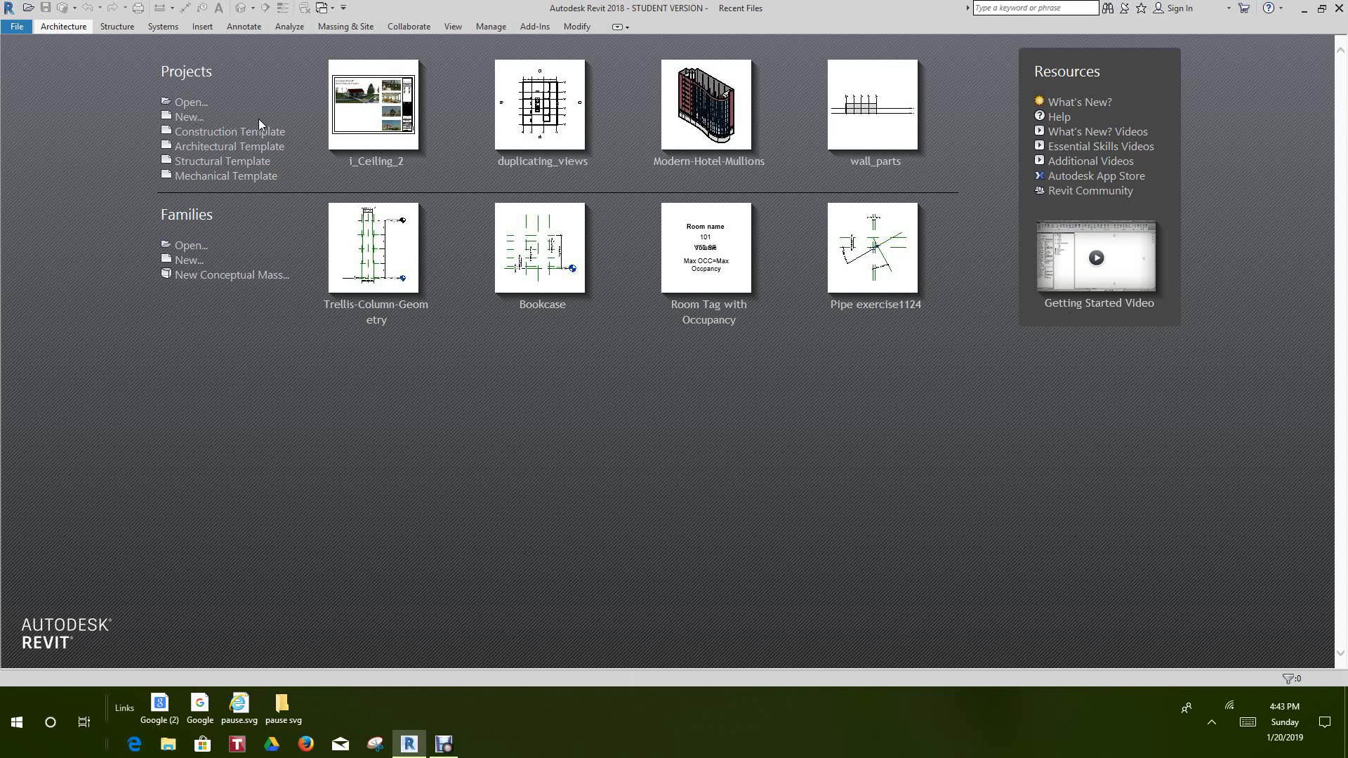
# Step: Create a new family from the Structural Framing - Beams and Braces.rft template
pyautogui.click(188, 260)
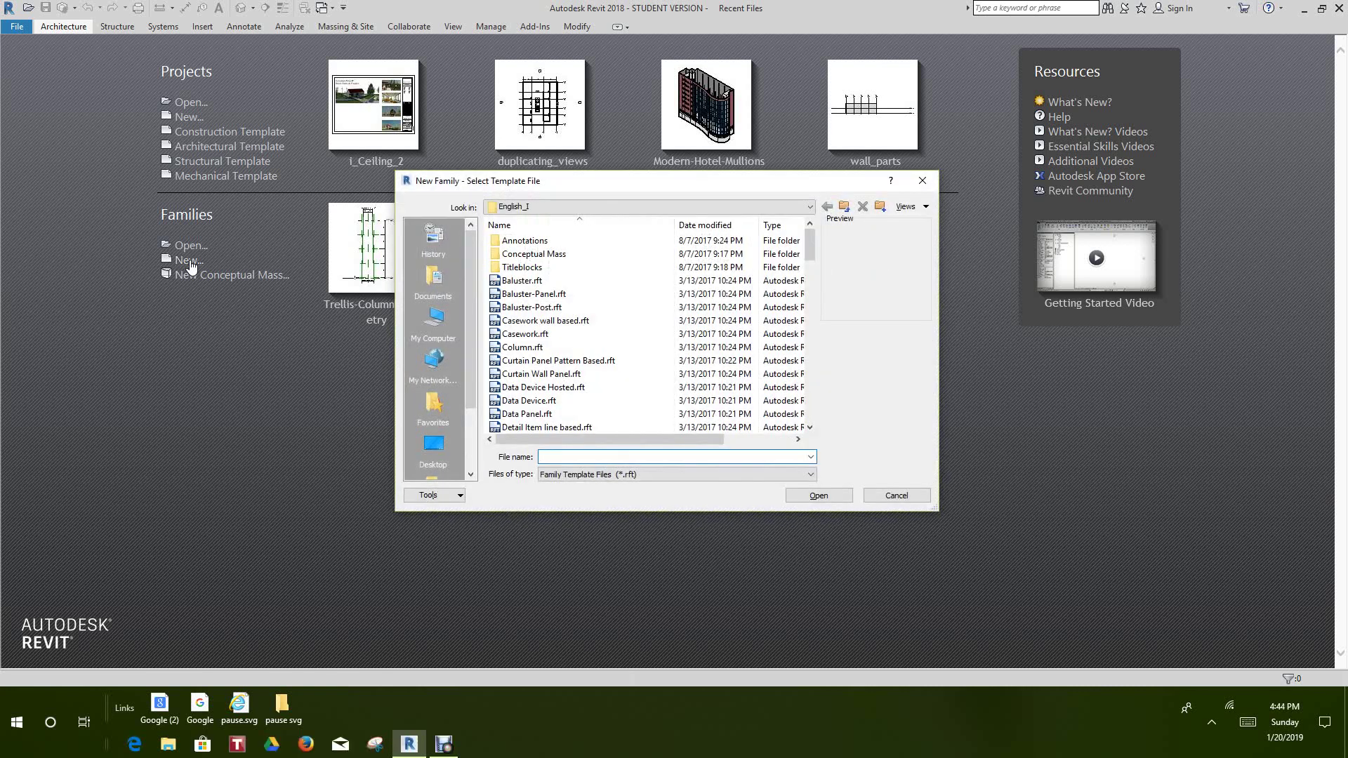
pyautogui.scroll(-5, 564, 293)
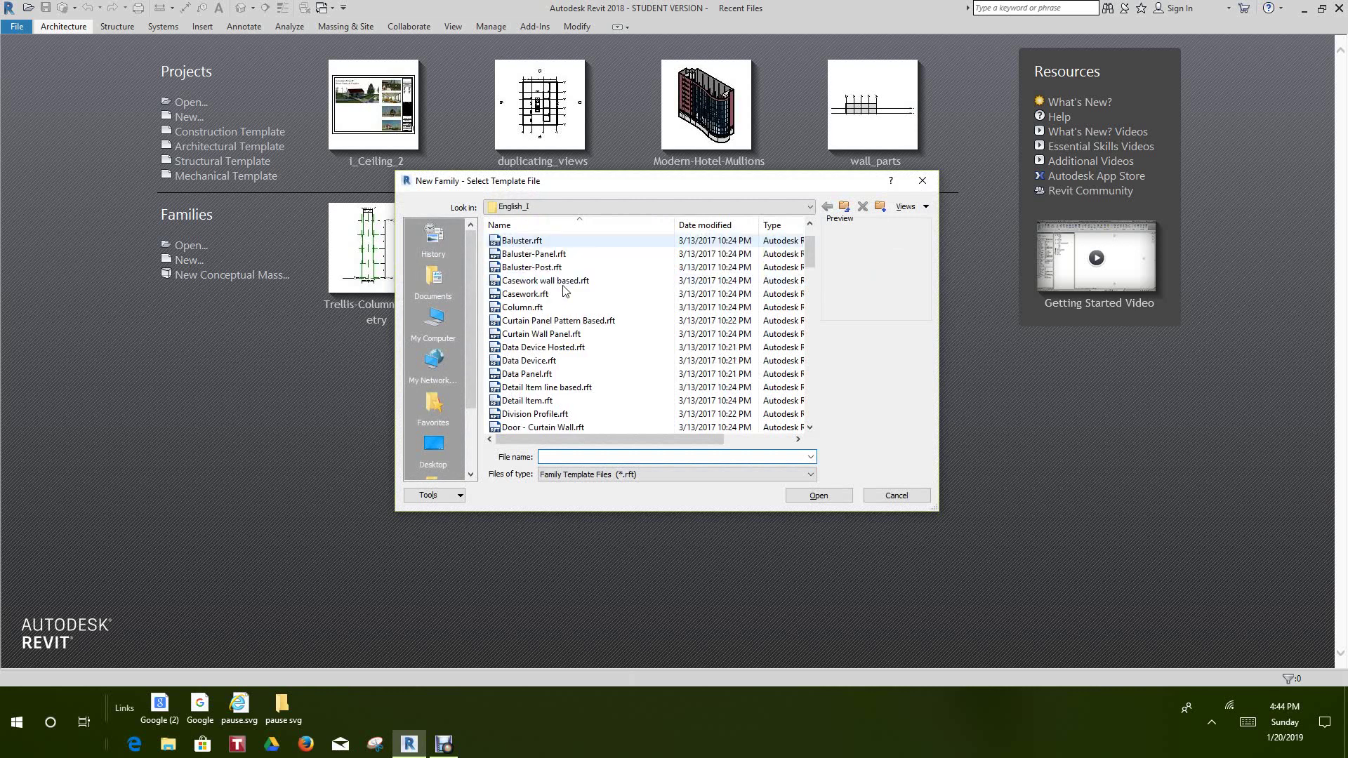
pyautogui.scroll(-1, 564, 293)
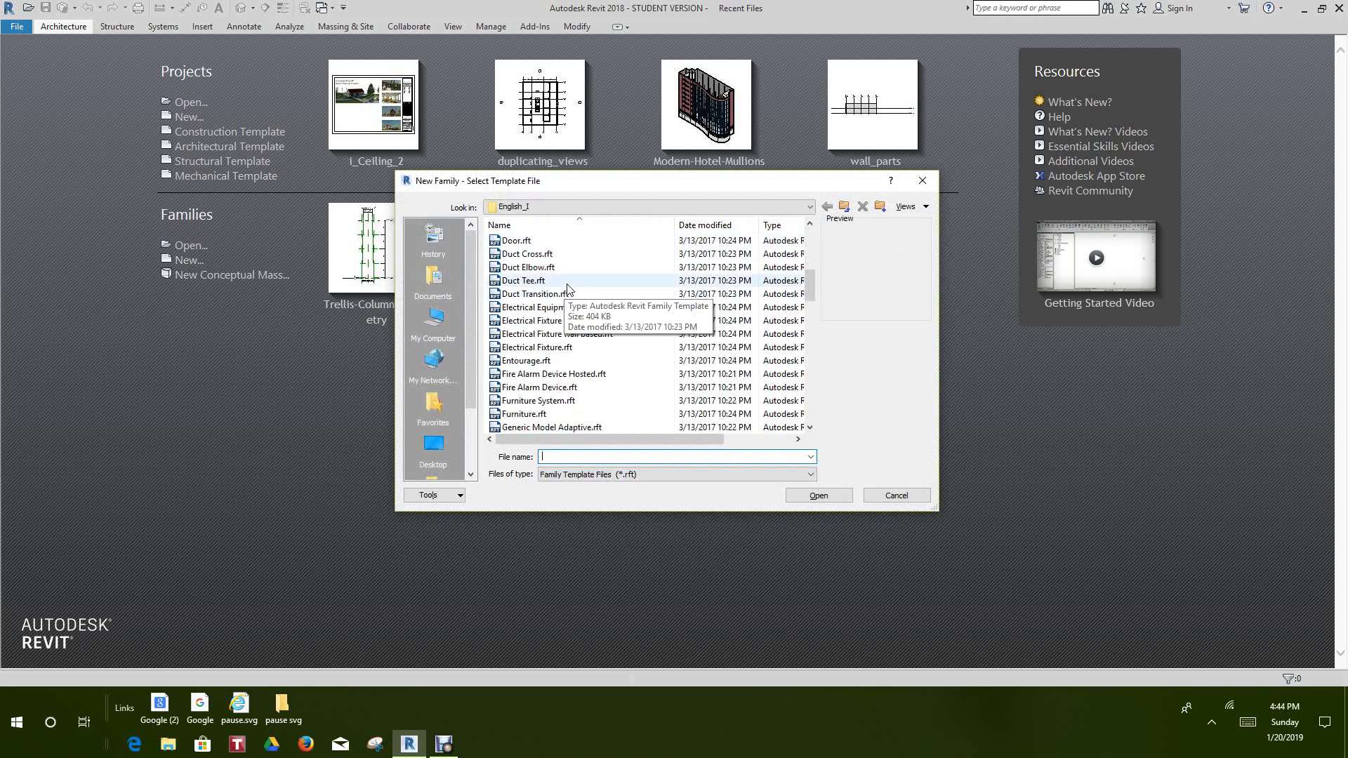
pyautogui.scroll(-11, 568, 288)
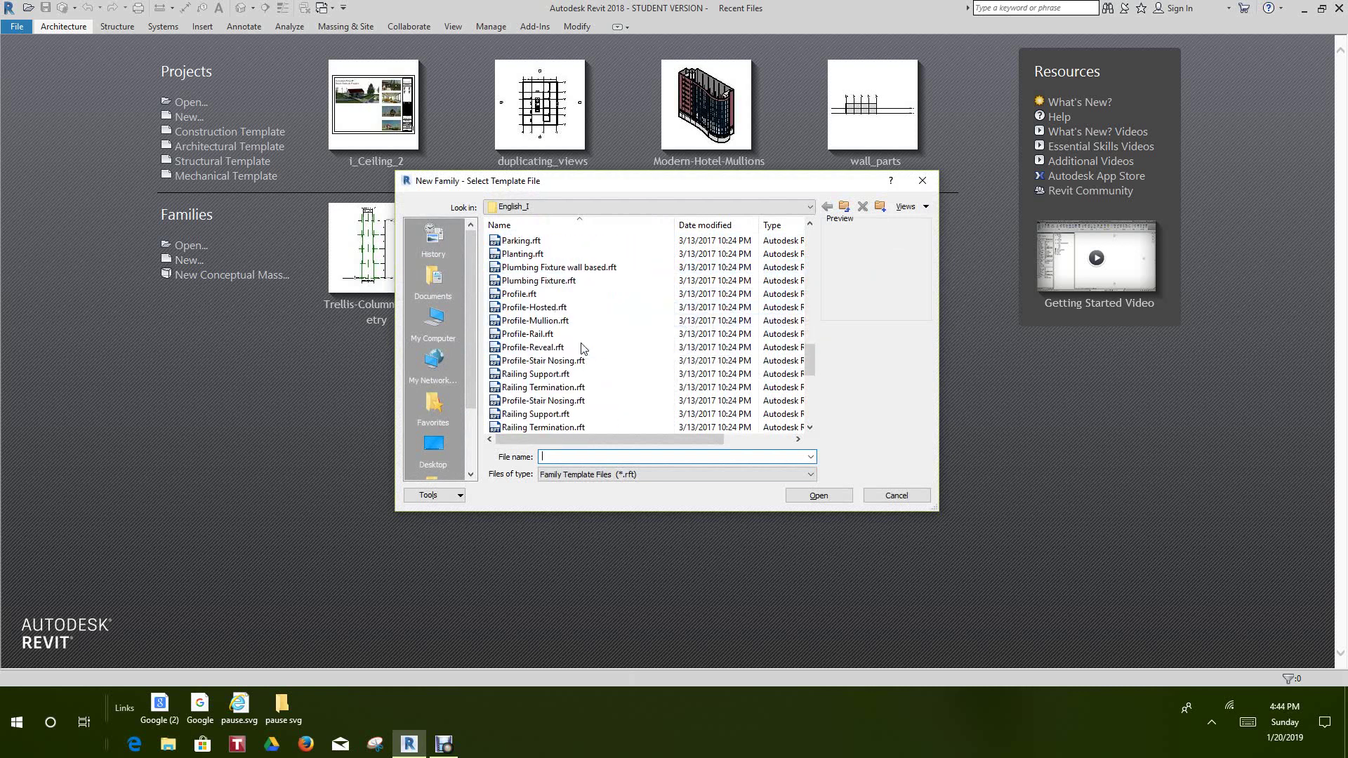
pyautogui.scroll(-7, 582, 348)
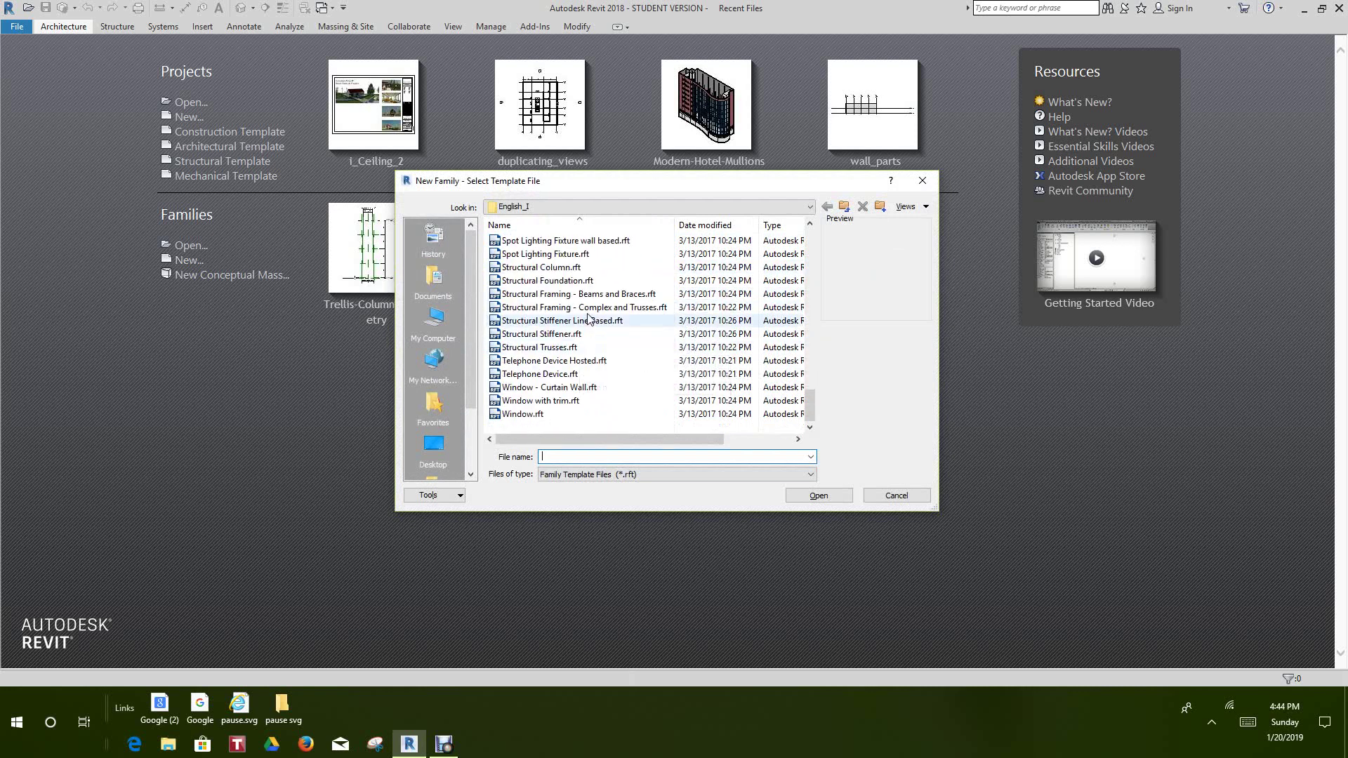
pyautogui.doubleClick(593, 293)
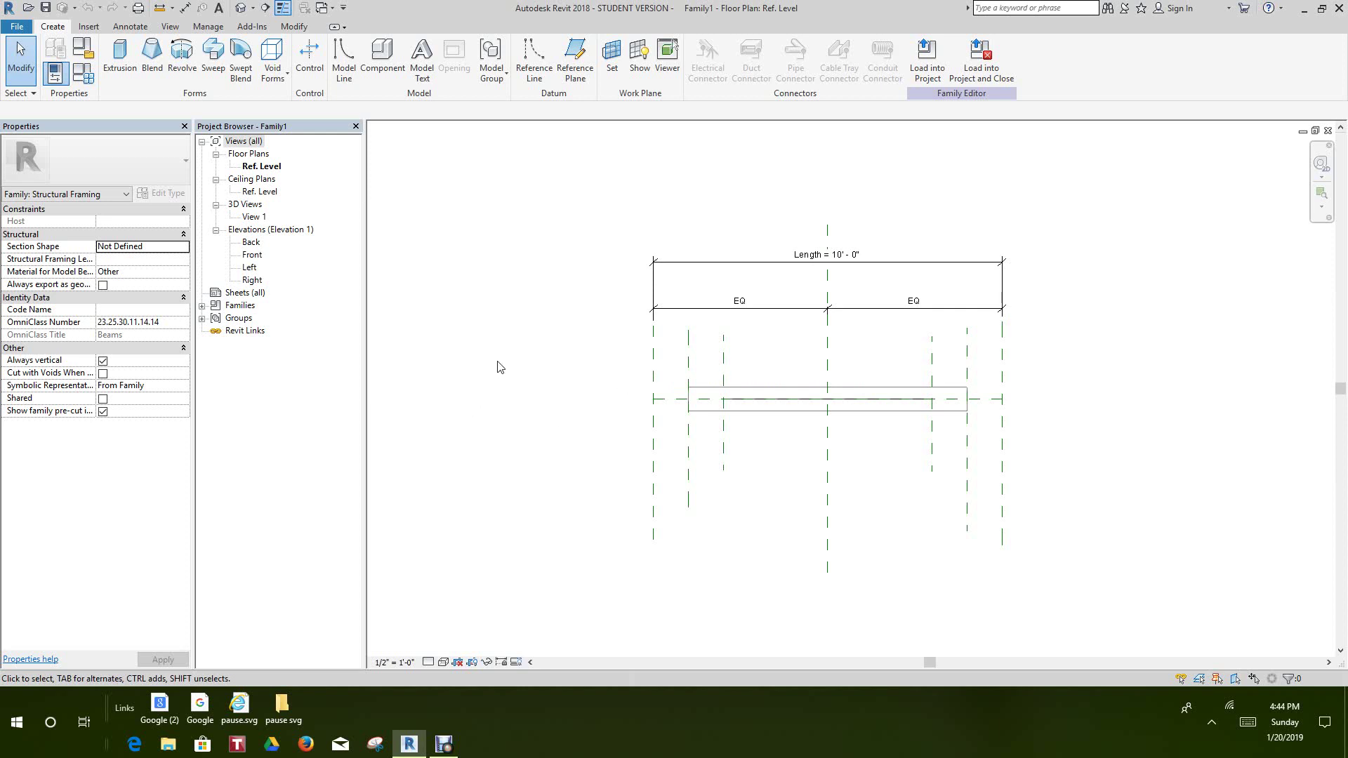
# Step: Open the Front and Left elevations and 3D View 1, tile them with the floor plan, and fit every view to its window
pyautogui.press('z')
pyautogui.press('f')
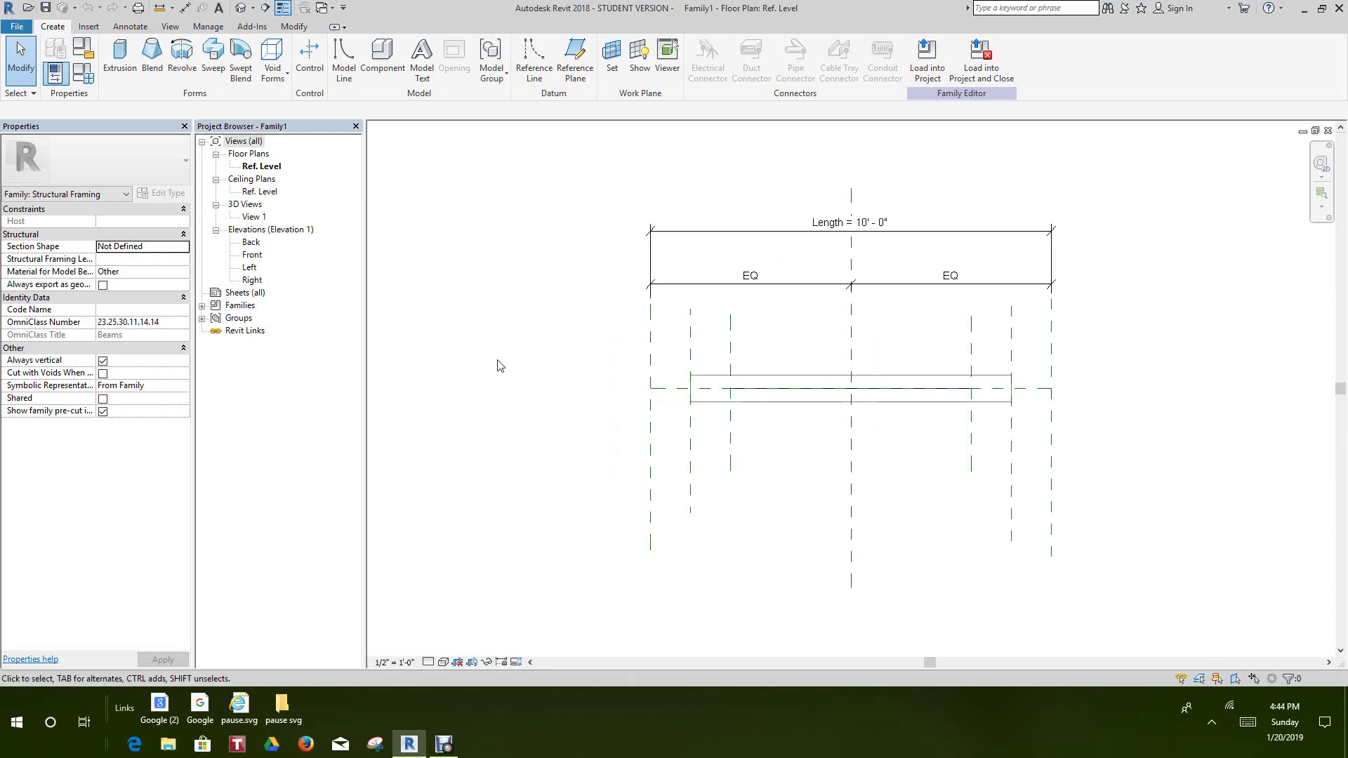
pyautogui.press('w')
pyautogui.press('t')
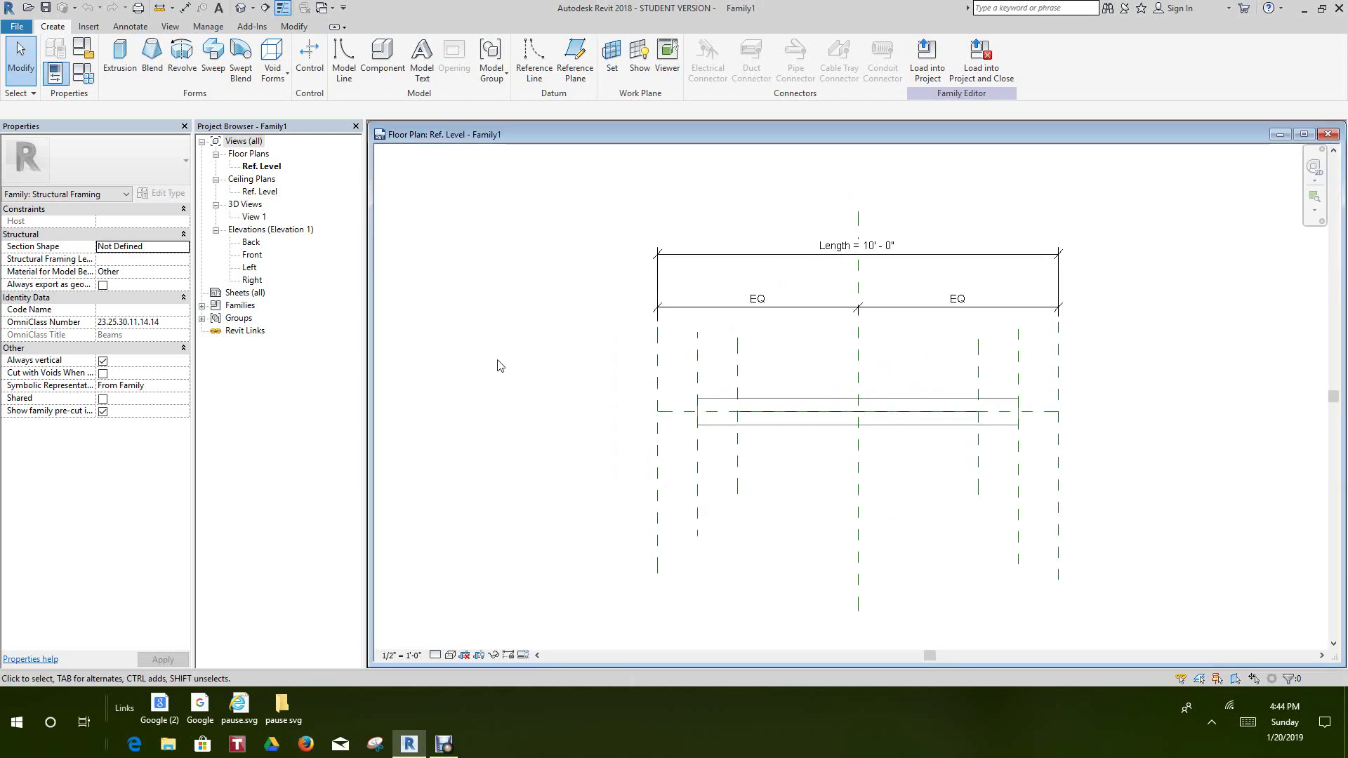
pyautogui.moveTo(521, 361); pyautogui.dragTo(528, 381, button='middle')
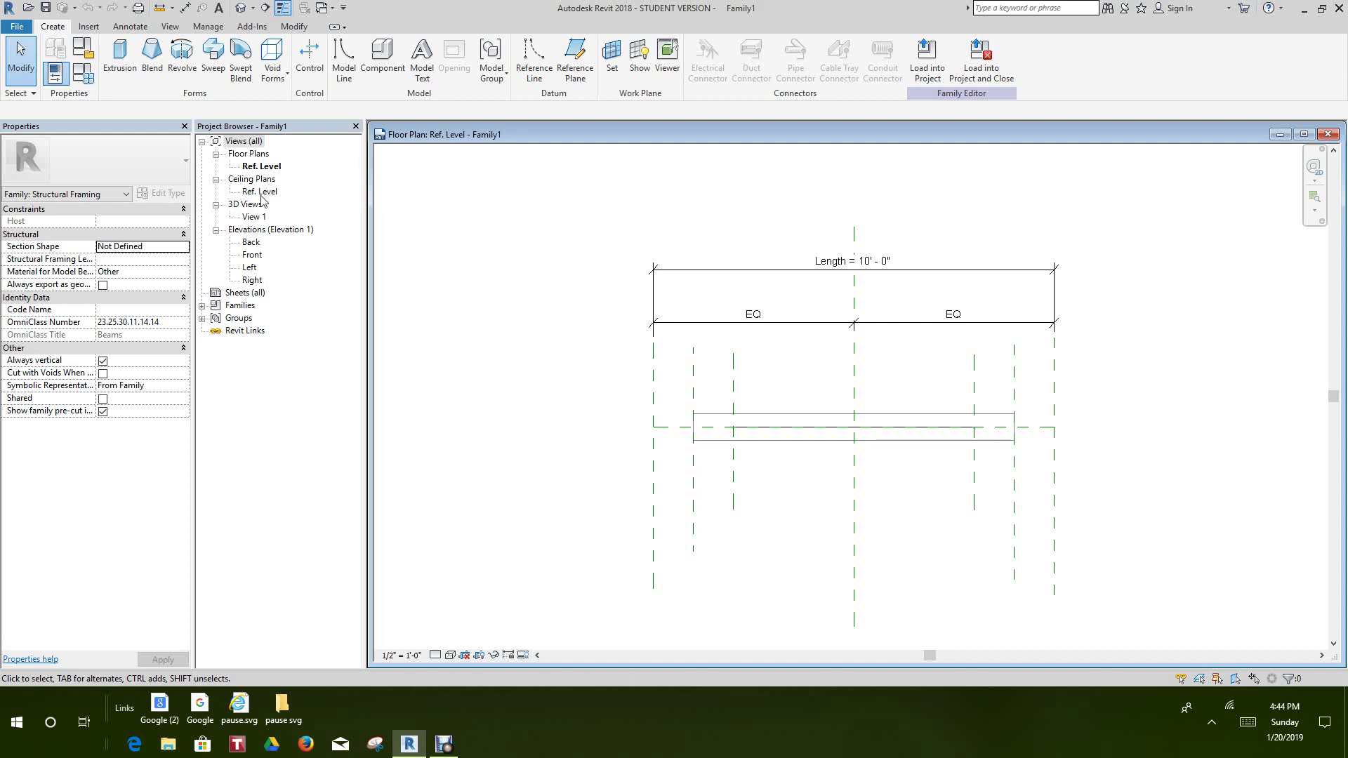
pyautogui.doubleClick(252, 256)
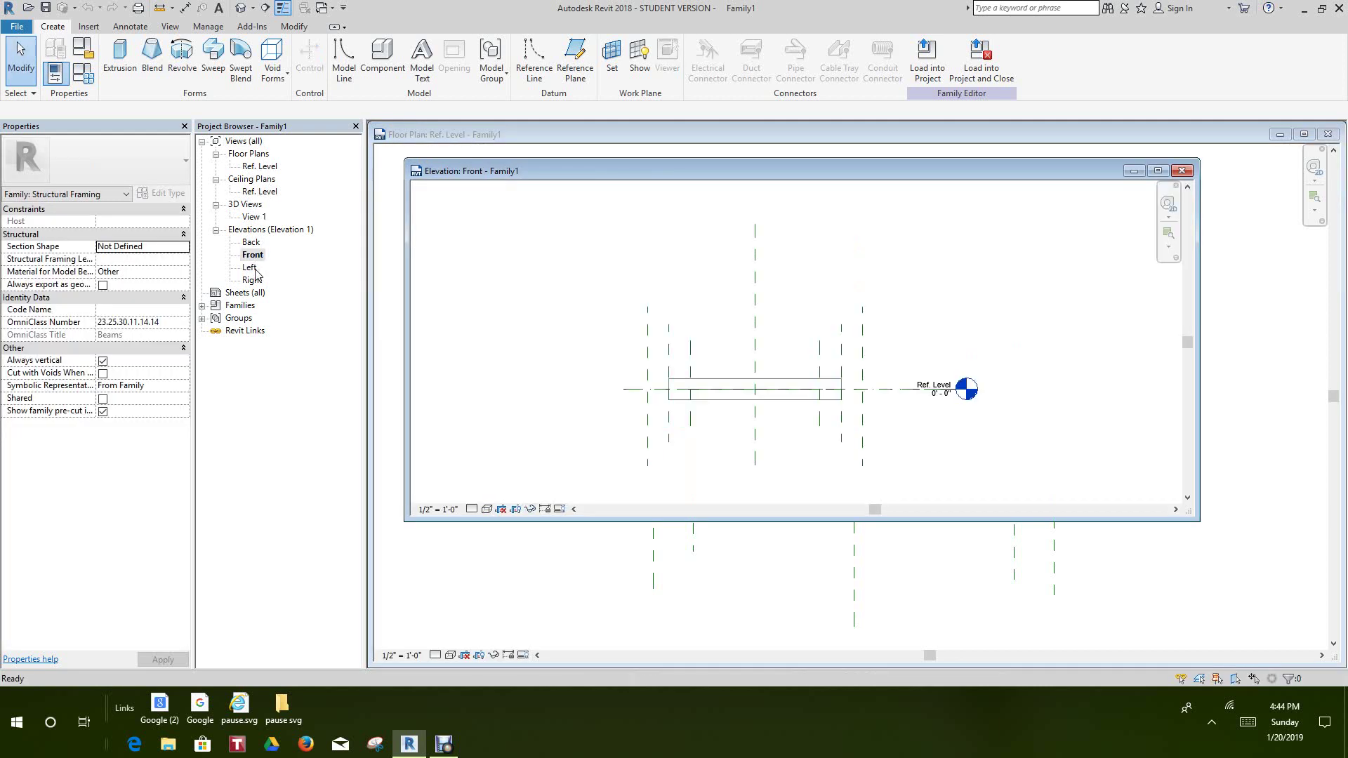
pyautogui.doubleClick(254, 271)
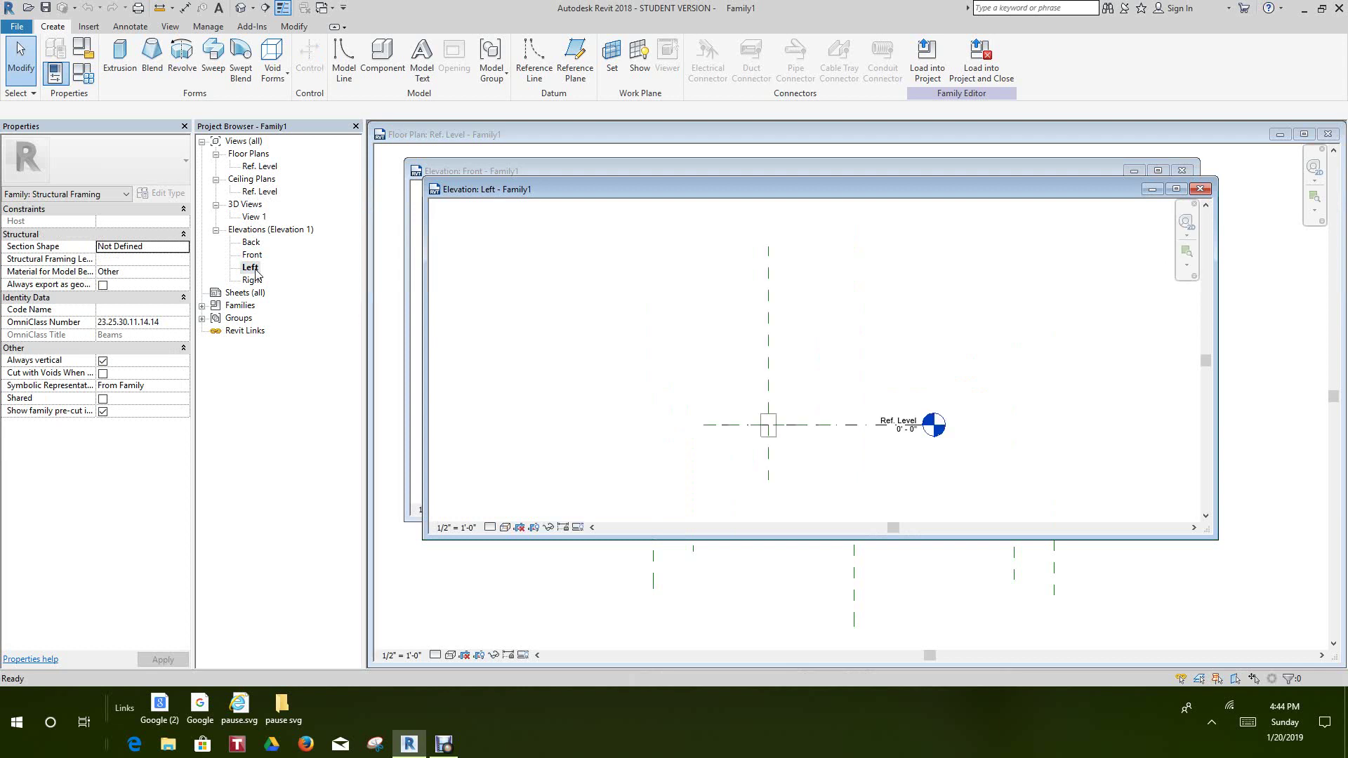
pyautogui.click(254, 206)
pyautogui.doubleClick(253, 217)
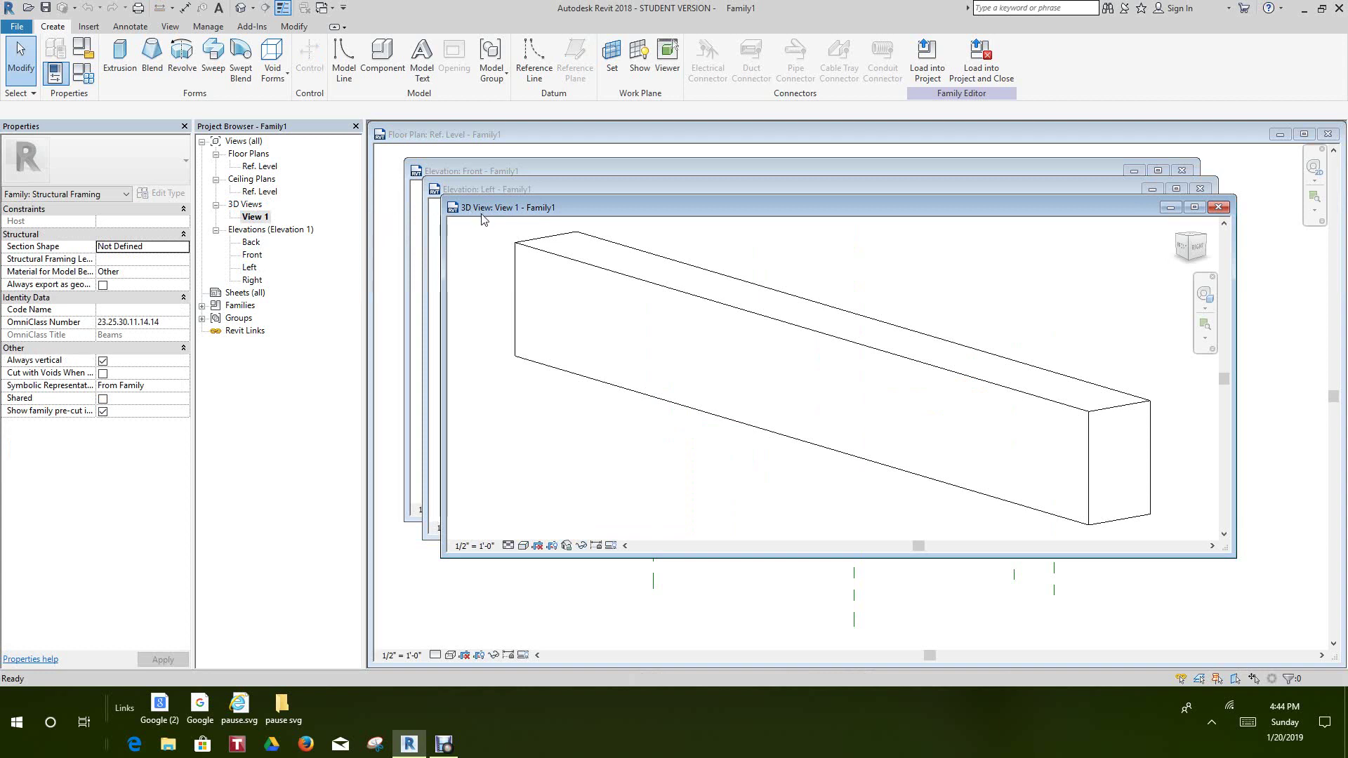
pyautogui.press('w')
pyautogui.press('t')
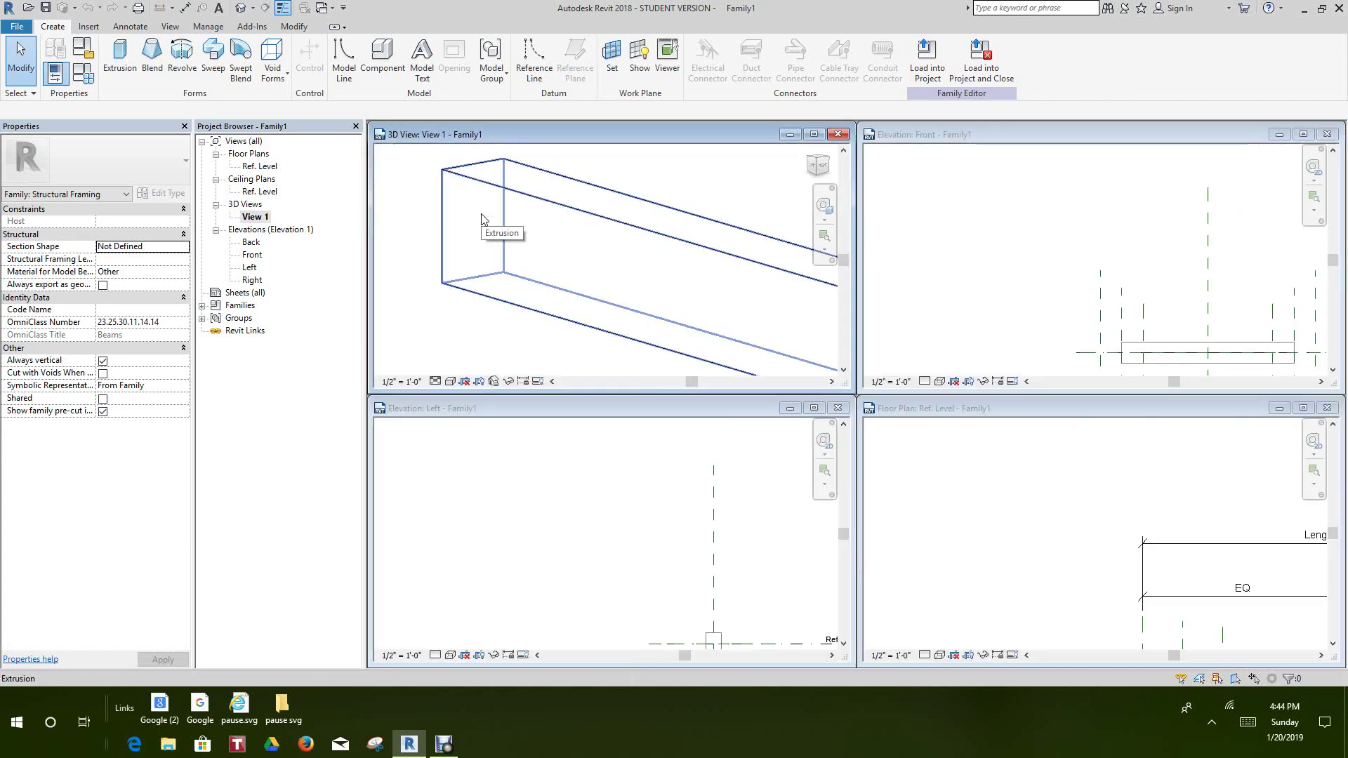
pyautogui.press('z')
pyautogui.press('a')
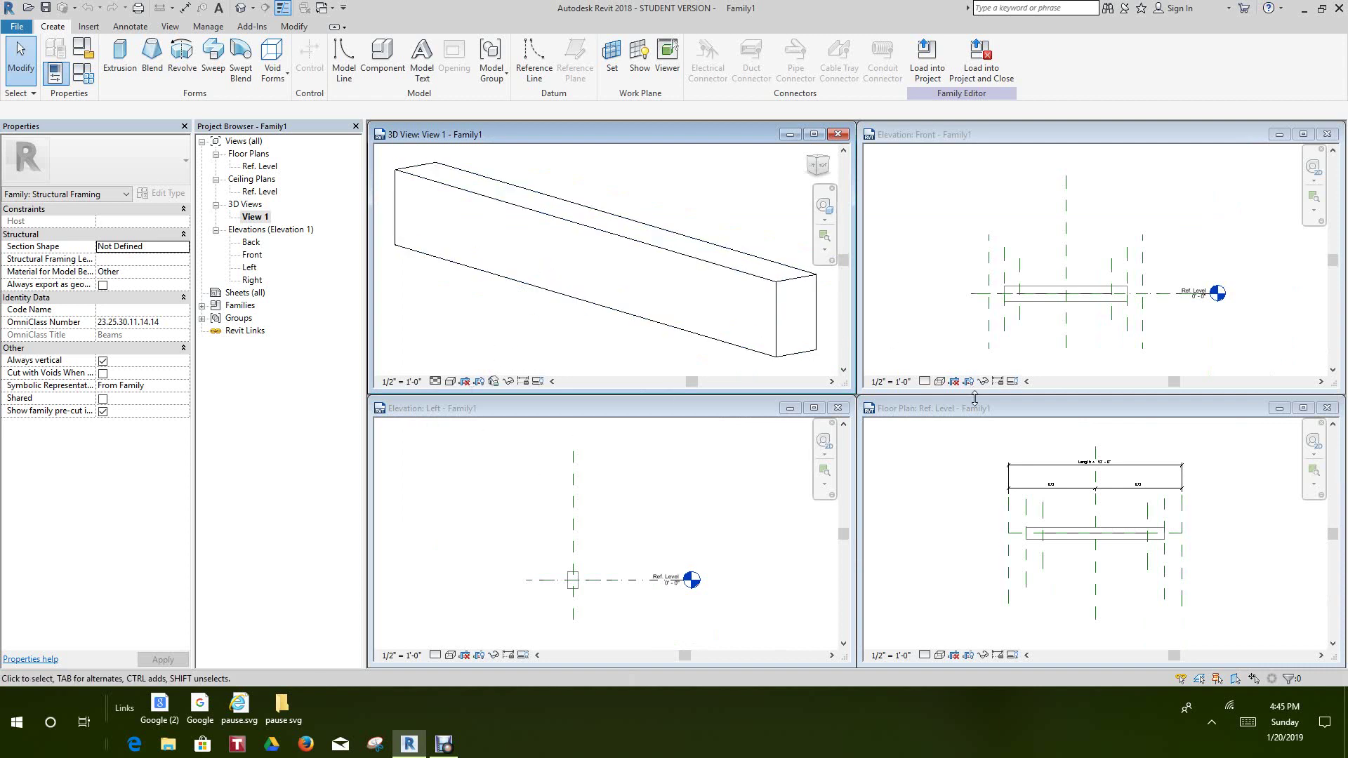
# Step: Maximize the Left elevation view and frame the beam's rectangular cross-section
pyautogui.click(976, 477)
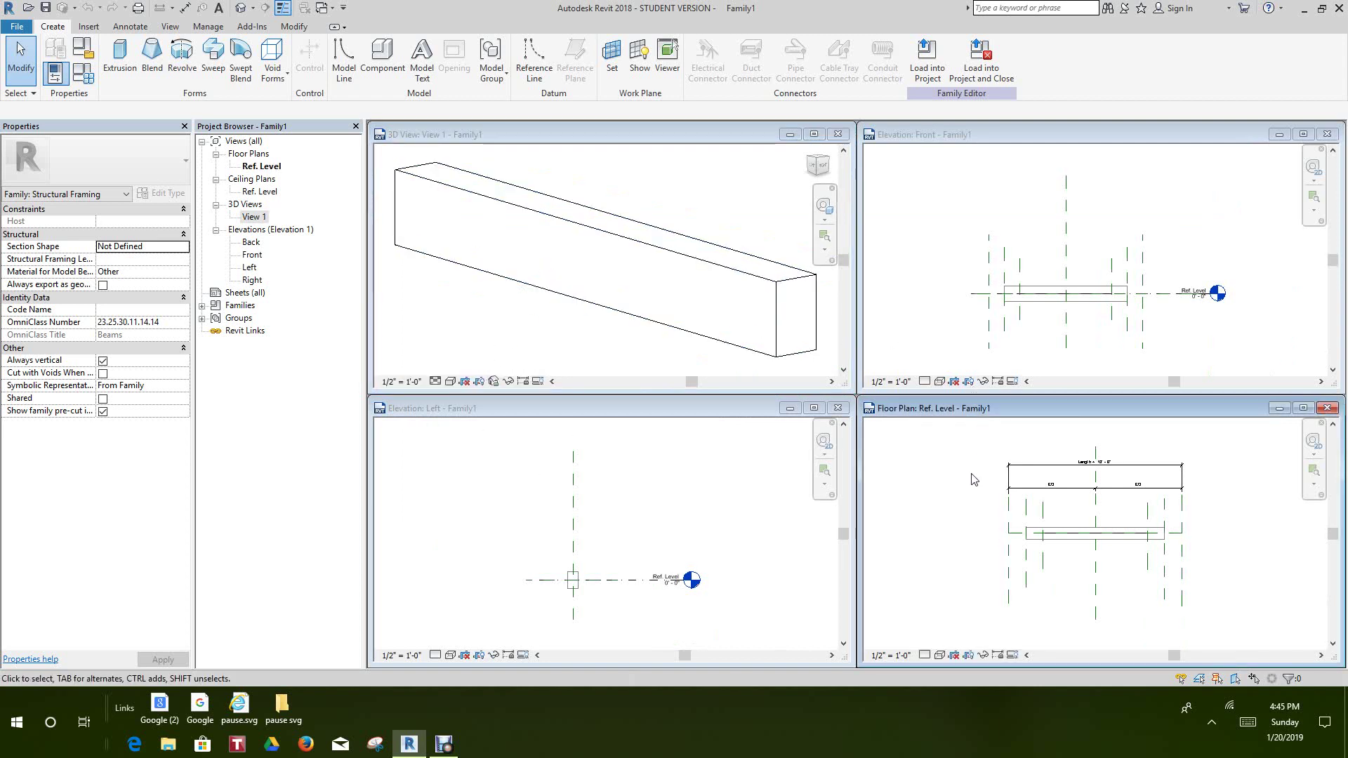
pyautogui.scroll(1, 975, 474)
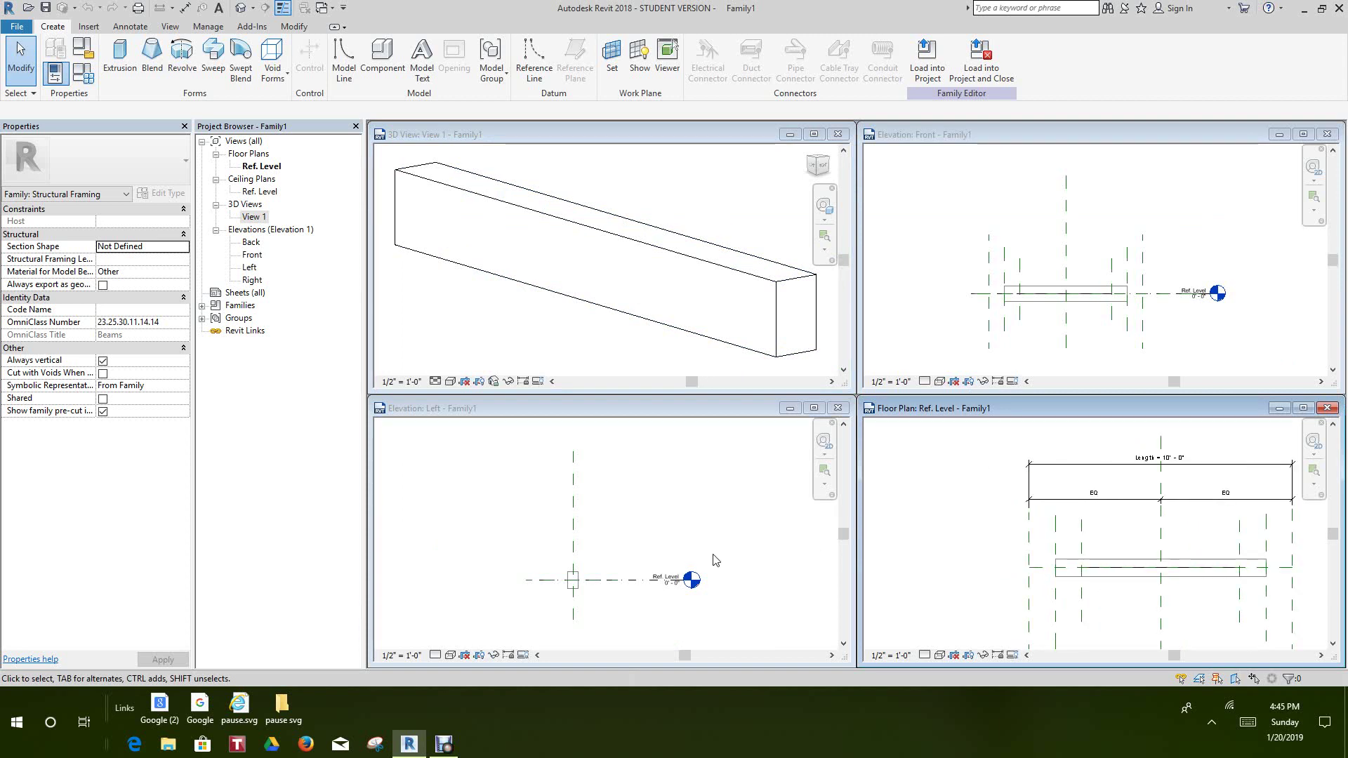
pyautogui.scroll(-1, 700, 515)
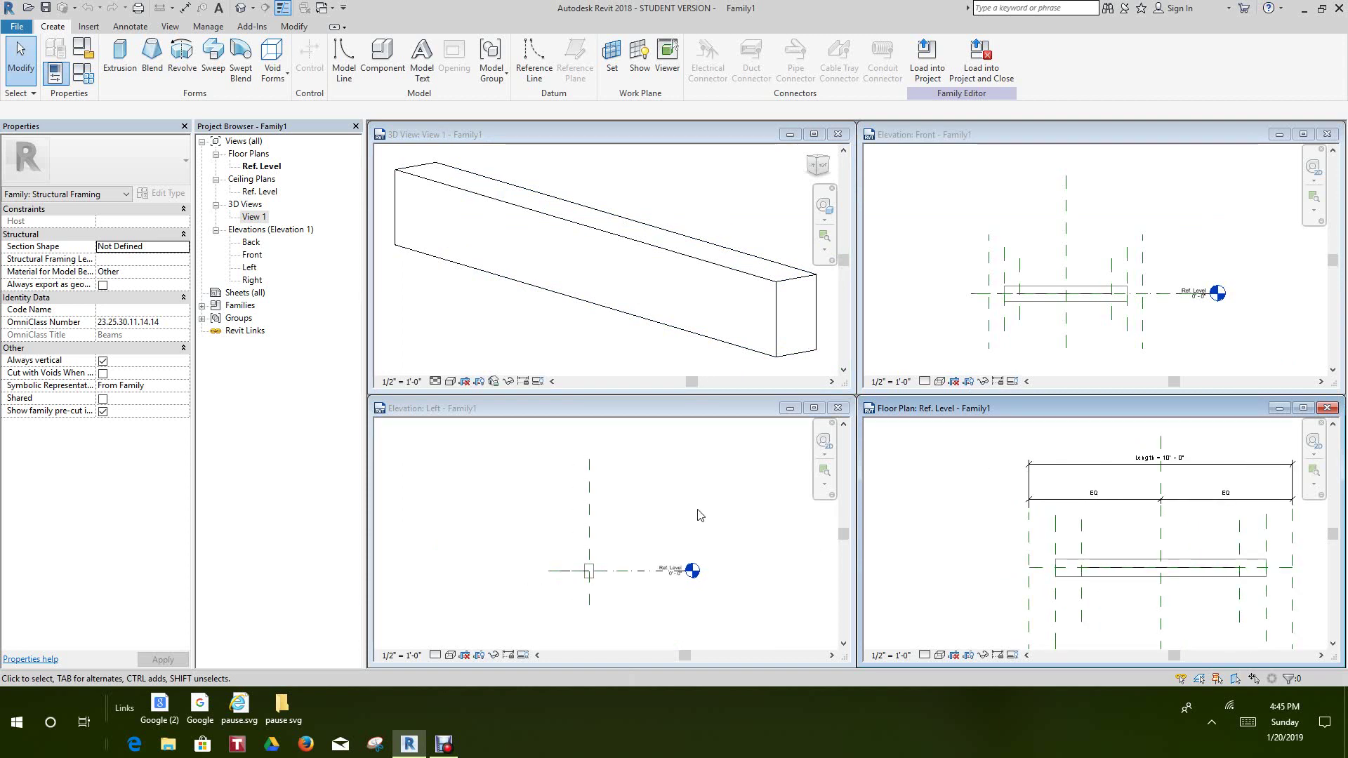
pyautogui.click(814, 408)
pyautogui.scroll(4, 788, 440)
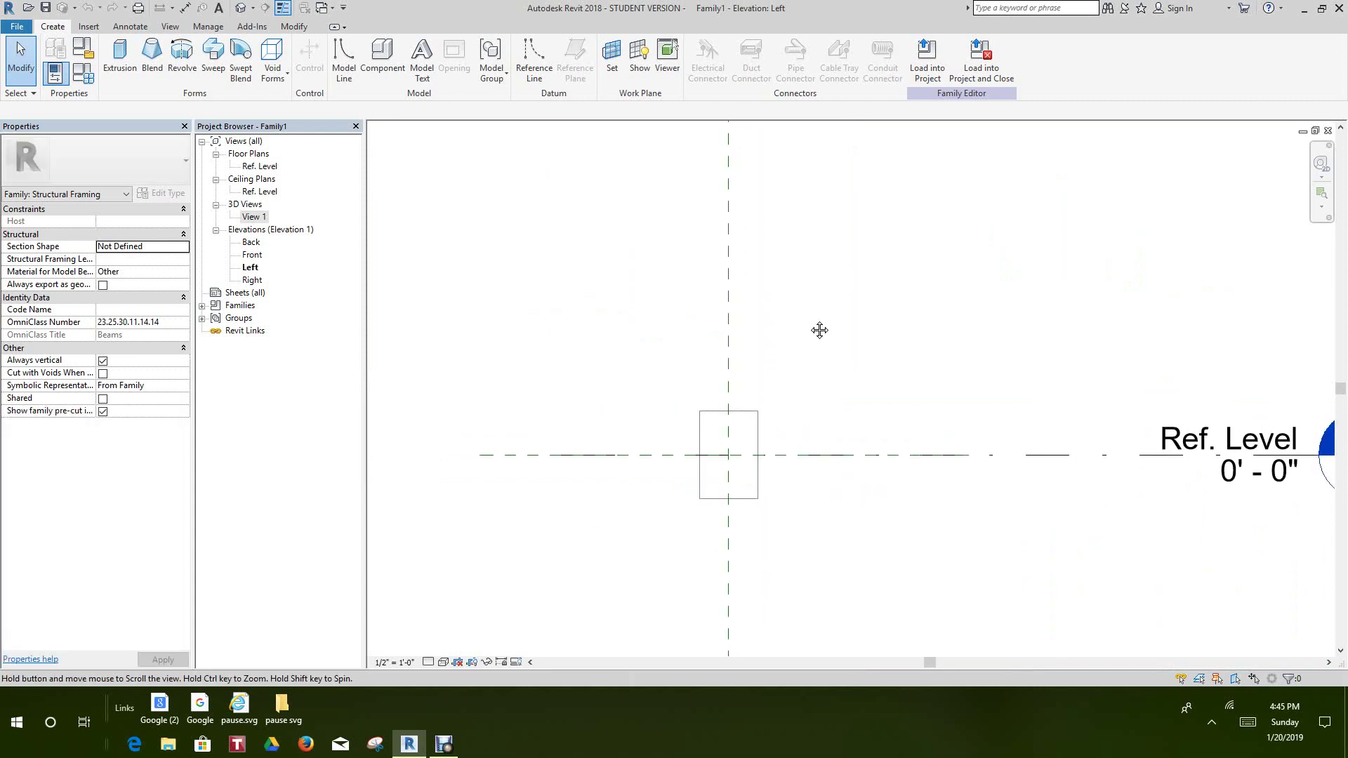
pyautogui.moveTo(821, 329); pyautogui.dragTo(818, 330, button='middle')
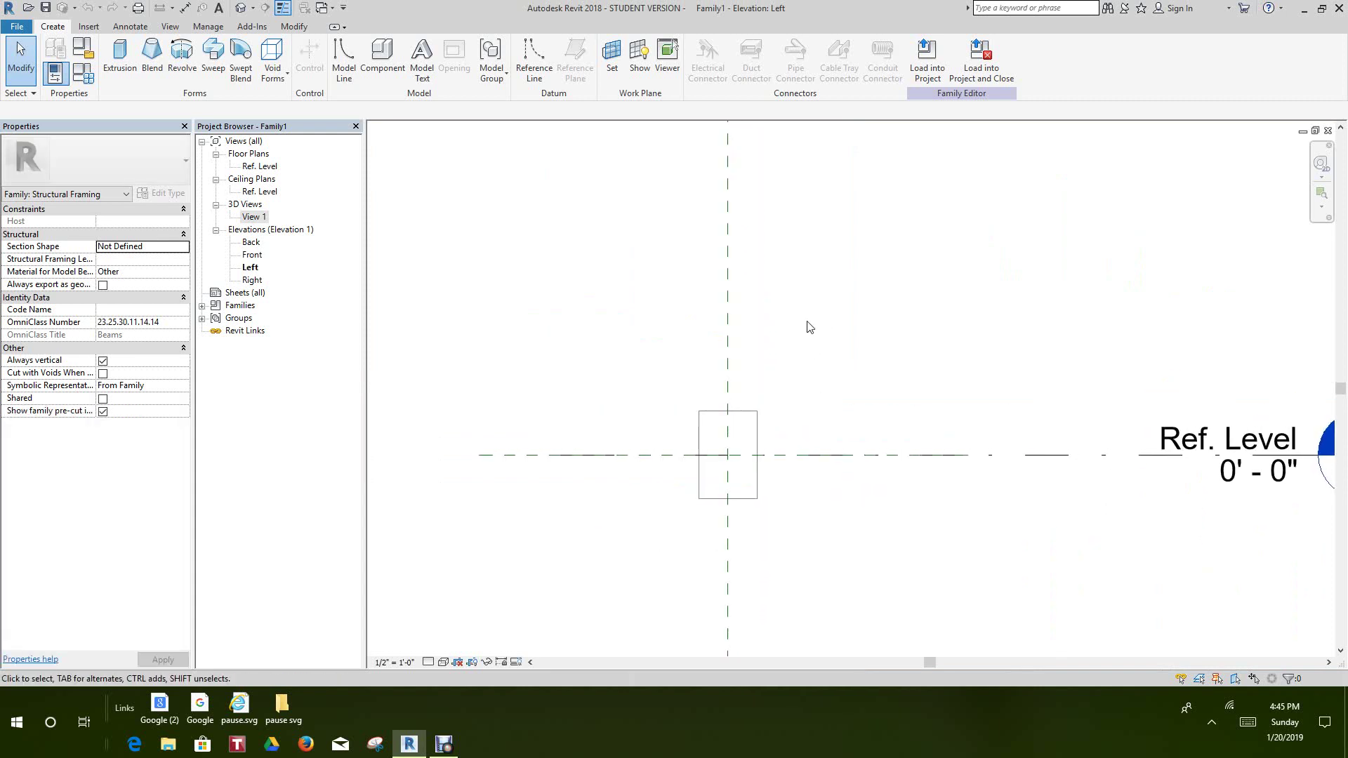
pyautogui.scroll(1, 809, 328)
pyautogui.moveTo(810, 327); pyautogui.dragTo(812, 310, button='middle')
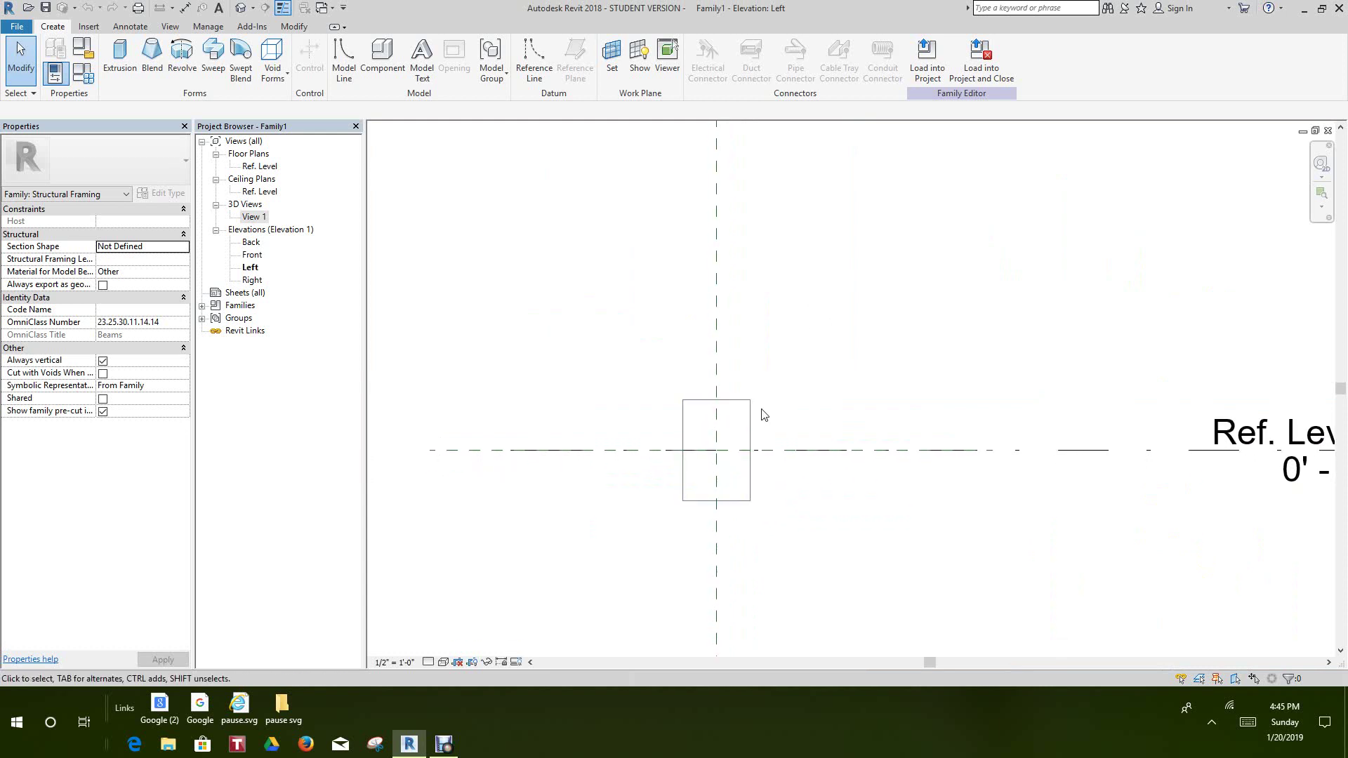
pyautogui.moveTo(826, 381); pyautogui.dragTo(802, 325, button='middle')
pyautogui.scroll(1, 812, 367)
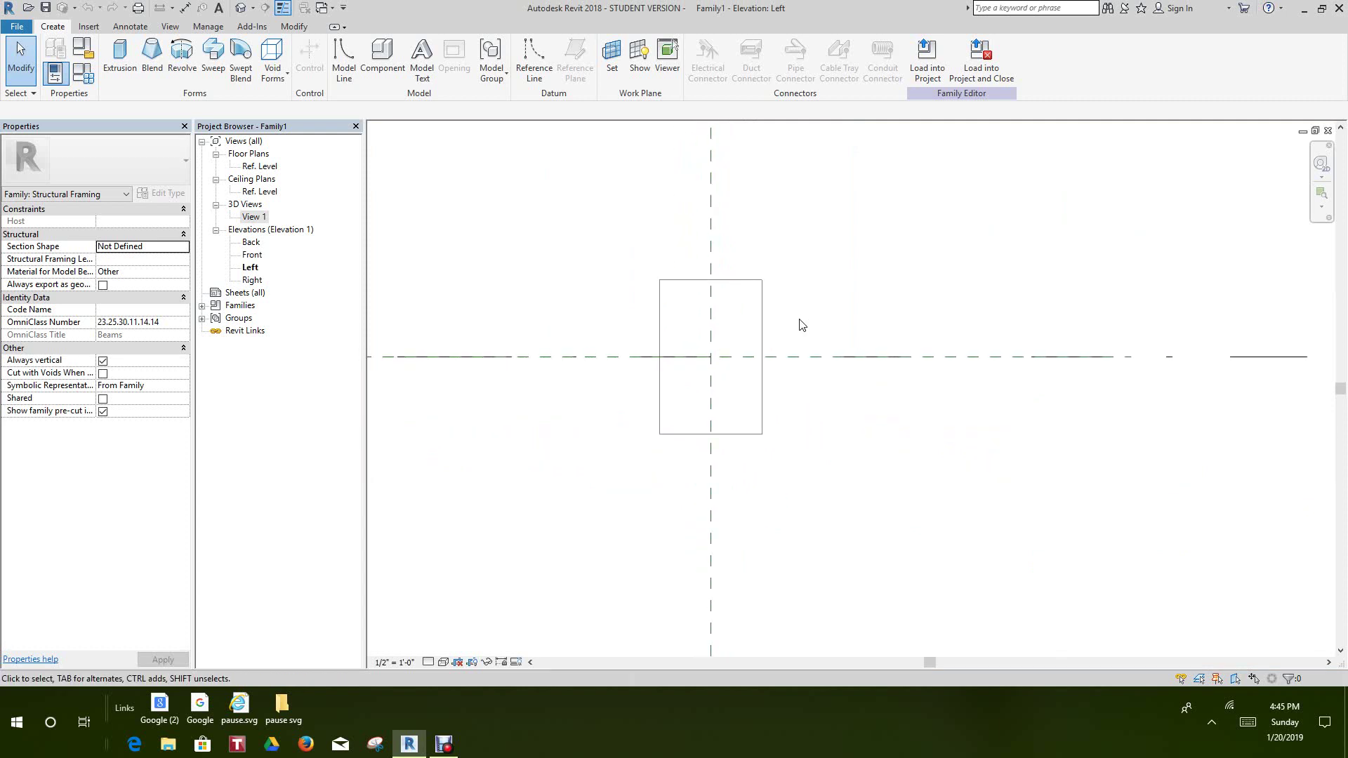
# Step: Edit the beam extrusion's sketch and delete all four lines of its rectangular profile
pyautogui.click(770, 345)
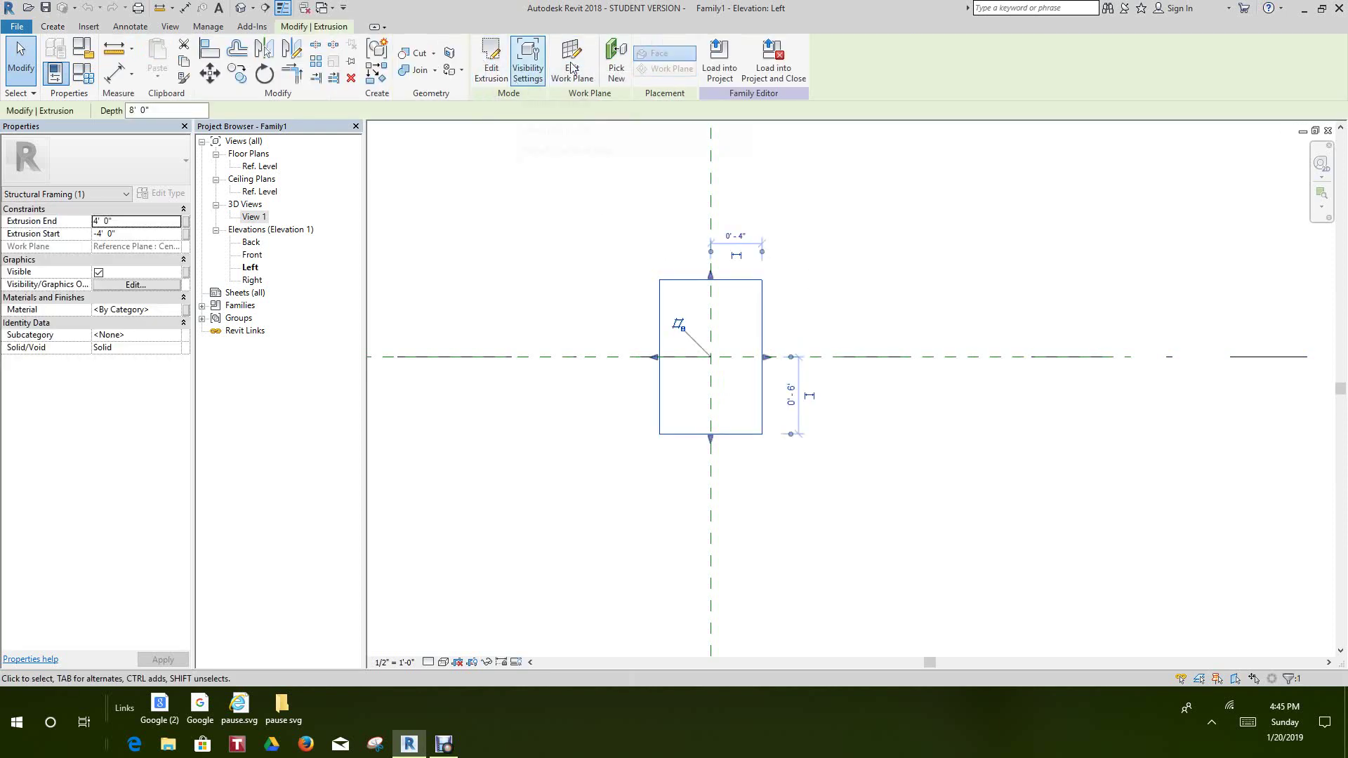
pyautogui.click(495, 62)
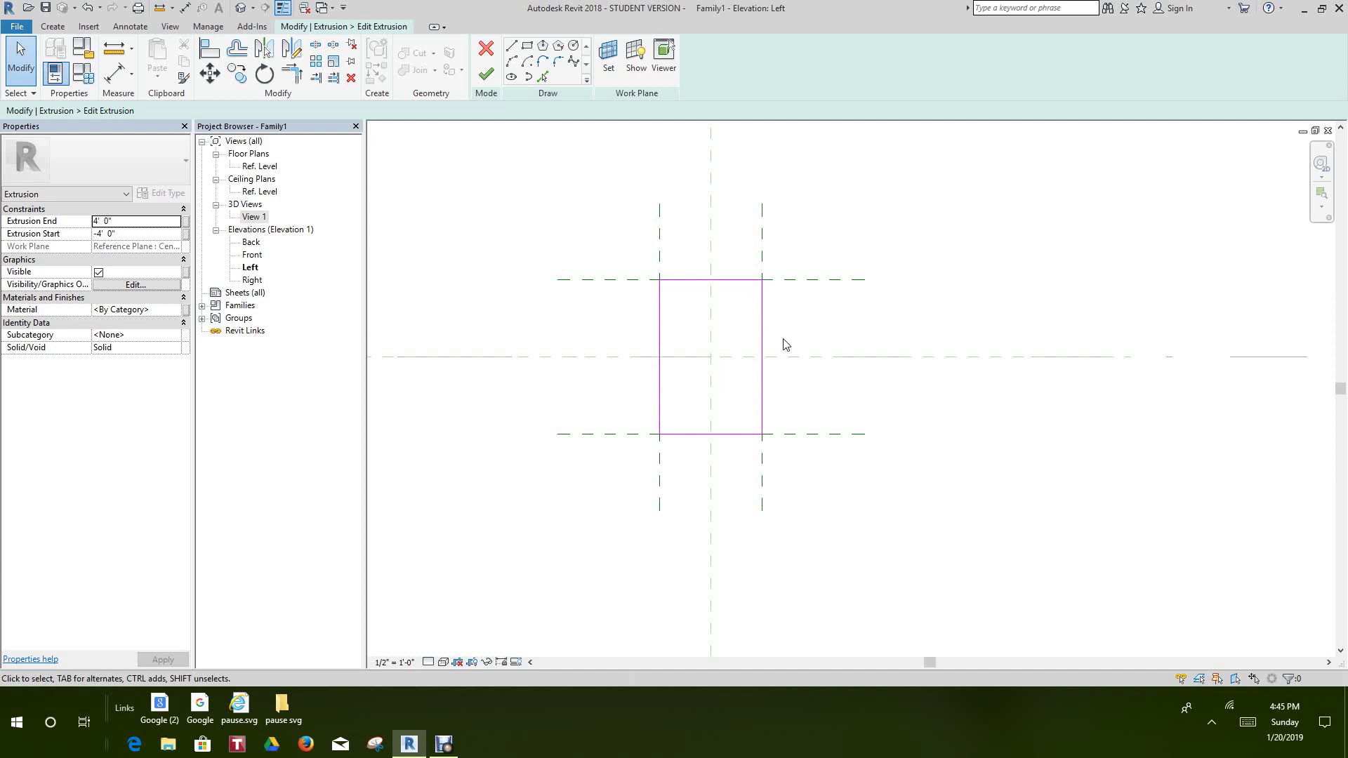
pyautogui.scroll(-2, 783, 351)
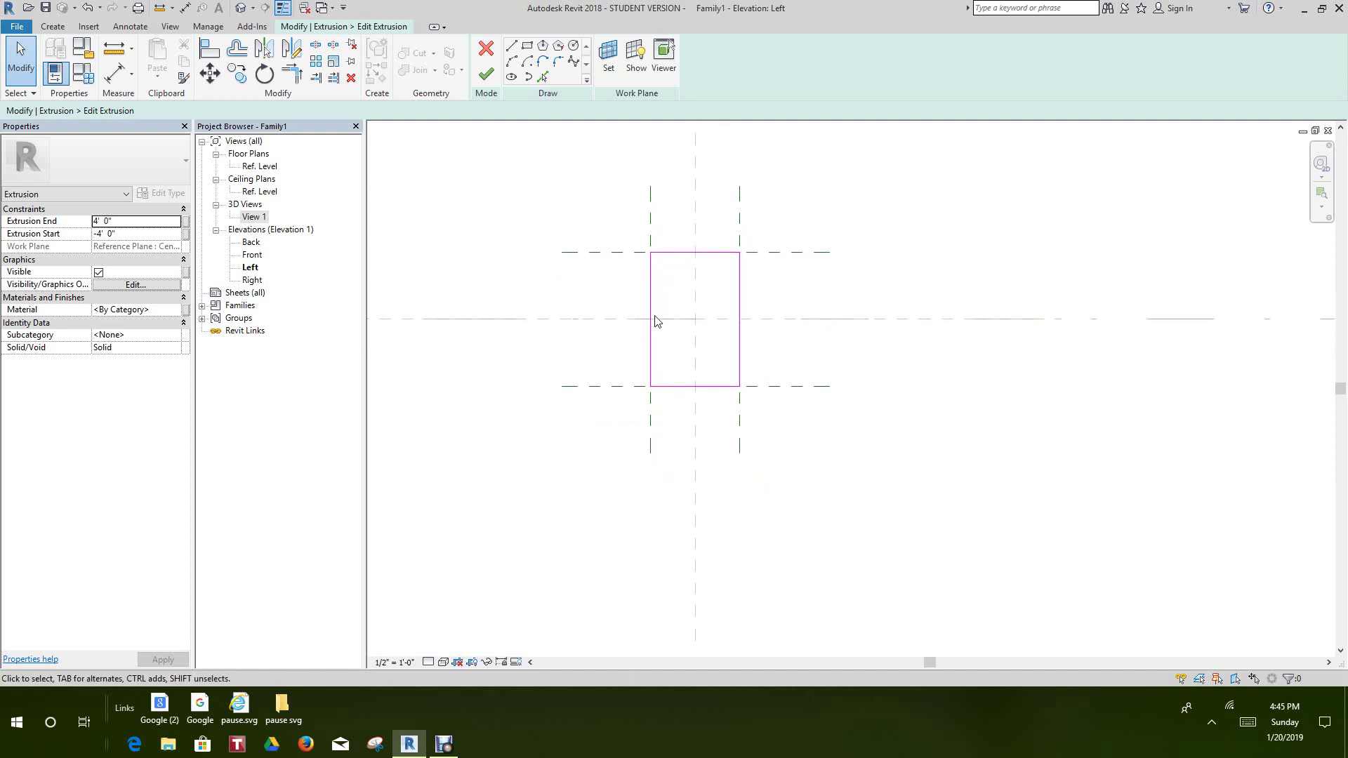
pyautogui.moveTo(623, 223)
pyautogui.mouseDown()
pyautogui.moveTo(723, 298)
pyautogui.moveTo(770, 424)
pyautogui.mouseUp()
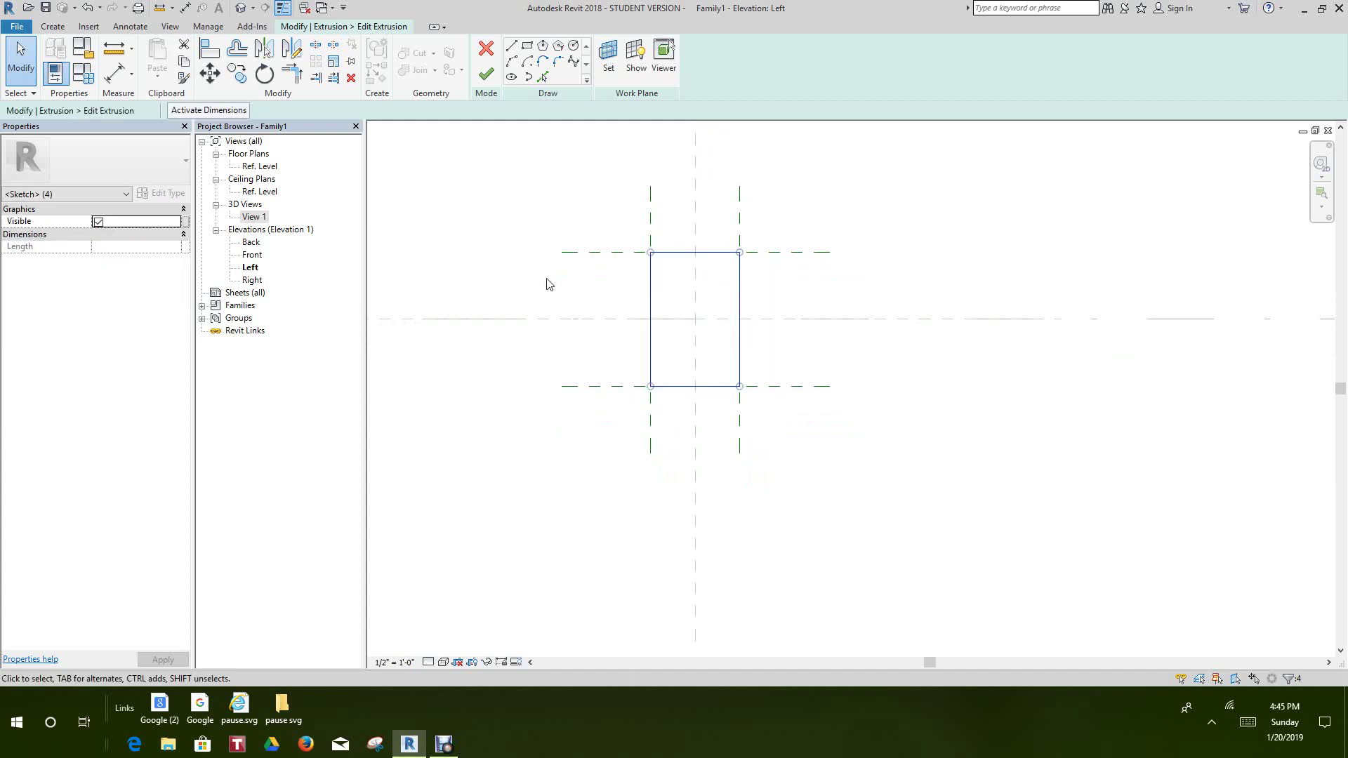
pyautogui.rightClick(530, 208)
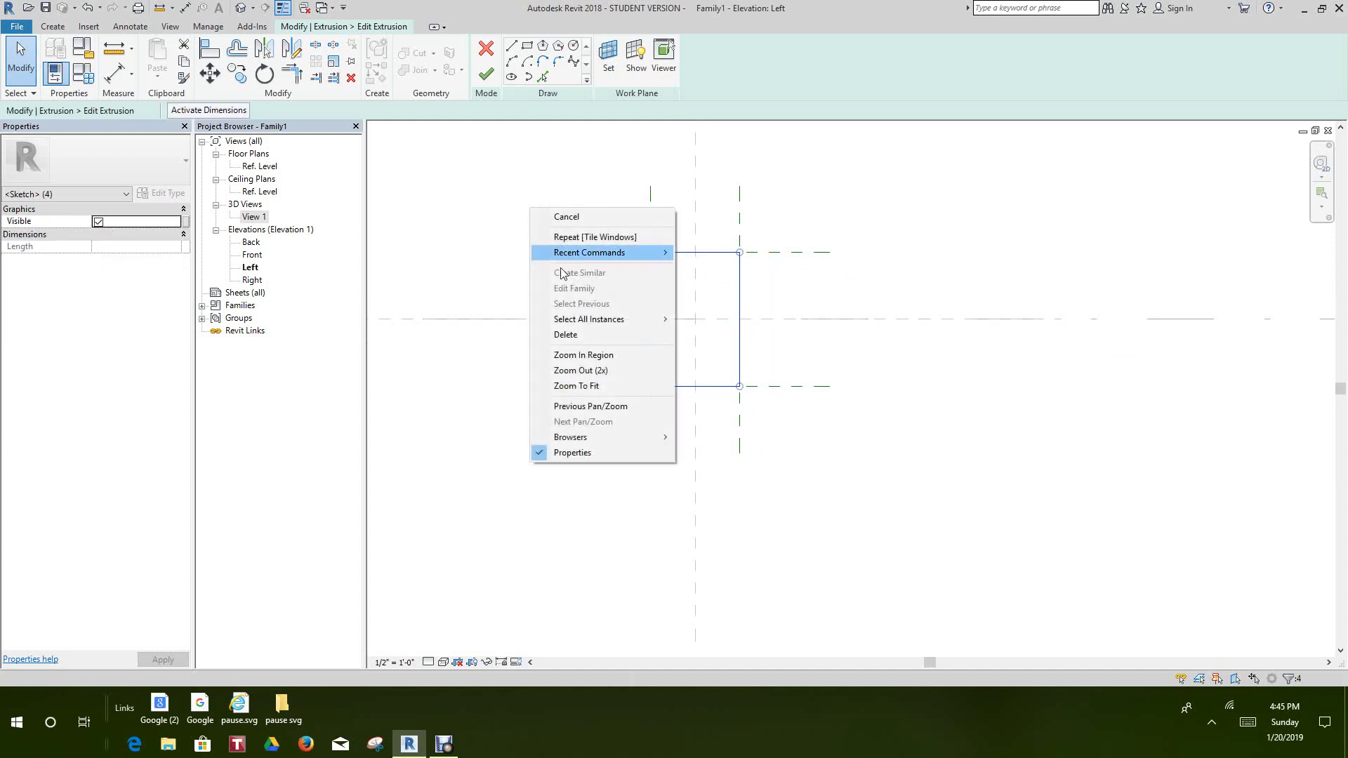
pyautogui.click(565, 336)
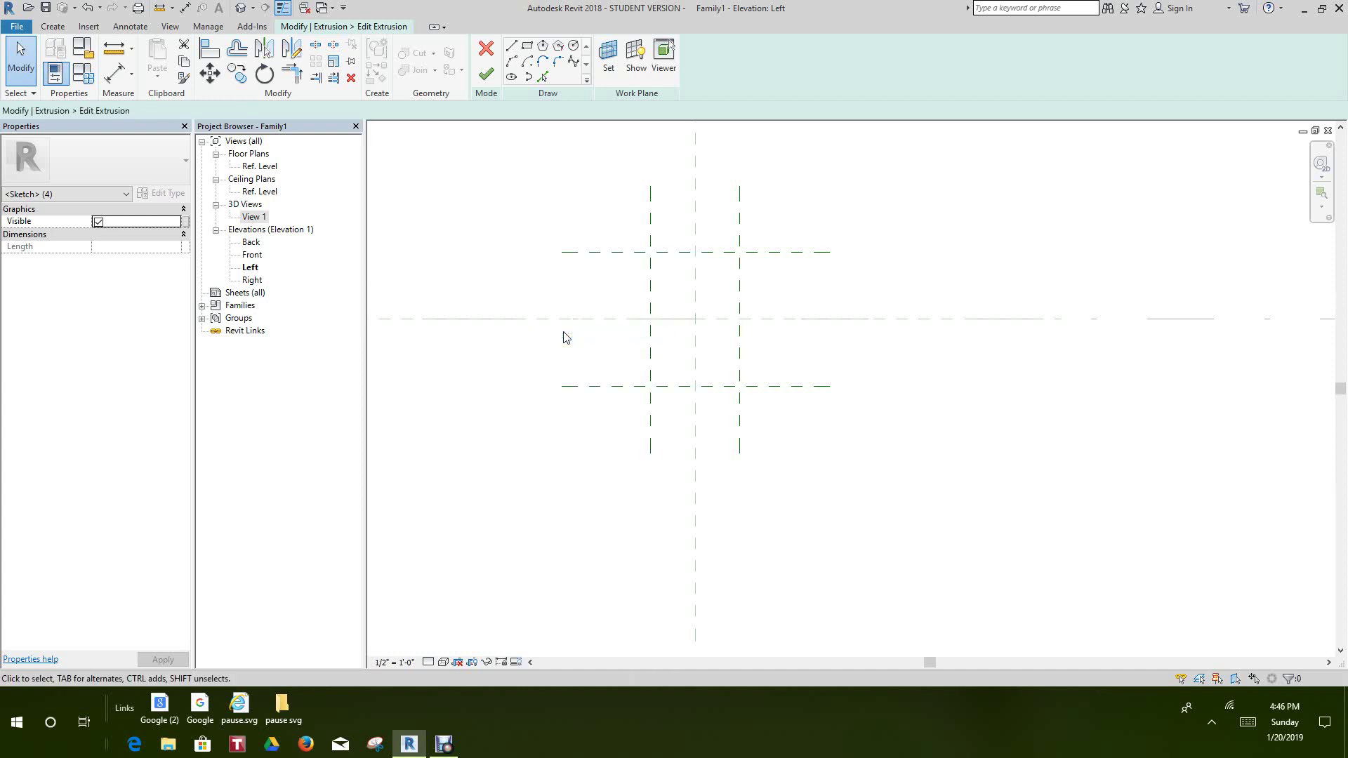
# Step: Start a CAD import and select Precast-Hollow-Core-Slab.dwg from the Structural folder reached through the Desktop
pyautogui.scroll(1, 584, 298)
pyautogui.moveTo(587, 265); pyautogui.dragTo(585, 318, button='middle')
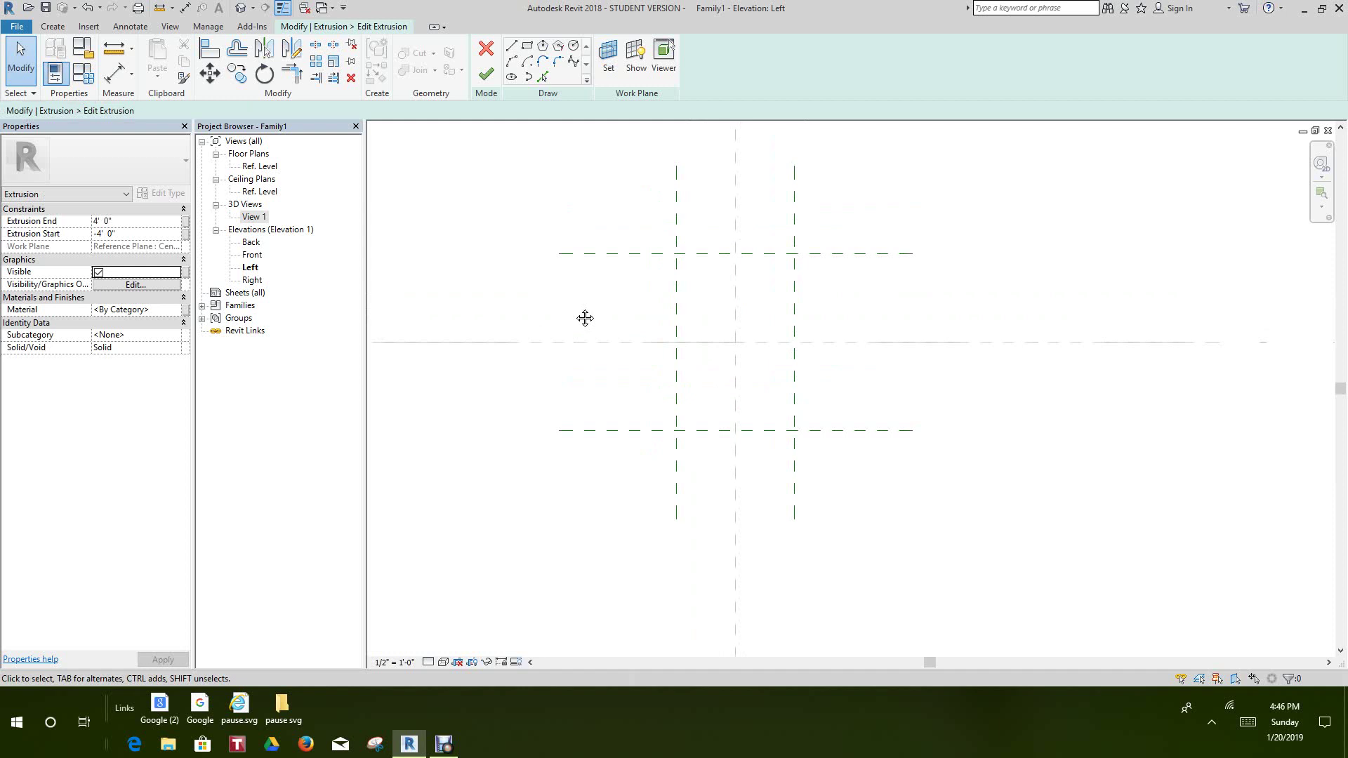
pyautogui.moveTo(569, 310); pyautogui.dragTo(569, 349, button='middle')
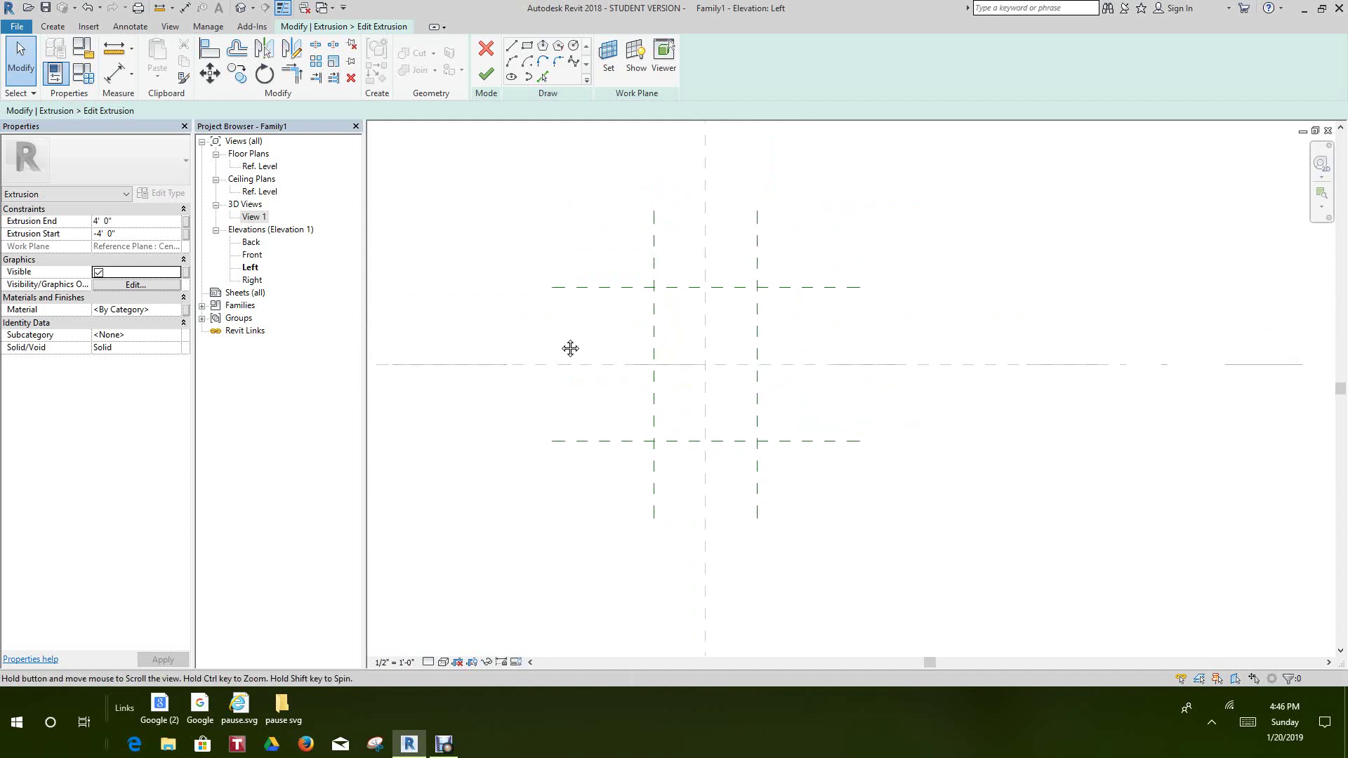
pyautogui.scroll(1, 563, 325)
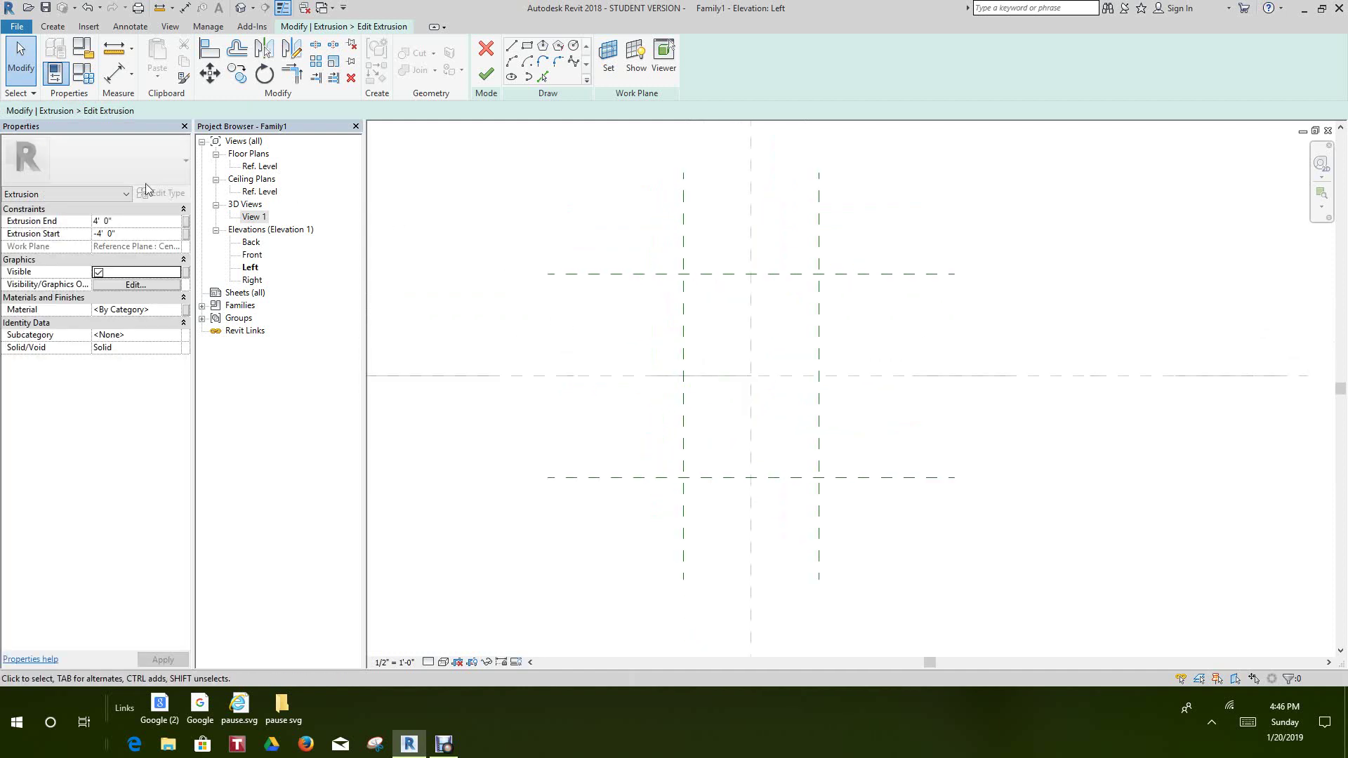
pyautogui.click(89, 26)
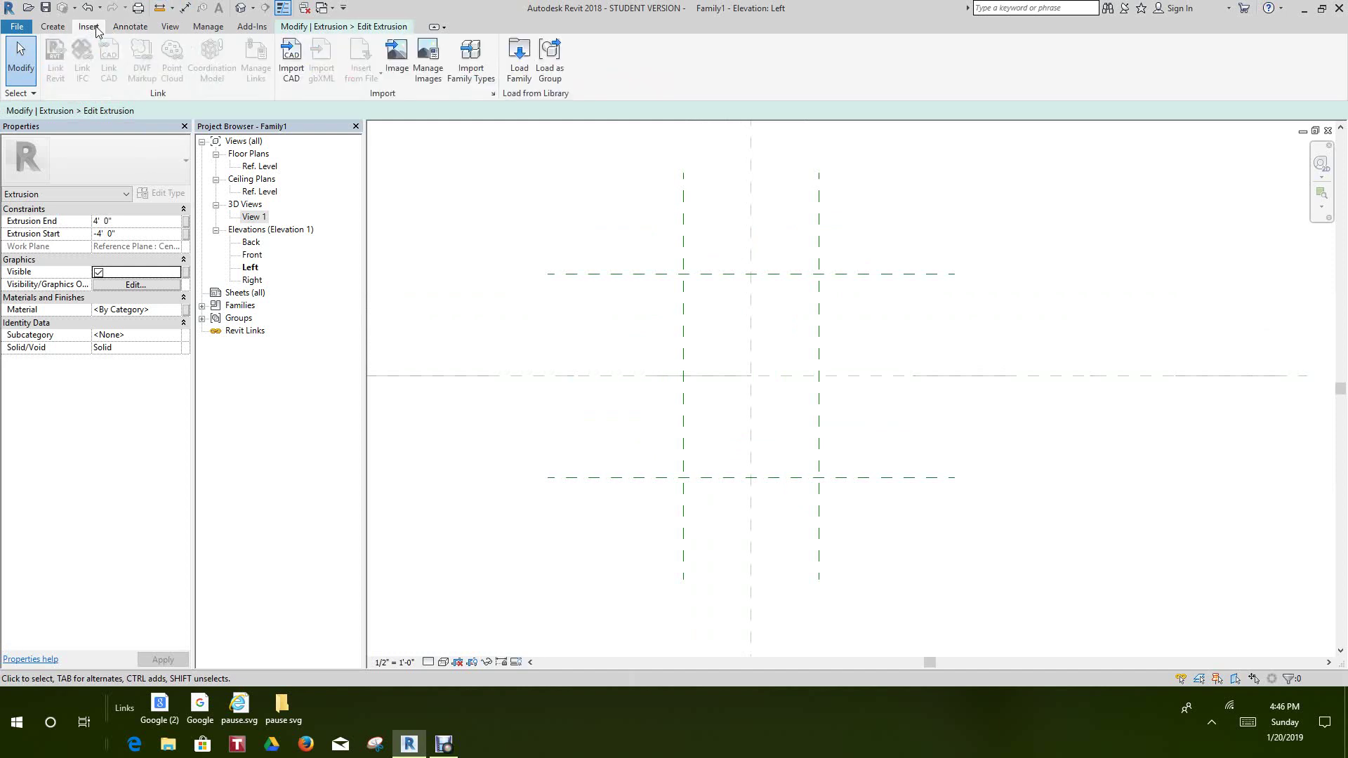
pyautogui.click(292, 61)
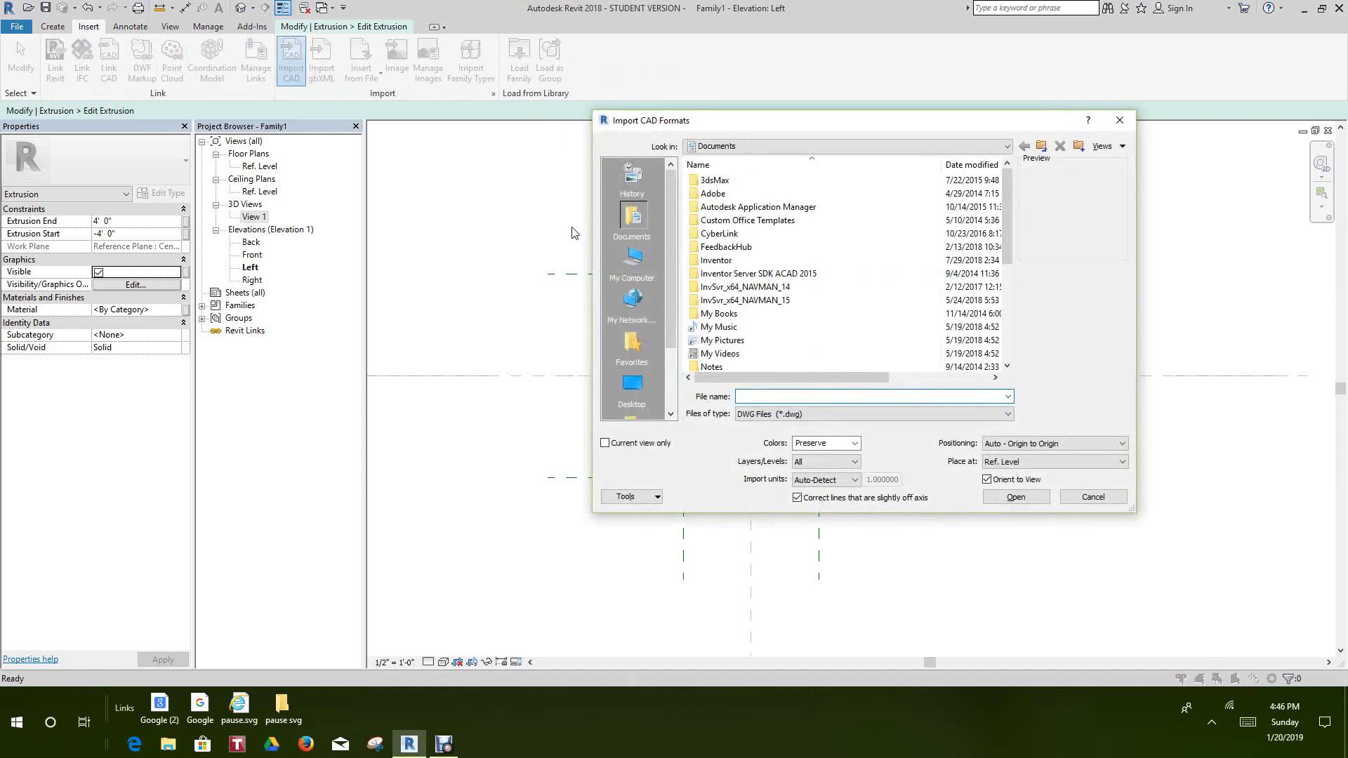
pyautogui.click(633, 386)
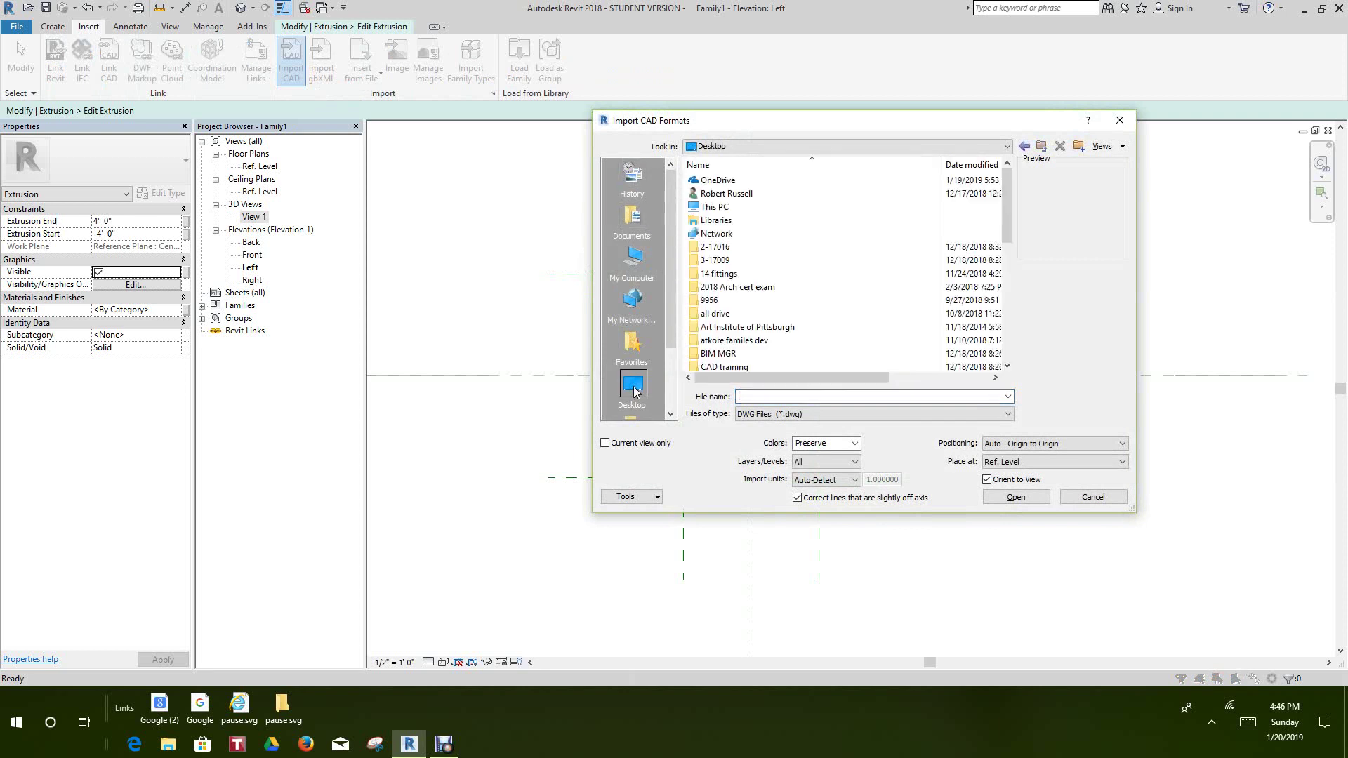
pyautogui.scroll(-2, 727, 292)
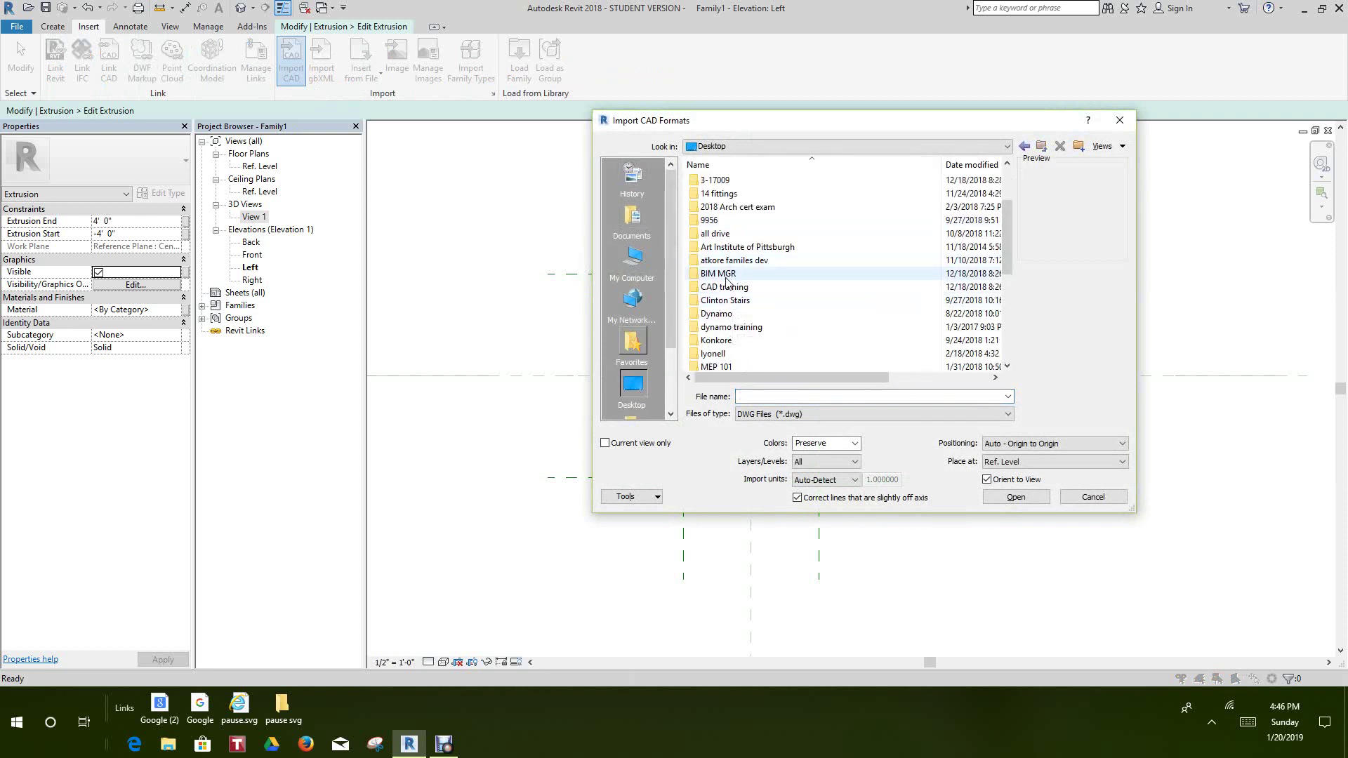
pyautogui.doubleClick(723, 274)
pyautogui.doubleClick(727, 209)
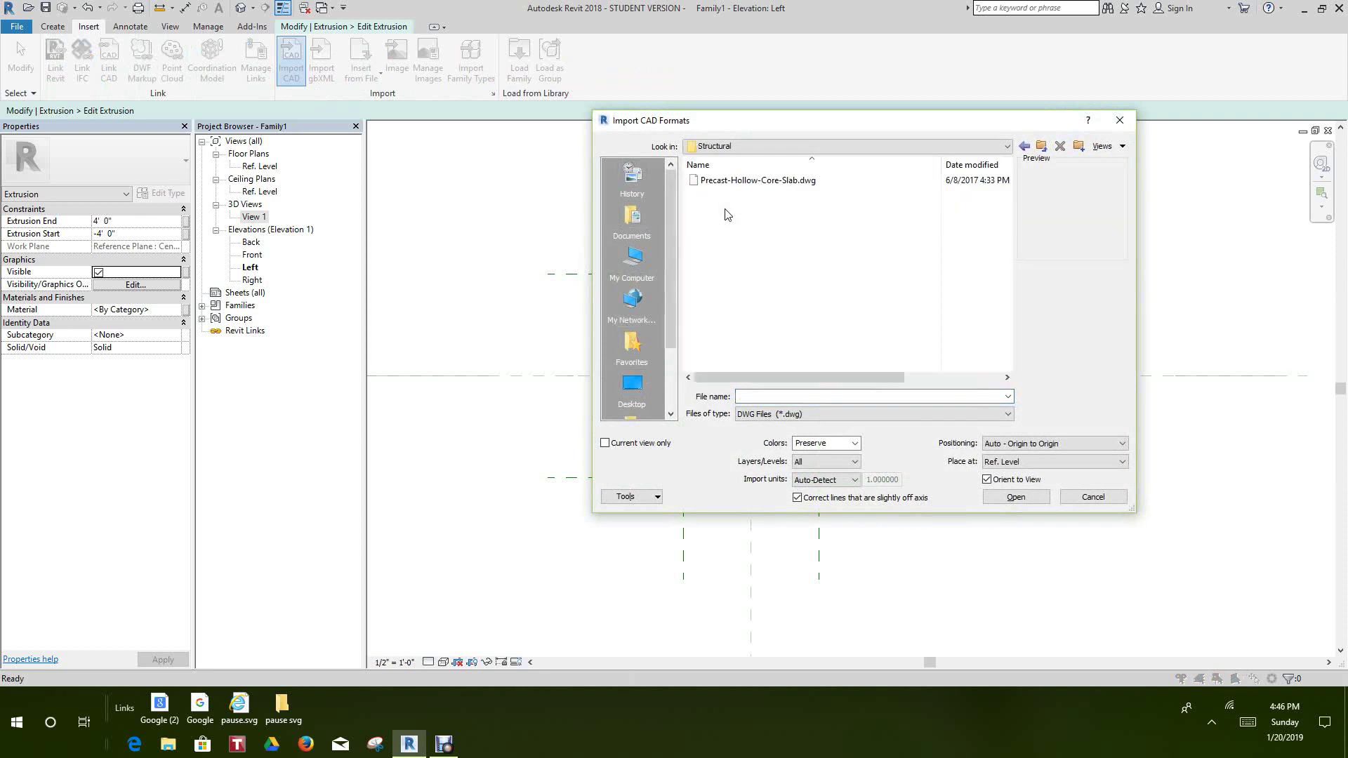
pyautogui.click(736, 182)
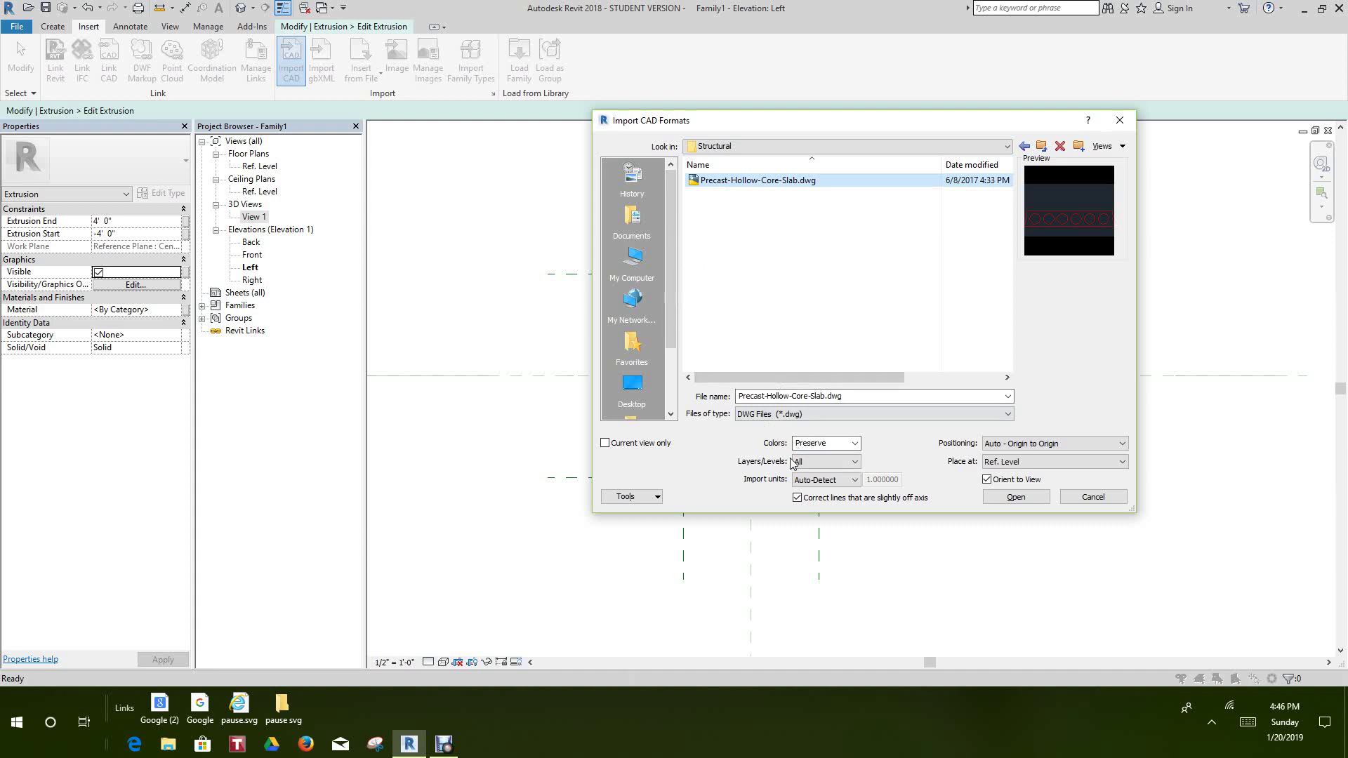
# Step: Import the slab drawing into the current view only, in Black and White with Auto - Center to Center positioning, and accept exploding it into sketch lines
pyautogui.click(605, 444)
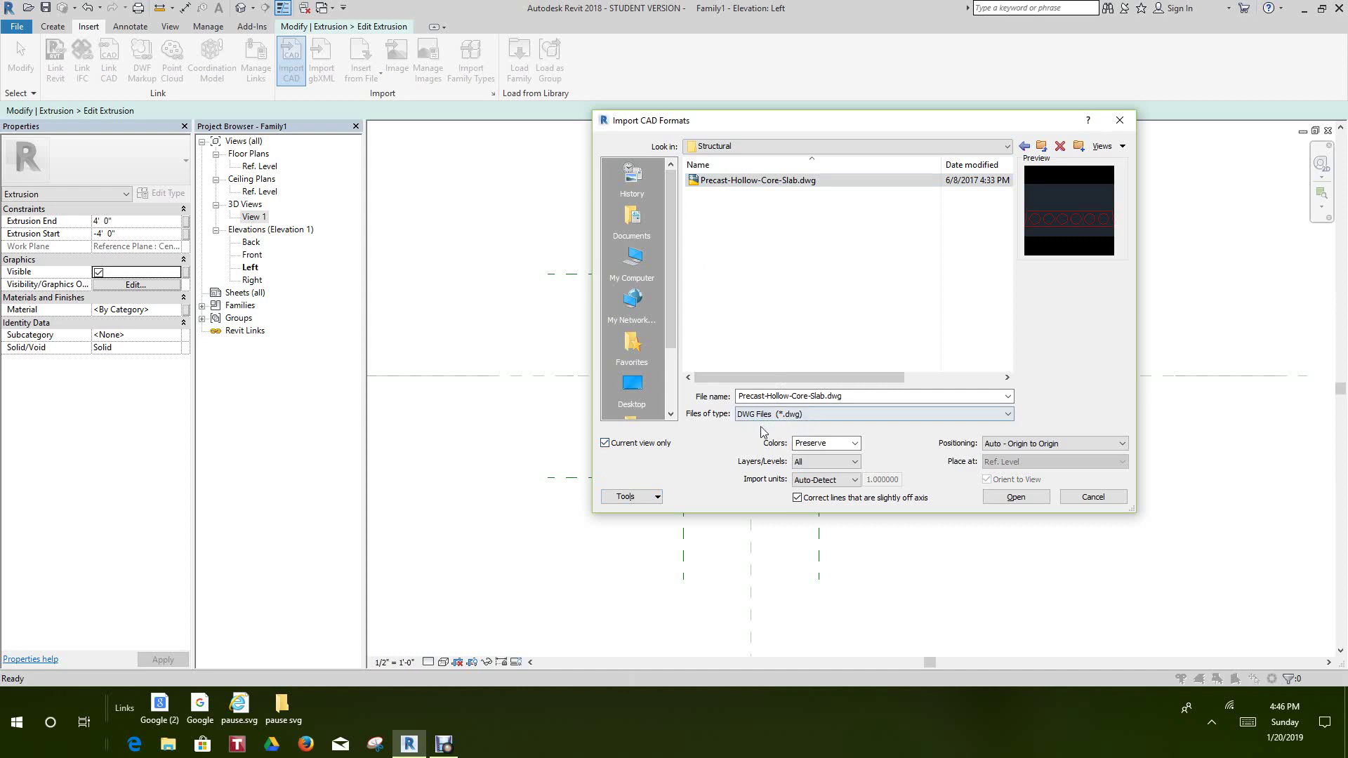
pyautogui.click(858, 444)
pyautogui.click(829, 477)
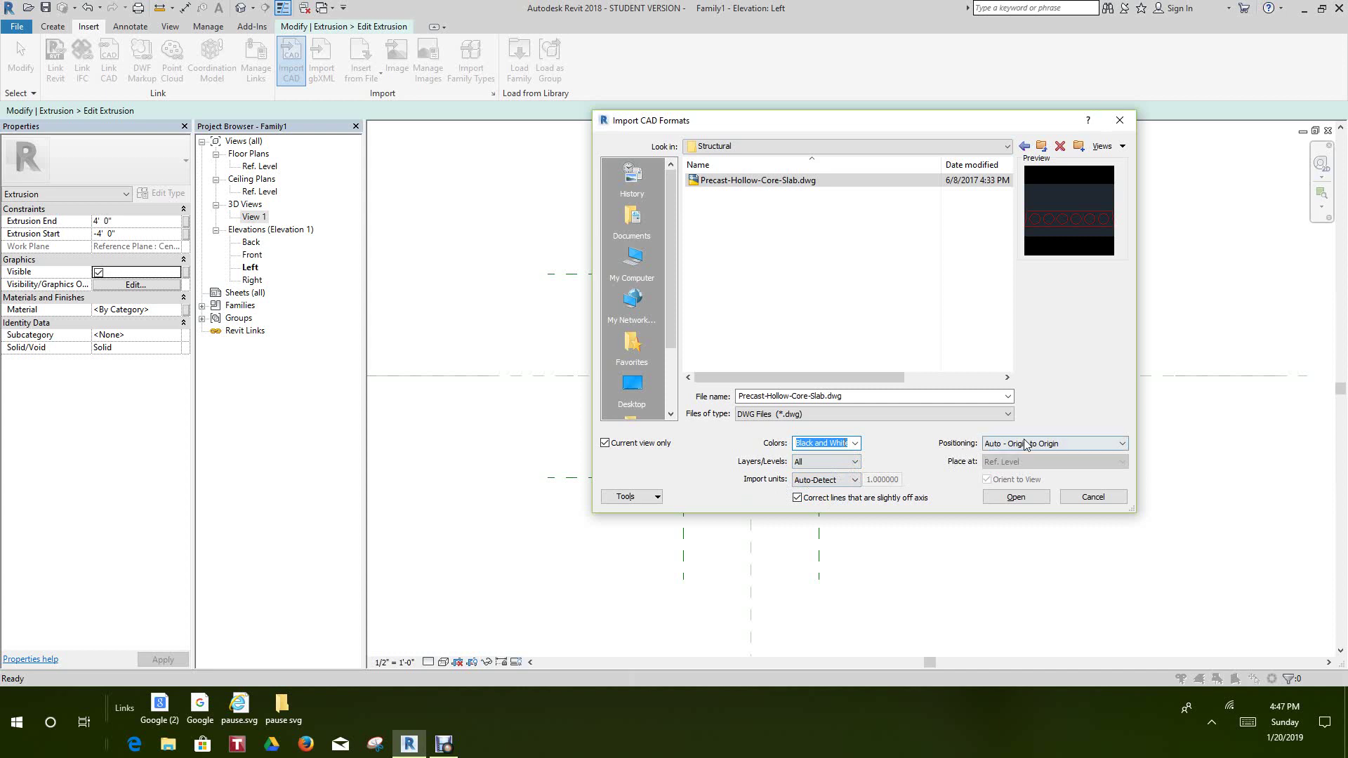
pyautogui.click(1124, 443)
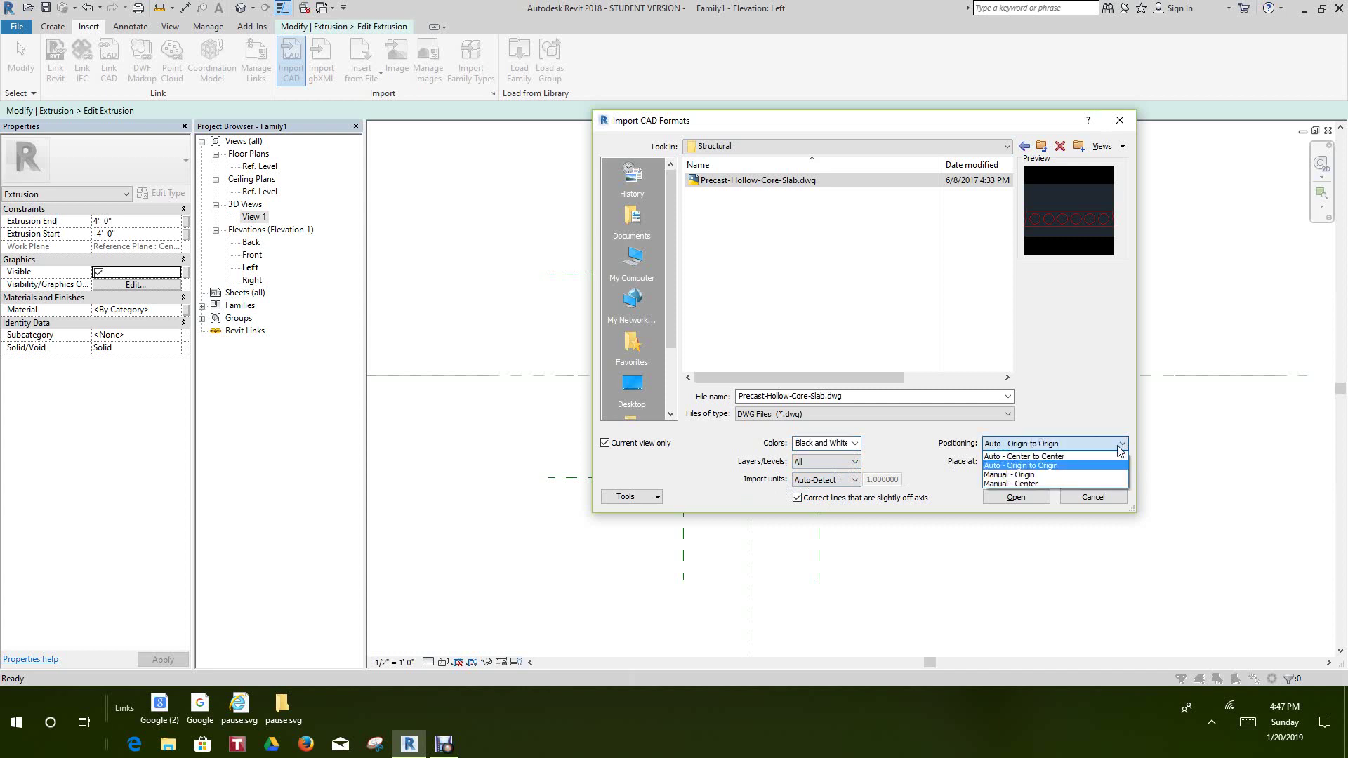
pyautogui.click(1057, 457)
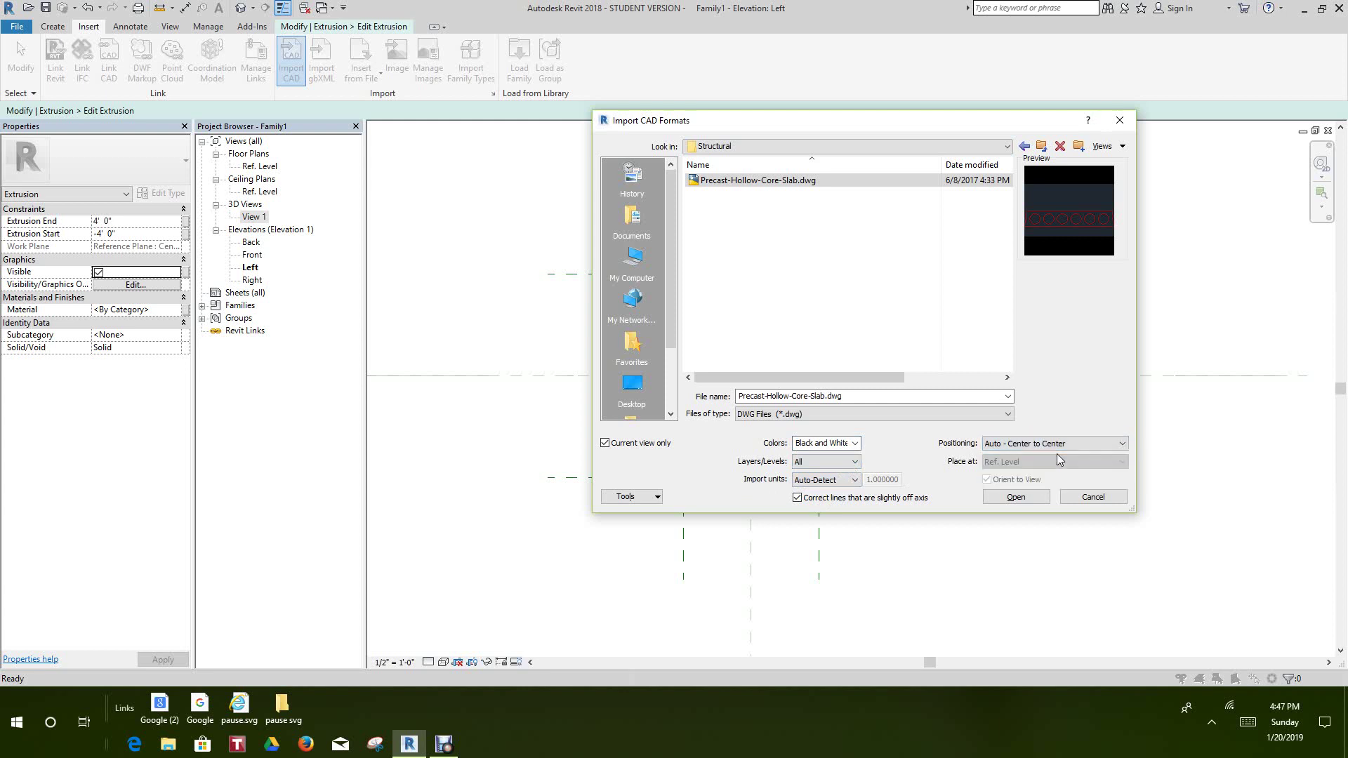
pyautogui.click(1020, 498)
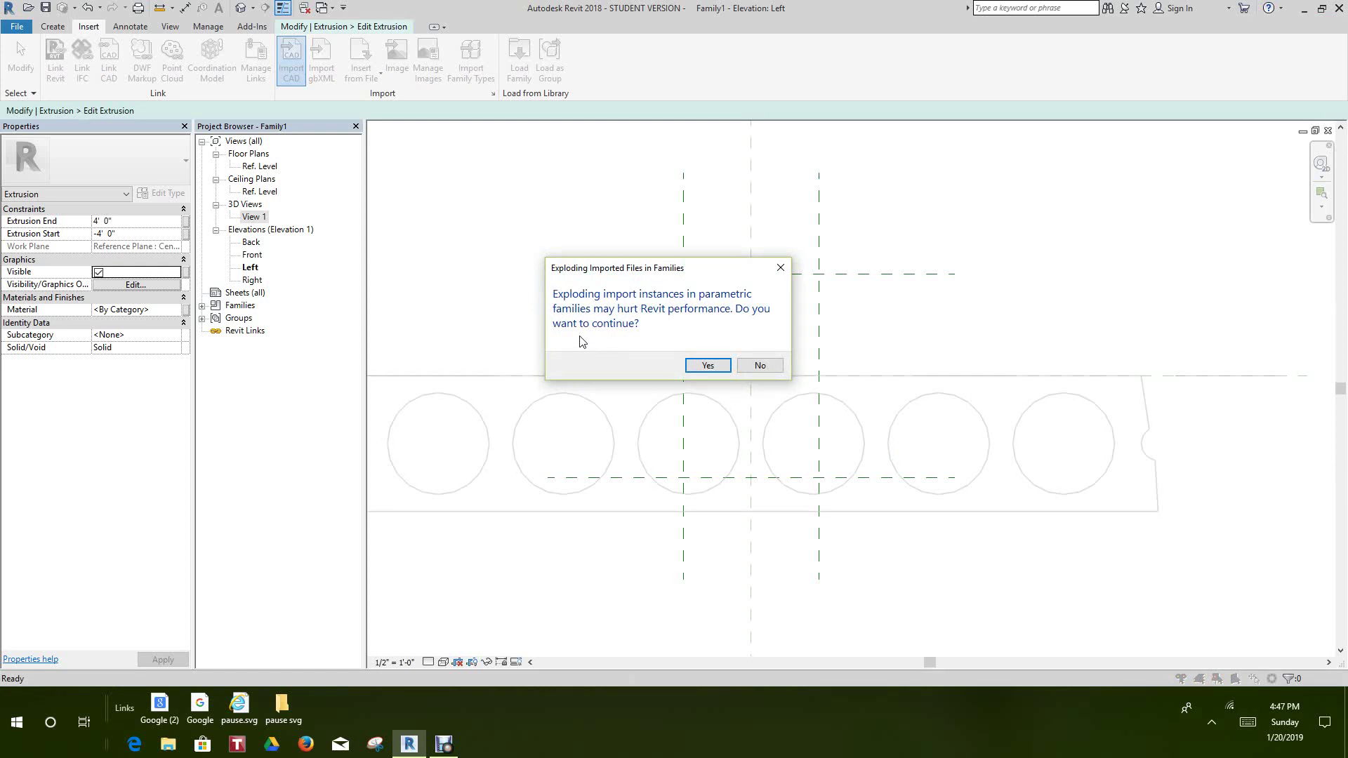
pyautogui.click(707, 367)
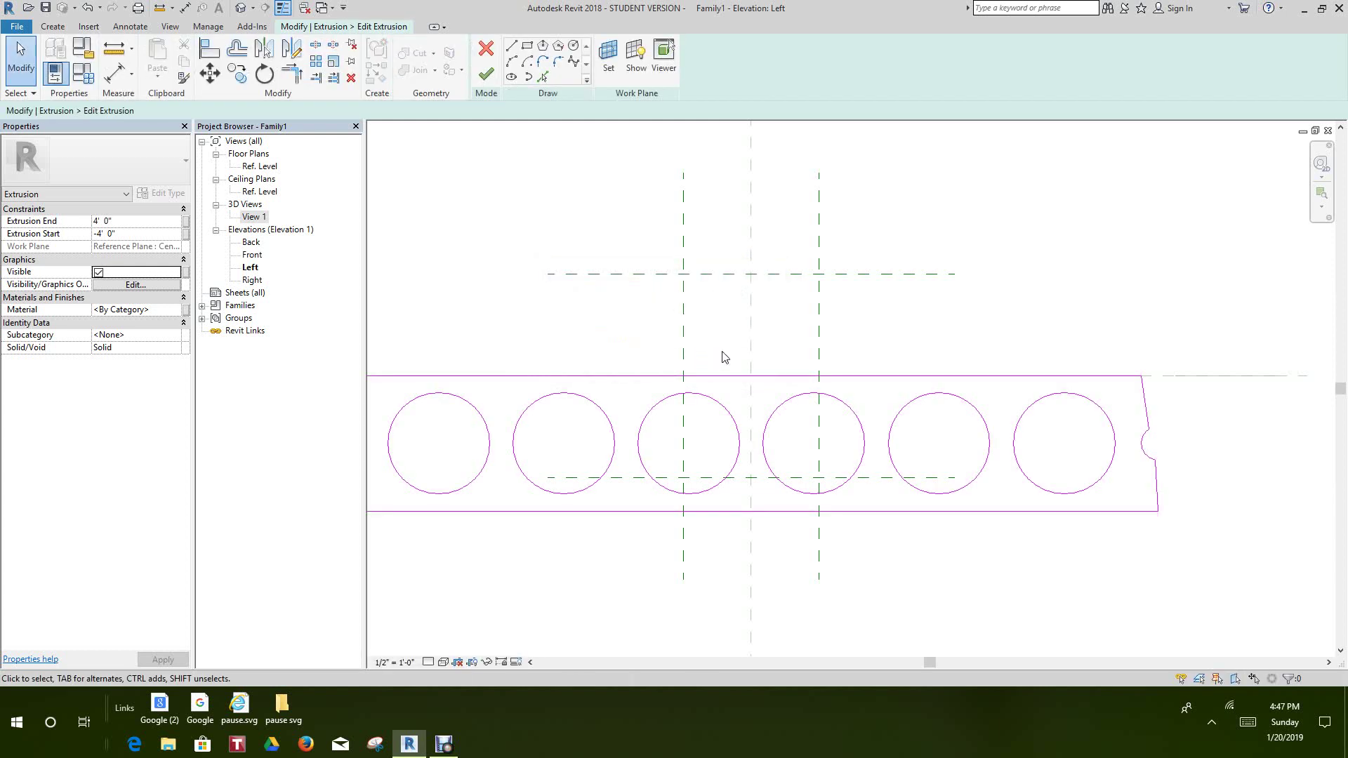
pyautogui.scroll(-3, 773, 373)
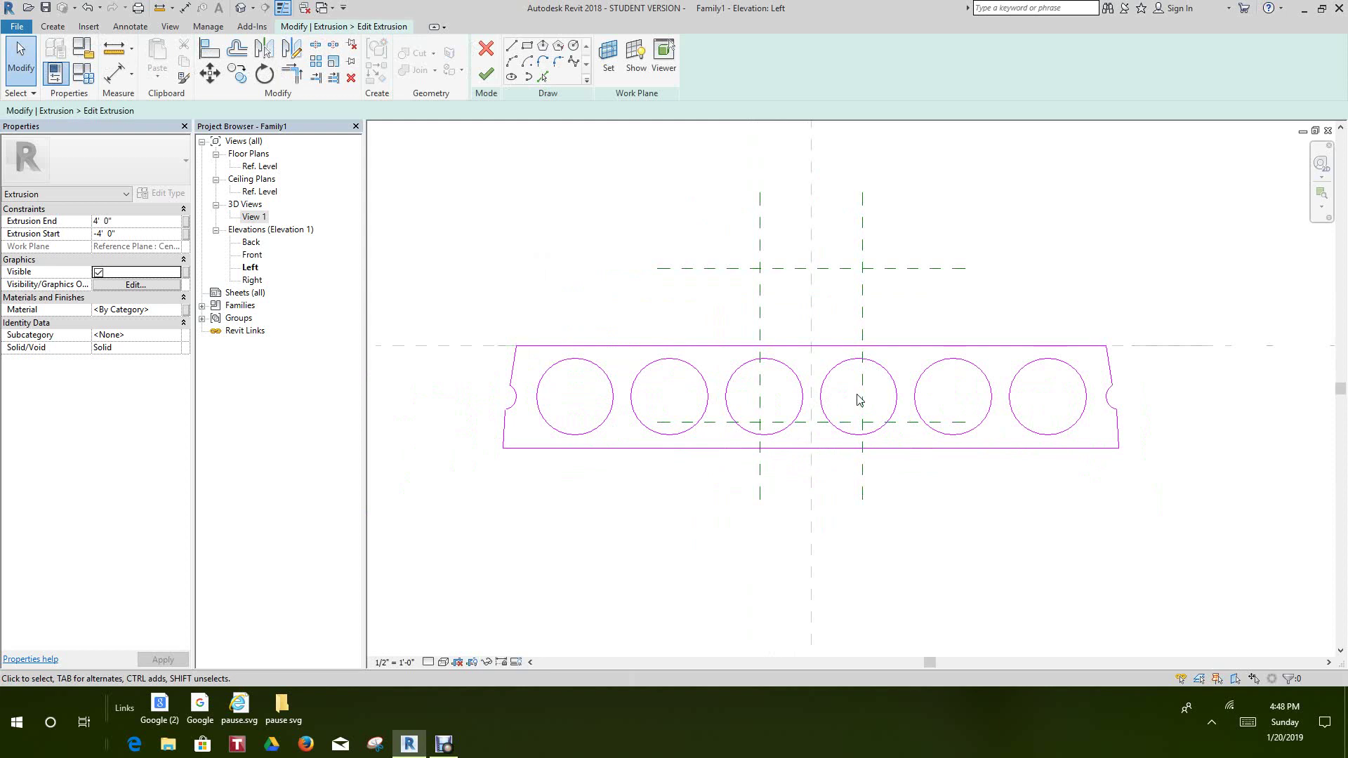
# Step: Assign the Concrete - Precast Concrete material to the extrusion and finish its sketch
pyautogui.click(178, 314)
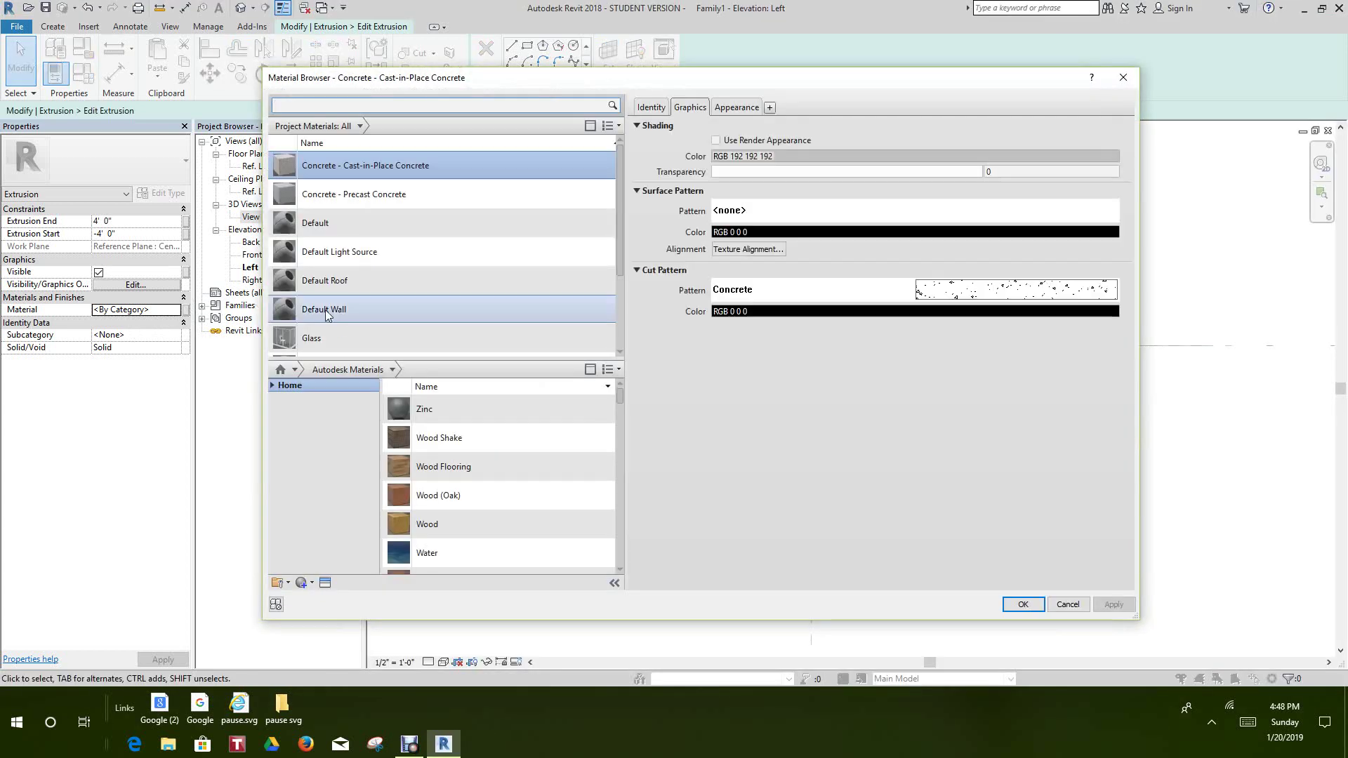
pyautogui.click(371, 196)
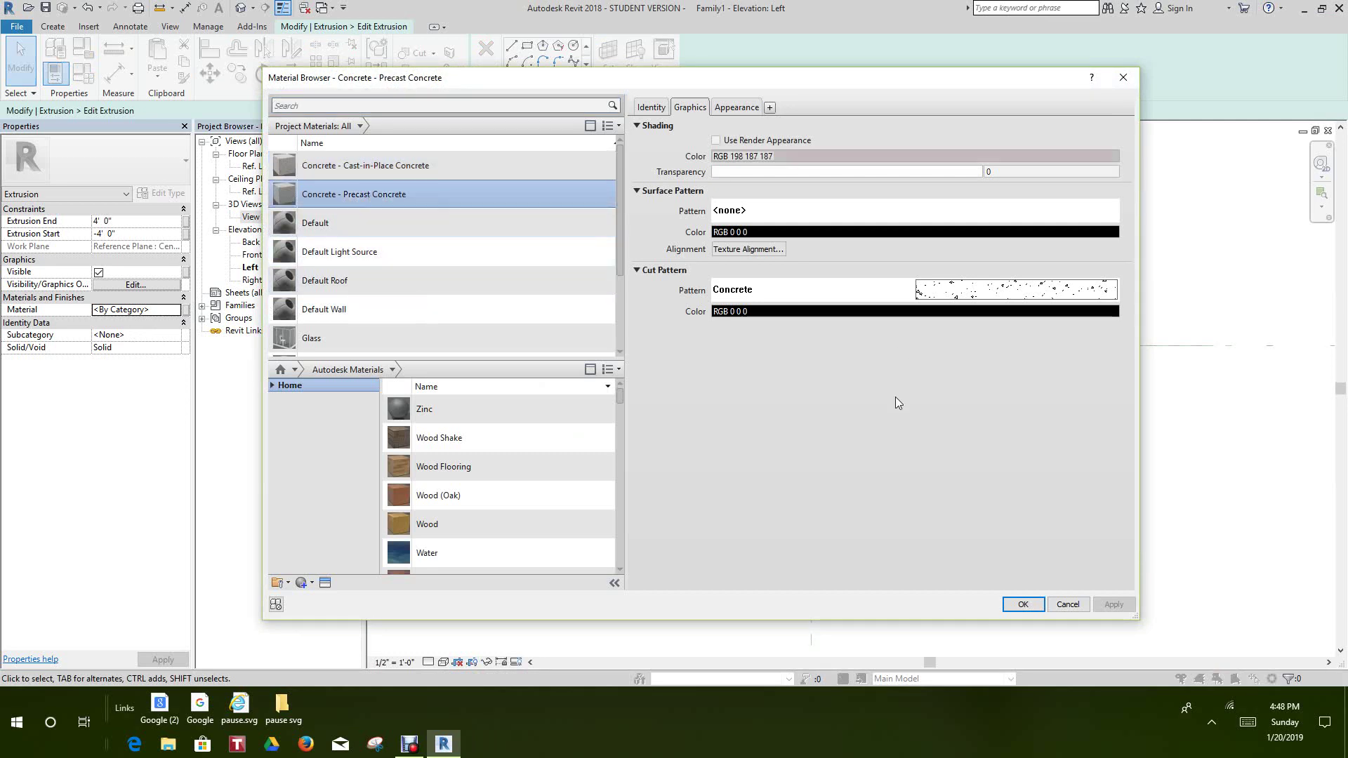
pyautogui.click(1022, 605)
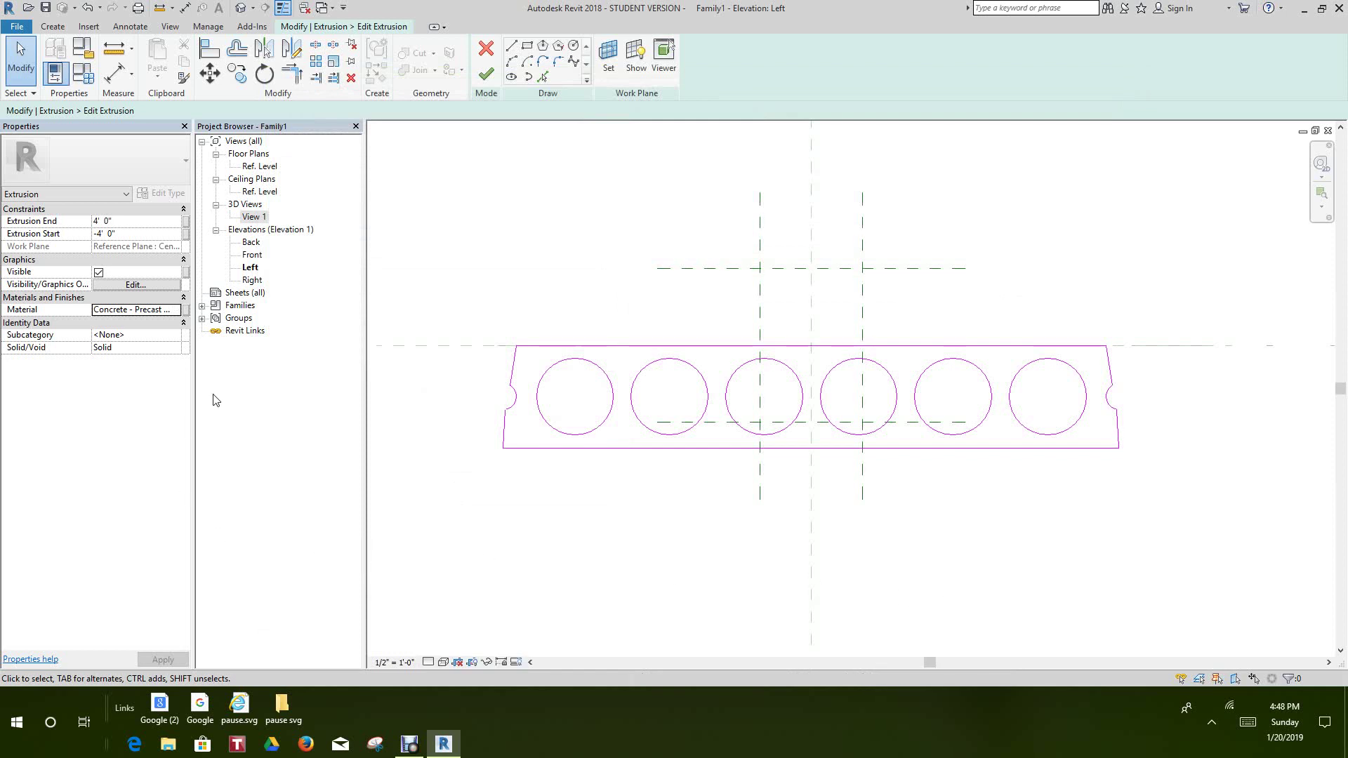
pyautogui.click(491, 75)
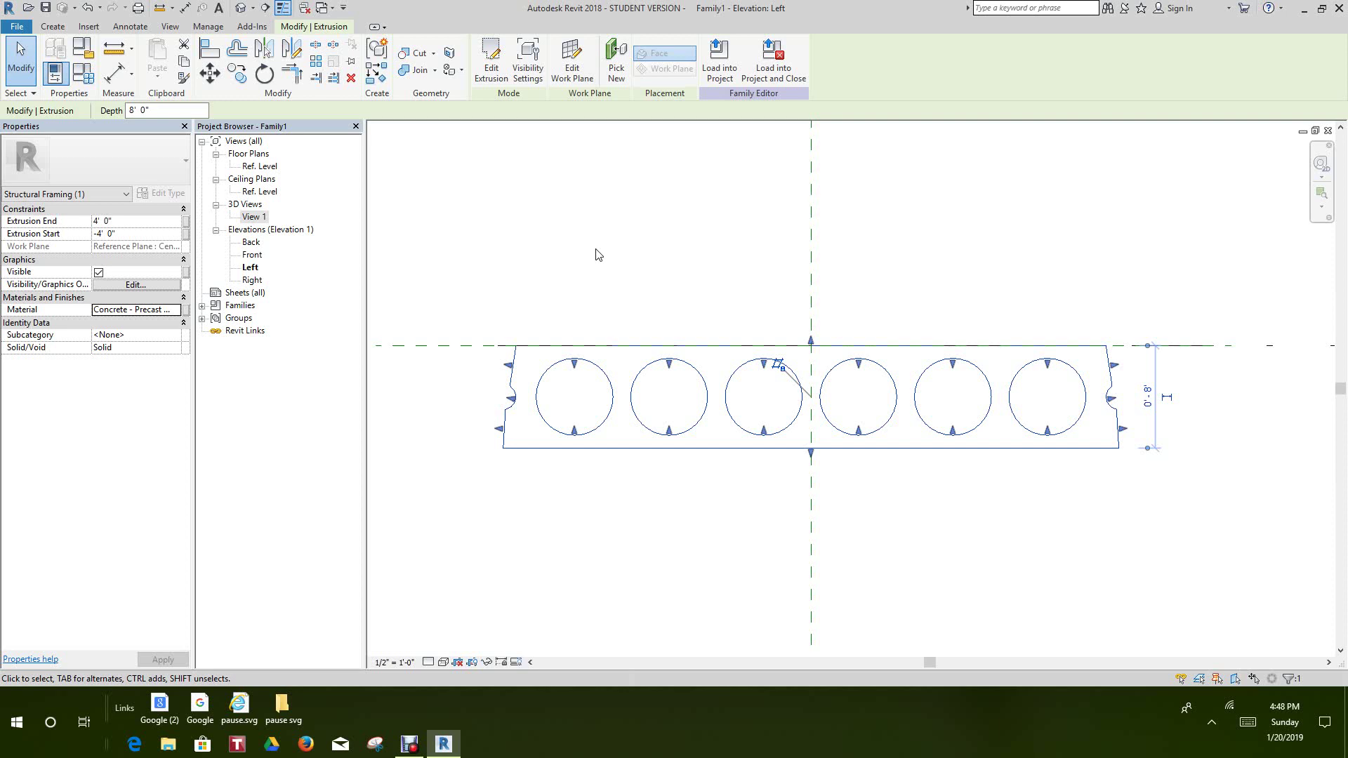
# Step: Tile the open views, maximize 3D View 1 and examine the extruded hollow-core slab
pyautogui.click(615, 258)
pyautogui.press('w')
pyautogui.press('t')
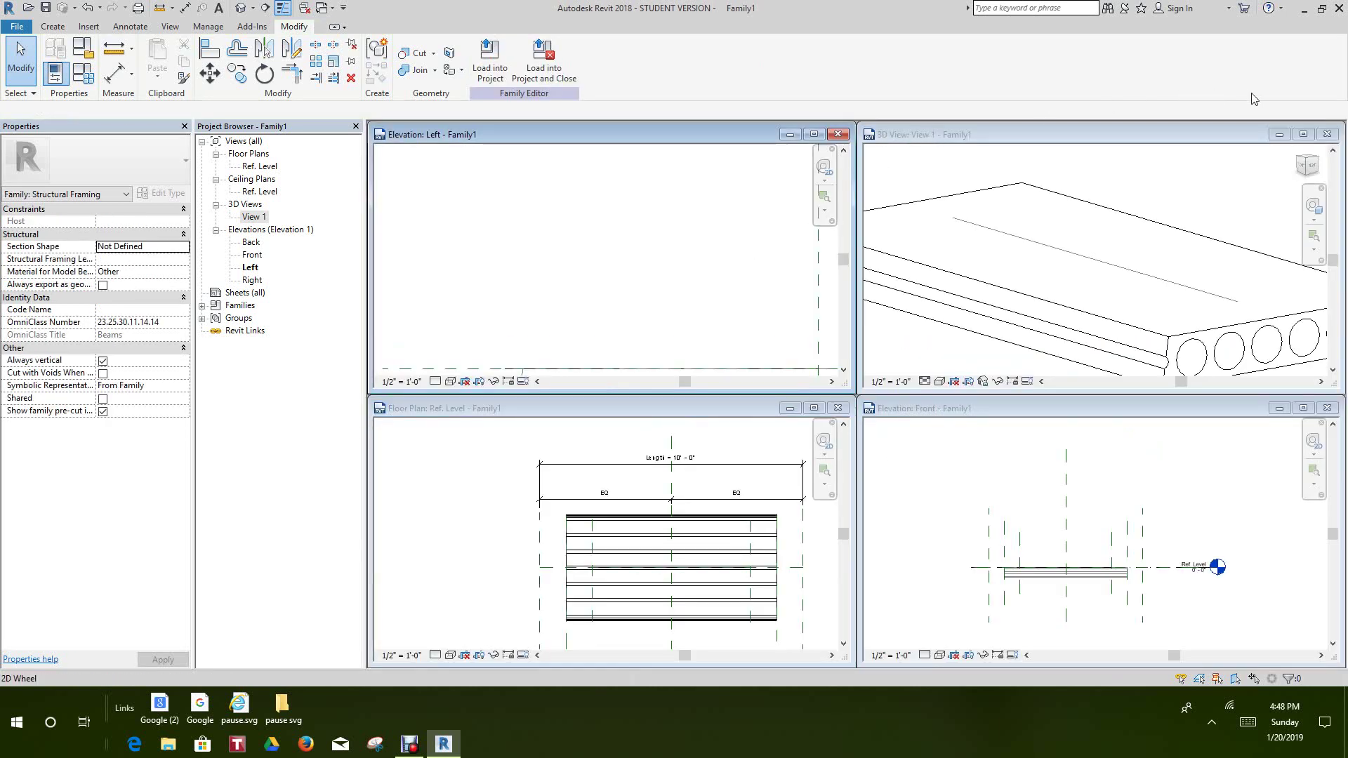
pyautogui.click(1303, 135)
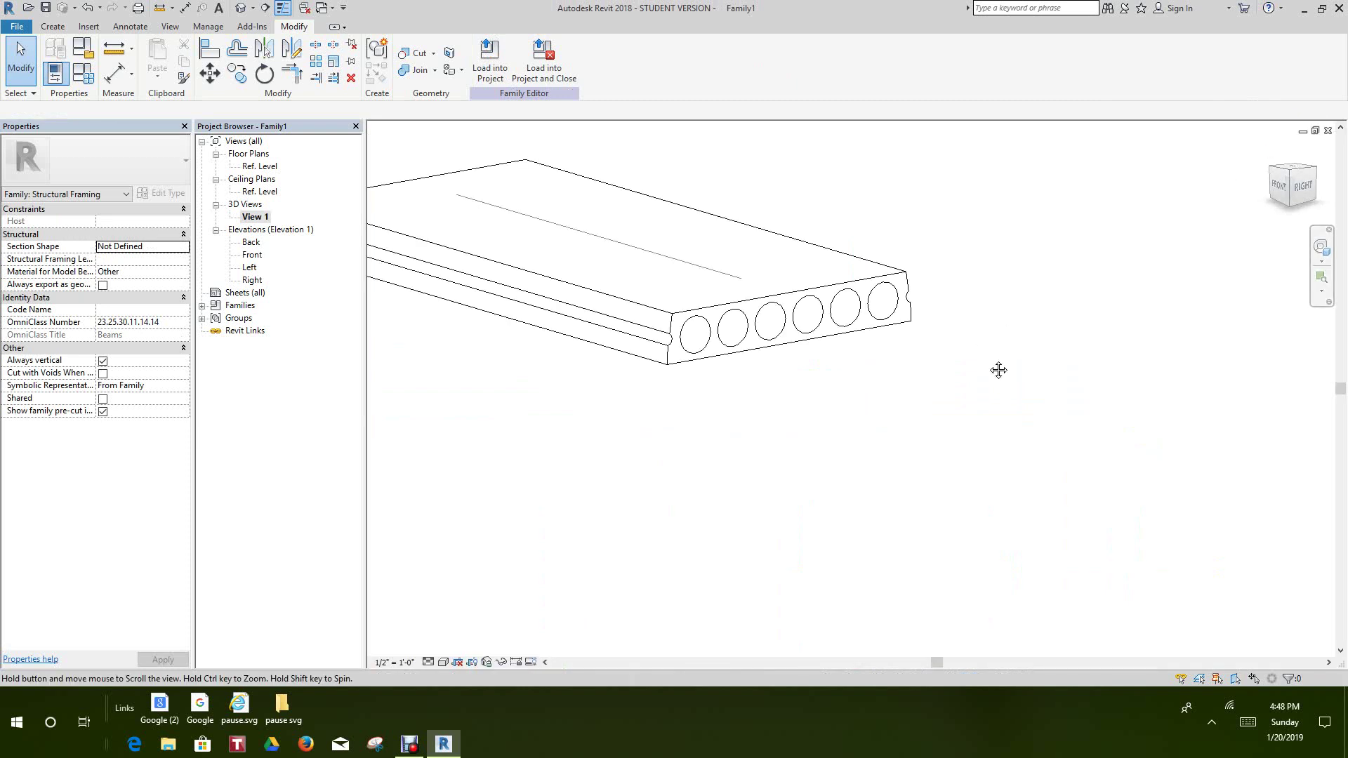
pyautogui.moveTo(995, 367); pyautogui.dragTo(918, 497, button='middle')
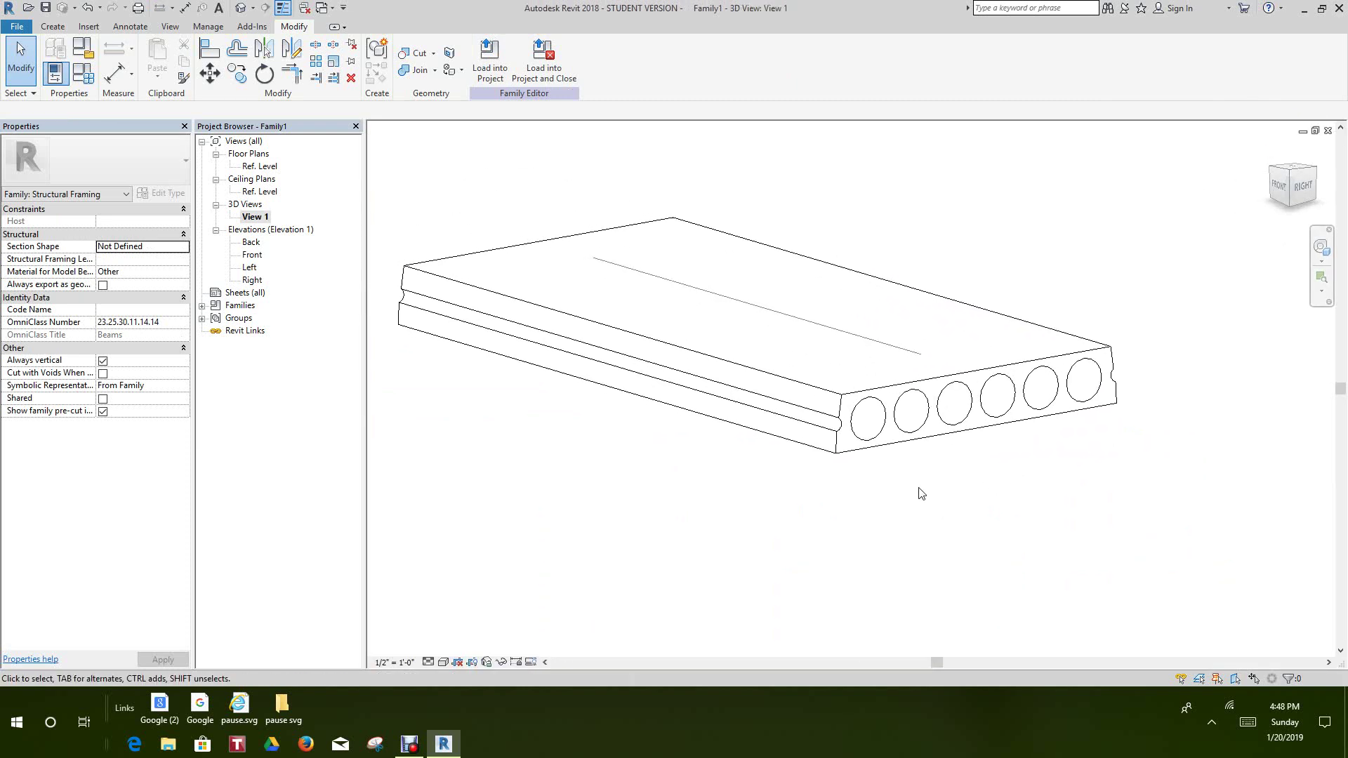
pyautogui.scroll(-1, 919, 493)
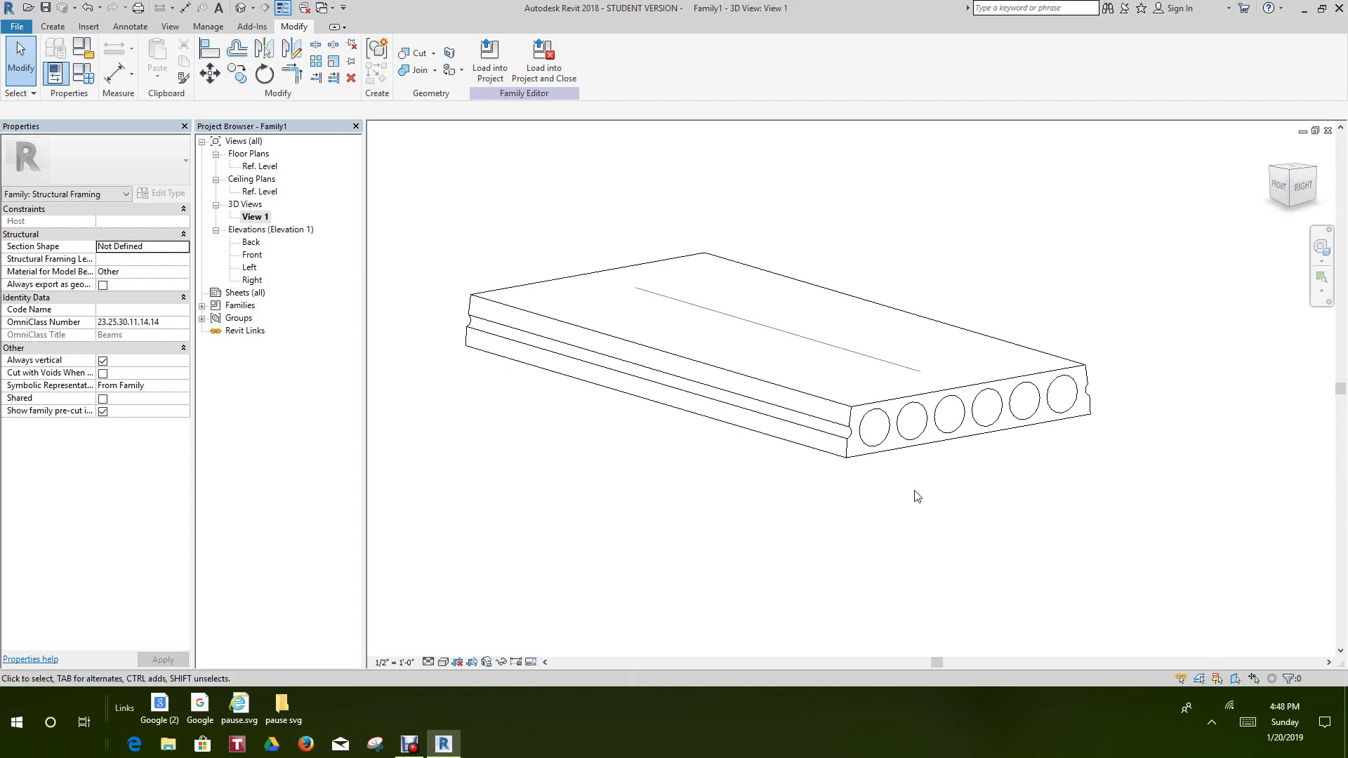
pyautogui.scroll(-1, 918, 497)
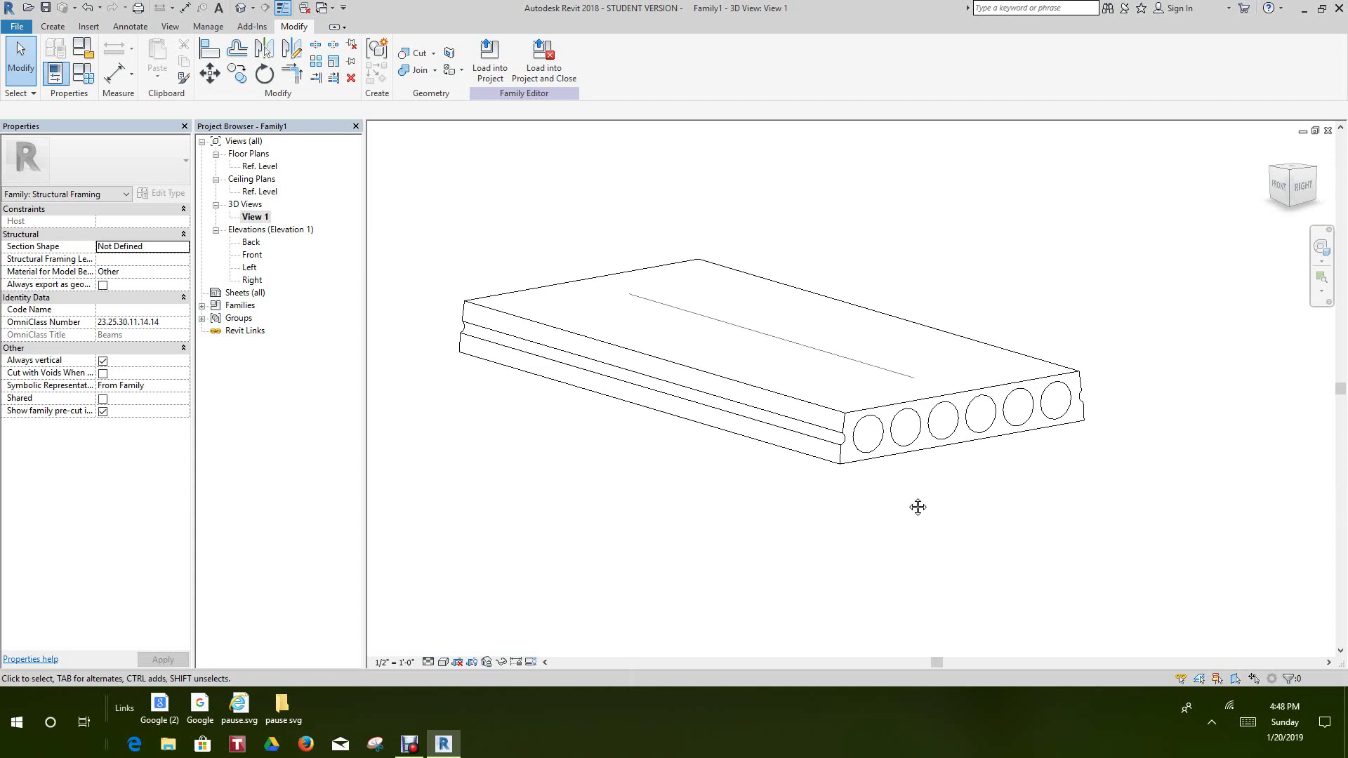
pyautogui.moveTo(909, 524); pyautogui.dragTo(935, 506, button='middle')
pyautogui.scroll(3, 866, 545)
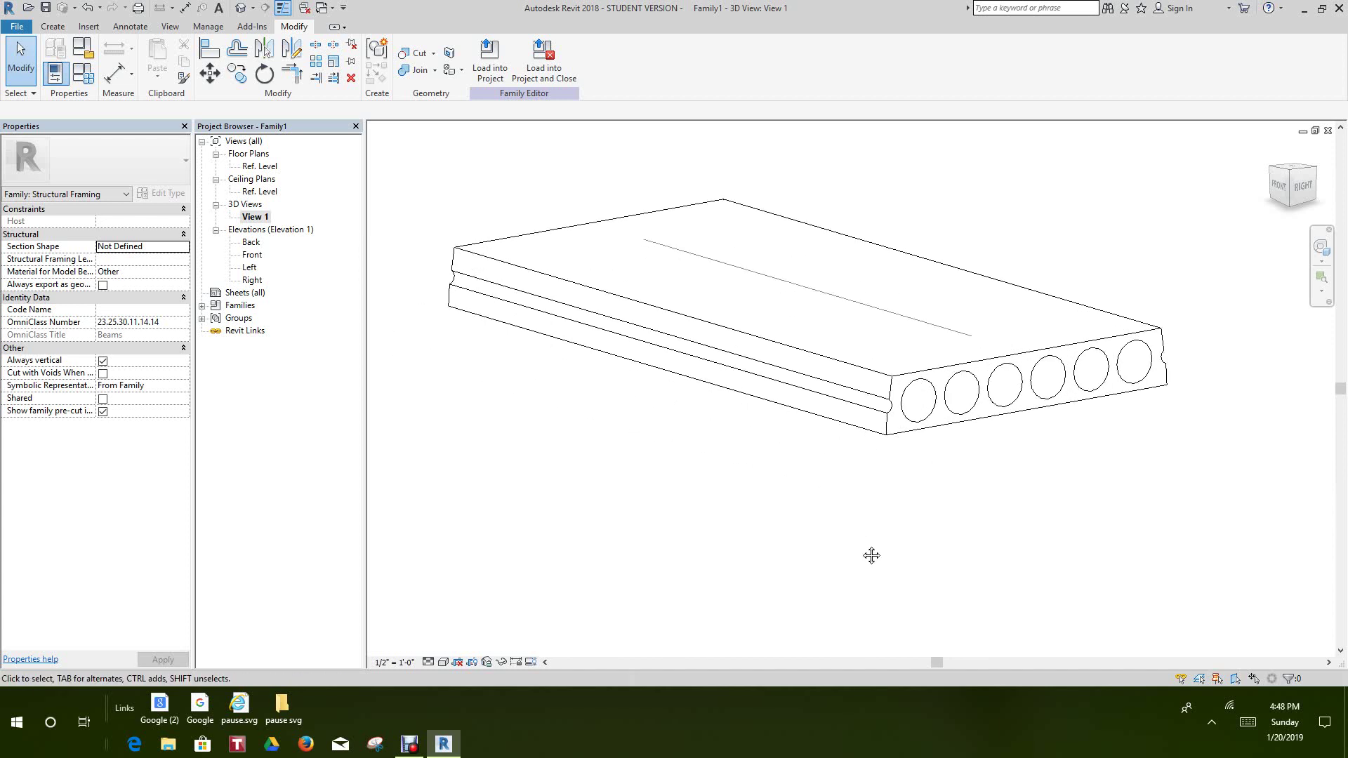
pyautogui.scroll(-1, 751, 573)
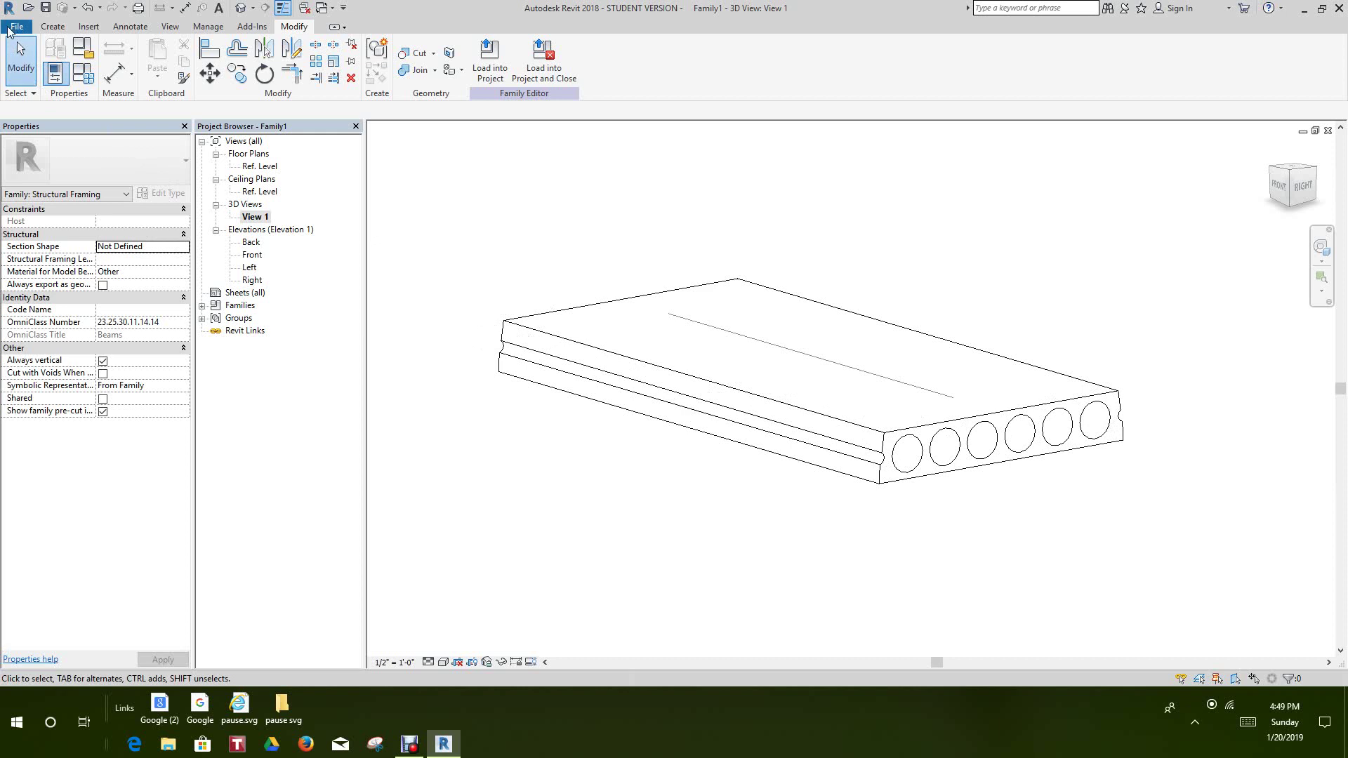
# Step: Save the family to the Desktop as Family1
pyautogui.click(14, 26)
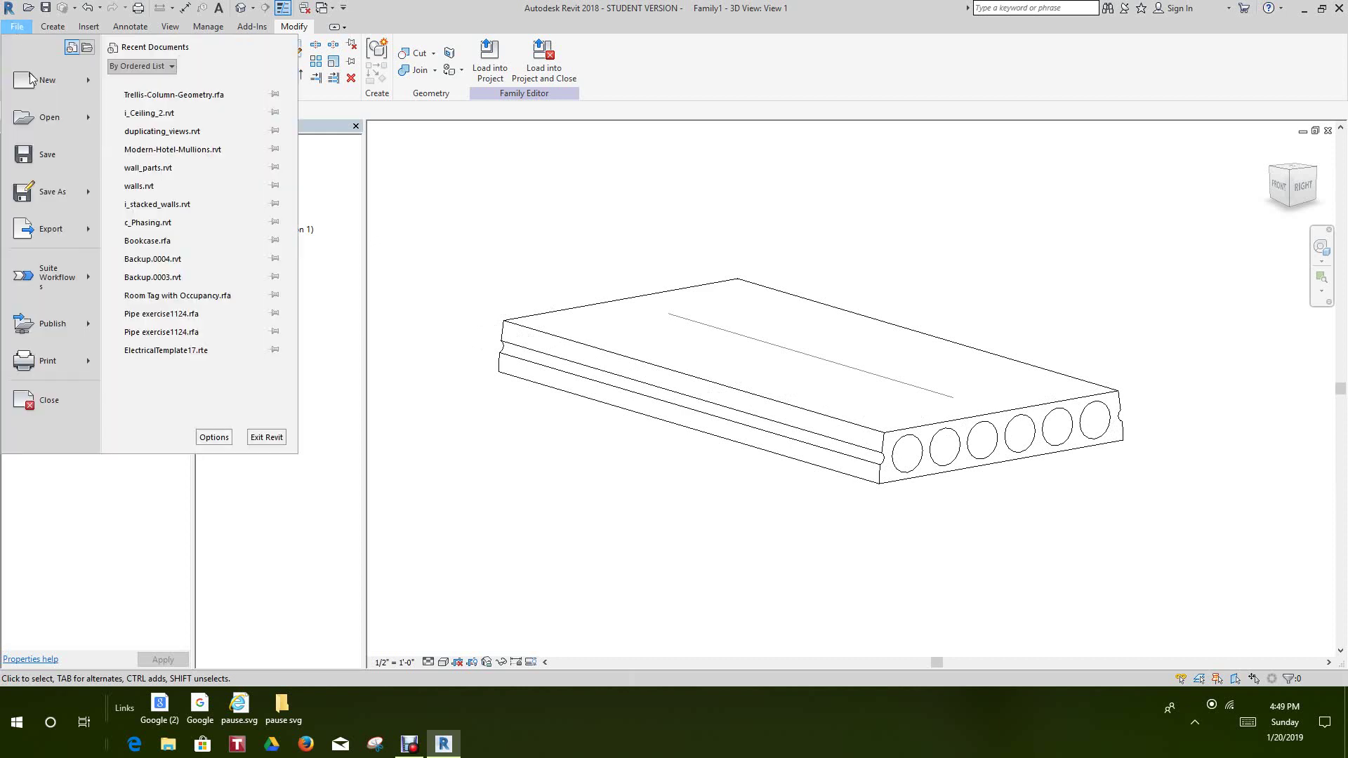
pyautogui.moveTo(62, 197)
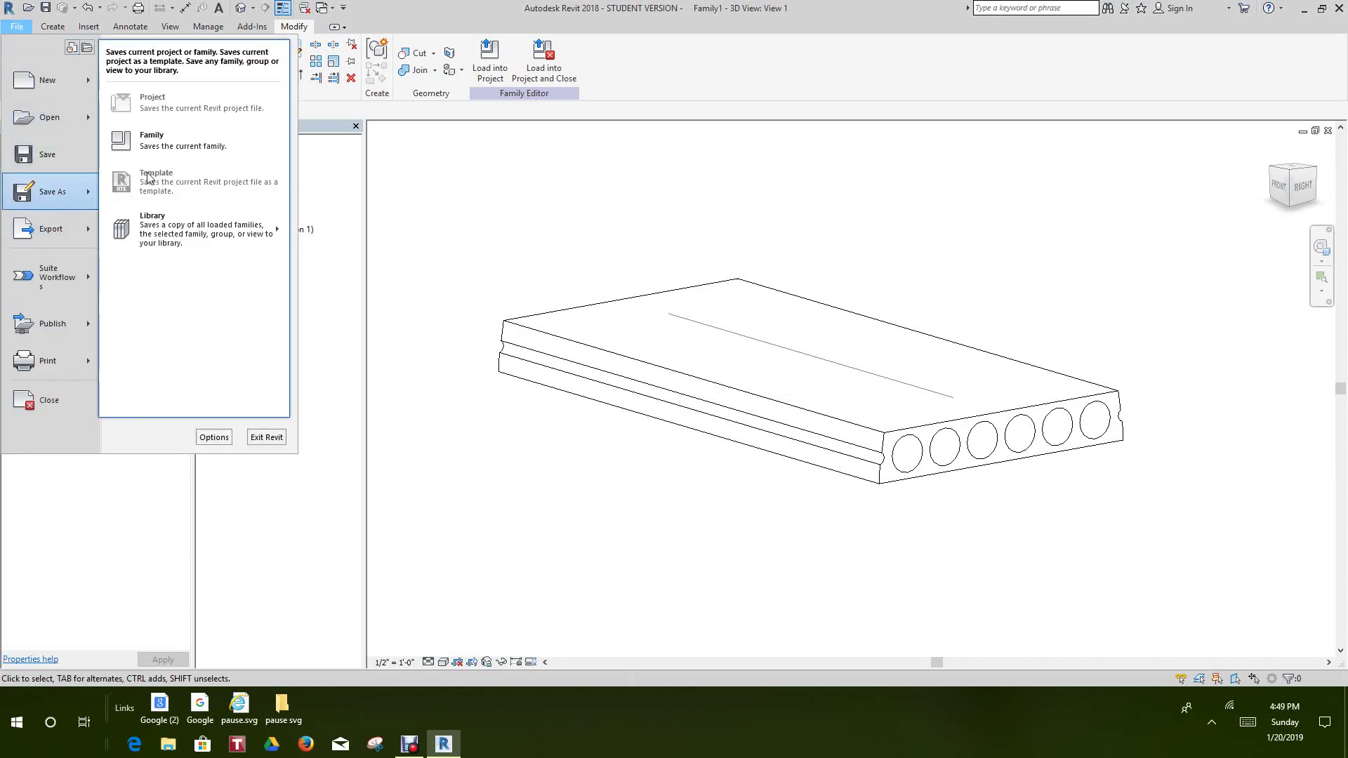
pyautogui.click(166, 134)
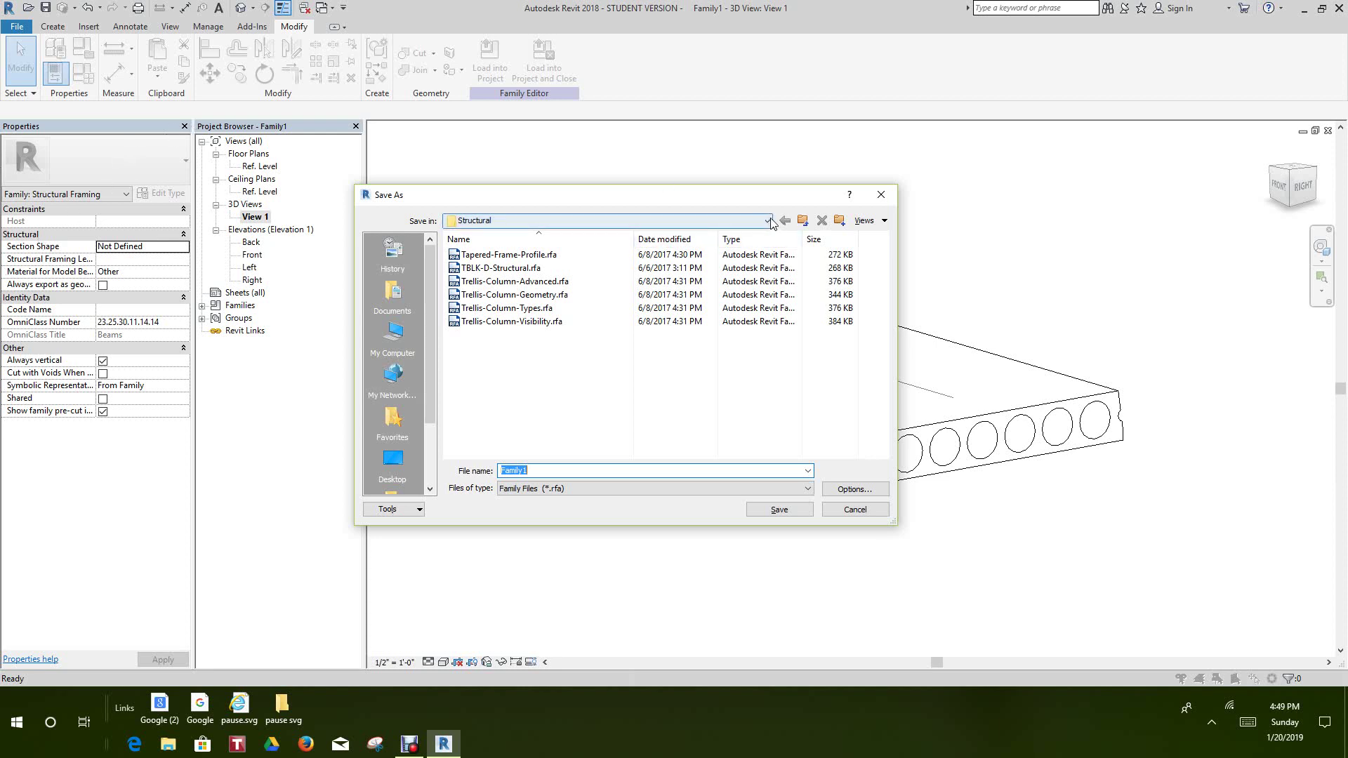
pyautogui.click(395, 462)
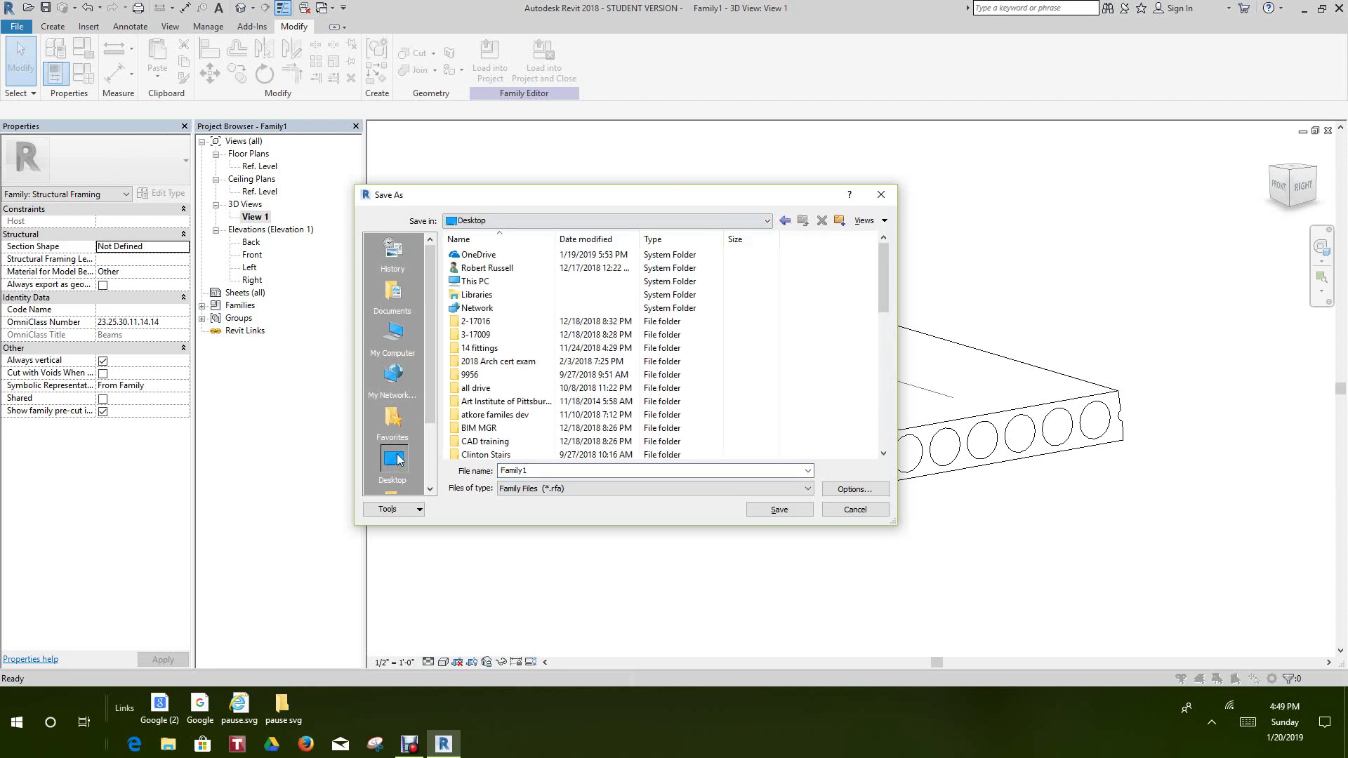
pyautogui.click(536, 471)
pyautogui.doubleClick(536, 470)
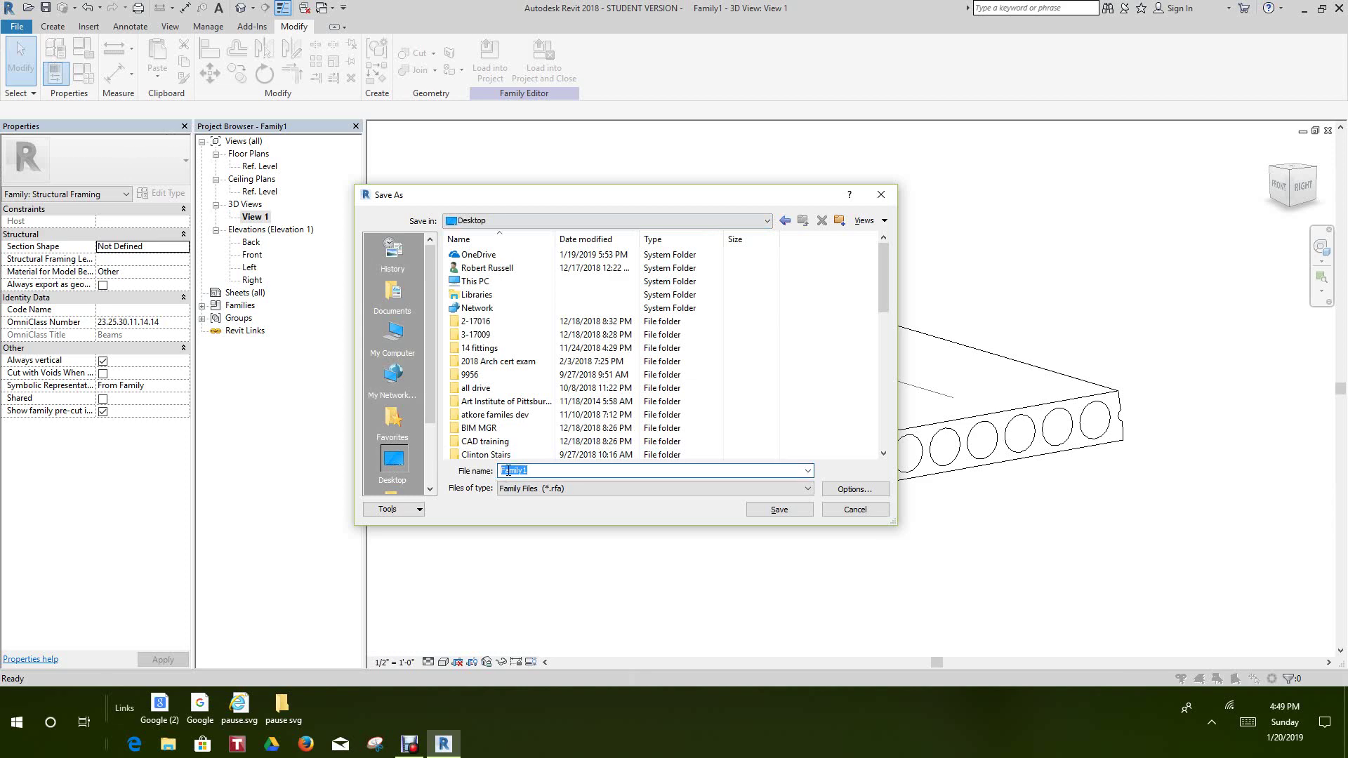
pyautogui.press('Return')
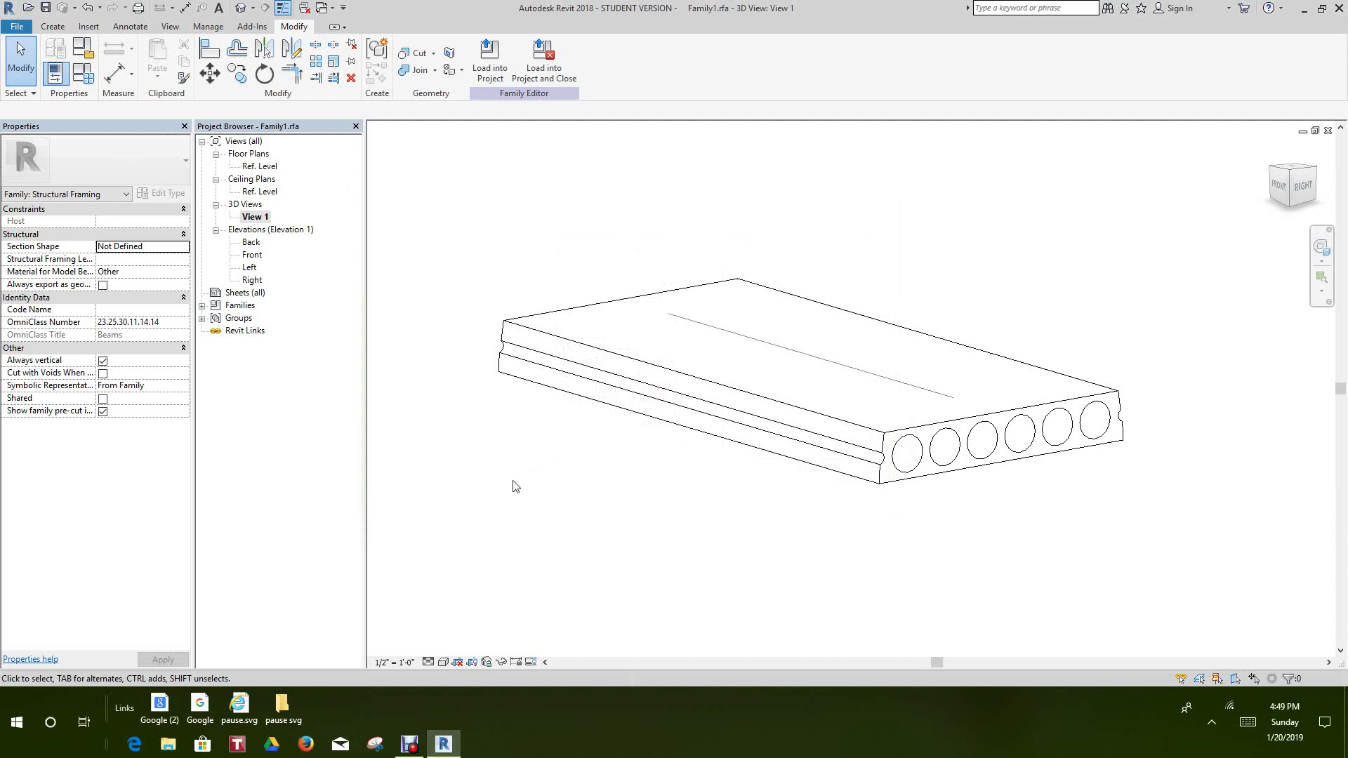
pyautogui.scroll(-2, 518, 488)
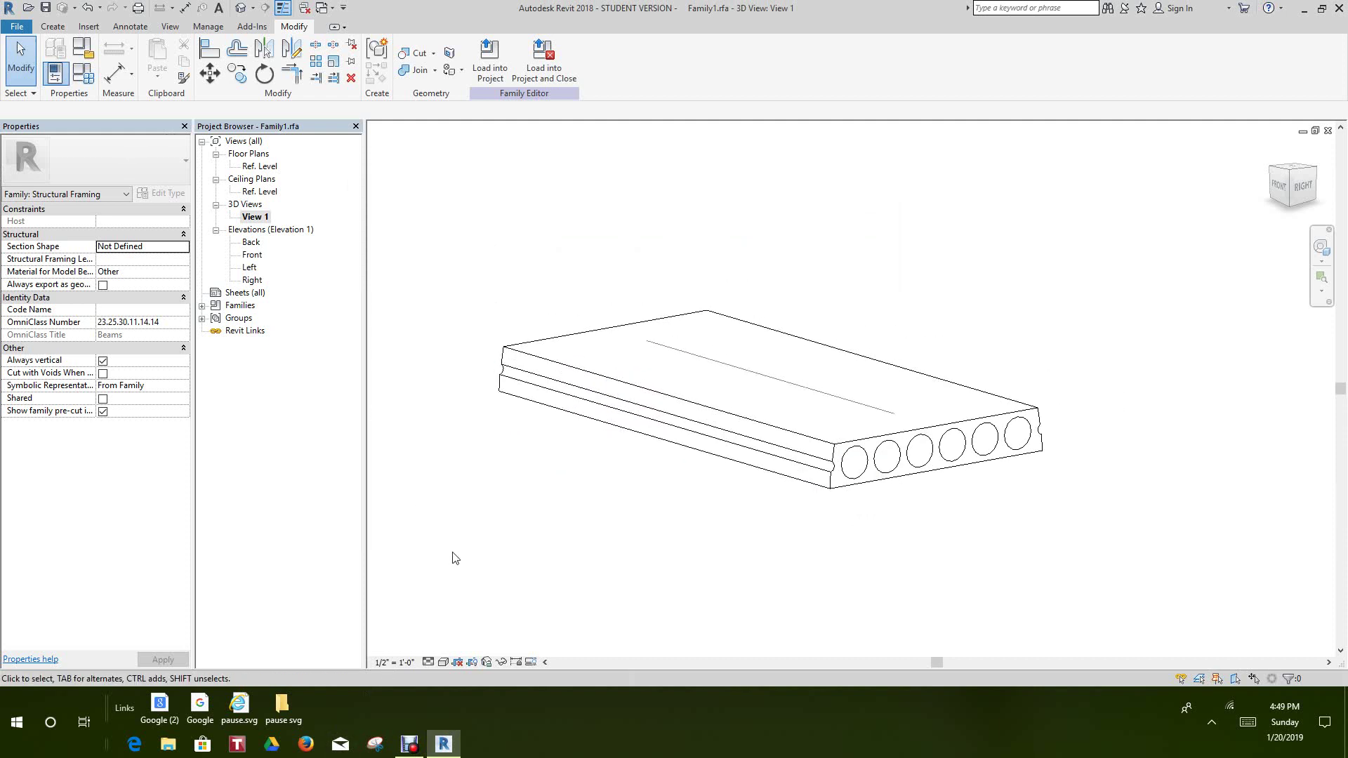
pyautogui.moveTo(477, 576); pyautogui.dragTo(497, 535, button='middle')
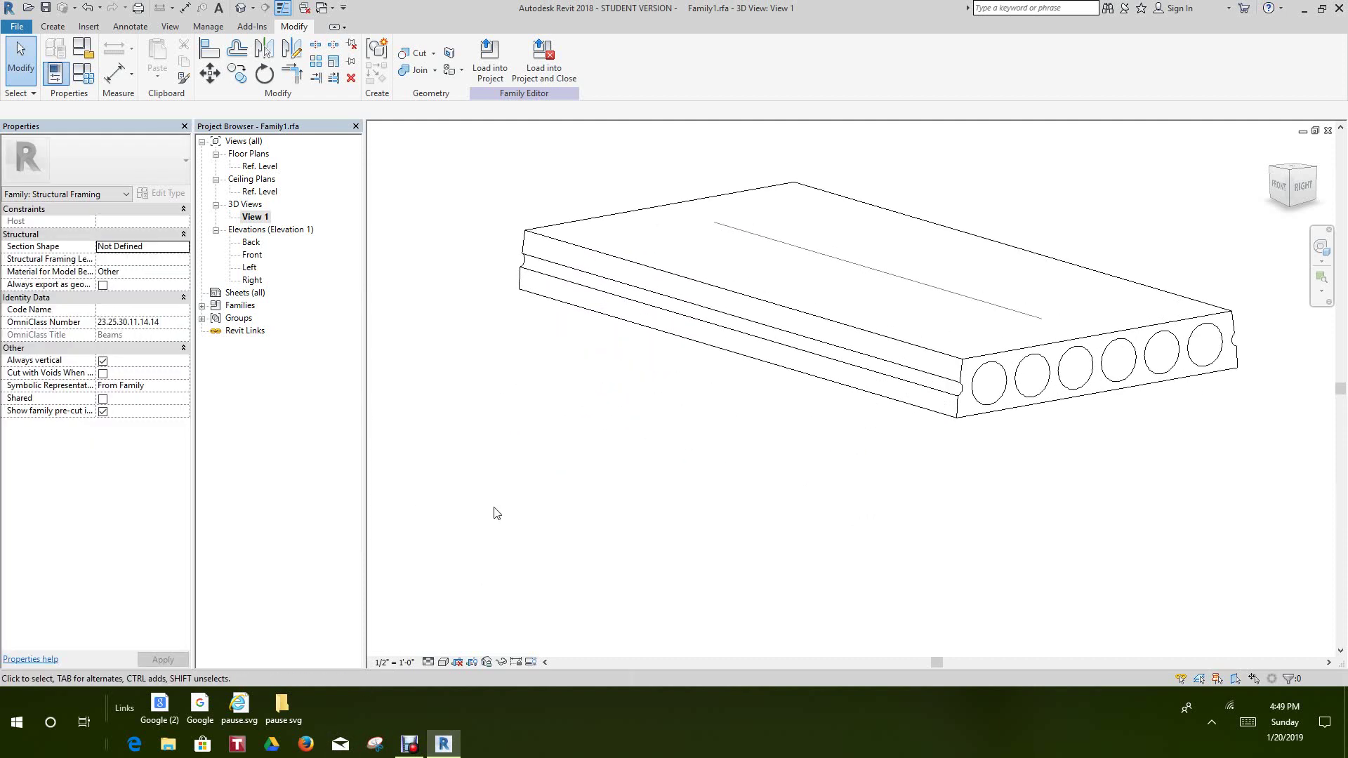
# Step: Save a copy of the family on the Desktop as Precasty Hollowcore Slab, accepting the file save options
pyautogui.scroll(2, 498, 513)
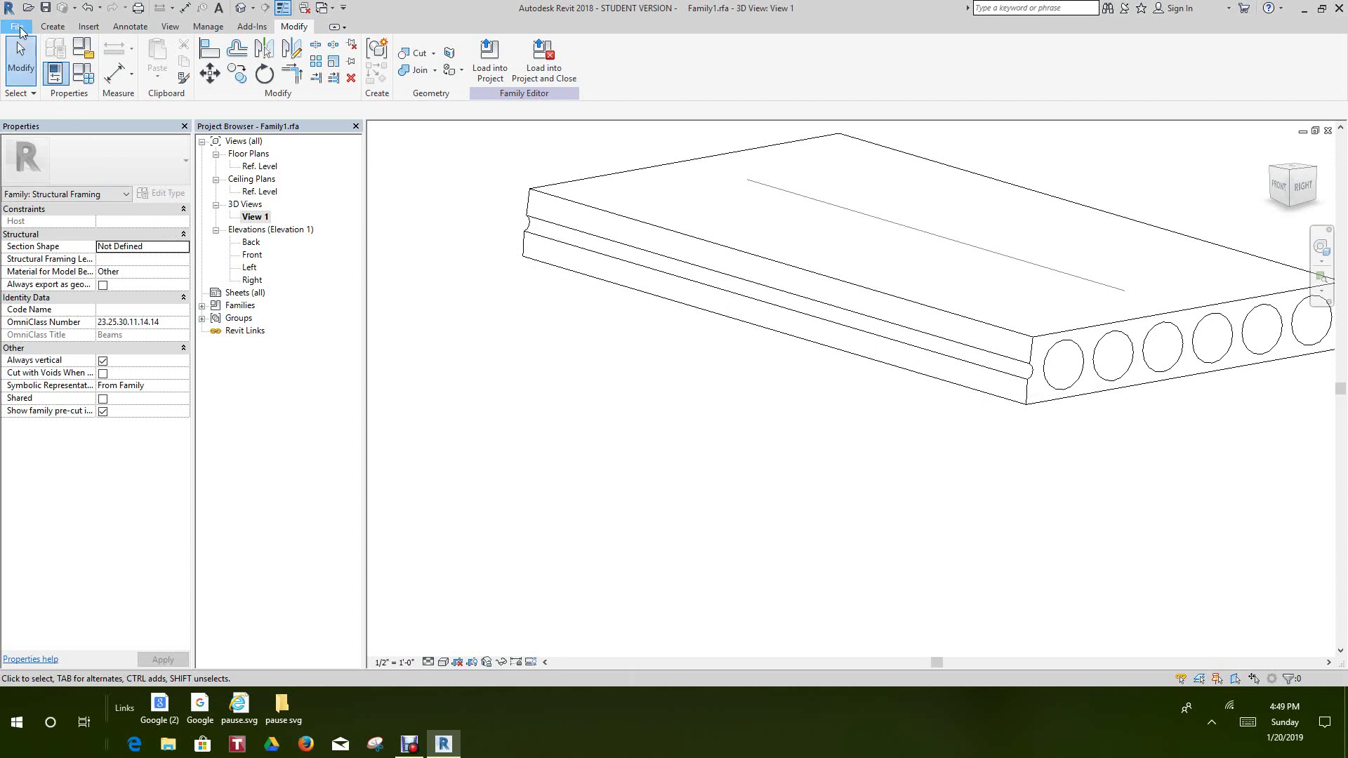
pyautogui.click(19, 28)
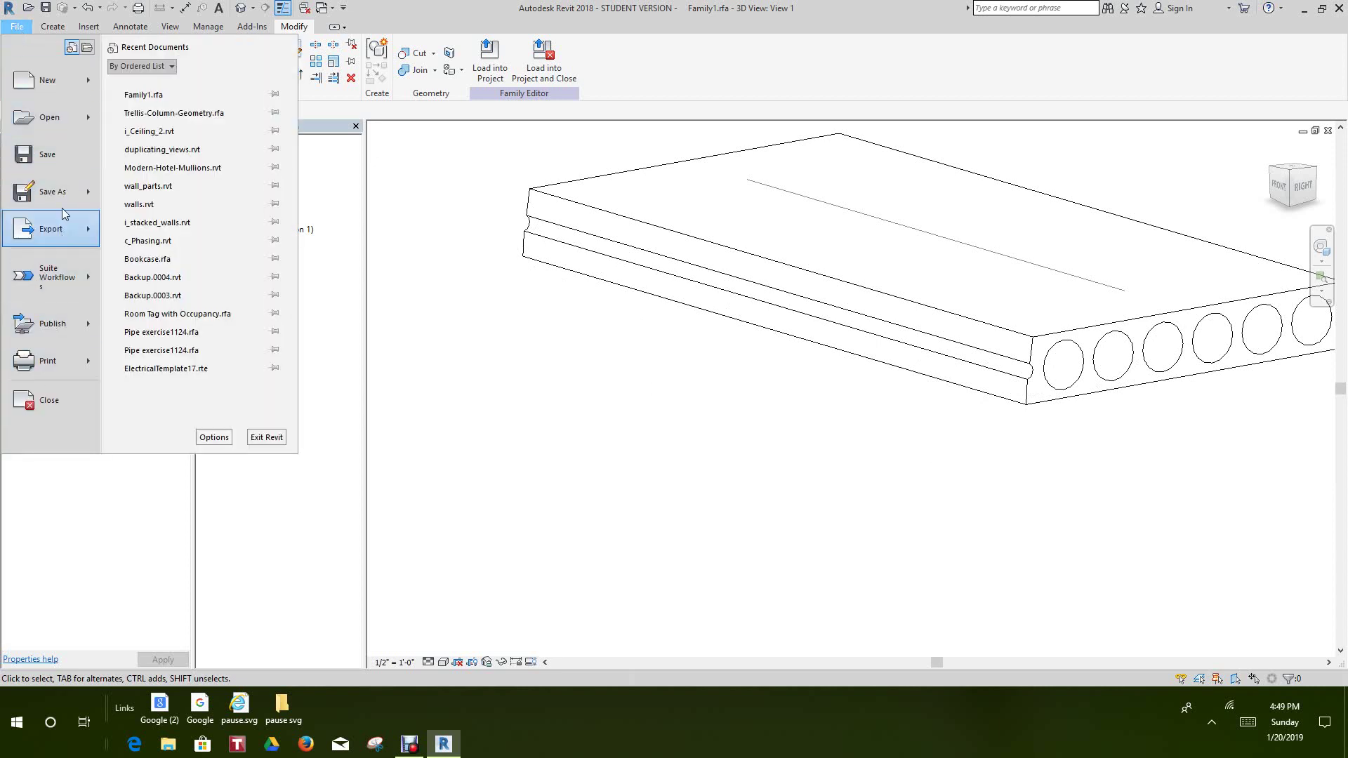
pyautogui.moveTo(52, 189)
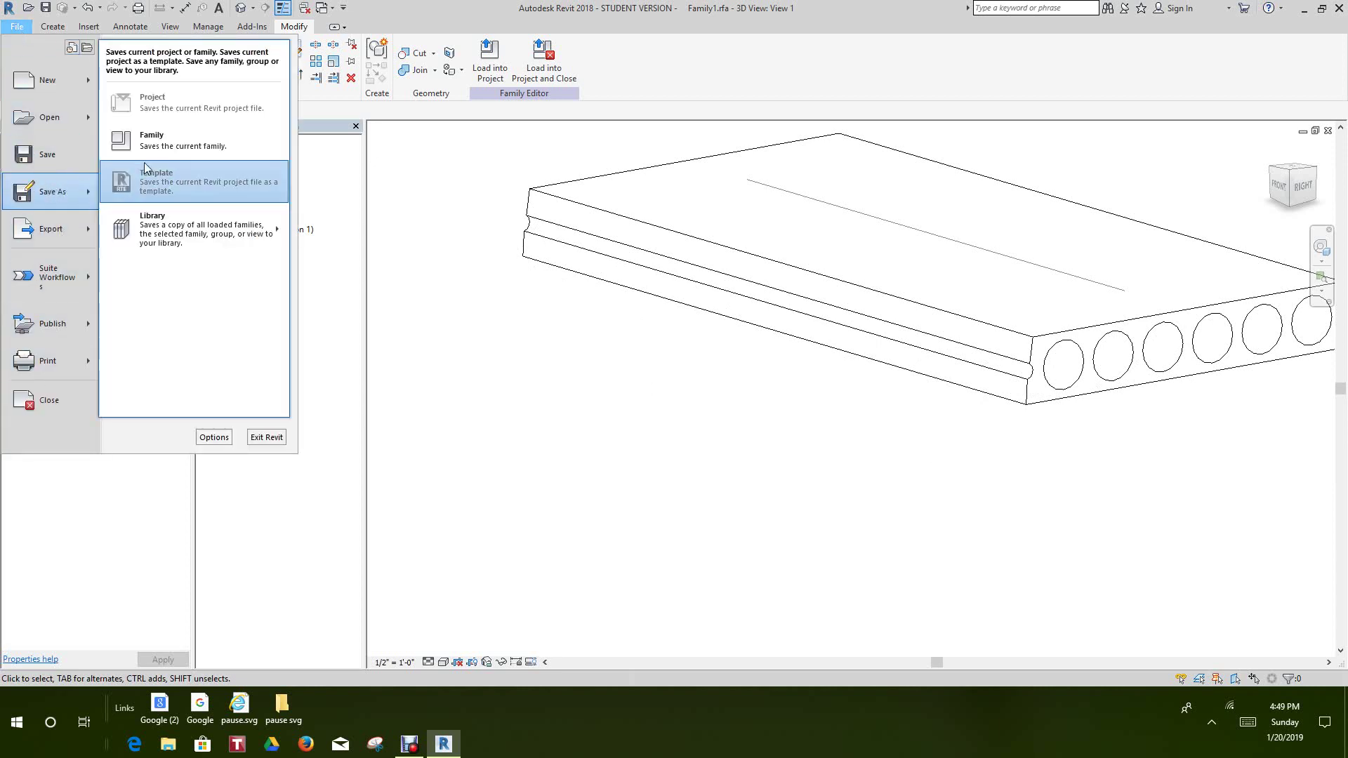
pyautogui.click(172, 138)
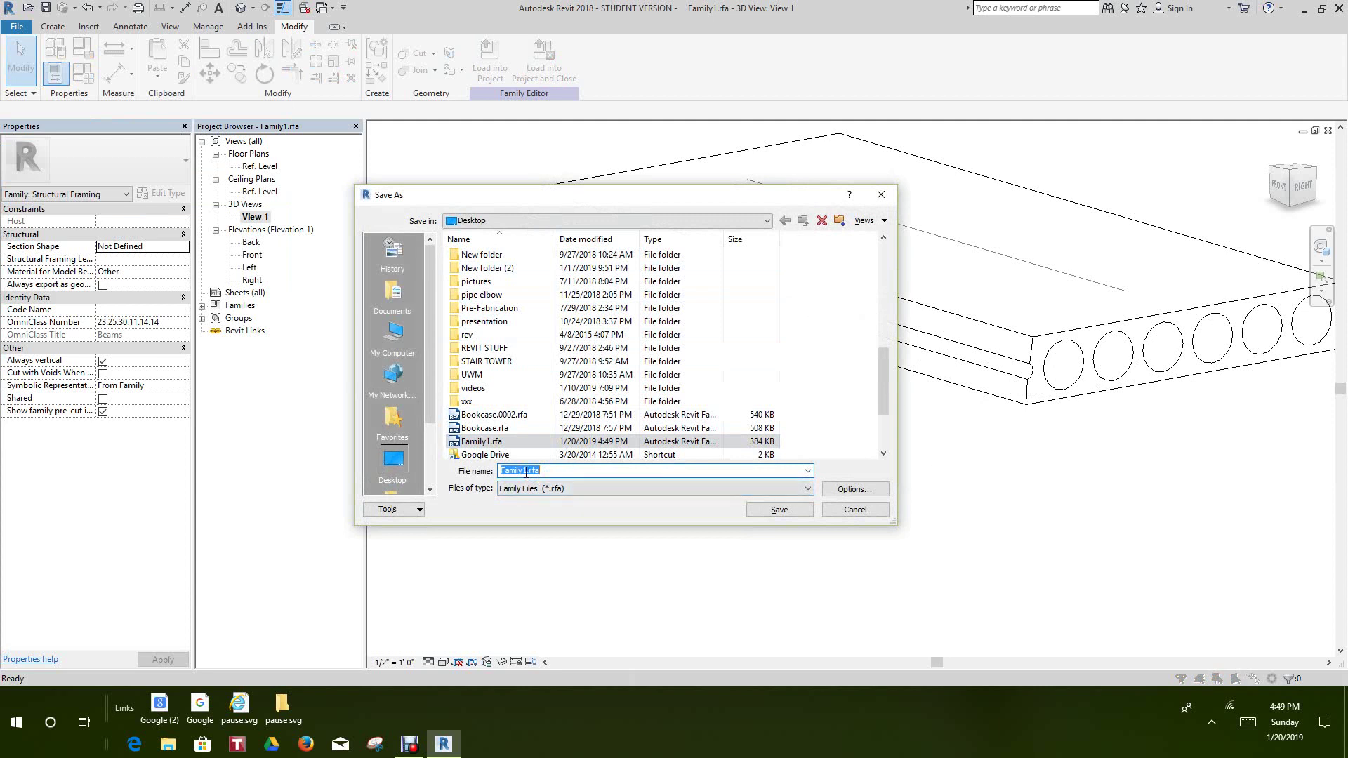
pyautogui.moveTo(527, 471); pyautogui.dragTo(493, 485)
pyautogui.write('Precasty Hollowcore Slab')
pyautogui.click(856, 490)
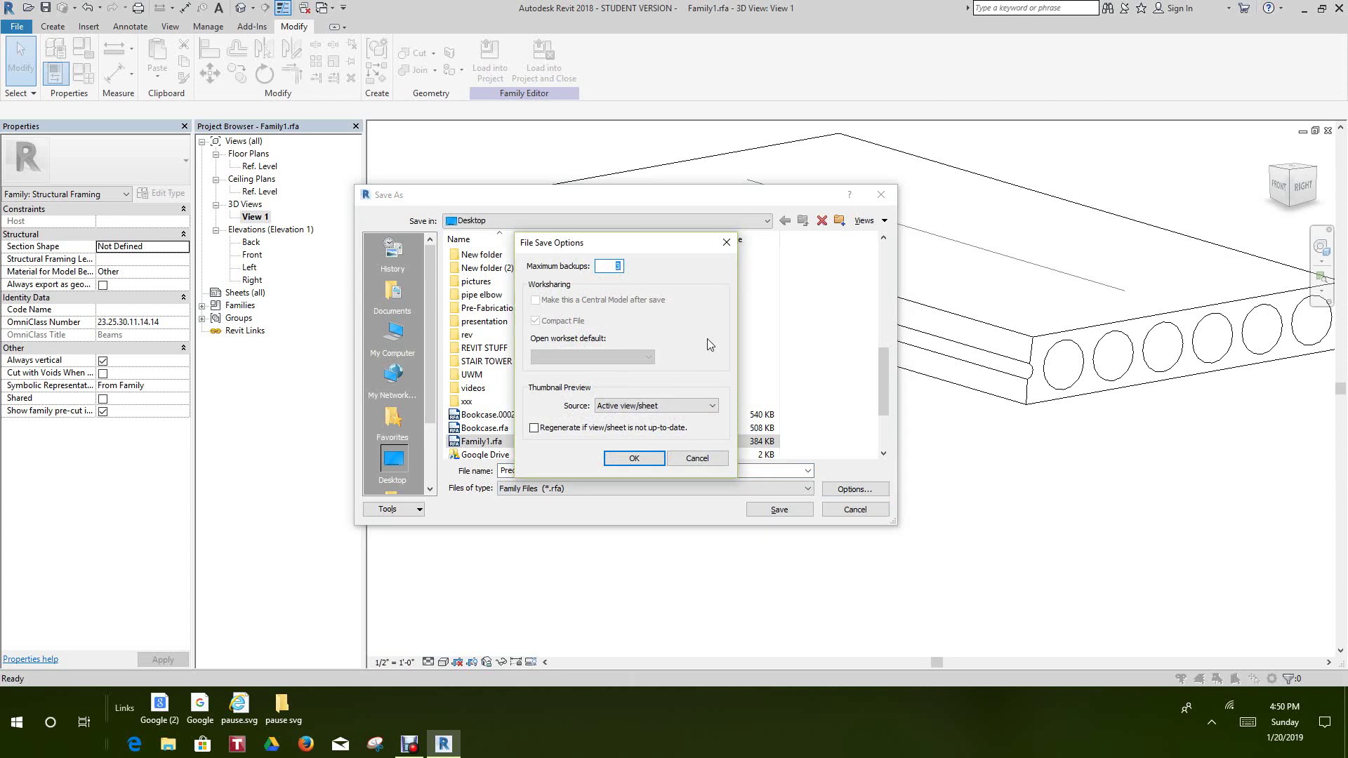
pyautogui.click(639, 460)
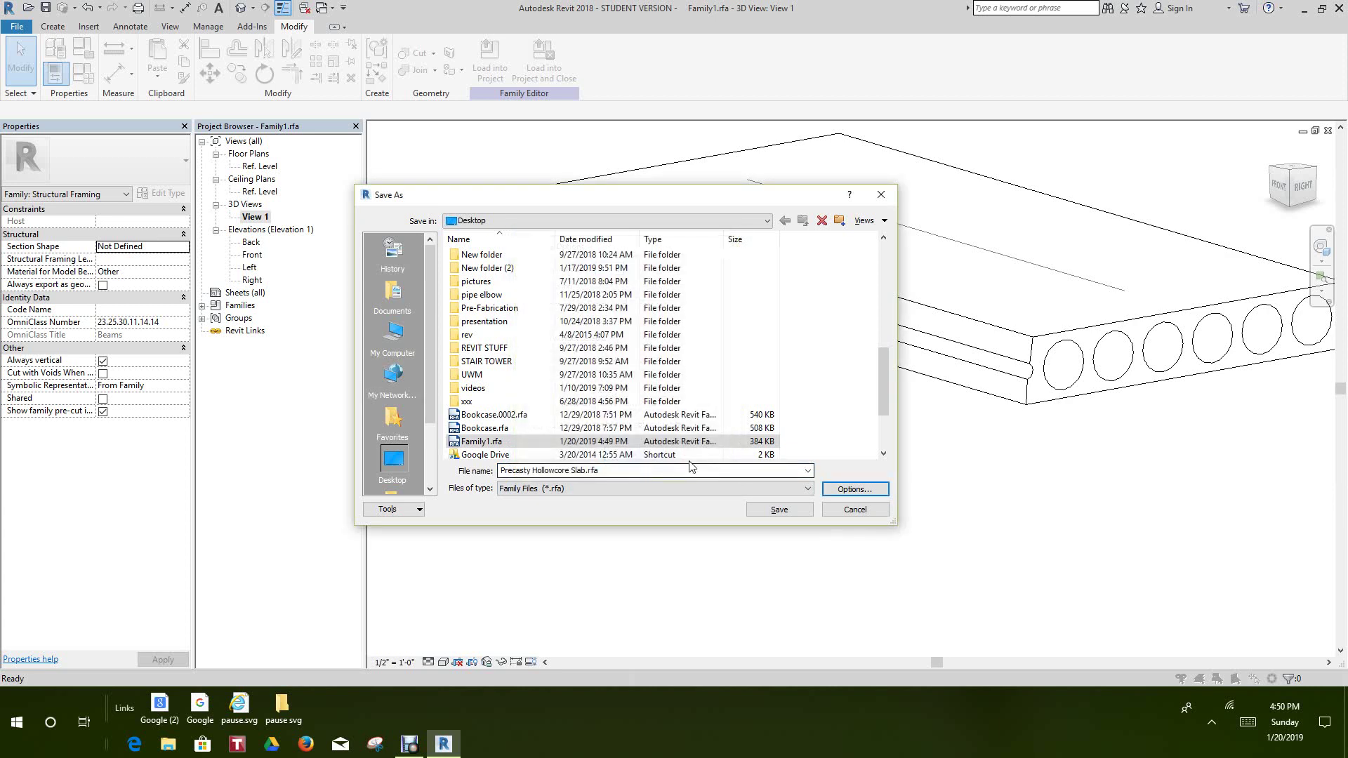
pyautogui.click(809, 512)
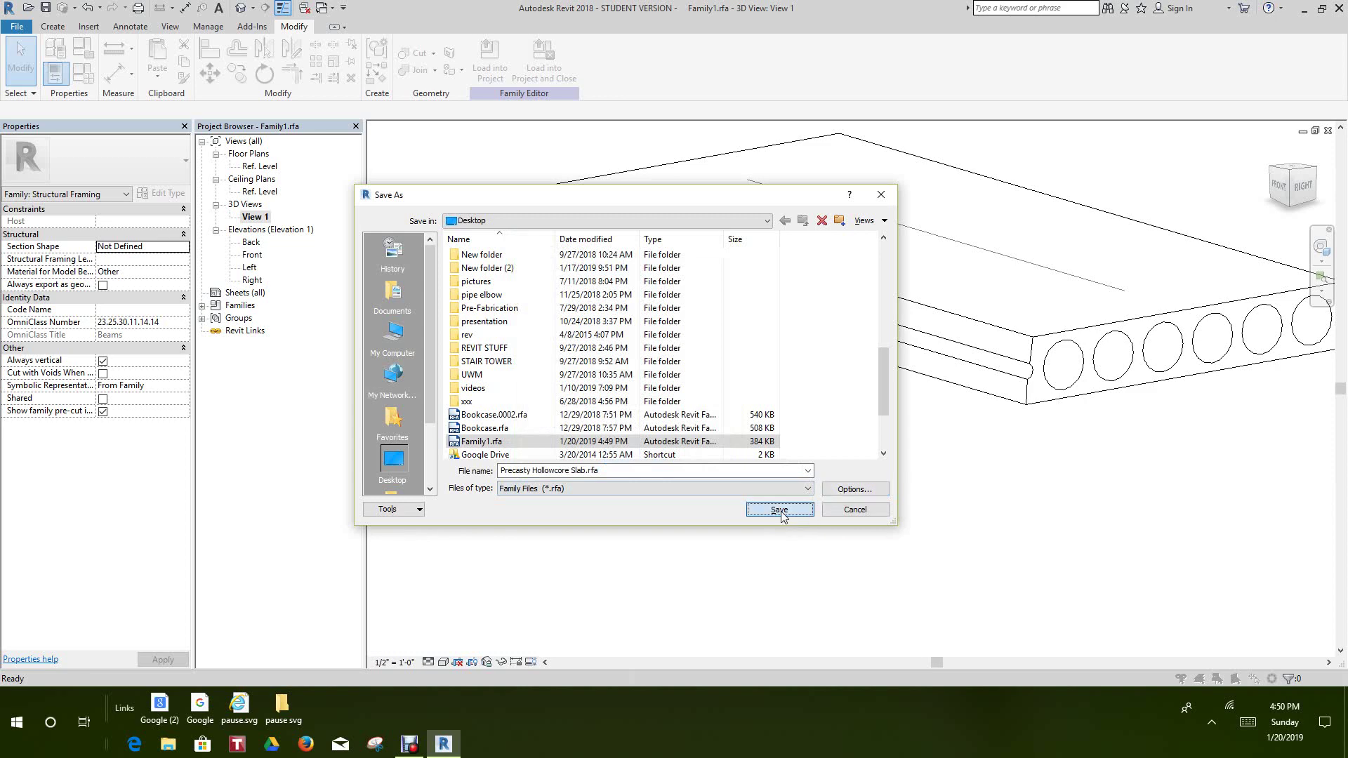
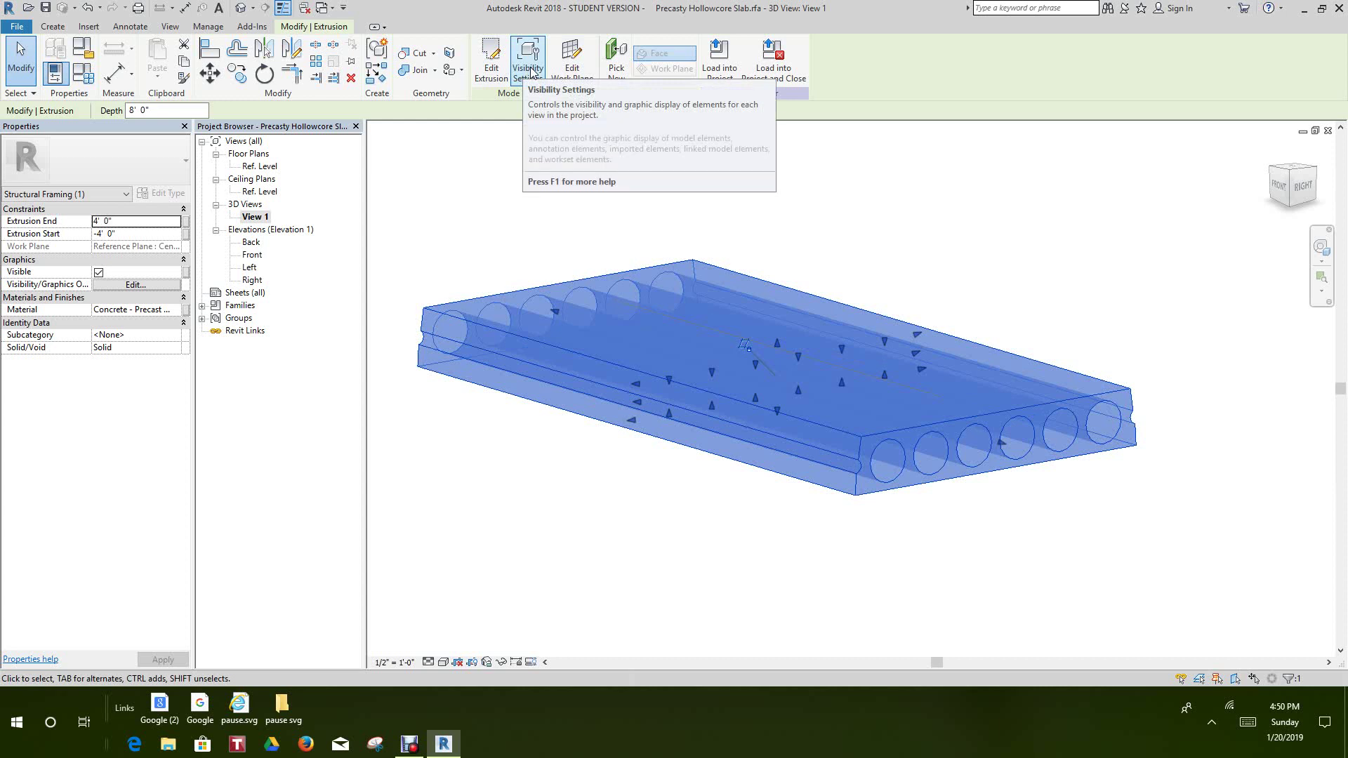
# Step: Review the slab extrusion's view-specific display and detail level visibility settings, accept them and deselect the extrusion
pyautogui.click(528, 71)
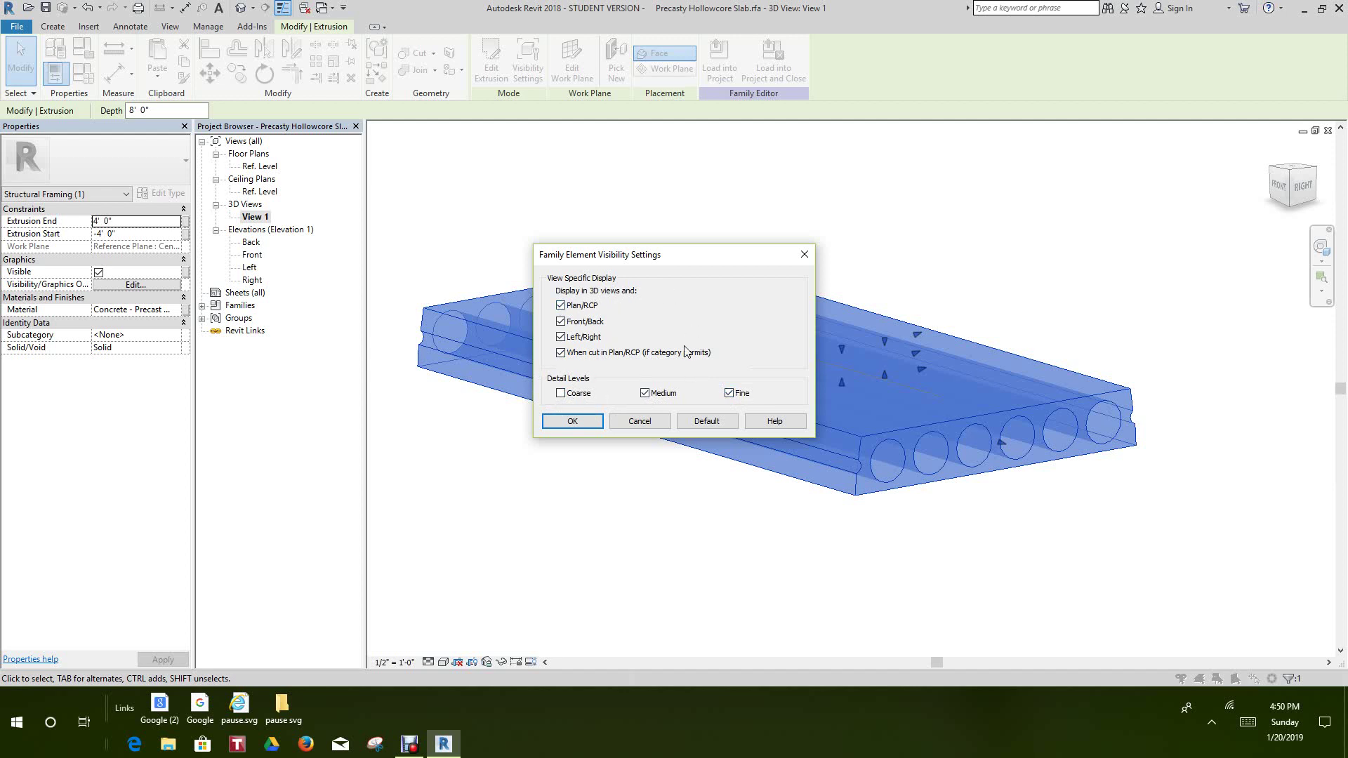
pyautogui.click(580, 424)
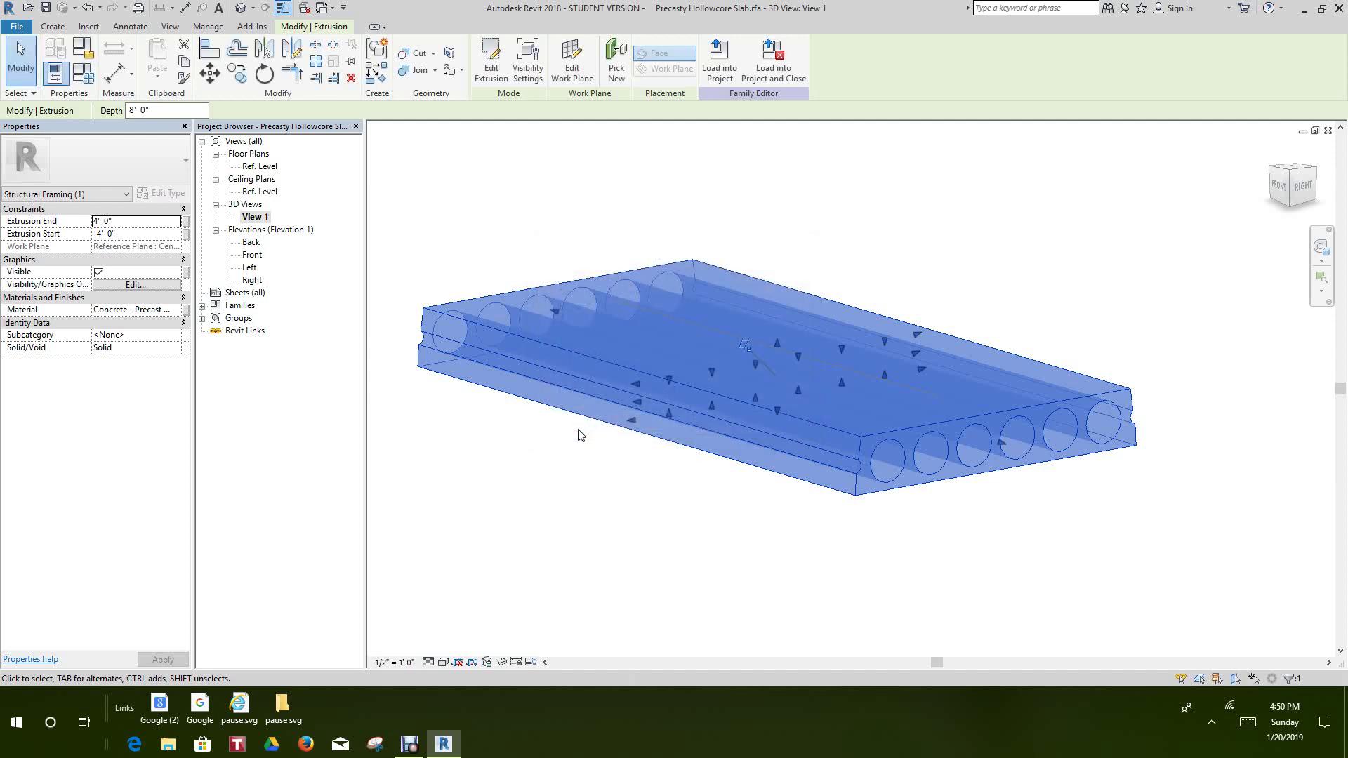
pyautogui.click(540, 471)
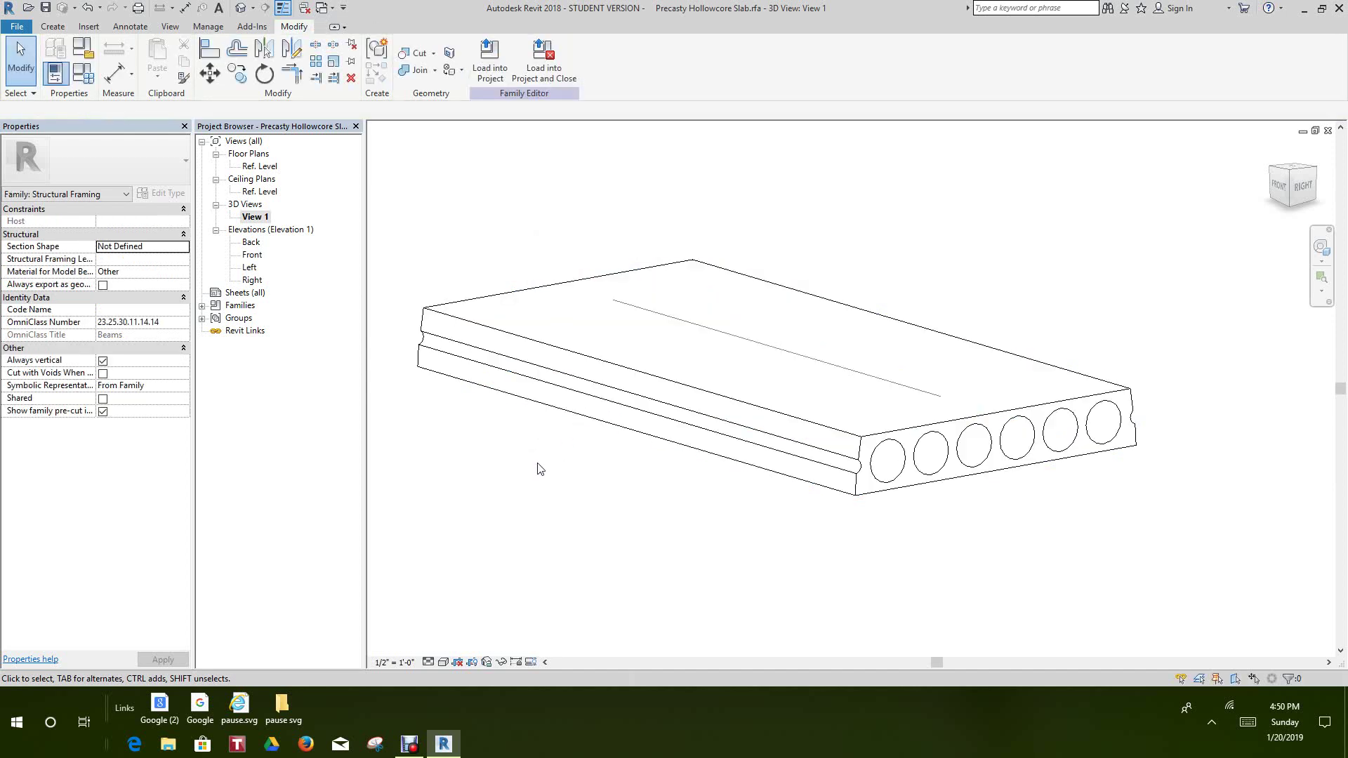
# Step: Turn Preview Visibility on in the 3D view of the slab
pyautogui.scroll(-3, 551, 472)
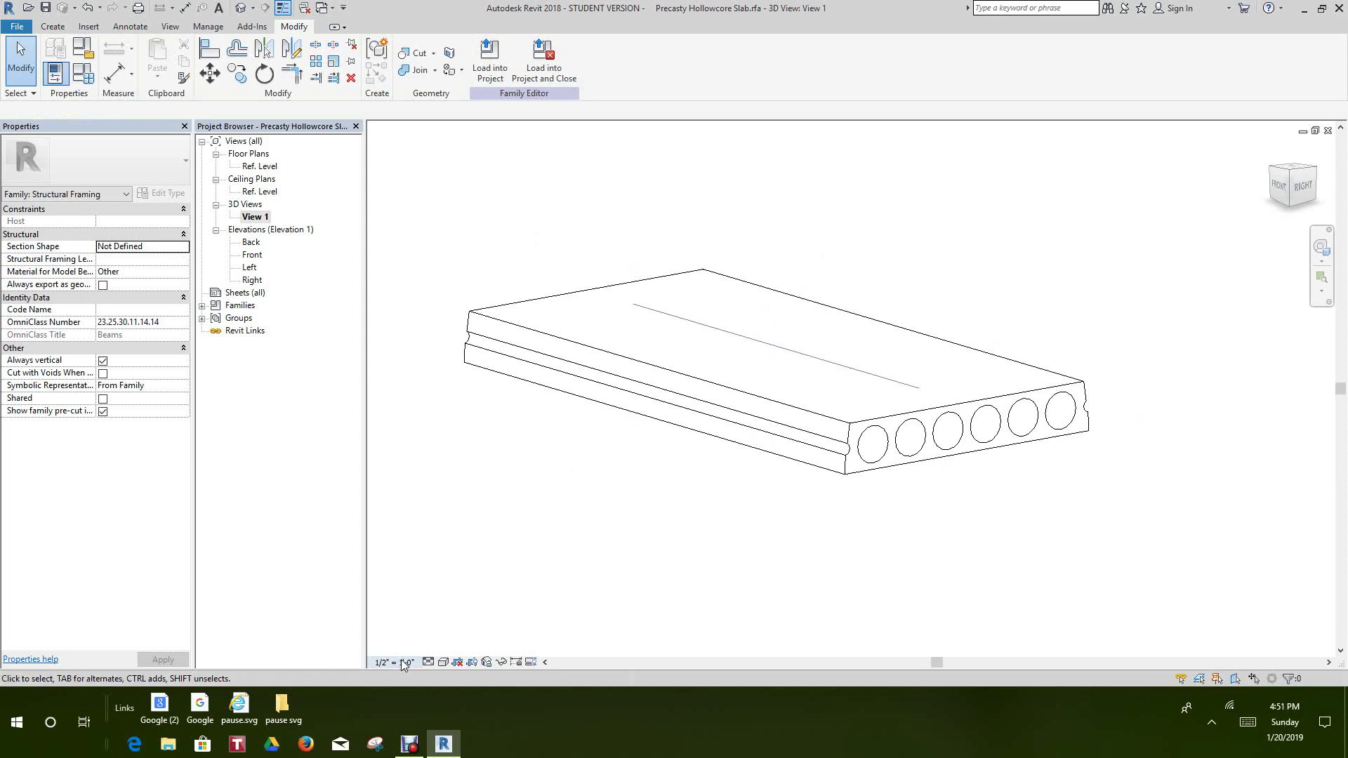
pyautogui.click(529, 662)
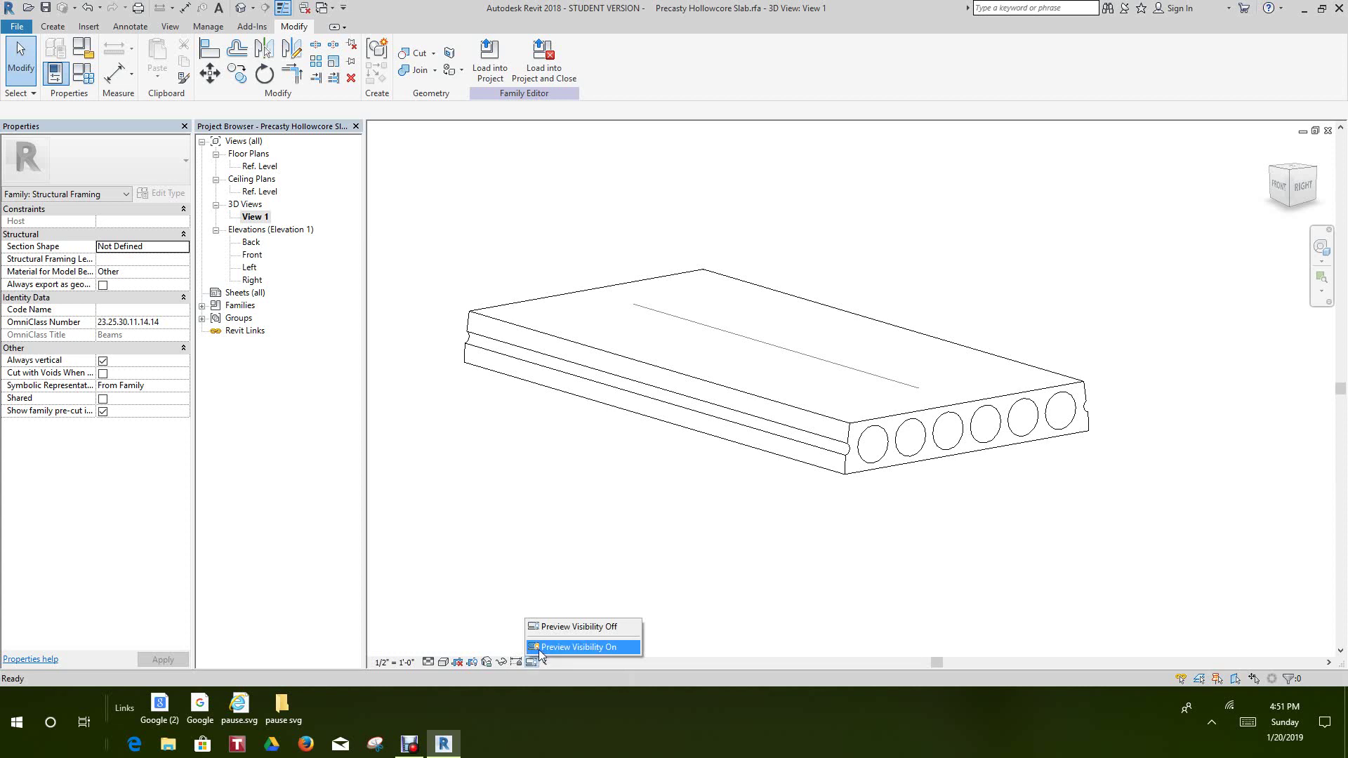
pyautogui.click(569, 648)
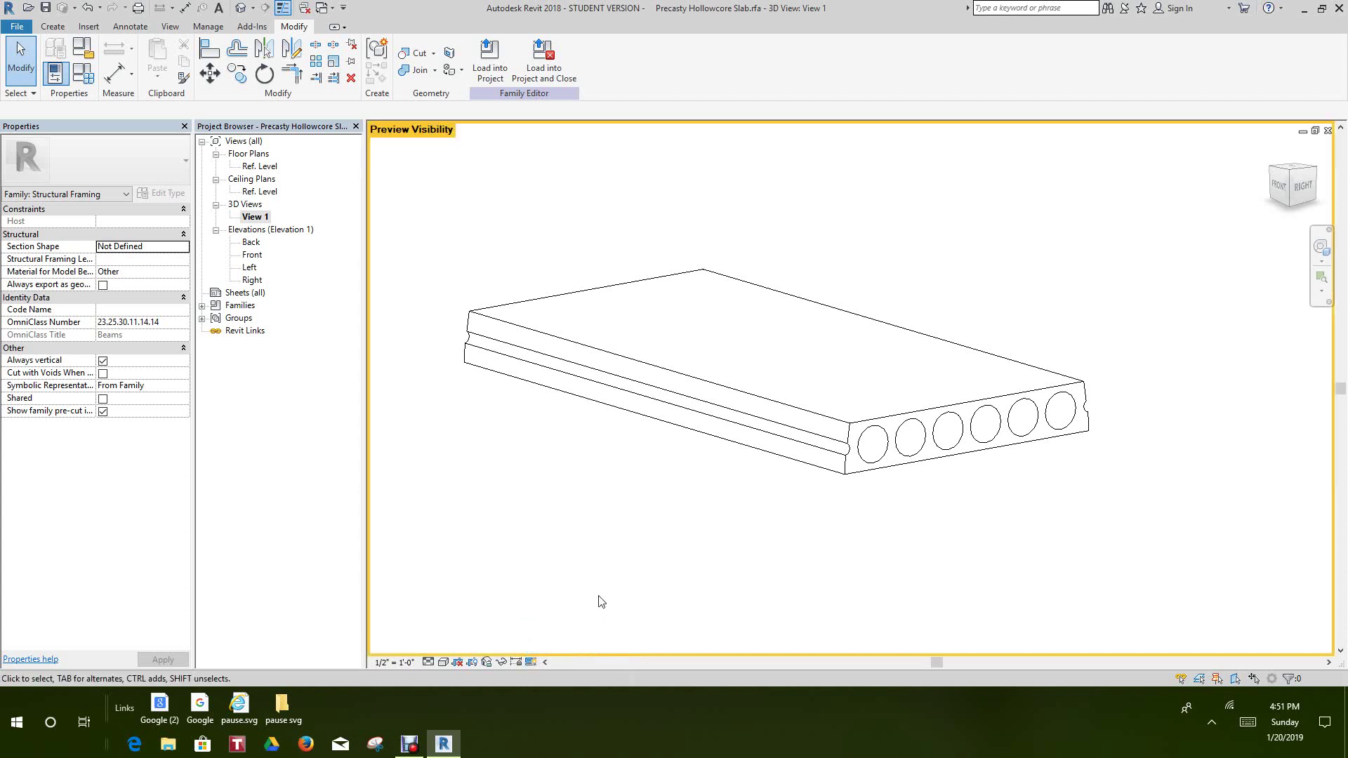
pyautogui.keyDown('shift'); pyautogui.moveTo(601, 602); pyautogui.dragTo(643, 536, button='middle'); pyautogui.keyUp('shift')
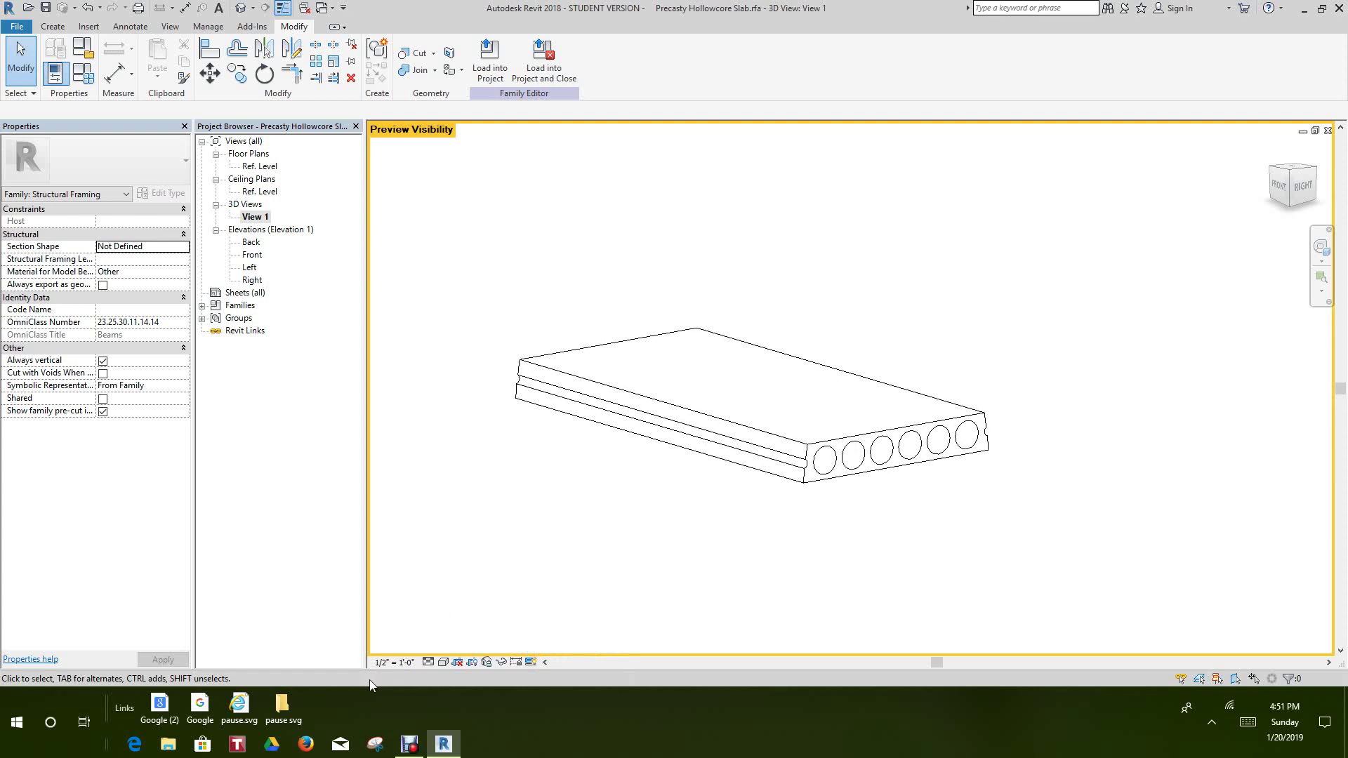
# Step: Preview the family in 3D at the Coarse detail level and switch the view to Fine
pyautogui.click(427, 662)
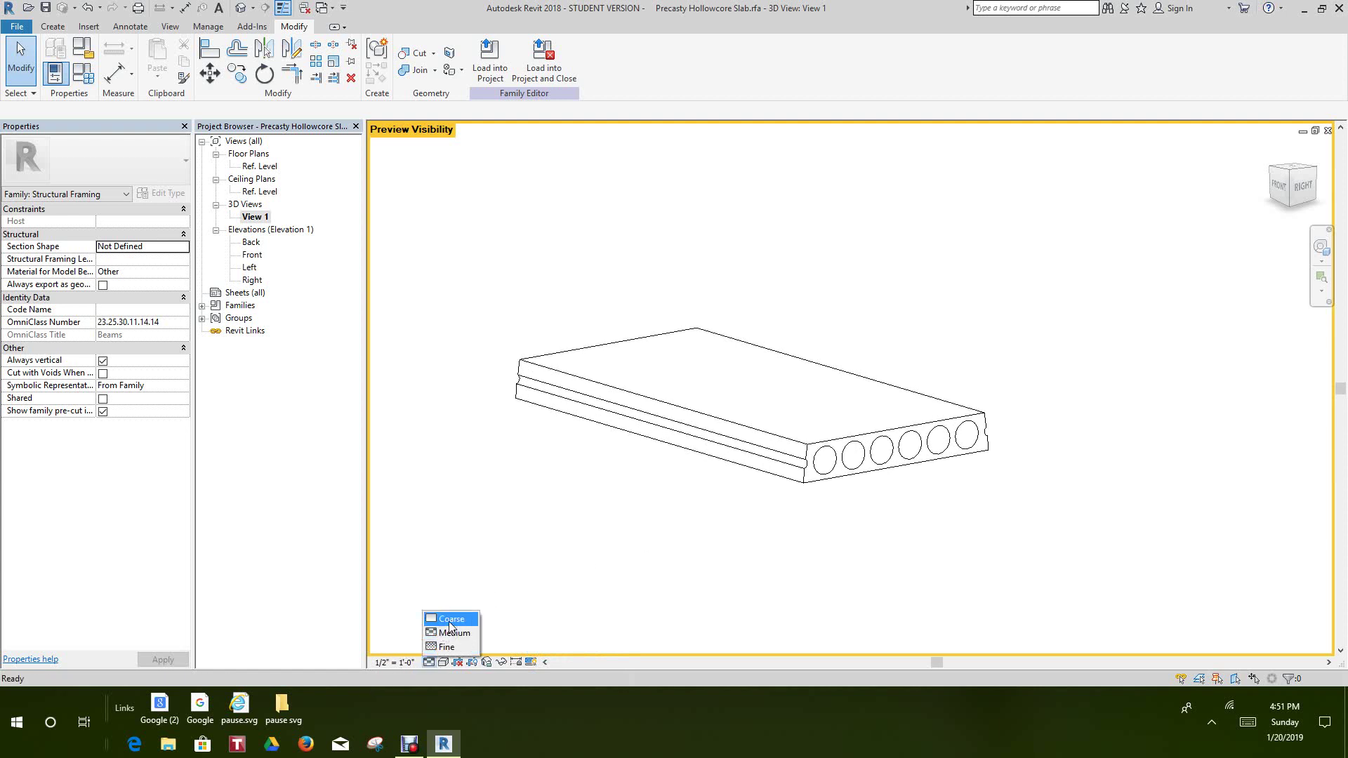
pyautogui.click(451, 620)
pyautogui.keyDown('shift'); pyautogui.moveTo(671, 436); pyautogui.dragTo(695, 443, button='middle'); pyautogui.keyUp('shift')
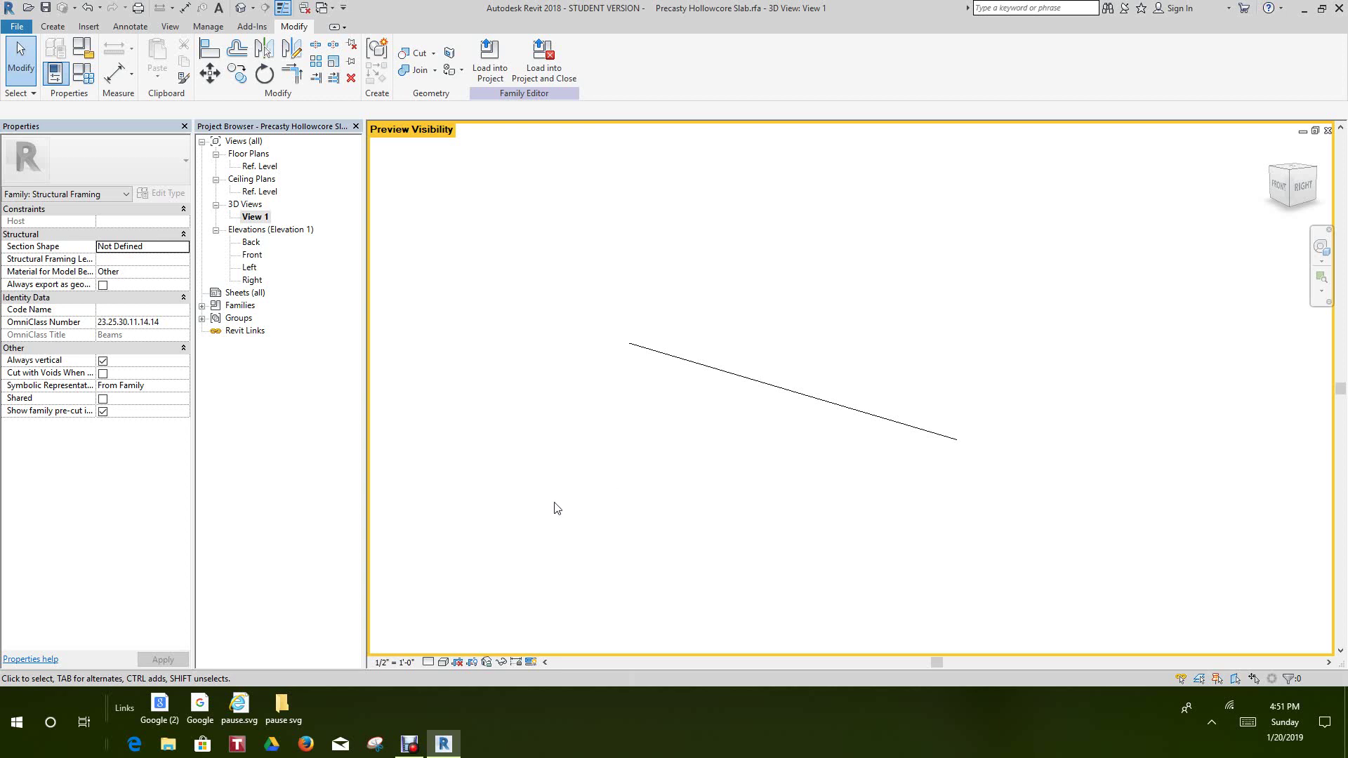
pyautogui.scroll(-1, 557, 509)
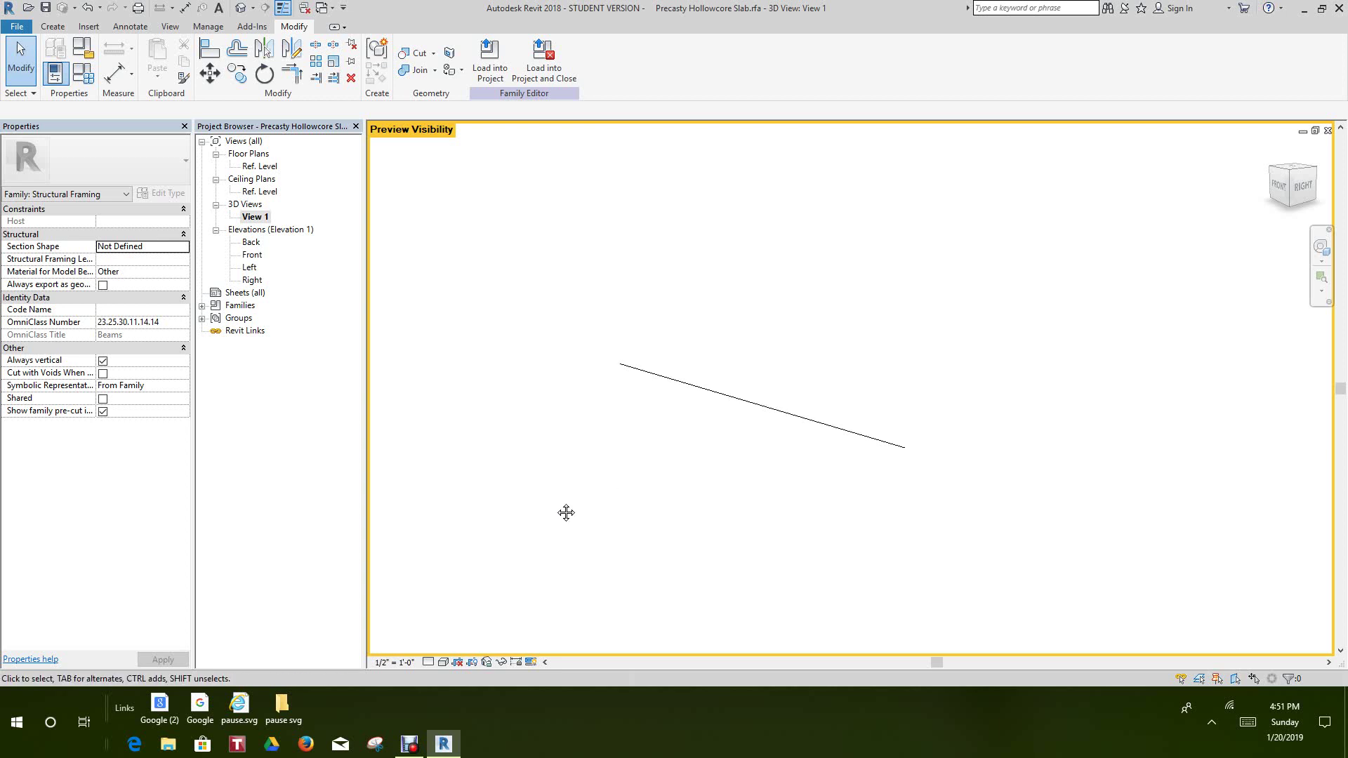
pyautogui.click(428, 663)
pyautogui.click(443, 647)
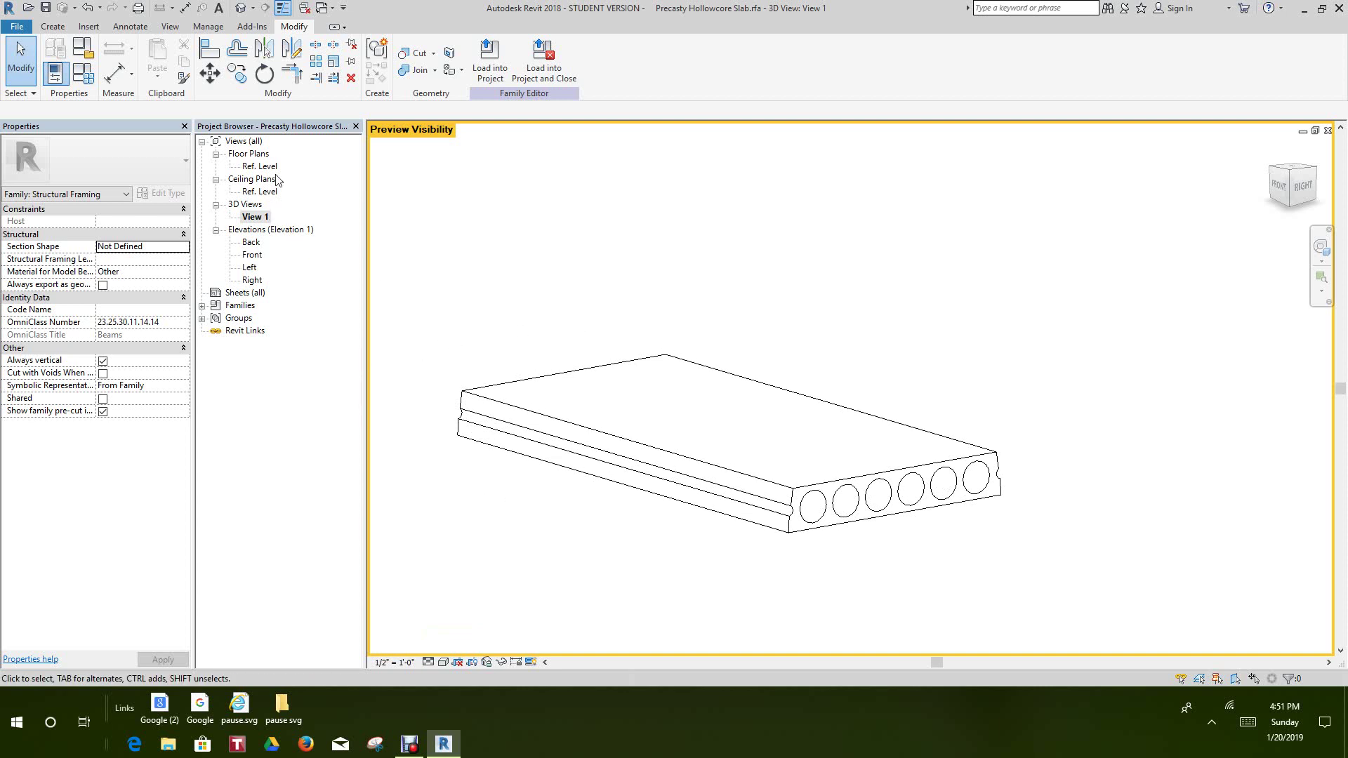
# Step: In the Left elevation, start a new solid extrusion using the slab's end face as the picked work plane
pyautogui.doubleClick(250, 270)
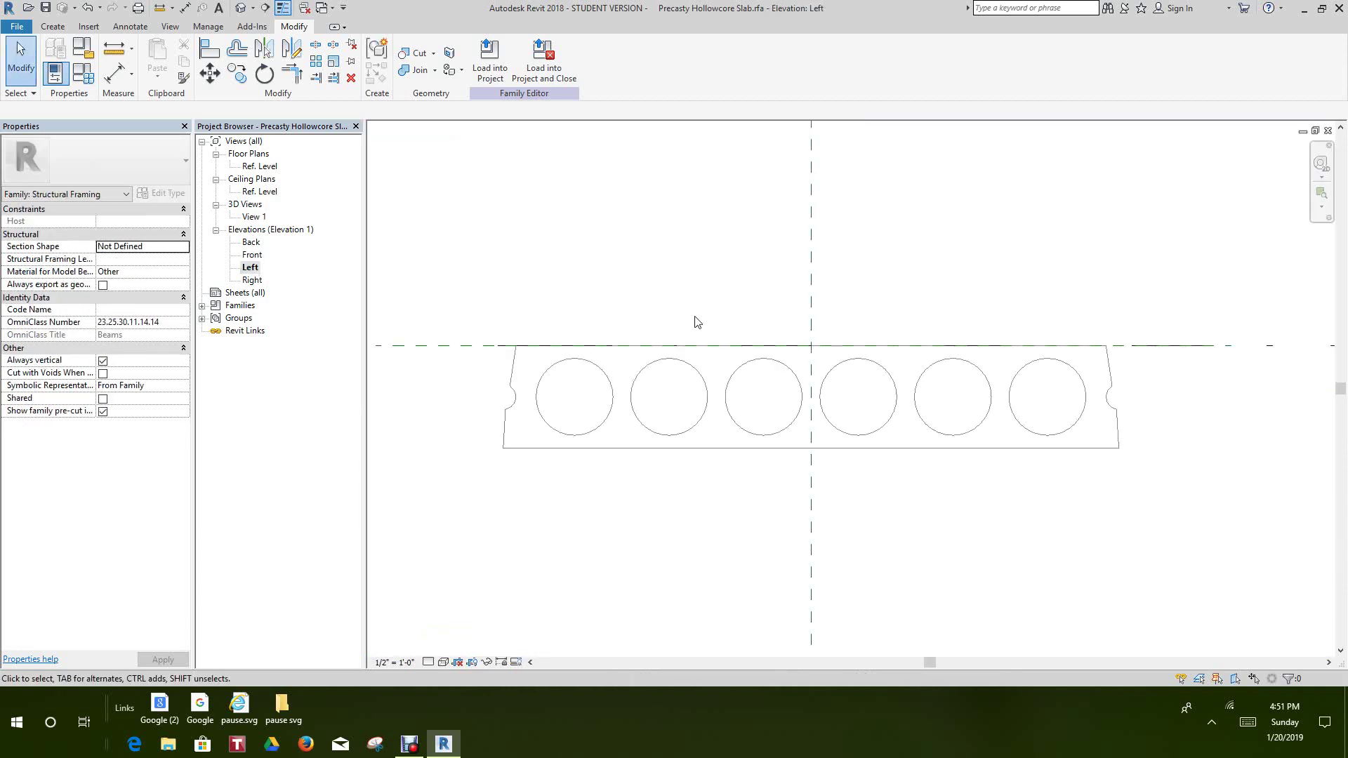
pyautogui.scroll(-1, 603, 332)
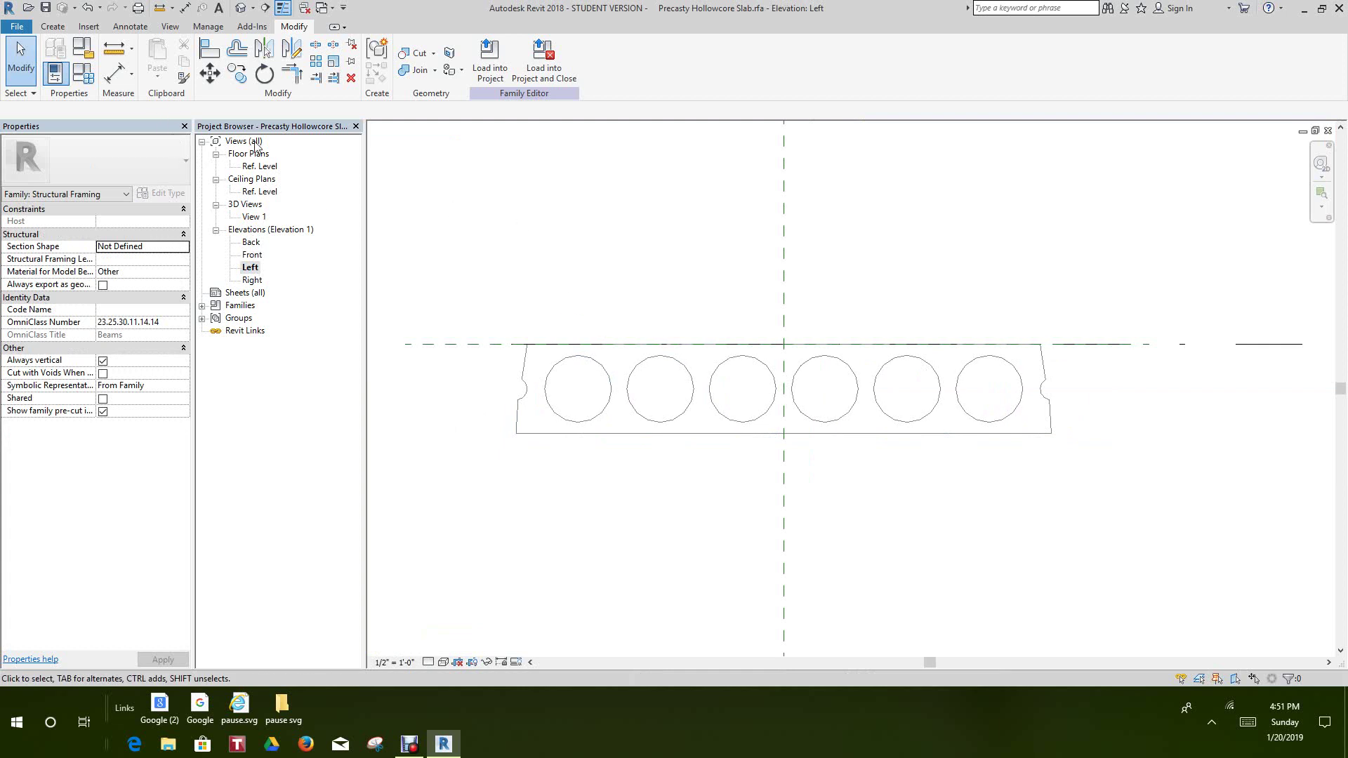
pyautogui.moveTo(512, 224); pyautogui.dragTo(531, 285, button='middle')
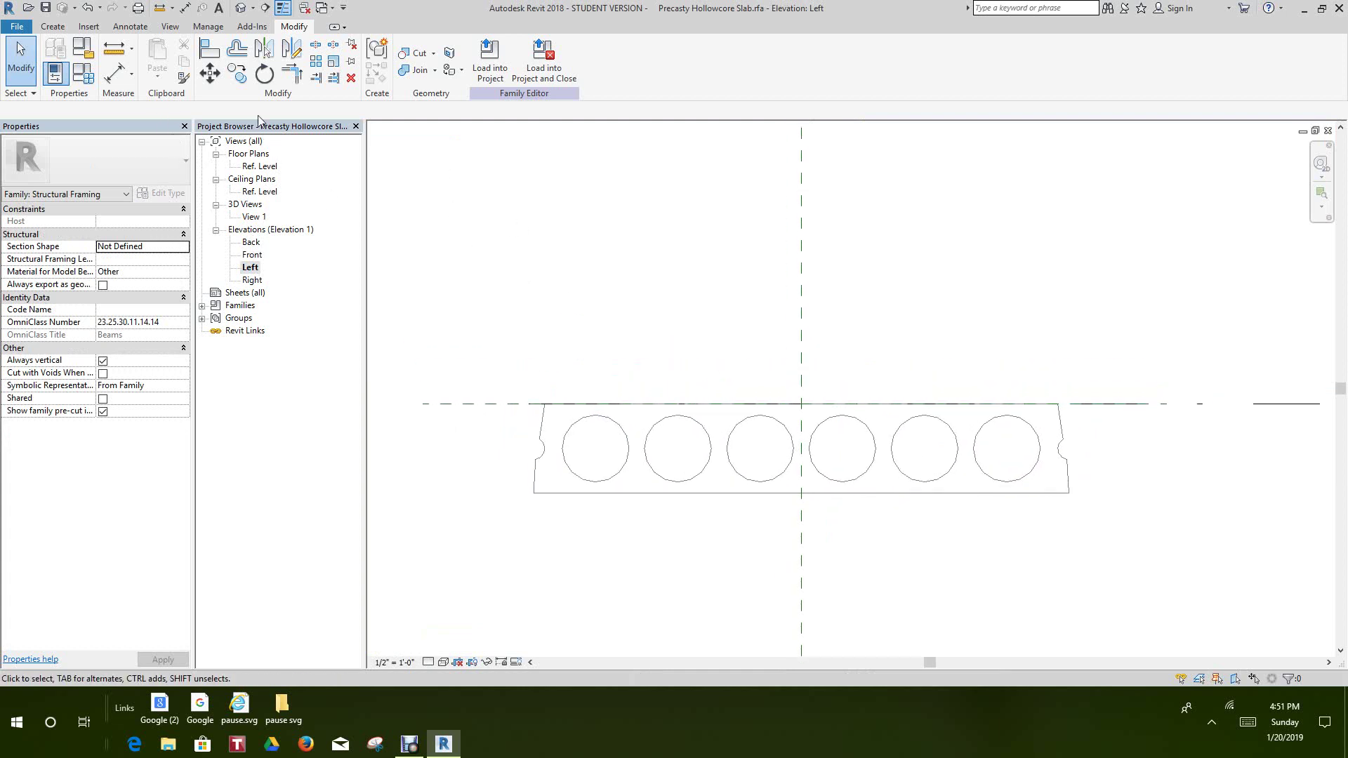
pyautogui.click(60, 27)
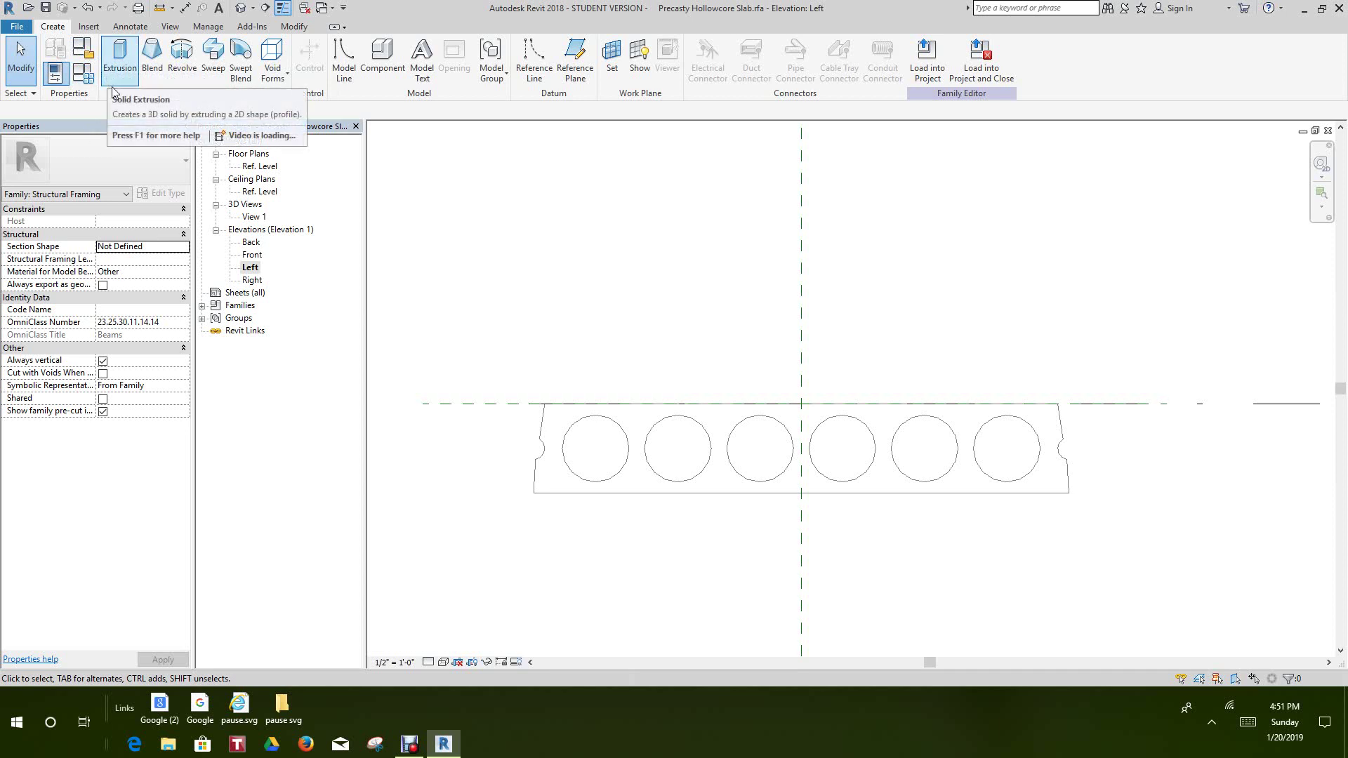
pyautogui.click(121, 59)
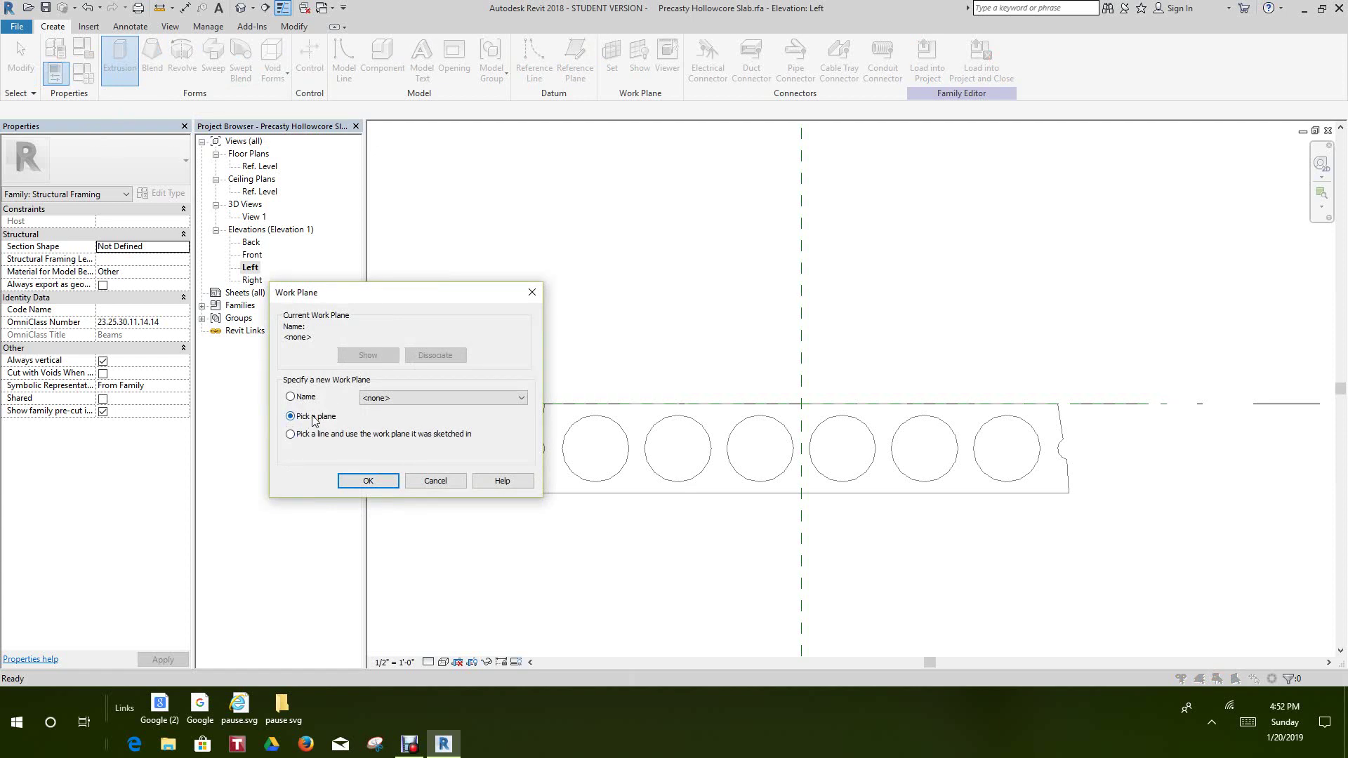
pyautogui.click(362, 483)
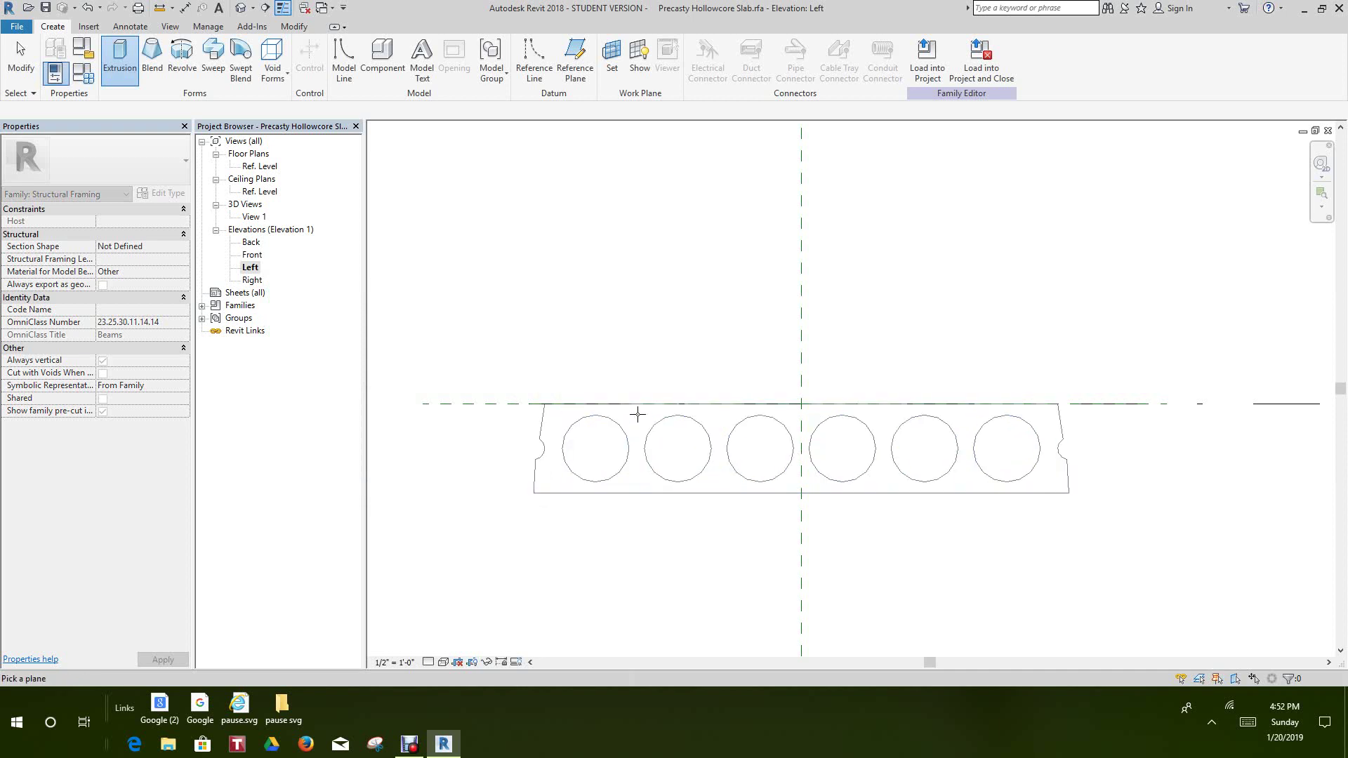
pyautogui.doubleClick(639, 457)
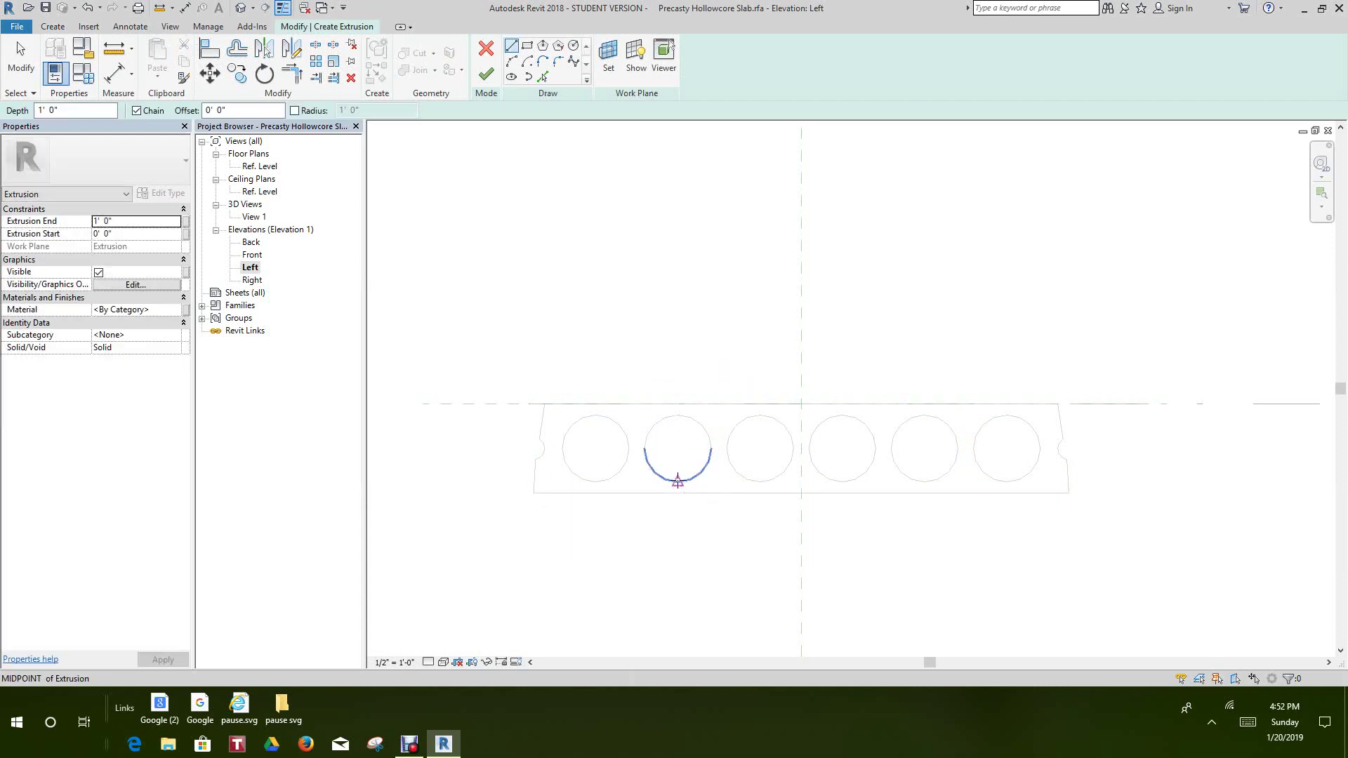
# Step: Sketch an 8-inch-high rectangle around the slab profile, from its lower-left corner to the Ref. Level above its lower-right corner
pyautogui.click(528, 48)
pyautogui.scroll(2, 530, 497)
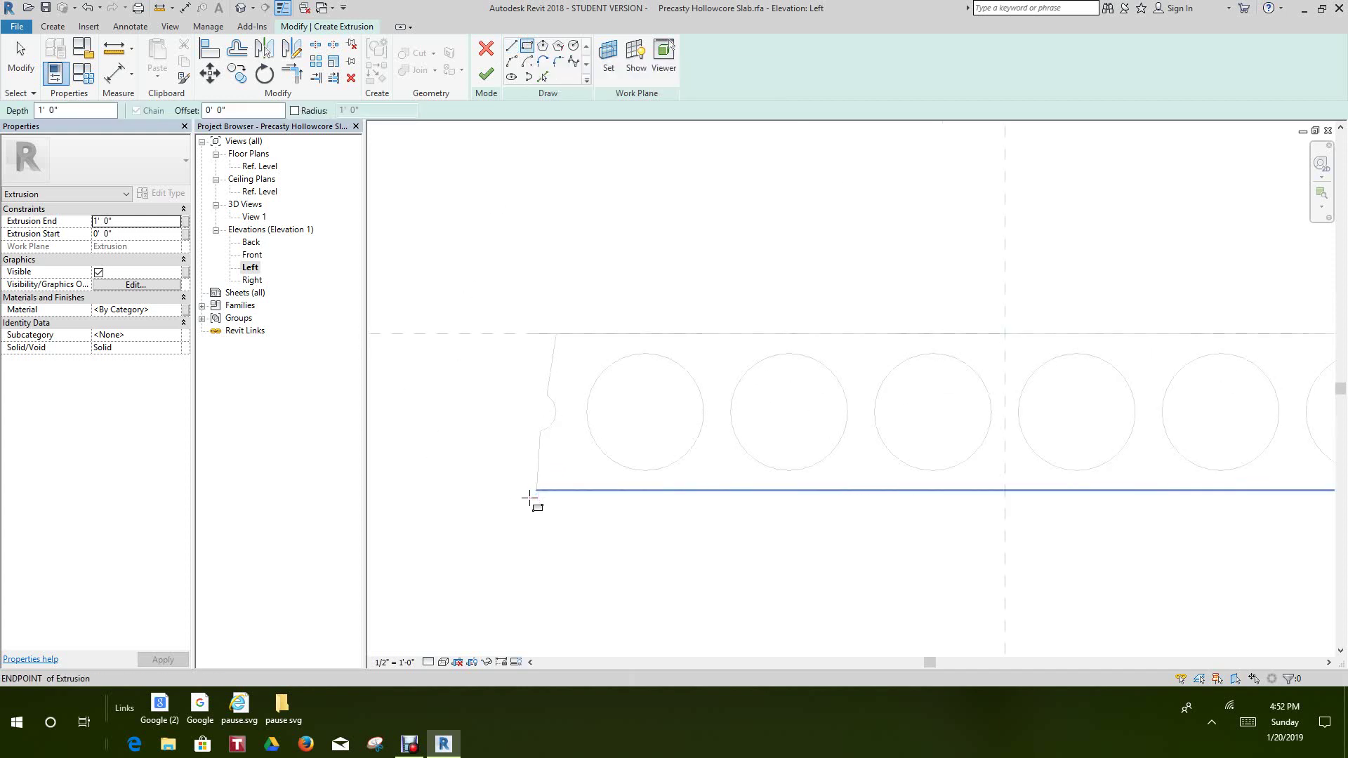
pyautogui.click(536, 490)
pyautogui.scroll(-1, 580, 360)
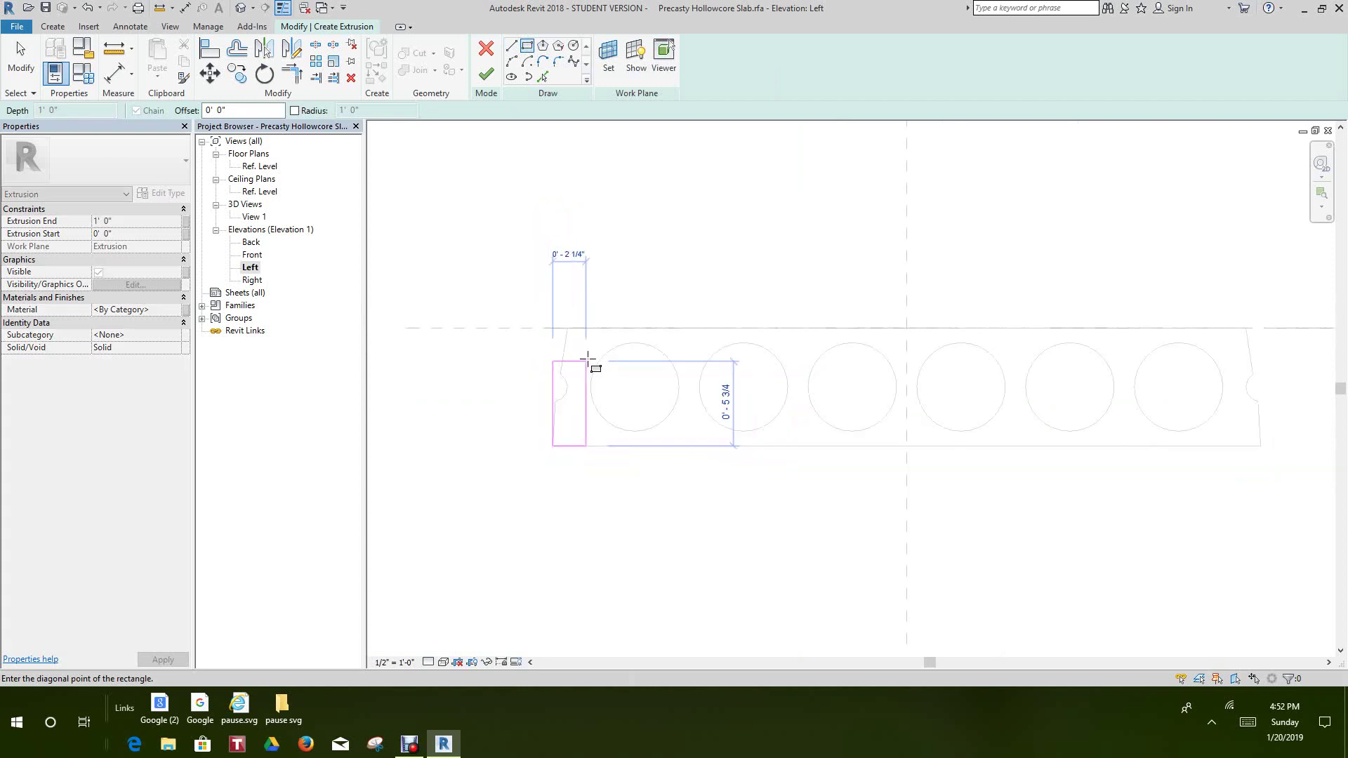
pyautogui.scroll(-2, 555, 394)
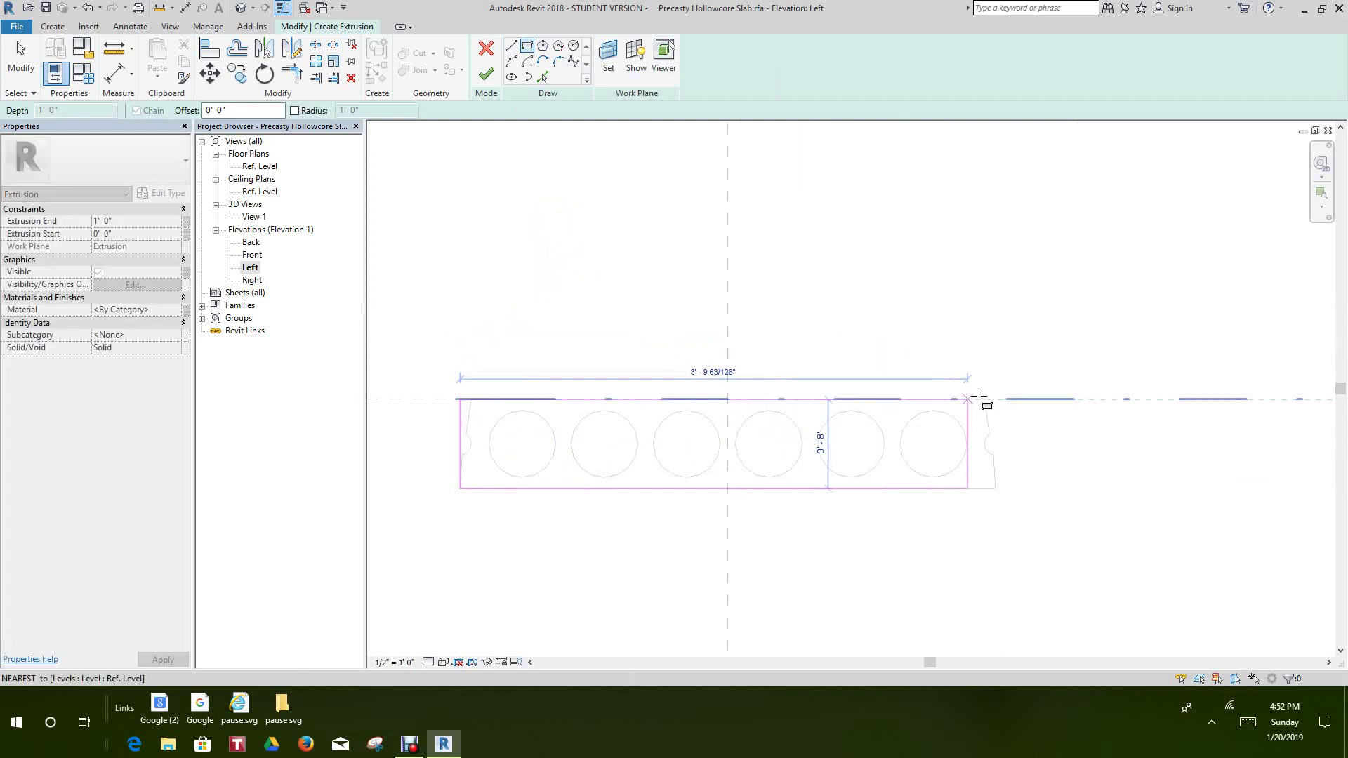
pyautogui.scroll(4, 979, 399)
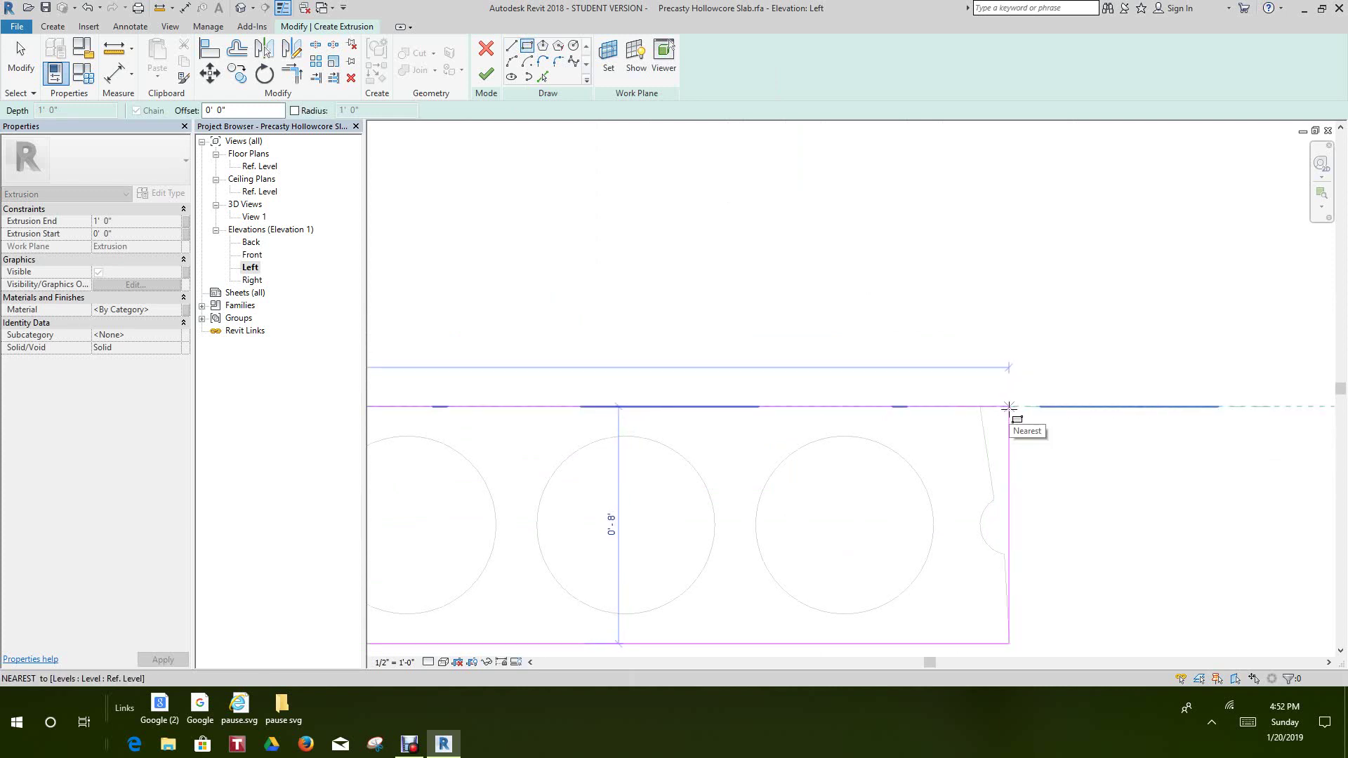
pyautogui.click(1009, 408)
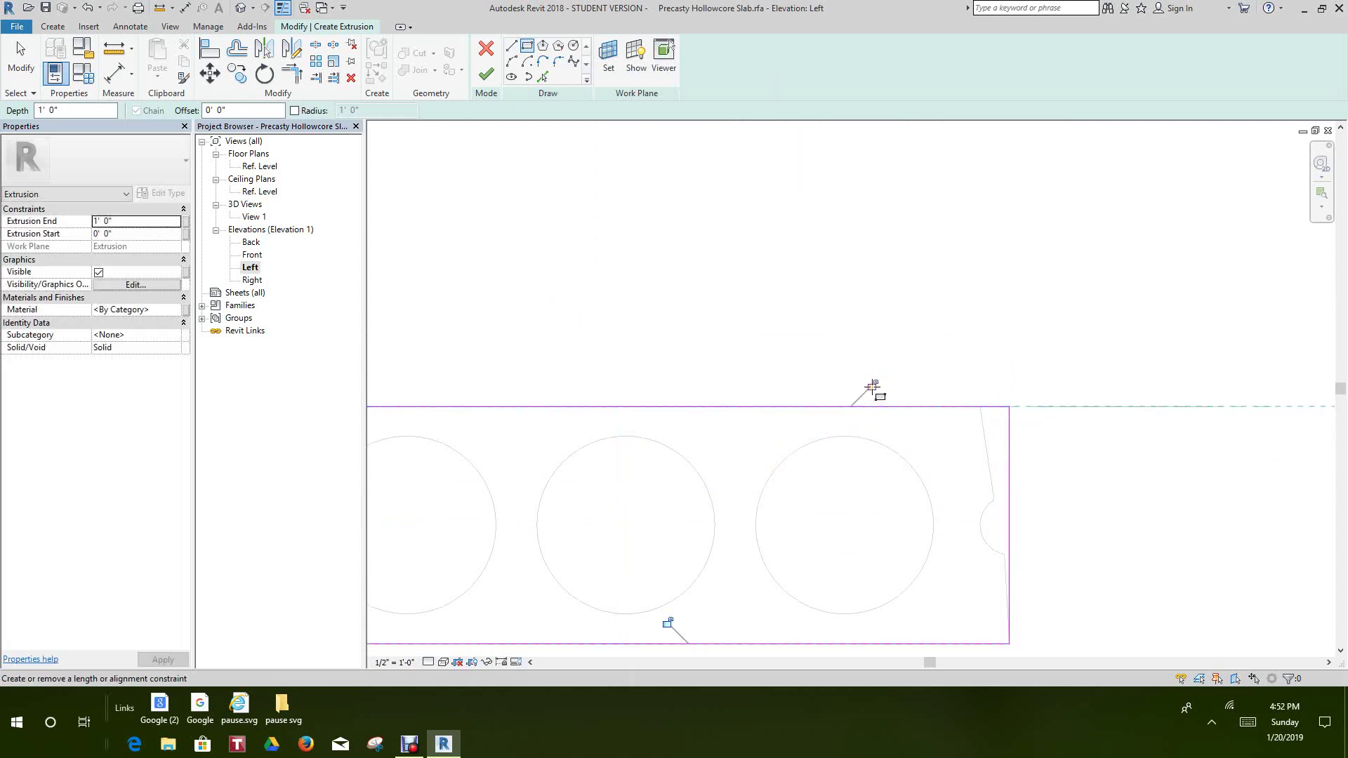
# Step: Lock the rectangle's upper edge to the Ref. Level and its lower edge to the slab's underside
pyautogui.click(873, 386)
pyautogui.click(667, 623)
pyautogui.scroll(-5, 878, 431)
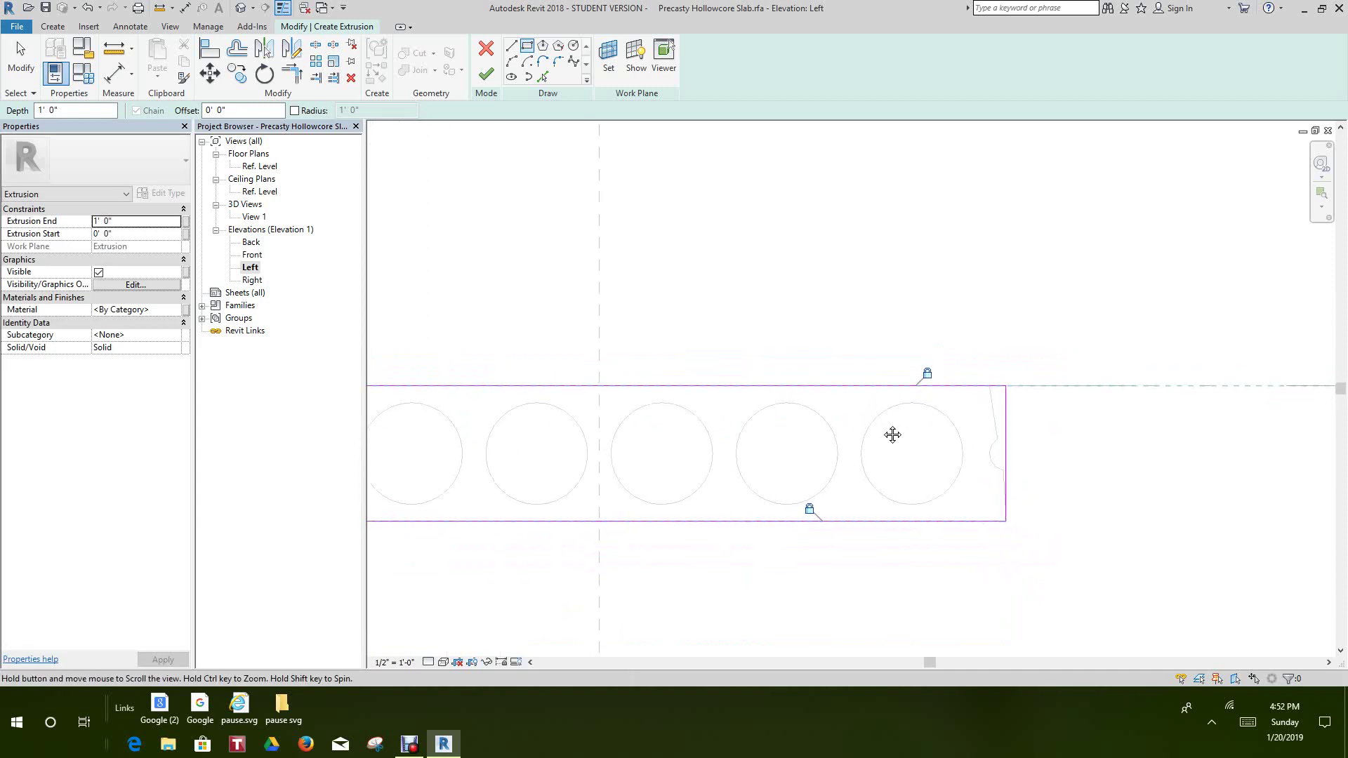
pyautogui.scroll(-3, 892, 435)
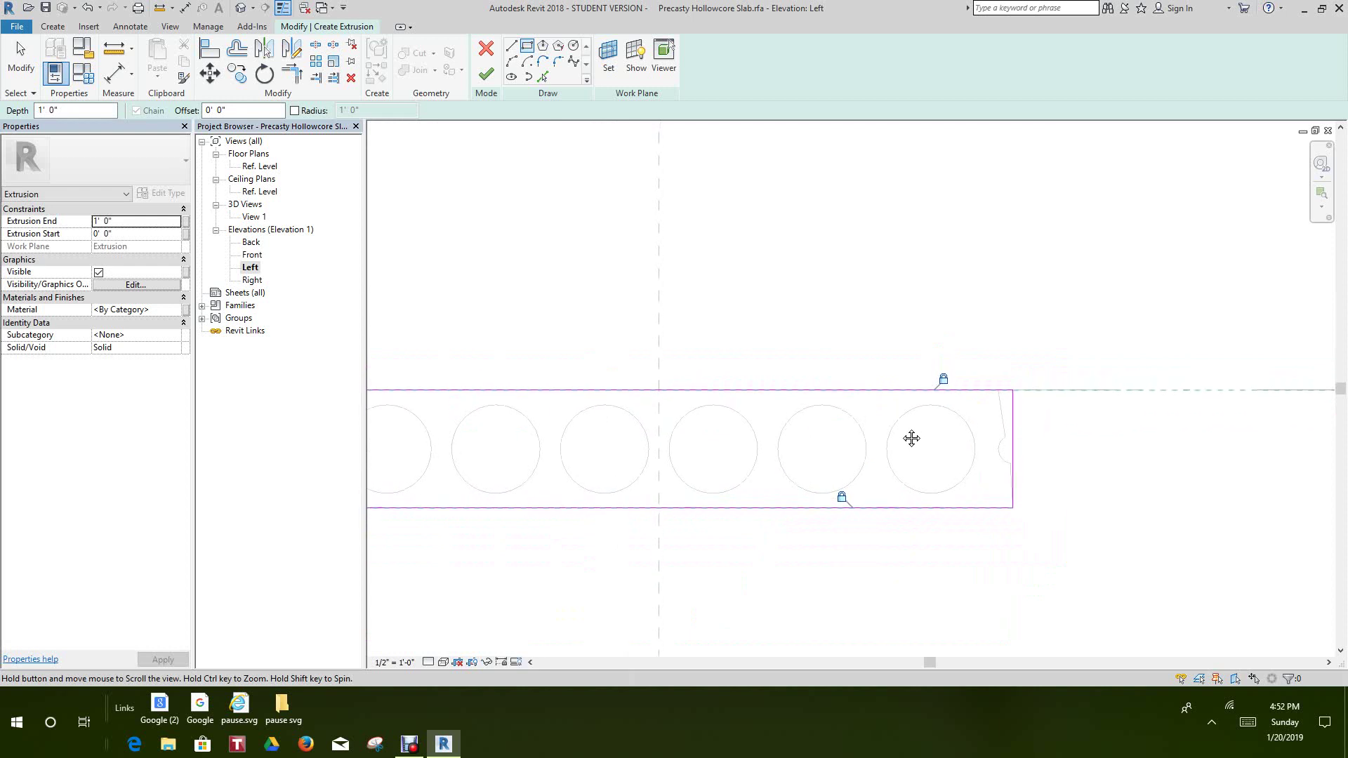
pyautogui.scroll(-1, 903, 450)
pyautogui.moveTo(903, 455); pyautogui.dragTo(953, 422, button='middle')
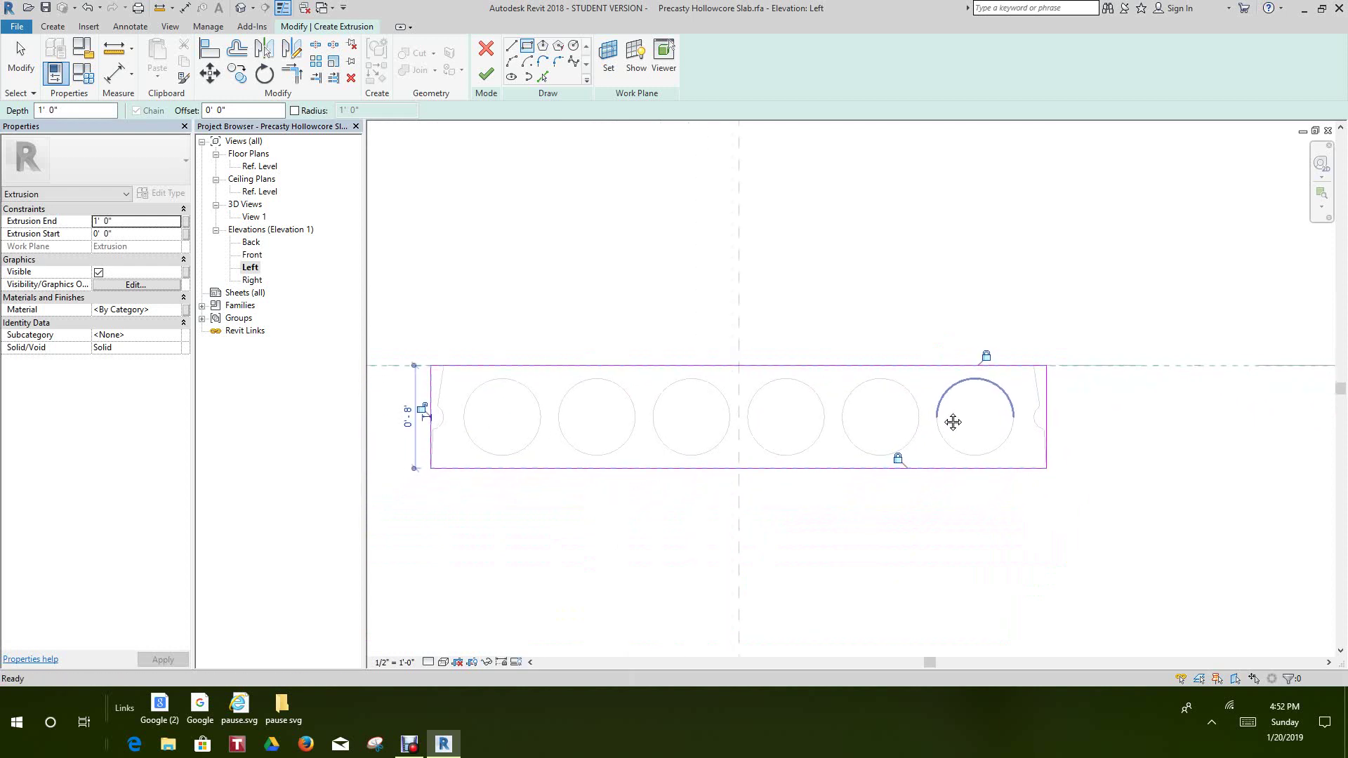
pyautogui.scroll(-2, 878, 439)
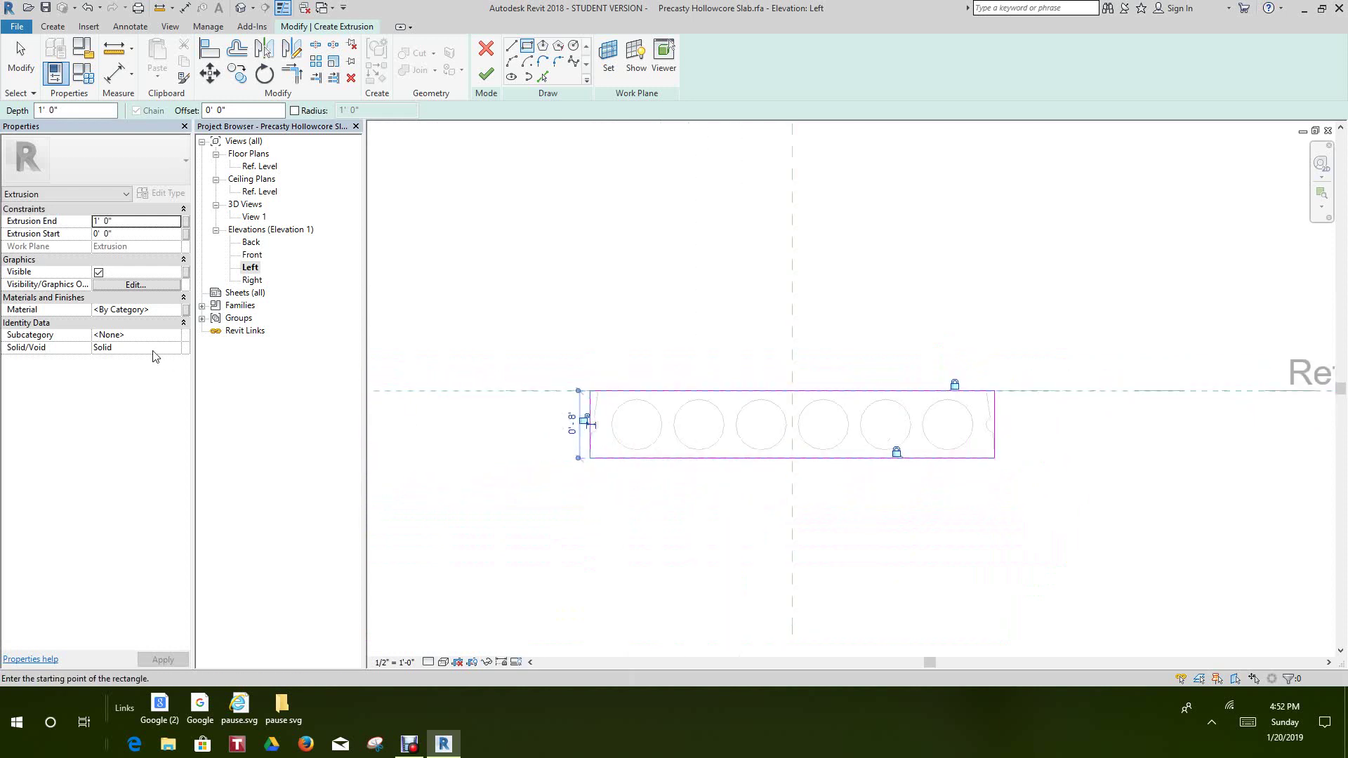
# Step: Assign the Concrete - Precast Concrete material to the rectangular extrusion and finish its sketch
pyautogui.click(181, 310)
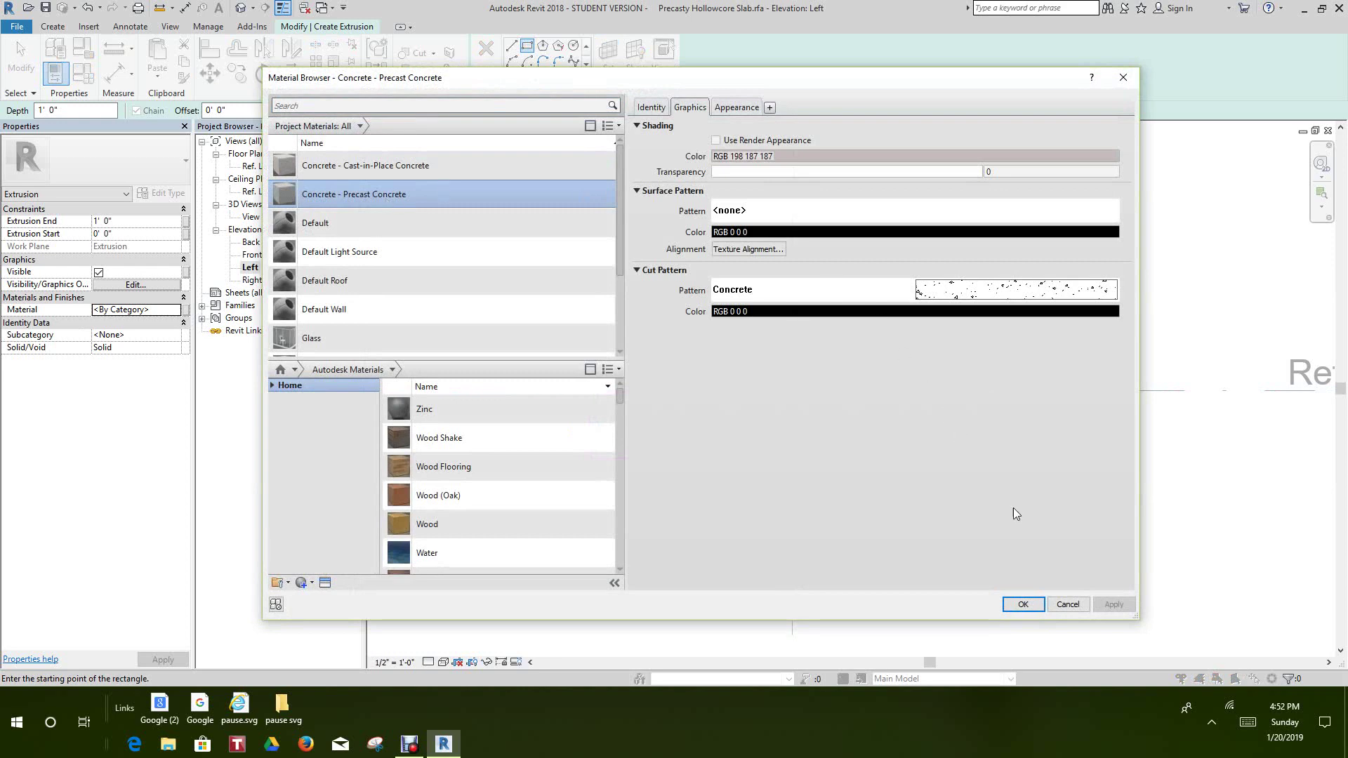
pyautogui.click(1023, 605)
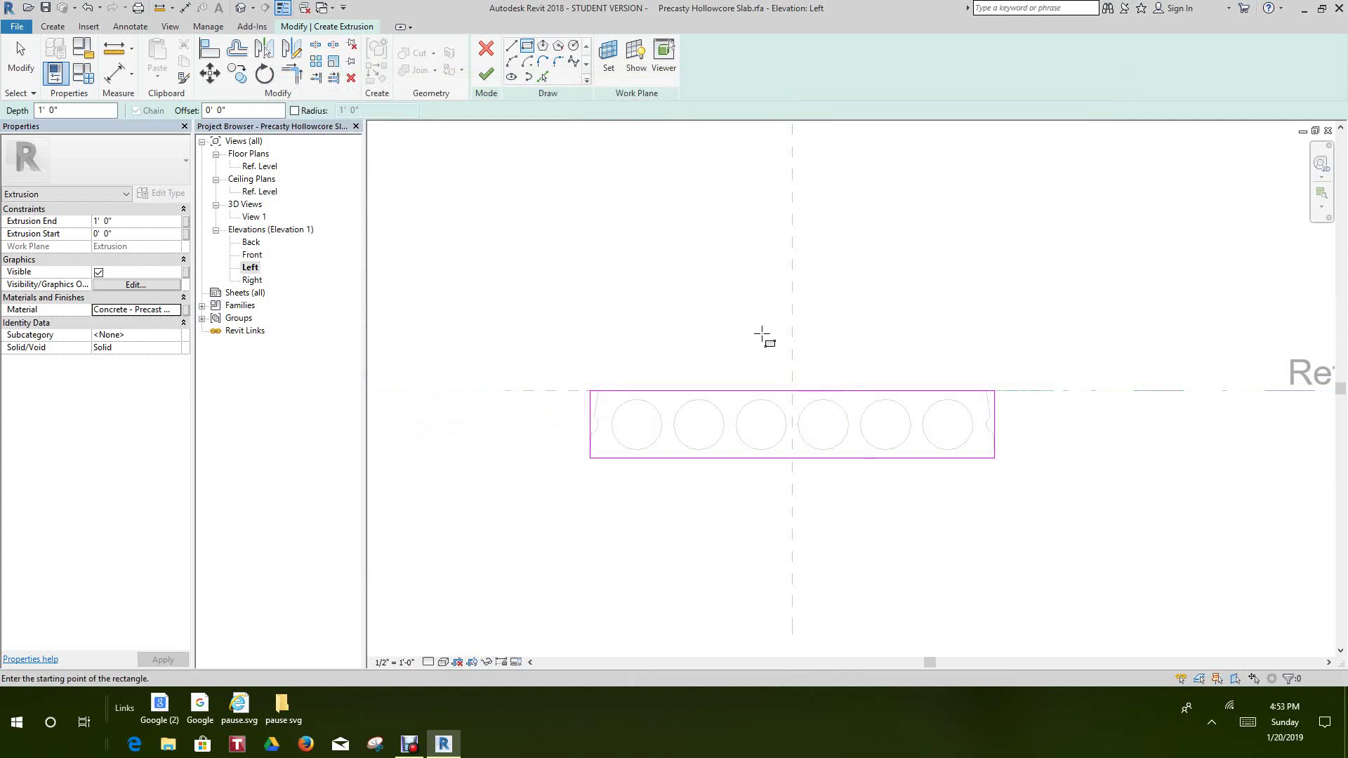
pyautogui.click(488, 74)
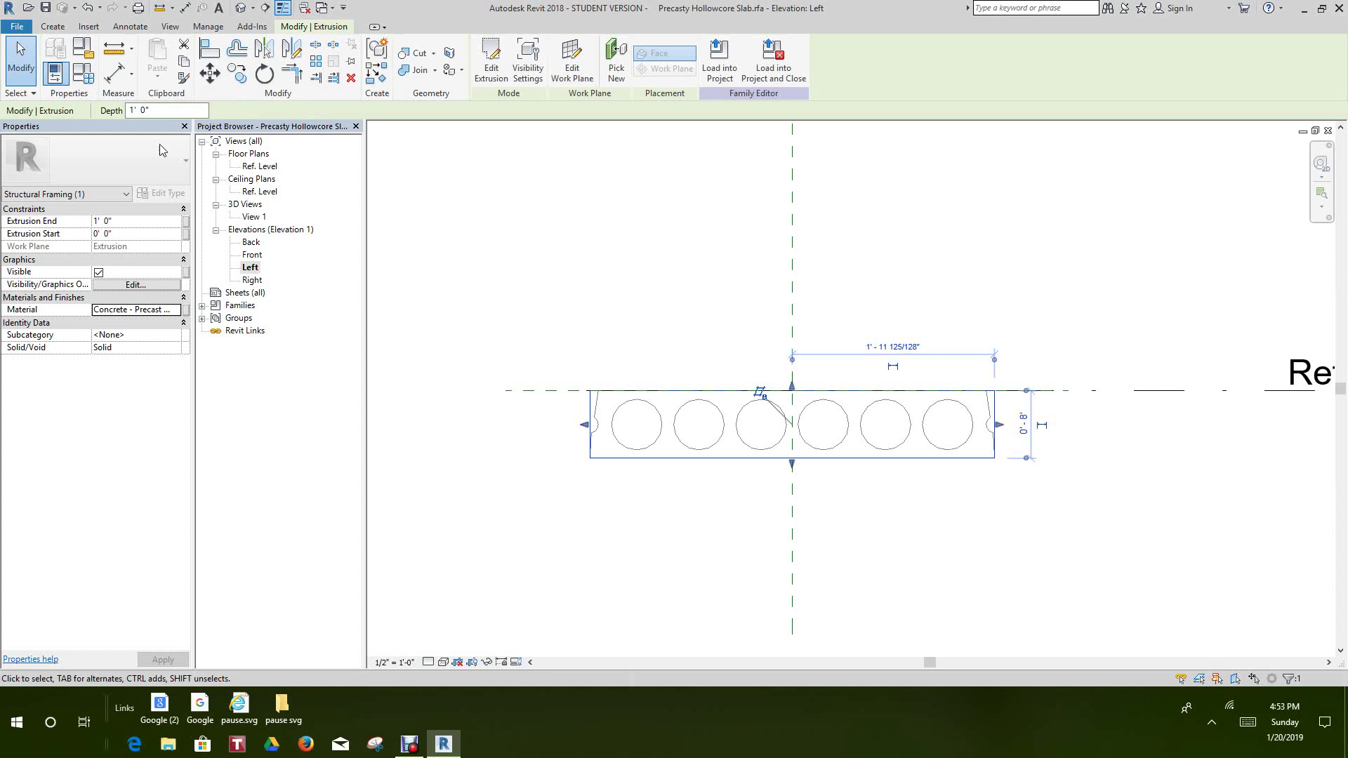
# Step: Open the Ref. Level floor plan and bring the new extrusion at the slab's left end into close view
pyautogui.doubleClick(259, 166)
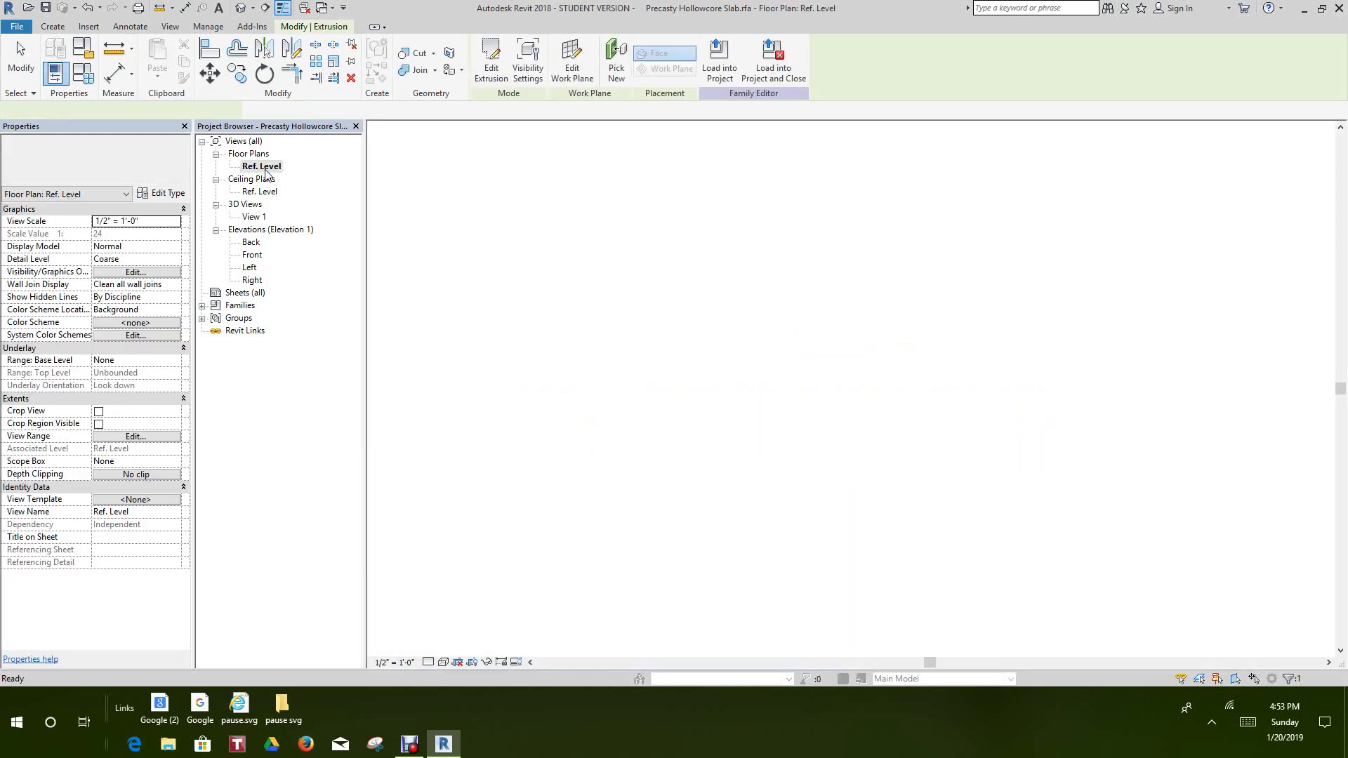
pyautogui.moveTo(726, 214); pyautogui.dragTo(790, 335, button='middle')
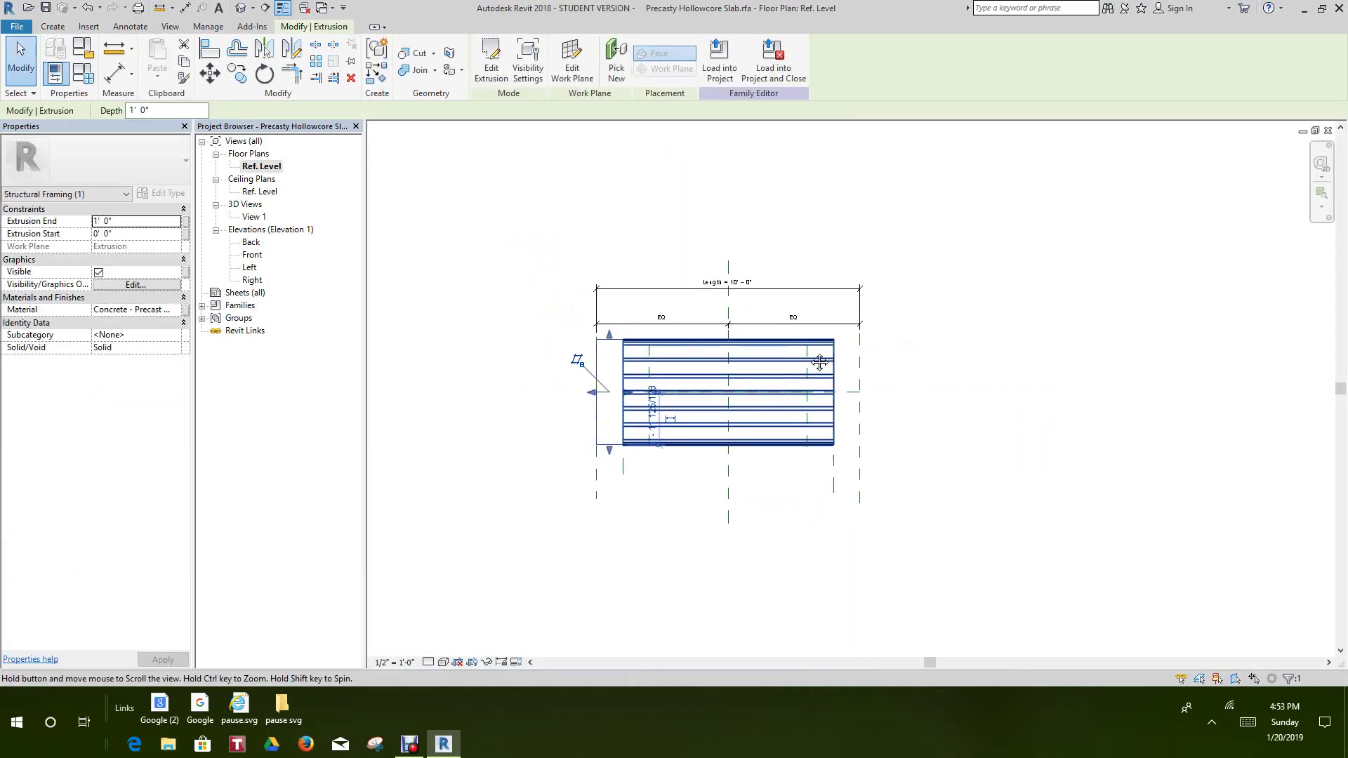
pyautogui.scroll(2, 814, 322)
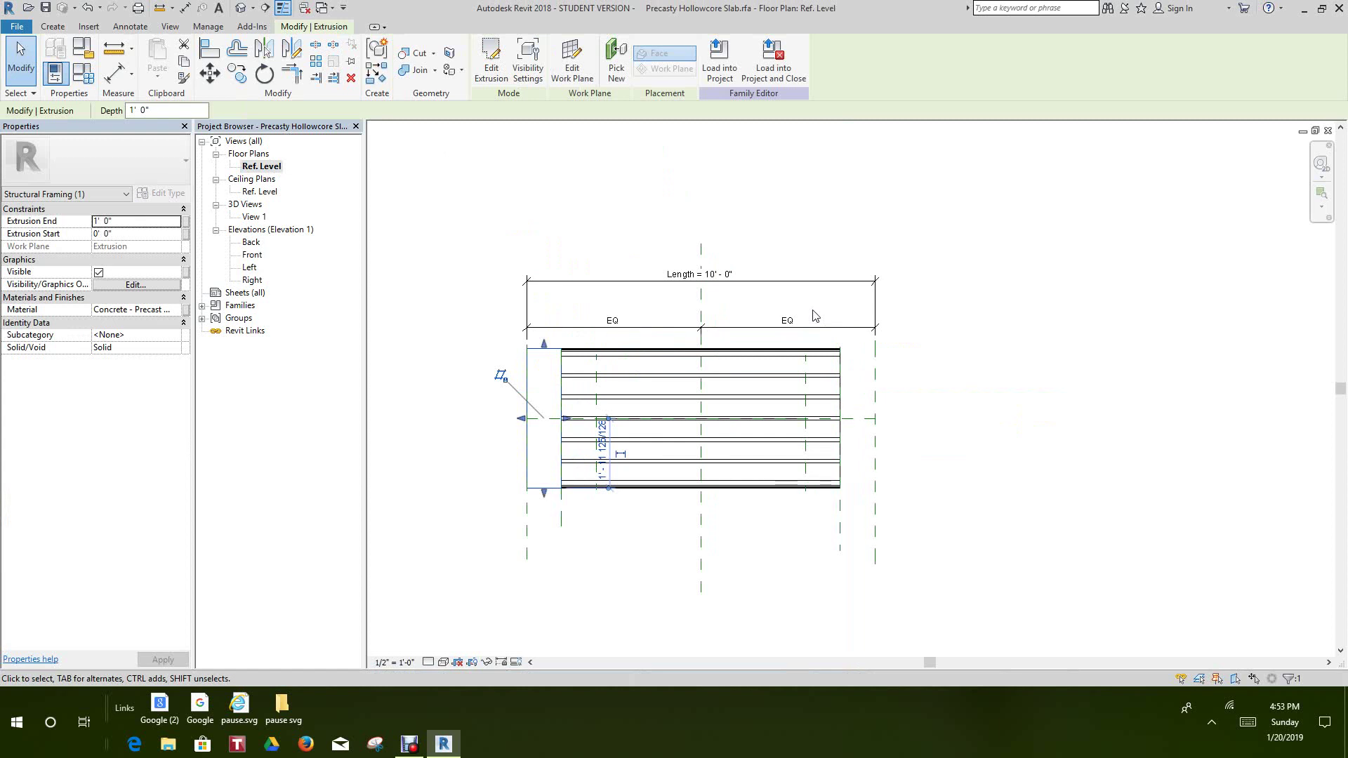
pyautogui.scroll(2, 815, 316)
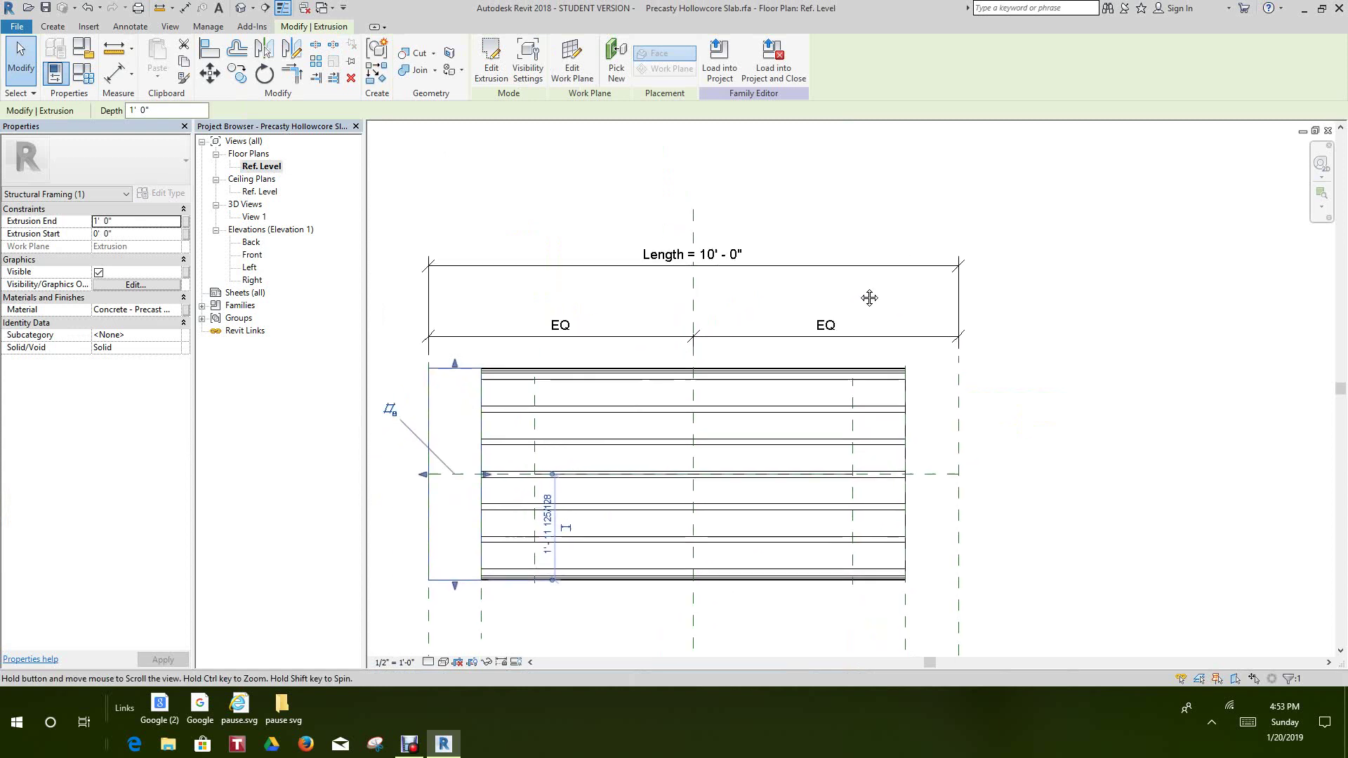
pyautogui.scroll(2, 583, 393)
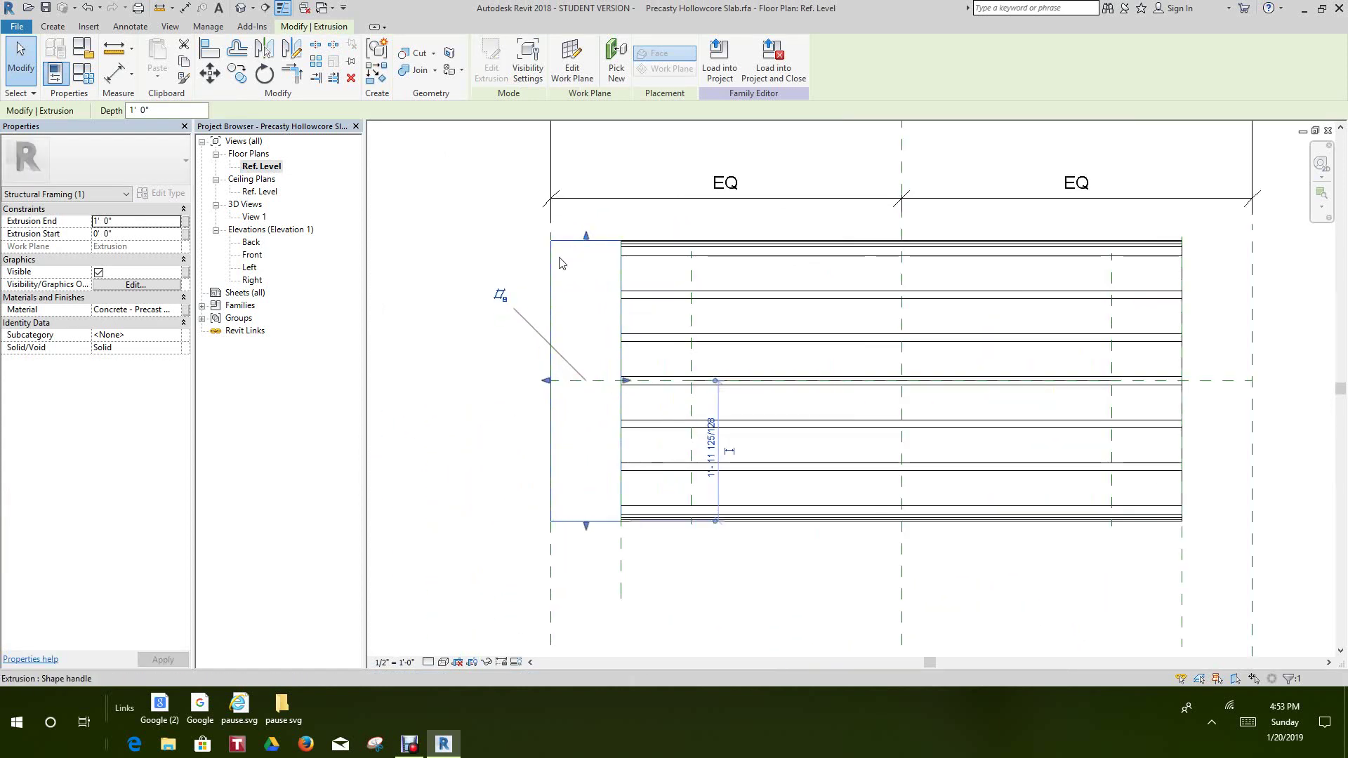
pyautogui.scroll(-1, 604, 379)
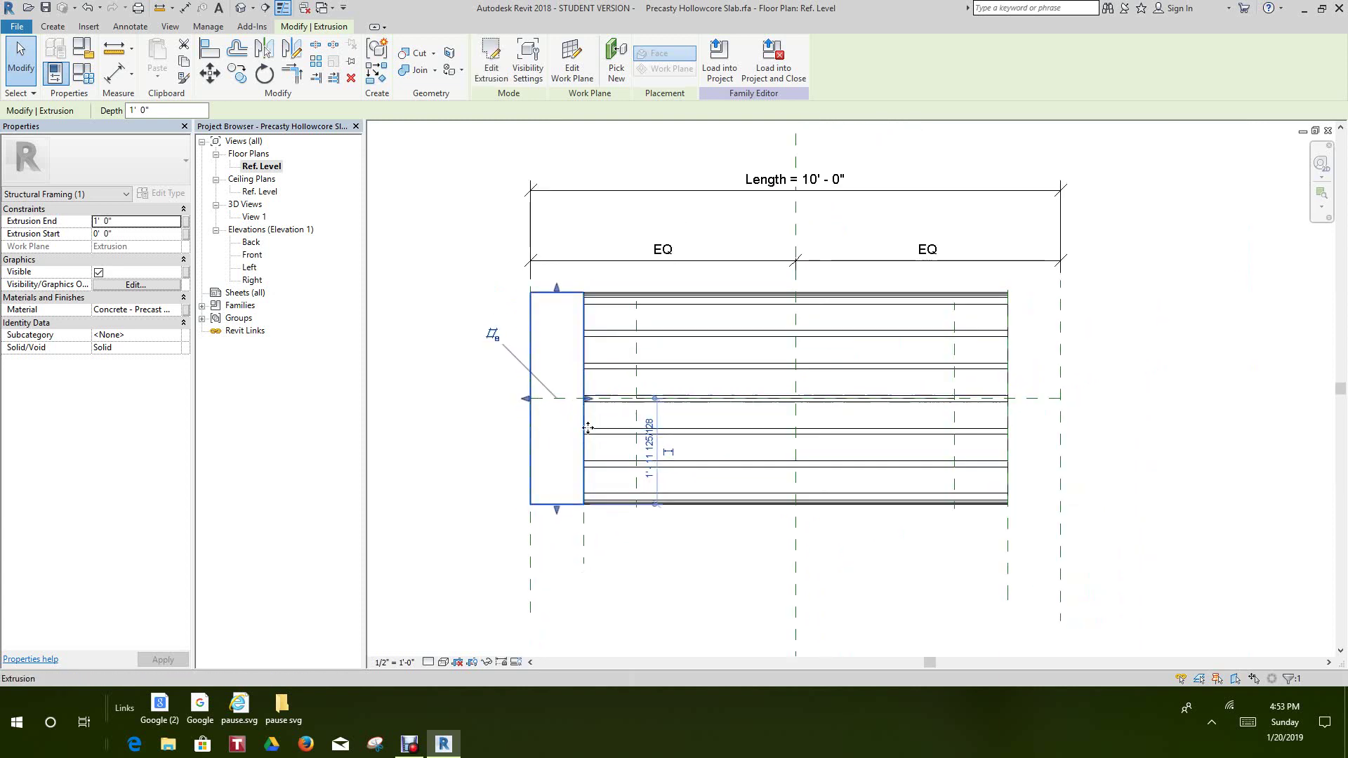
pyautogui.scroll(1, 596, 406)
# Step: Try to extend the rectangular extrusion's inner end to the slab's right end by stretching and by Align
pyautogui.moveTo(587, 388); pyautogui.dragTo(1149, 349)
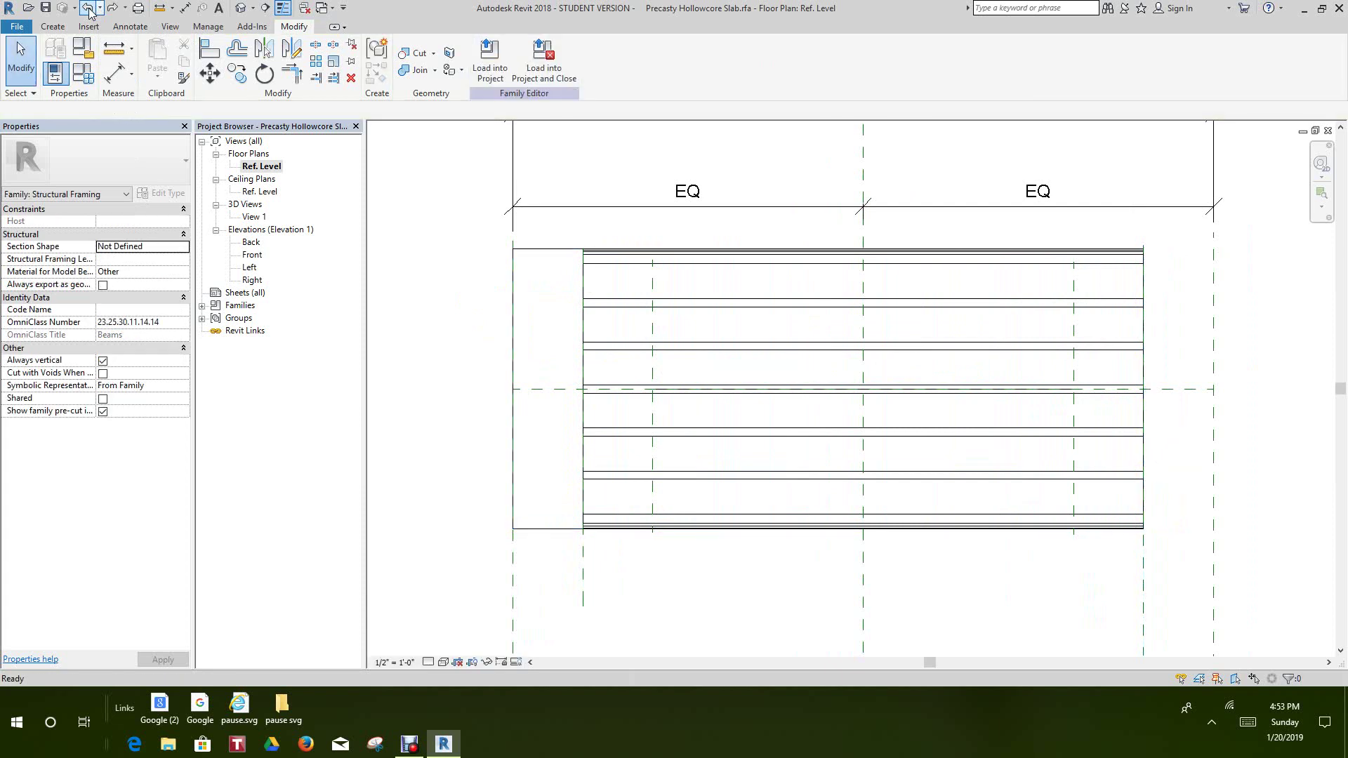
pyautogui.press('Escape')
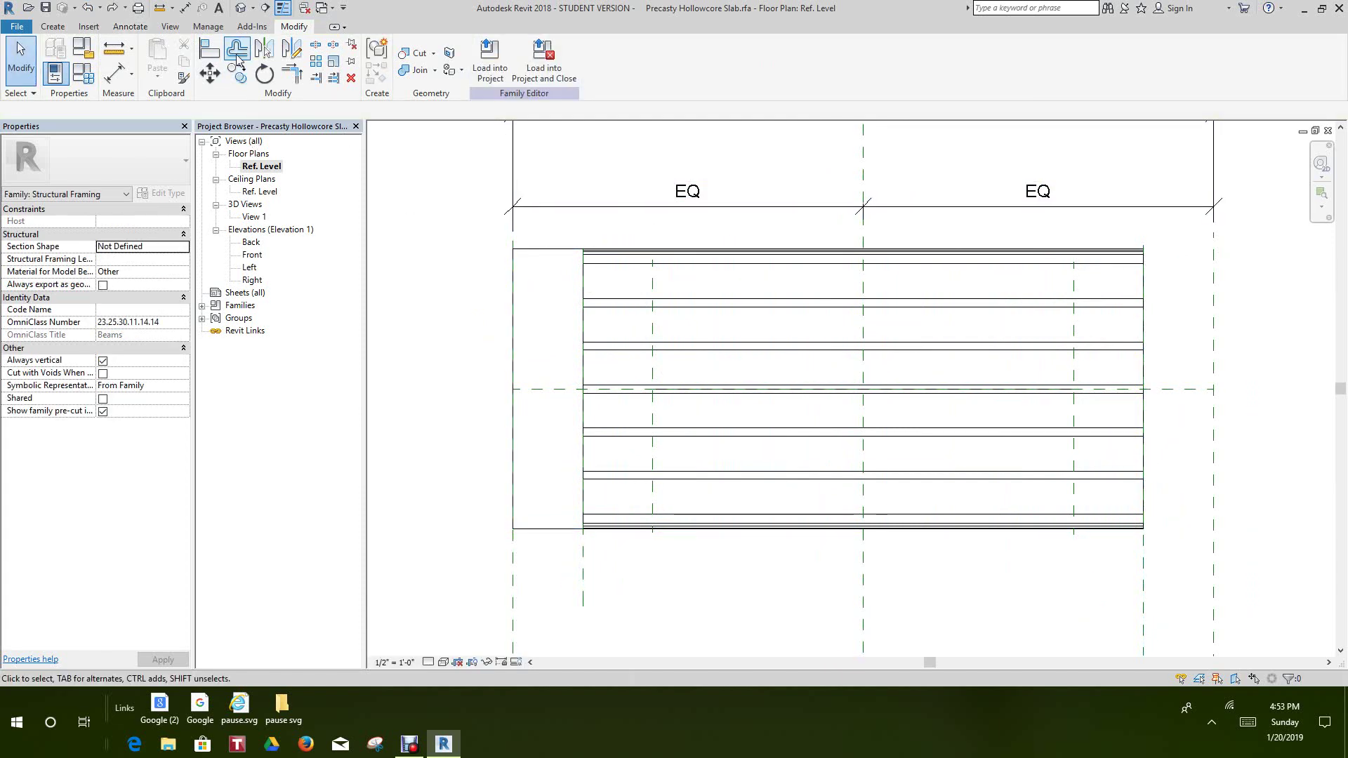
pyautogui.click(205, 49)
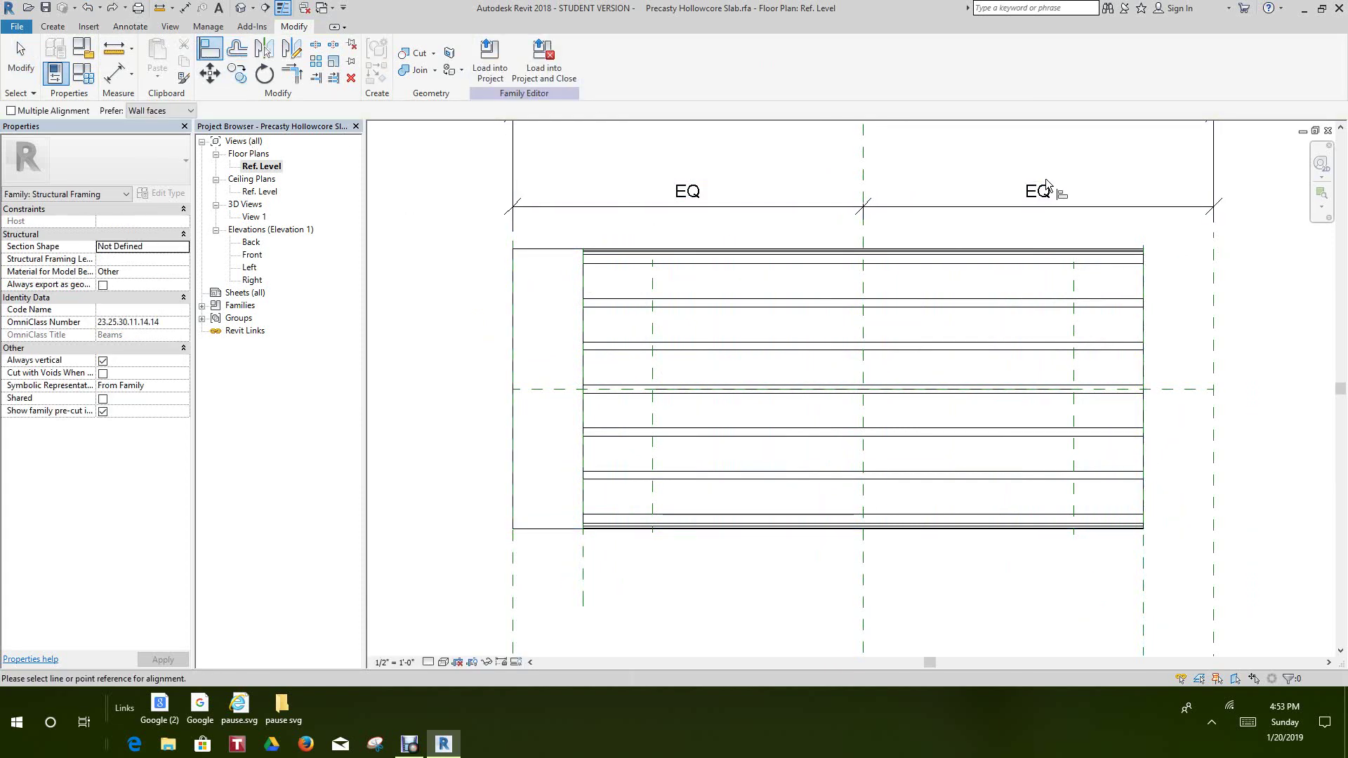
pyautogui.click(1143, 347)
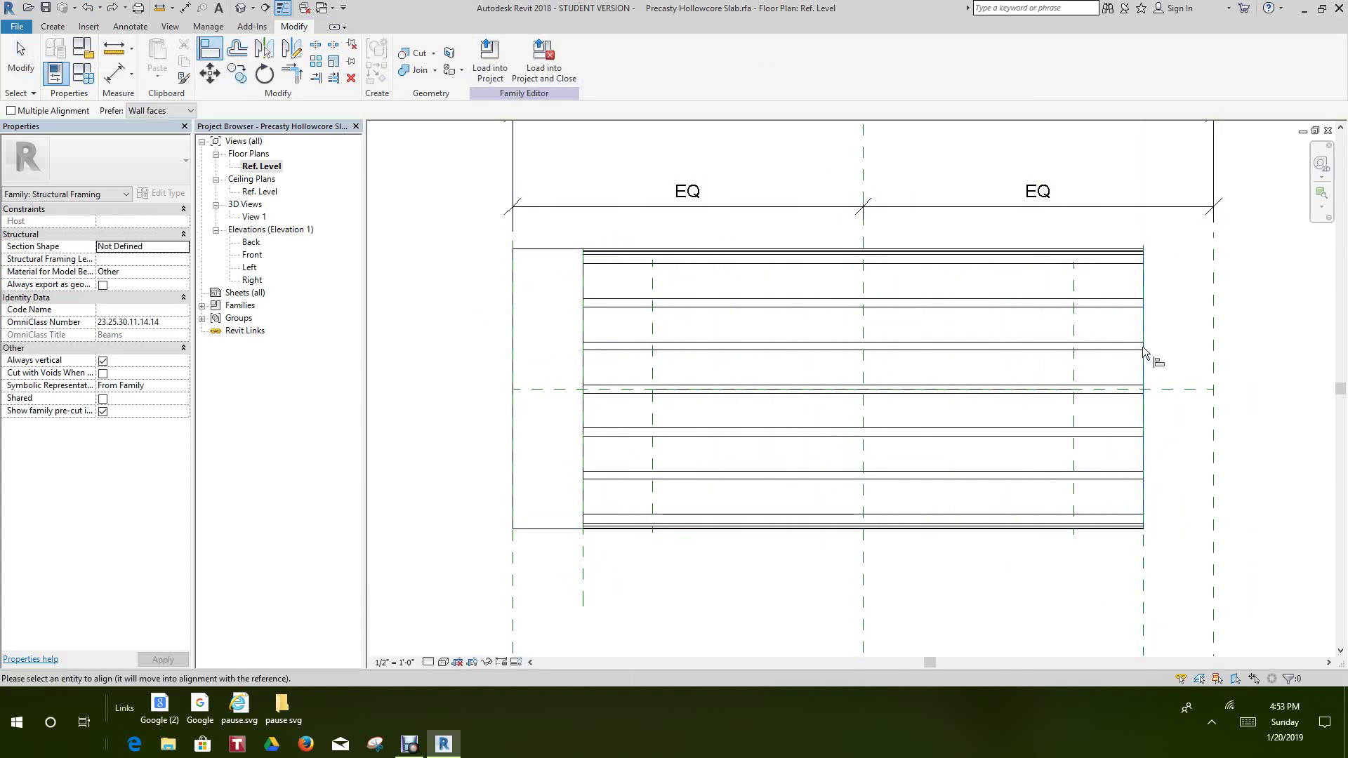
pyautogui.click(585, 435)
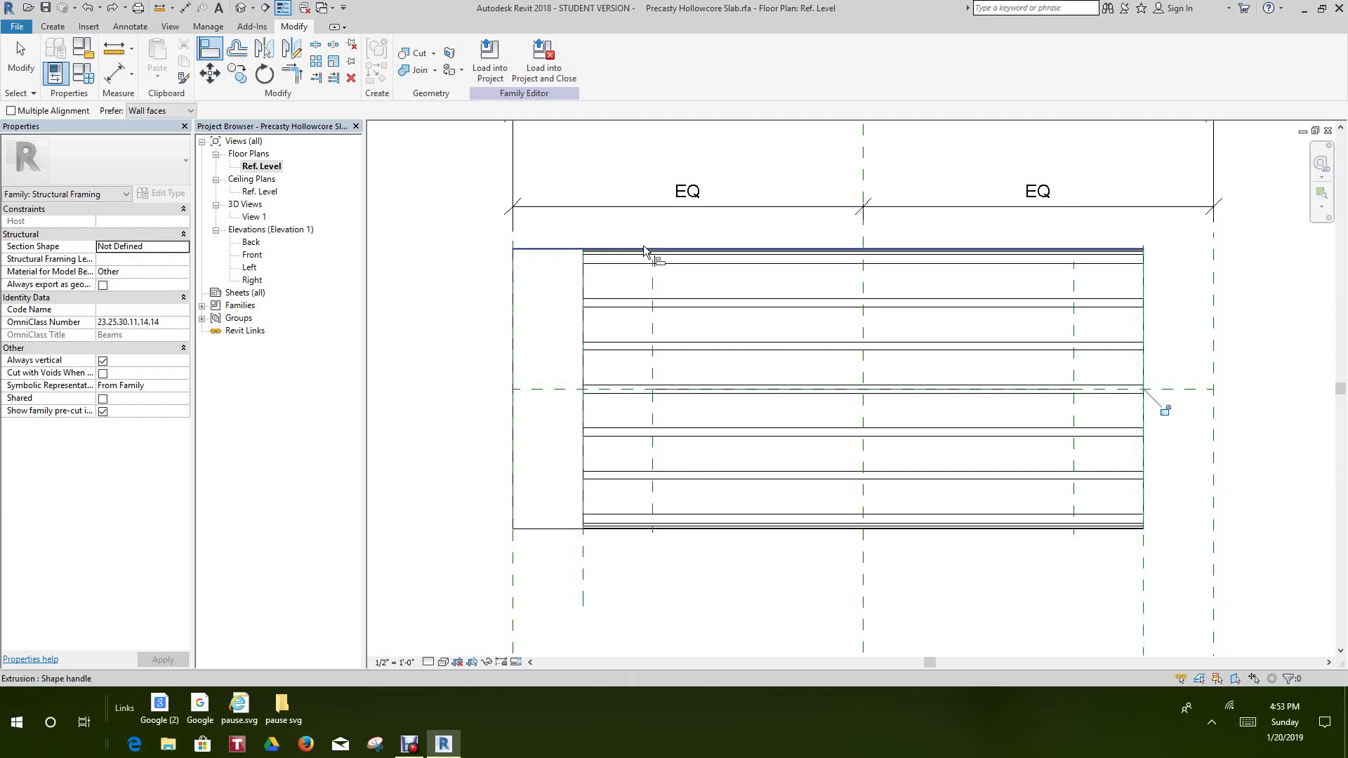
pyautogui.rightClick(641, 224)
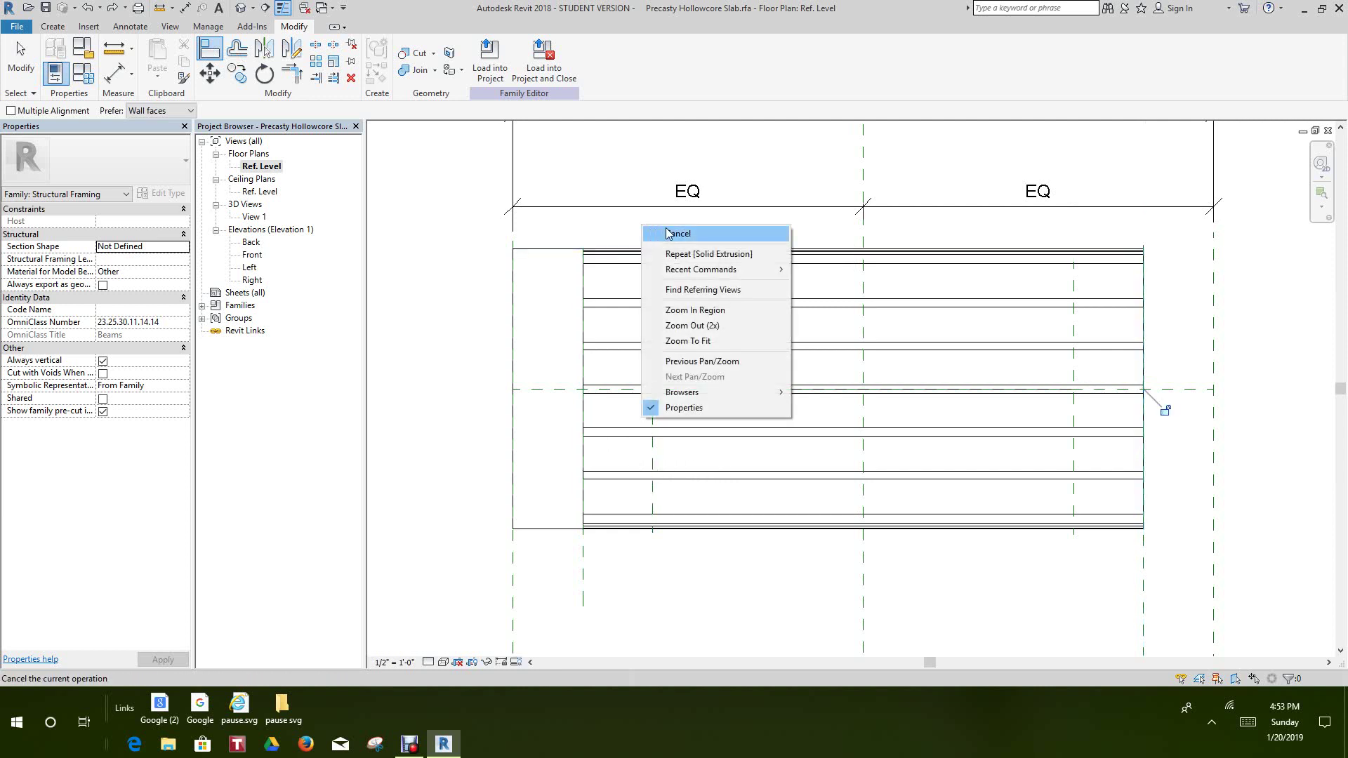
pyautogui.click(670, 233)
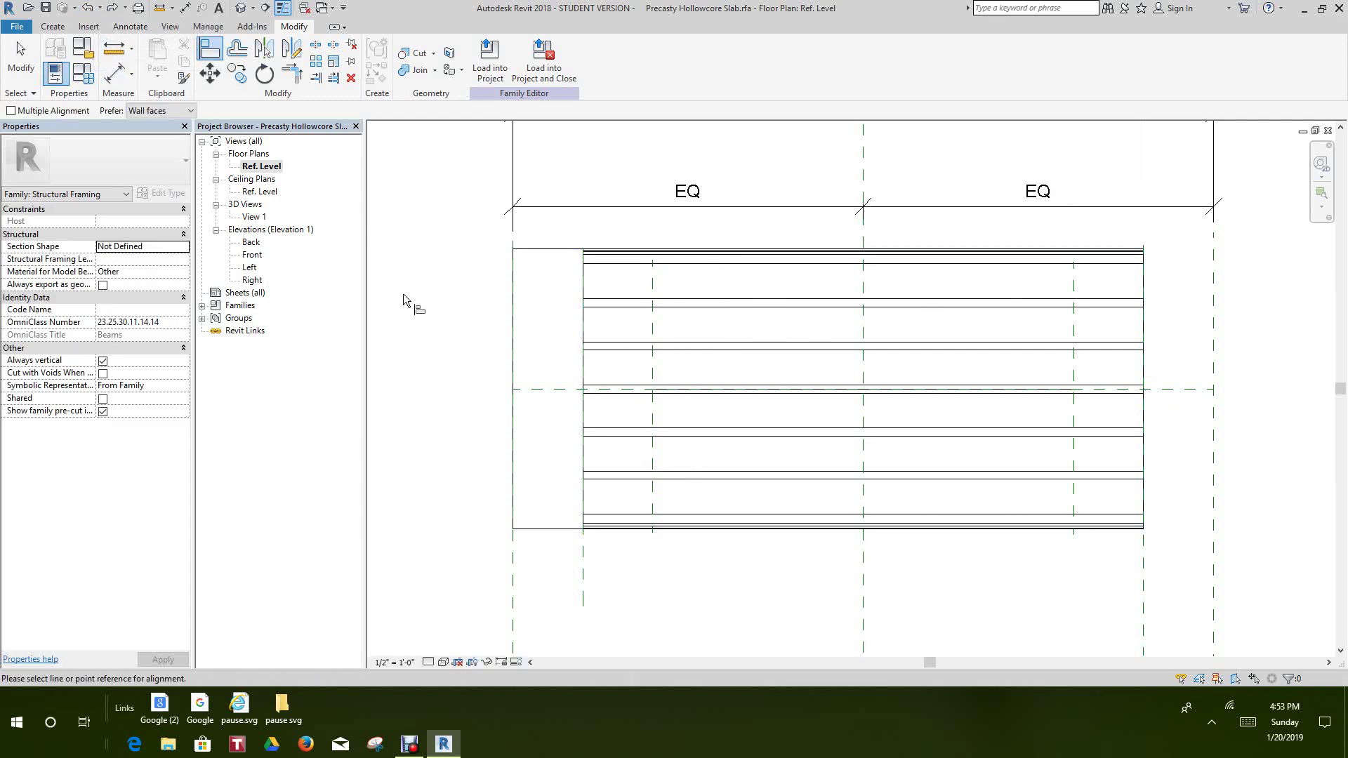
pyautogui.rightClick(561, 235)
pyautogui.click(600, 241)
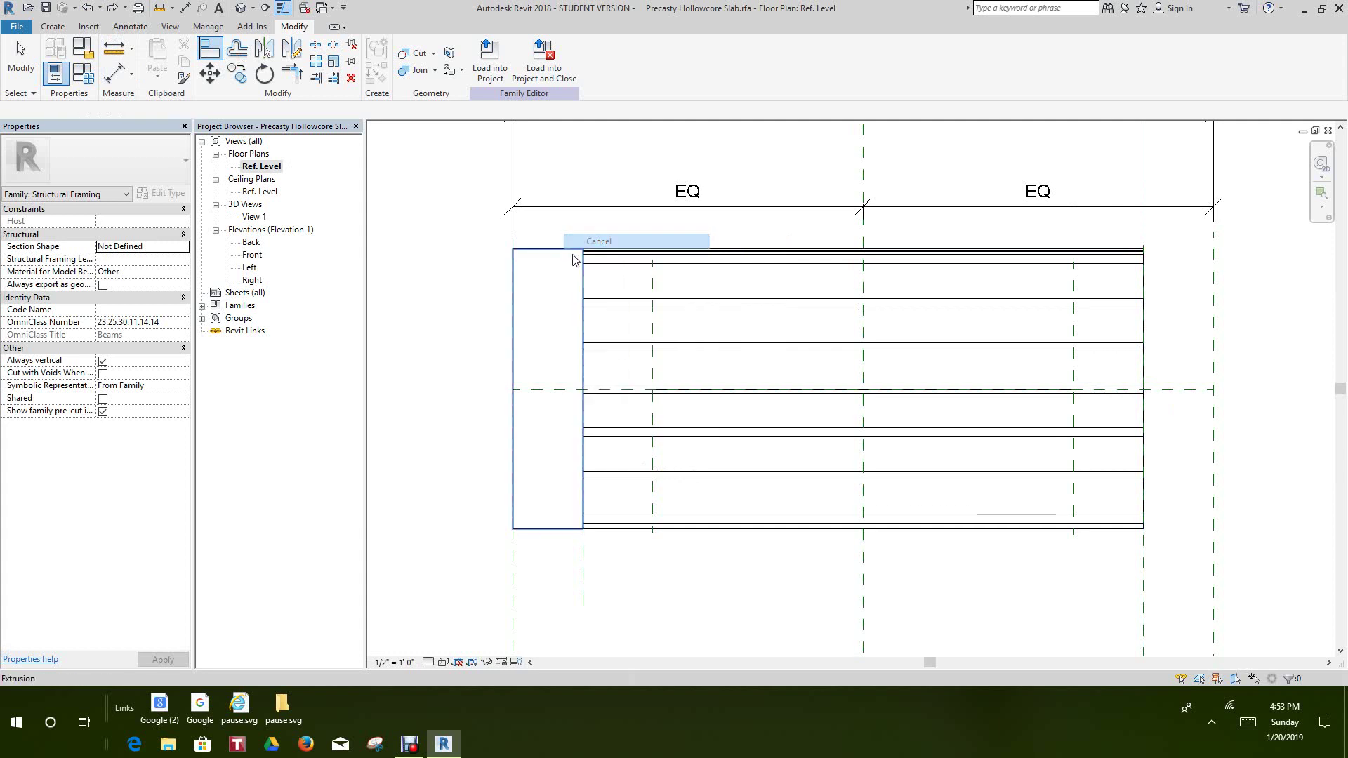
# Step: Stretch the rectangular extrusion past the slab's right end, then align and lock that end to the reference plane there
pyautogui.click(559, 251)
pyautogui.moveTo(598, 399); pyautogui.dragTo(1168, 318)
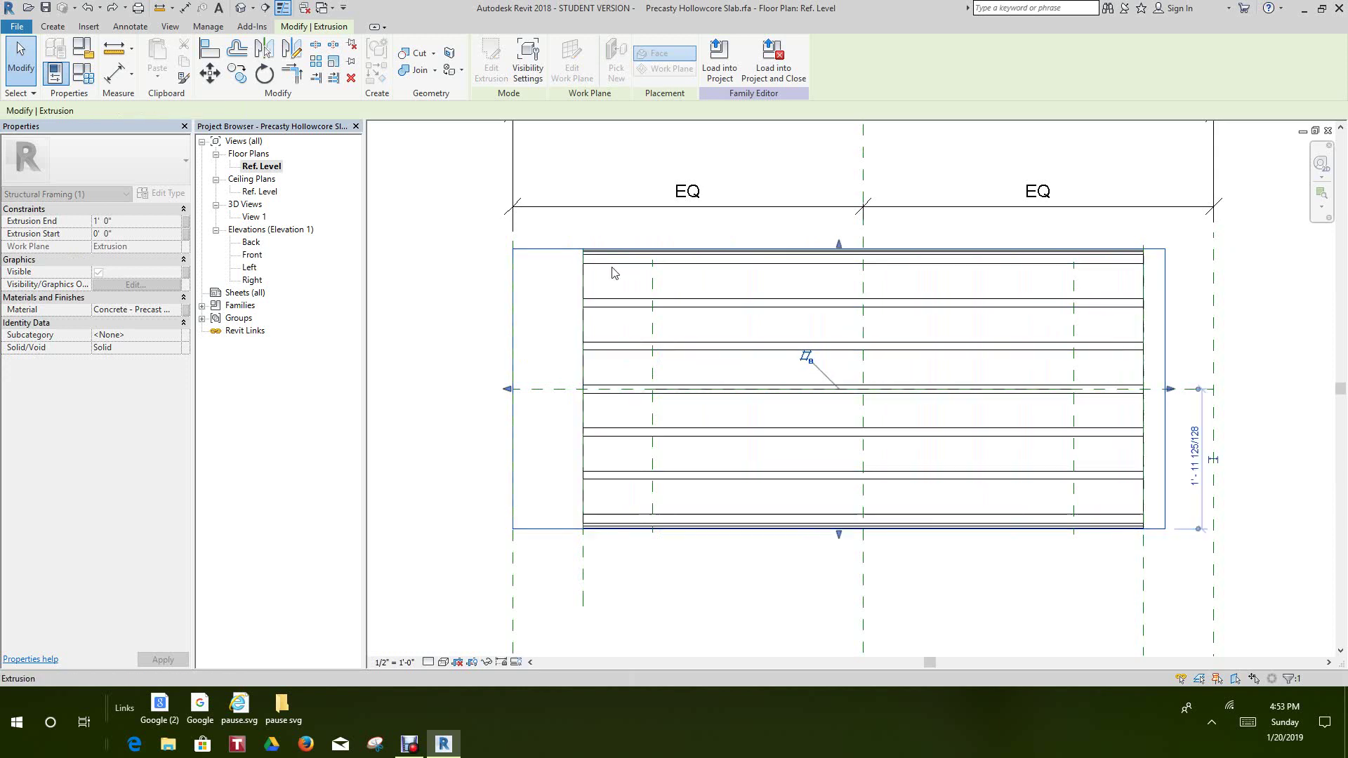
pyautogui.click(209, 47)
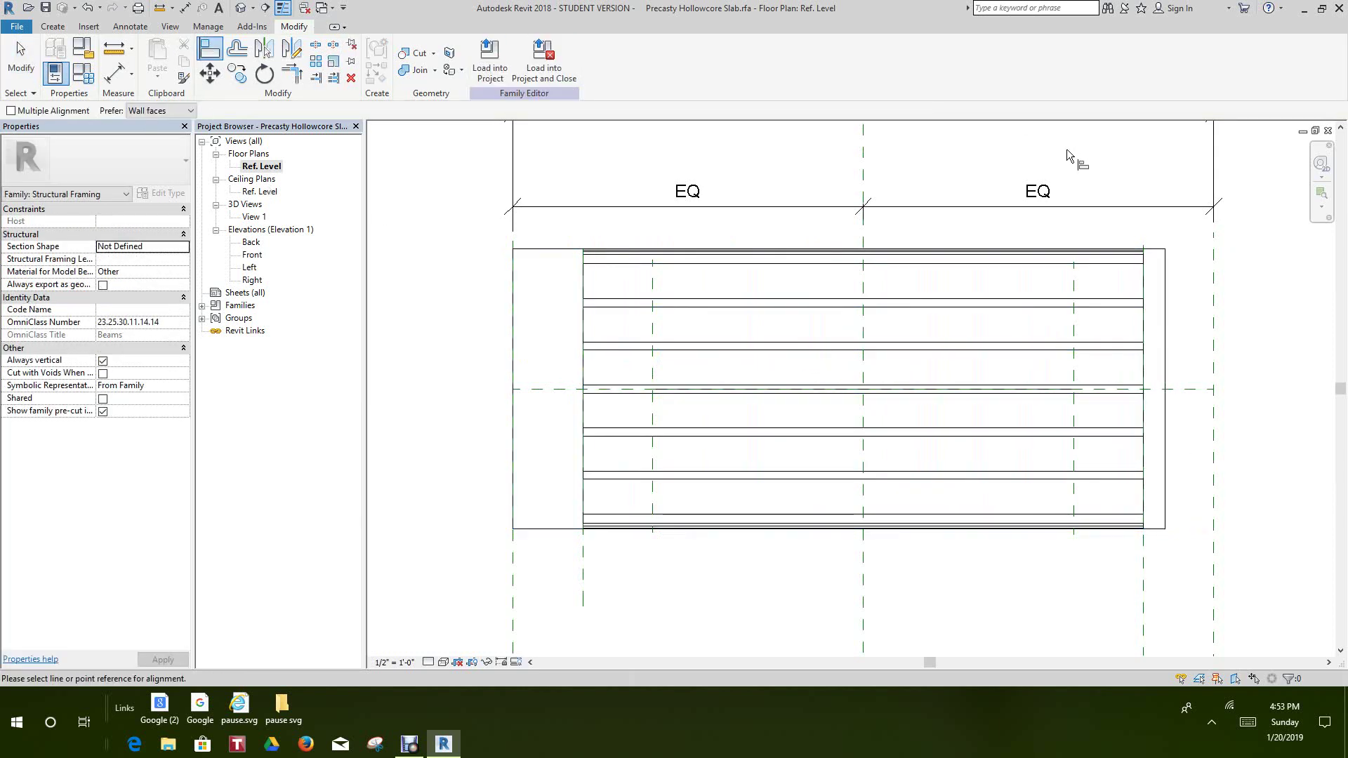
pyautogui.click(1166, 372)
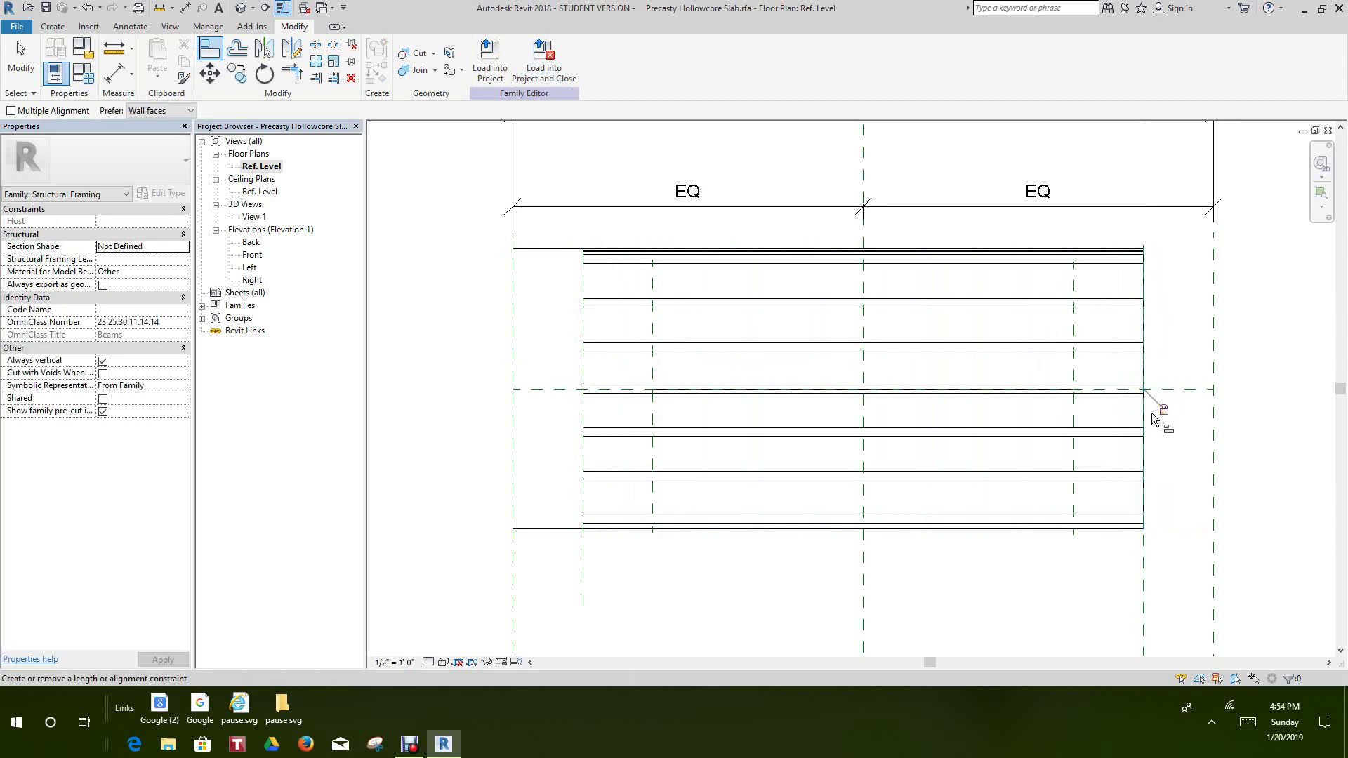
# Step: Align the extrusion's left end to the reference plane at the slab's left end, lock it and leave Align
pyautogui.click(585, 372)
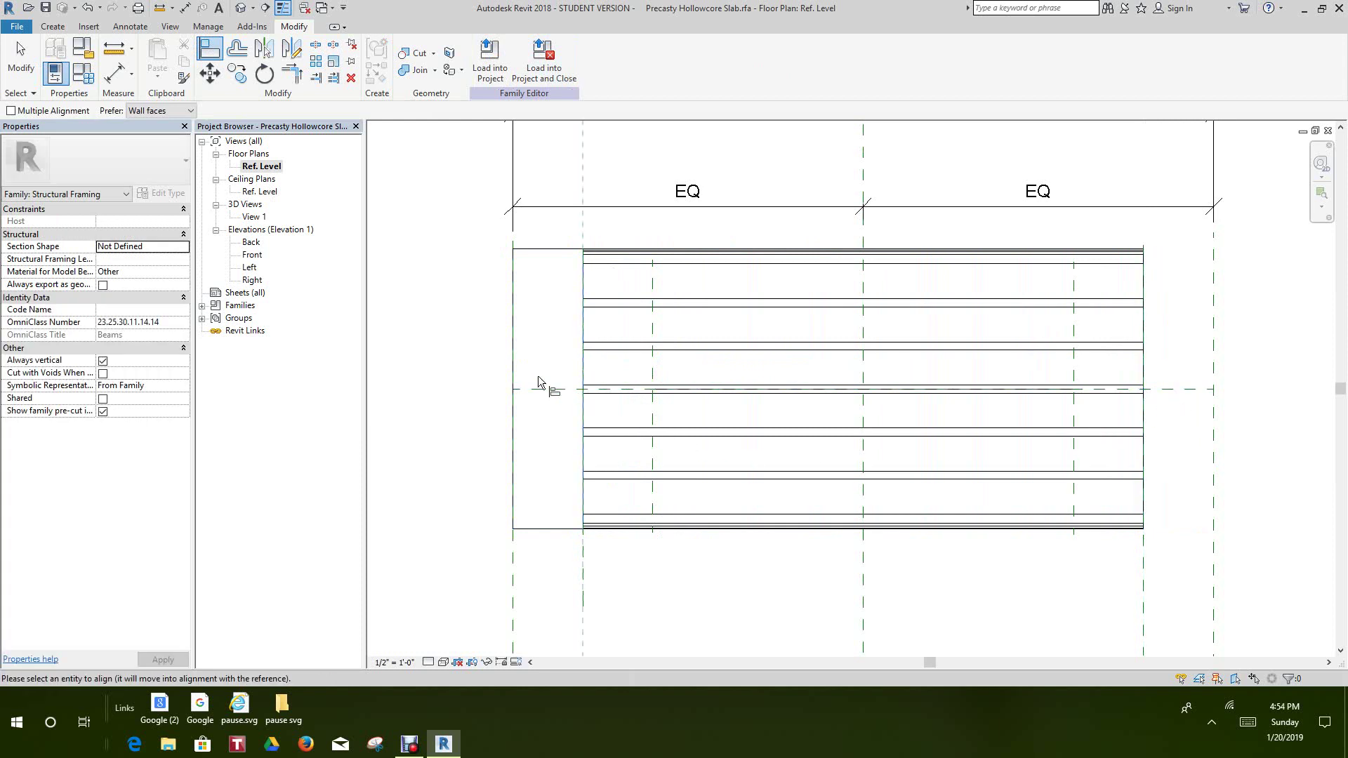
pyautogui.click(514, 384)
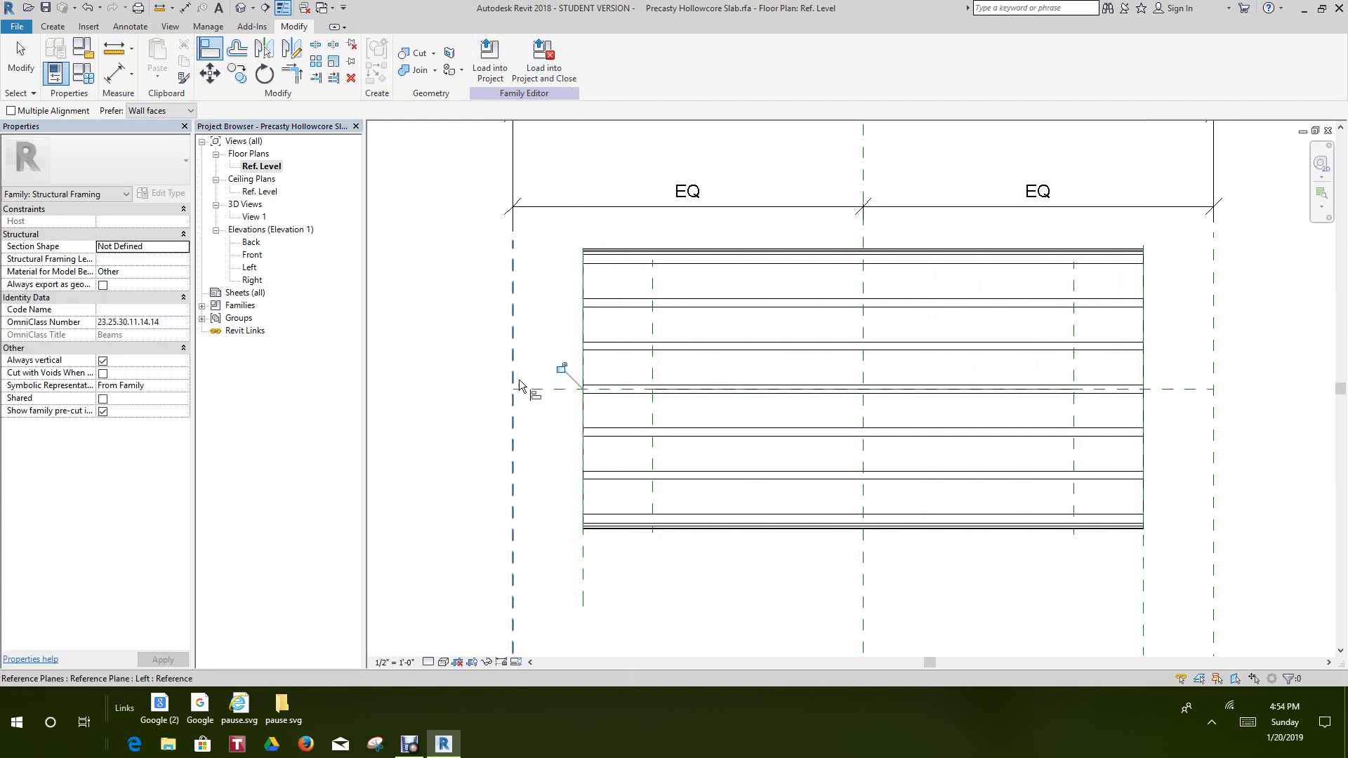
pyautogui.click(562, 368)
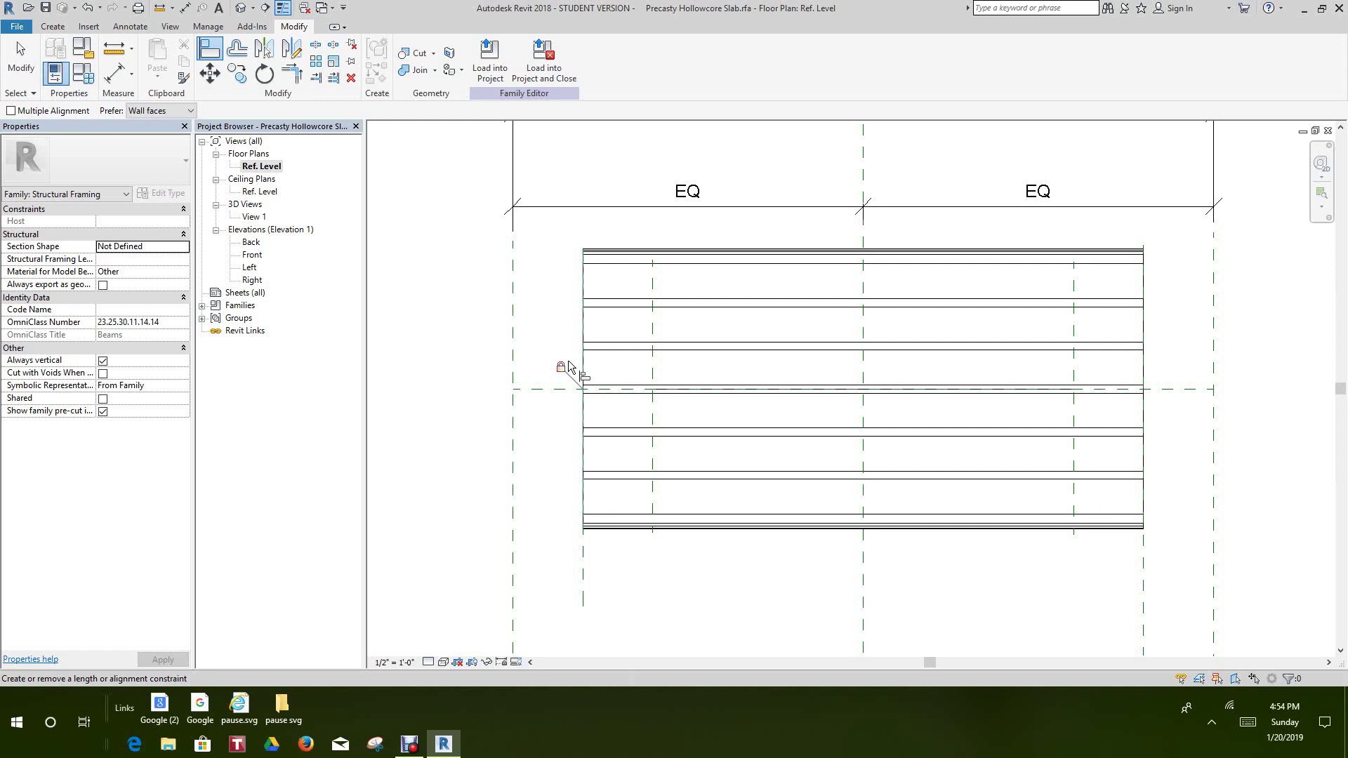
pyautogui.scroll(-2, 512, 393)
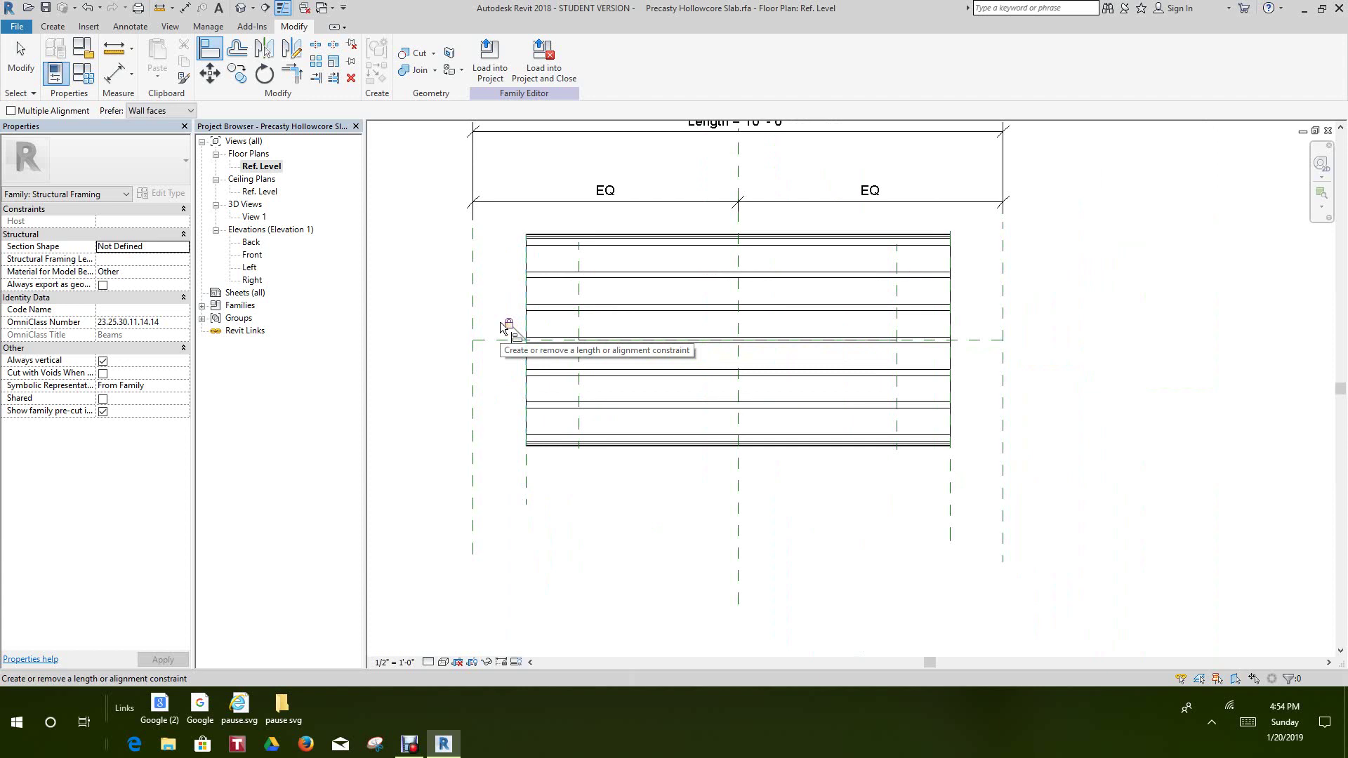
pyautogui.scroll(2, 504, 328)
pyautogui.rightClick(505, 328)
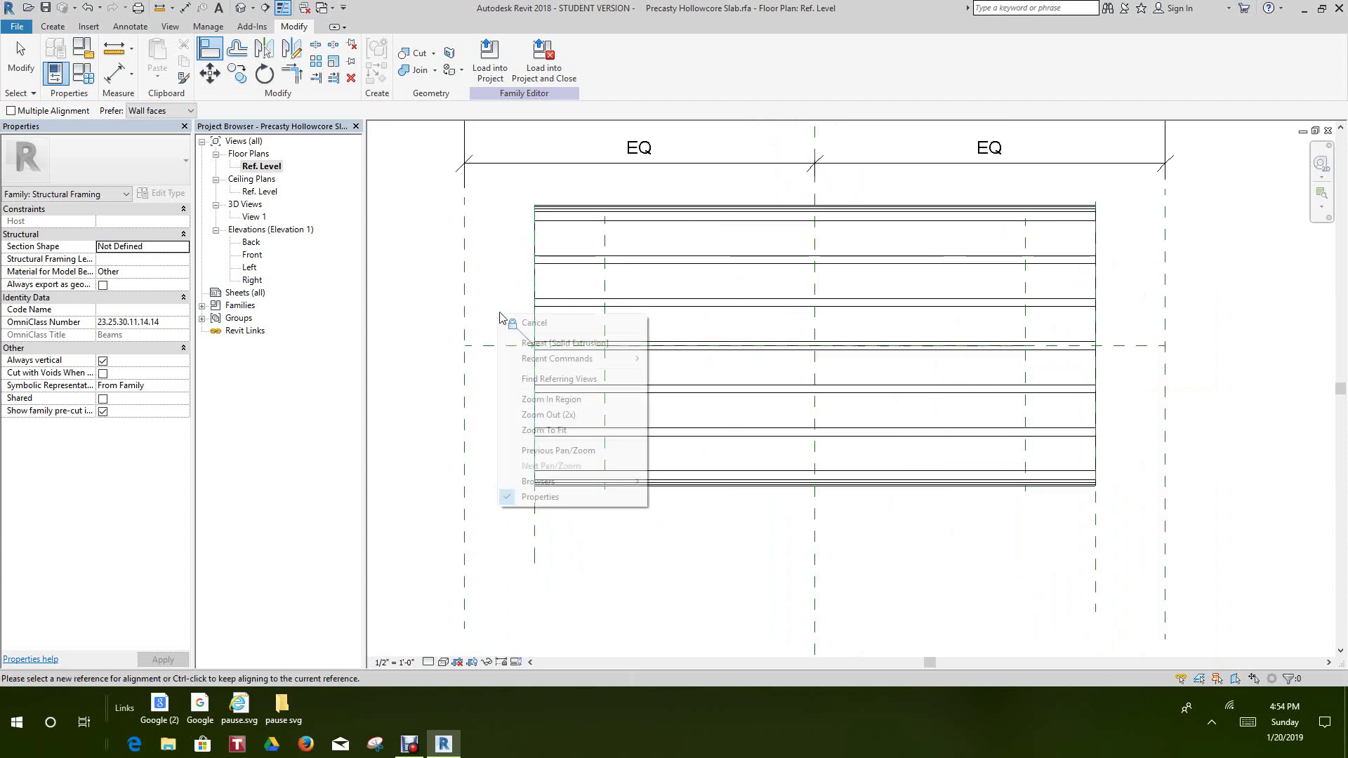
pyautogui.click(534, 323)
pyautogui.click(535, 327)
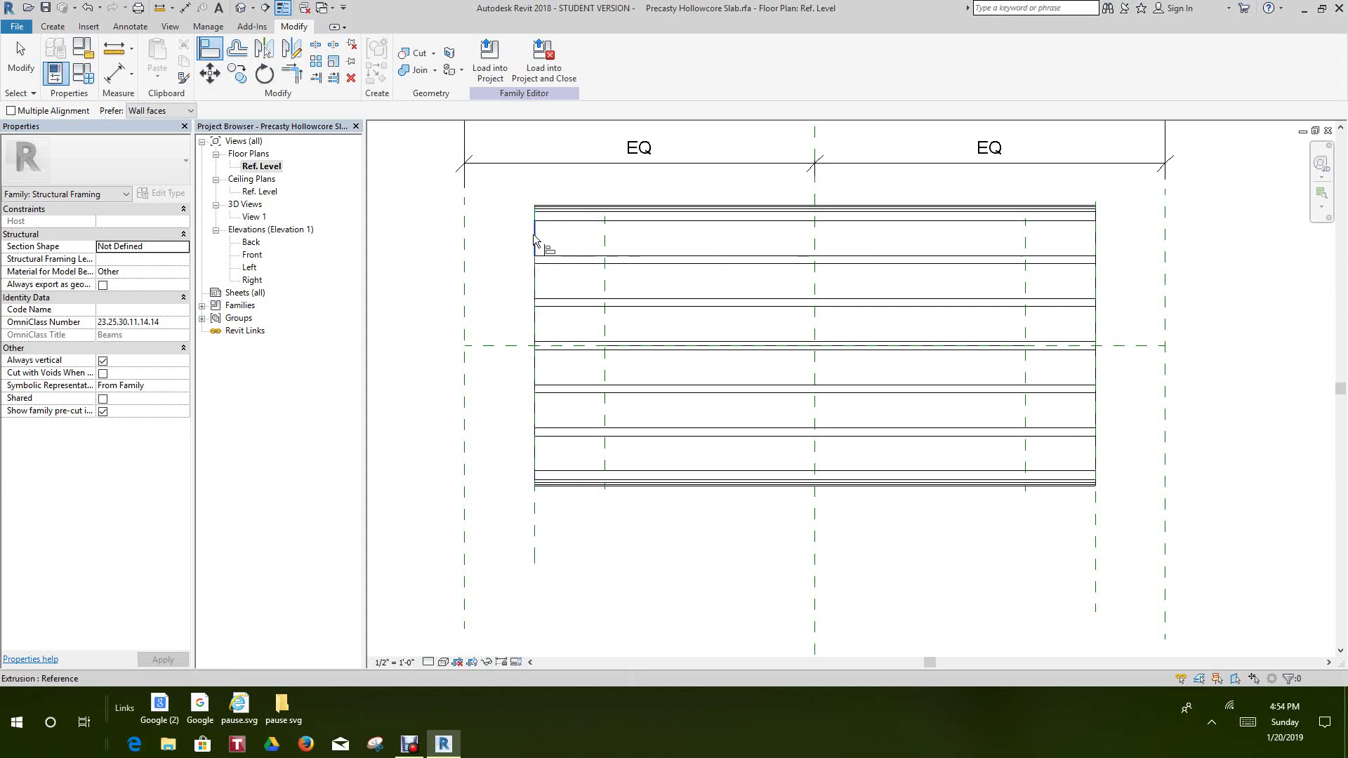
pyautogui.rightClick(560, 190)
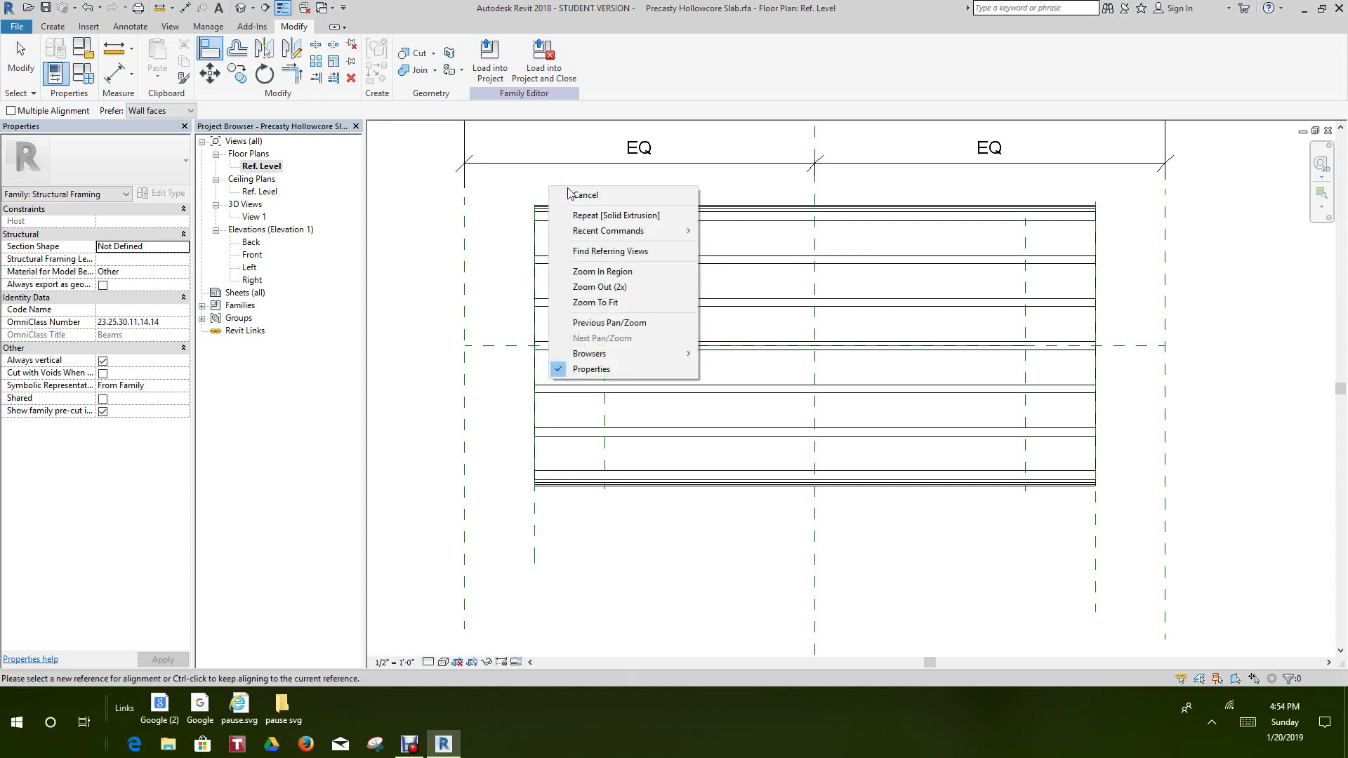
pyautogui.click(585, 196)
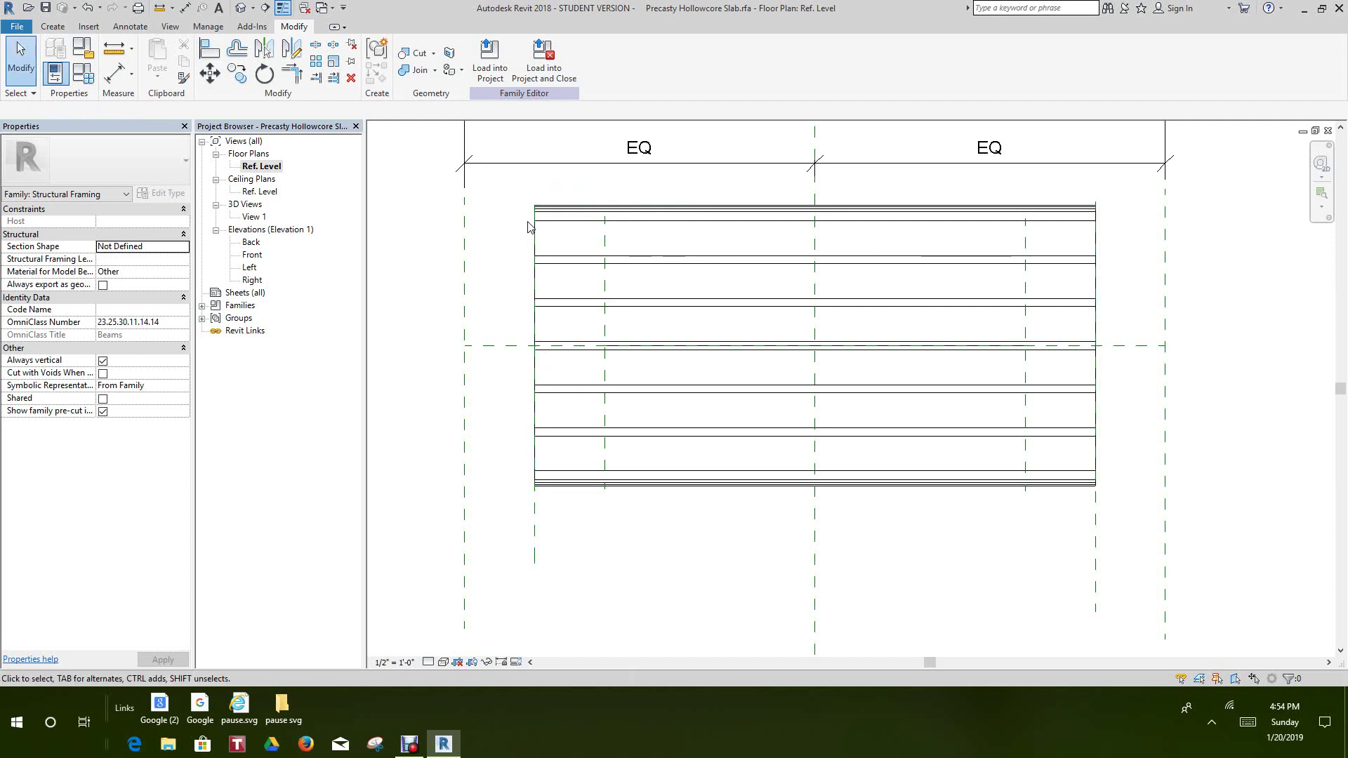
# Step: In the rectangular extrusion's visibility settings, turn off its display at the Medium detail level
pyautogui.click(544, 213)
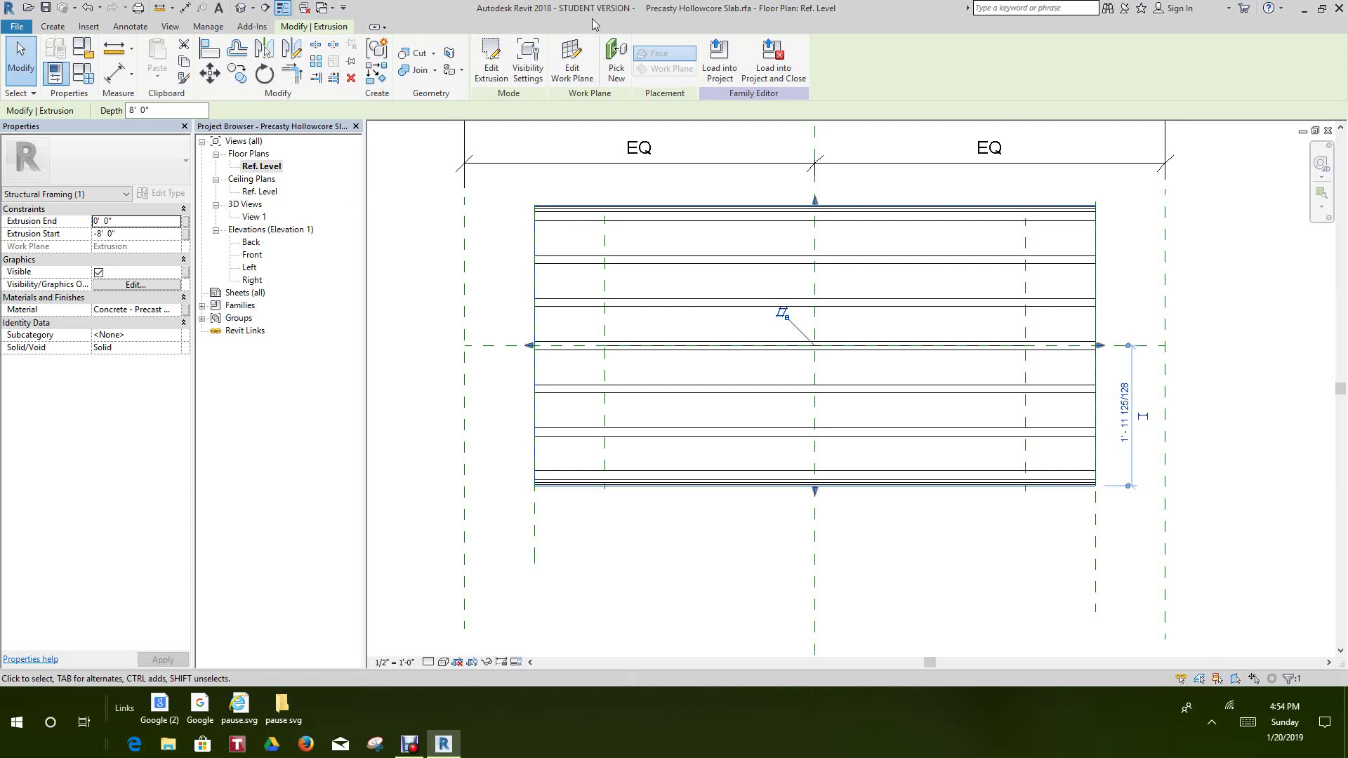
pyautogui.click(521, 75)
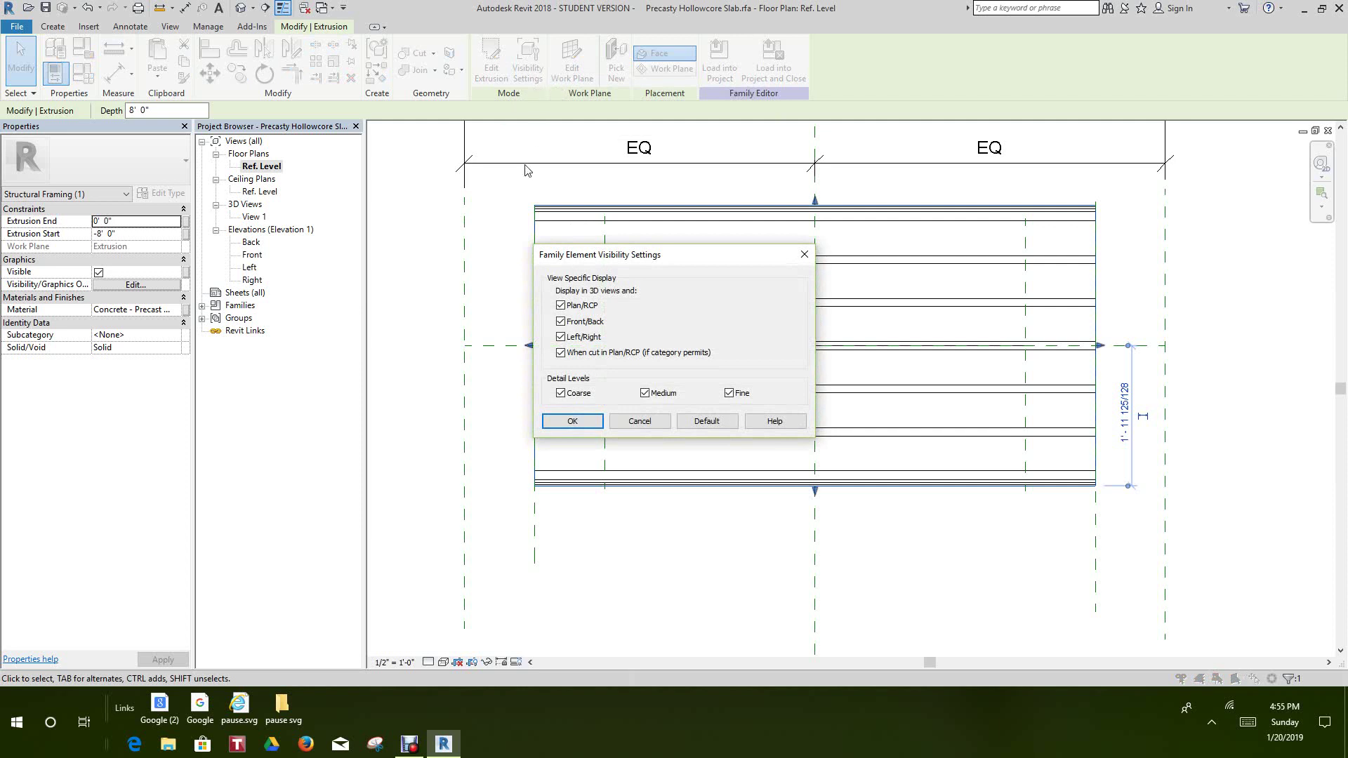
pyautogui.click(646, 394)
pyautogui.click(595, 423)
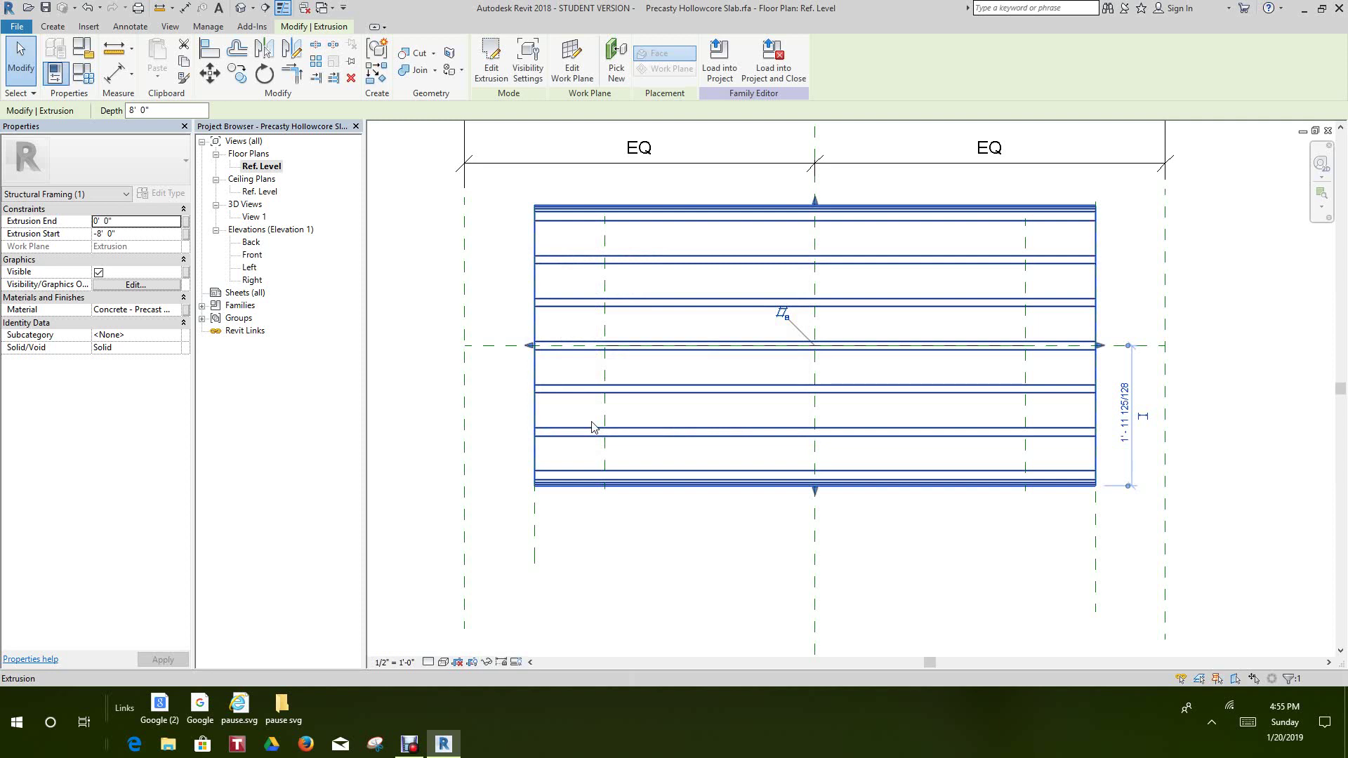
# Step: Preview the slab's plan visibility in the Not Cut state, and turn the visibility preview off again
pyautogui.click(516, 663)
pyautogui.click(546, 647)
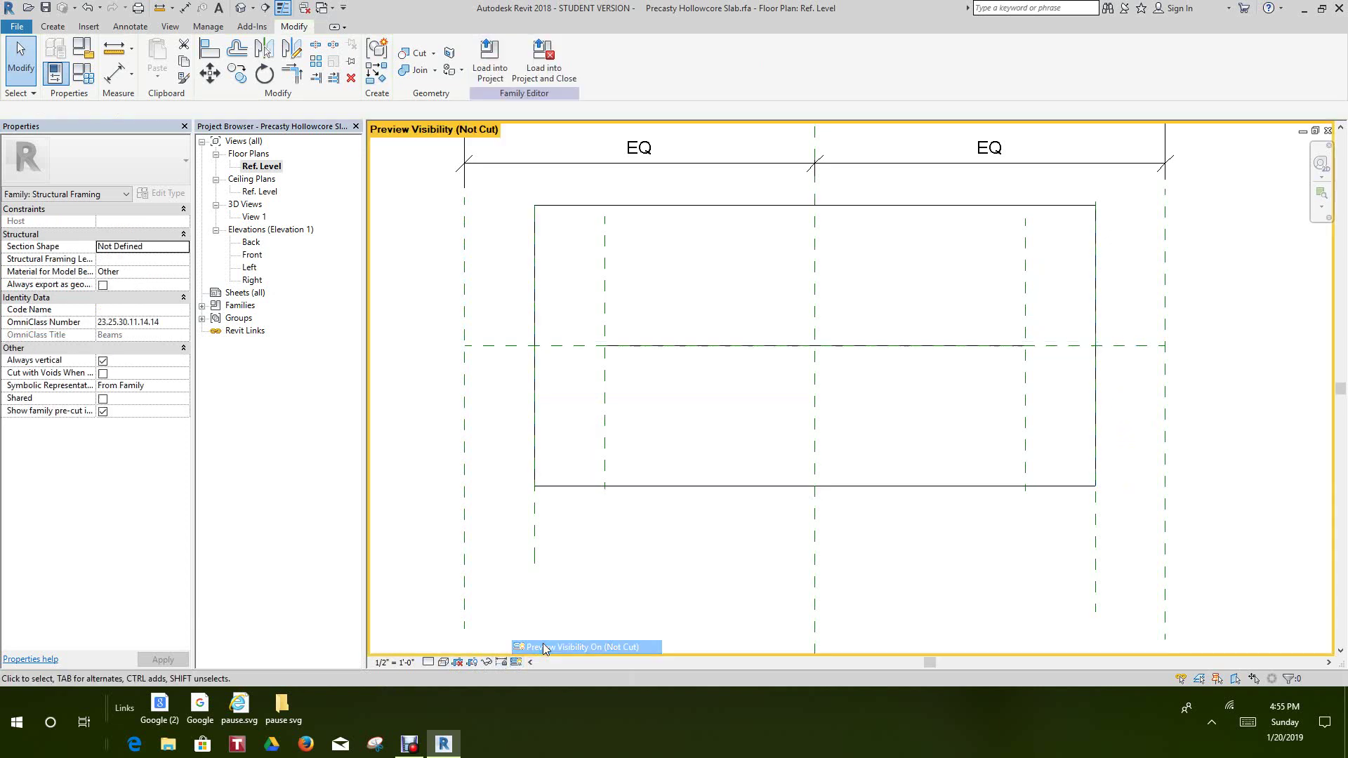
pyautogui.scroll(-2, 713, 439)
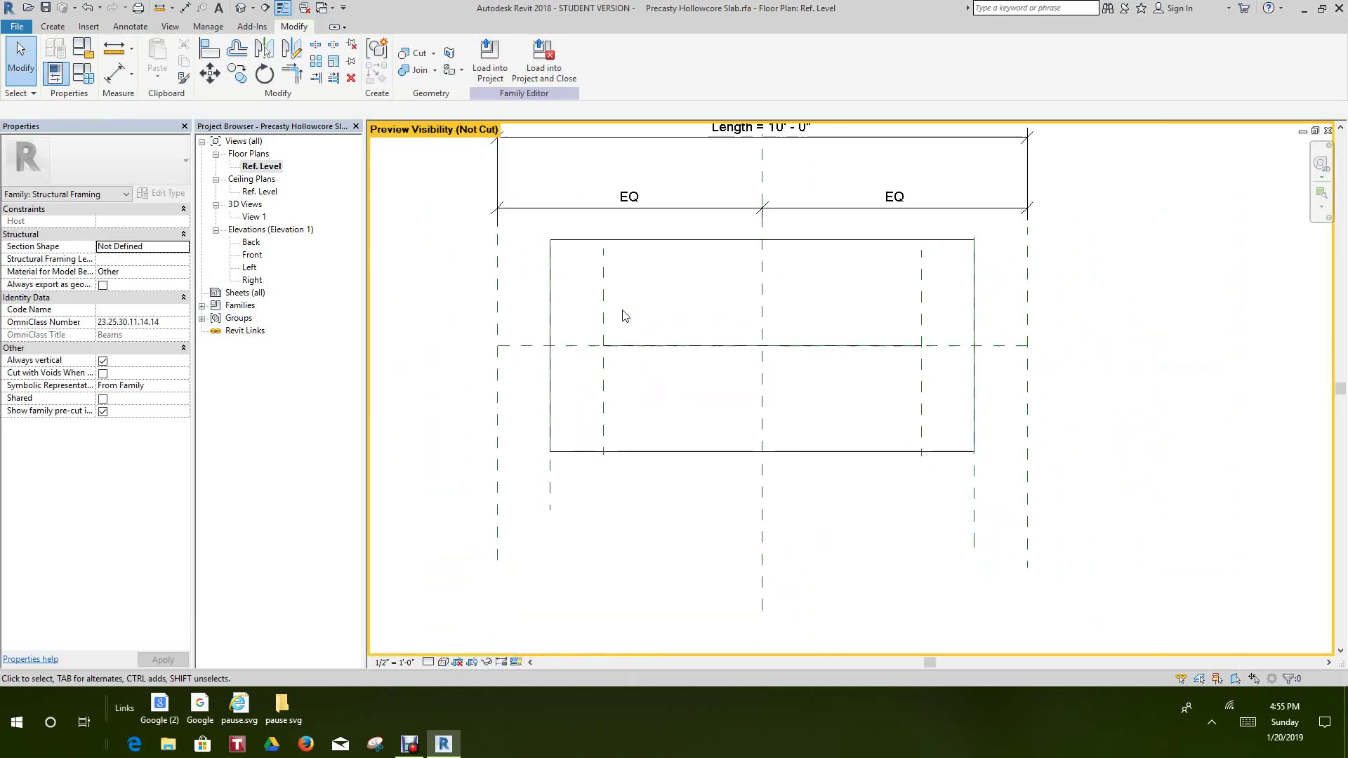
pyautogui.moveTo(625, 316); pyautogui.dragTo(608, 374, button='middle')
pyautogui.scroll(-1, 562, 491)
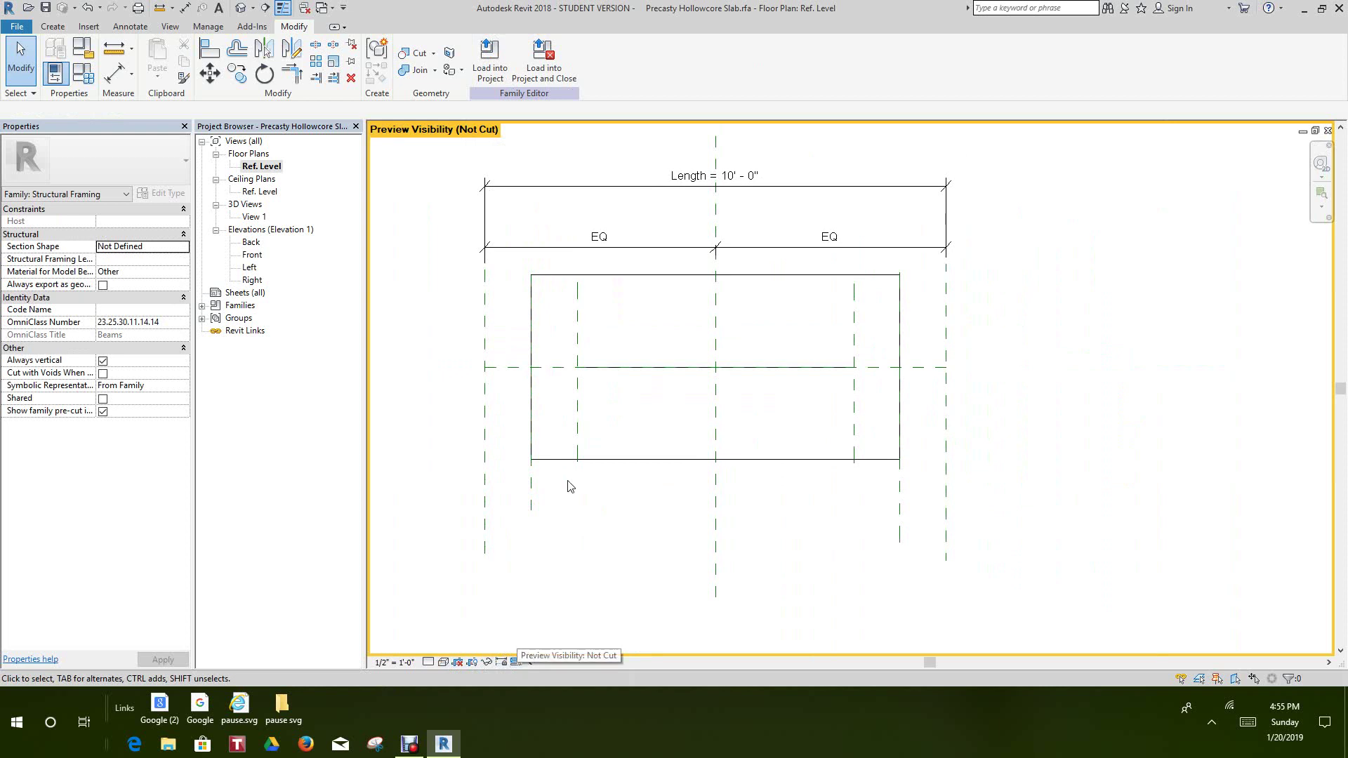
pyautogui.click(517, 663)
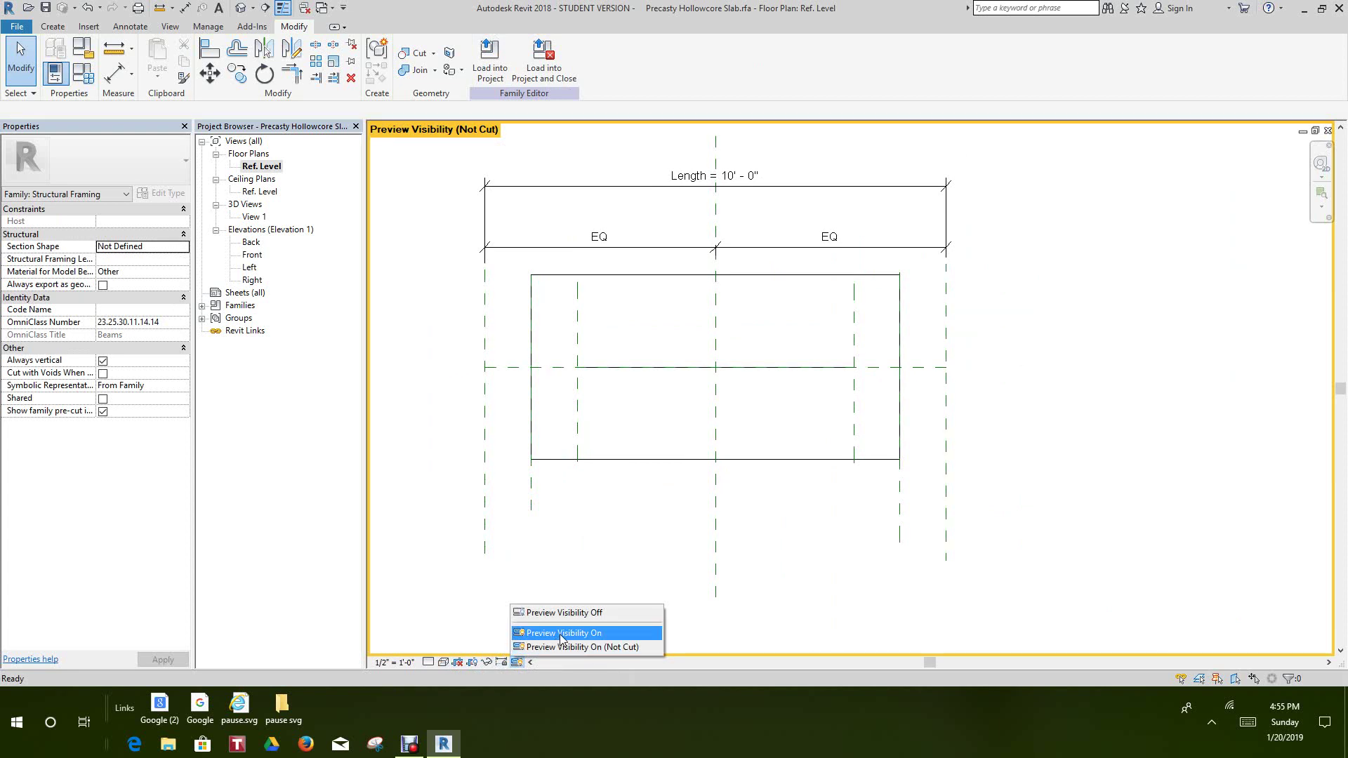
pyautogui.click(567, 614)
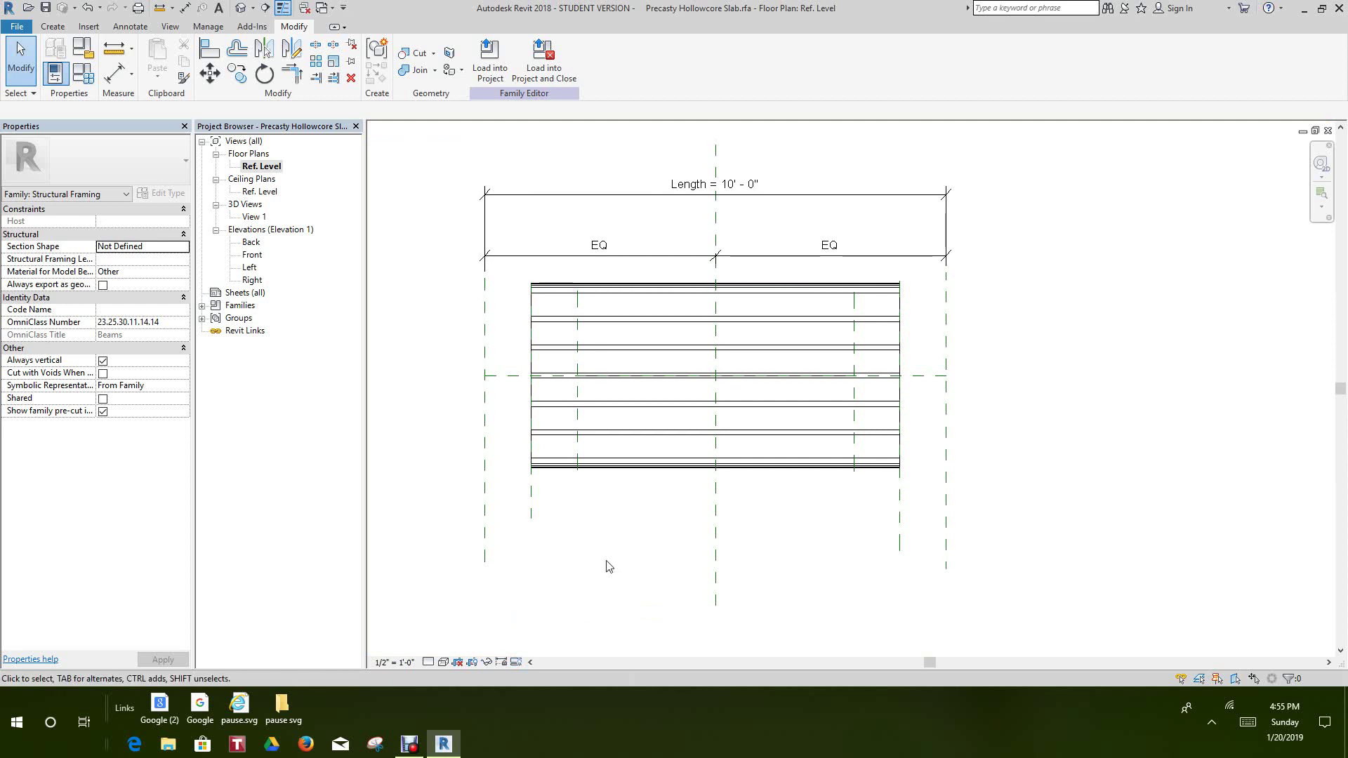
pyautogui.scroll(-3, 610, 576)
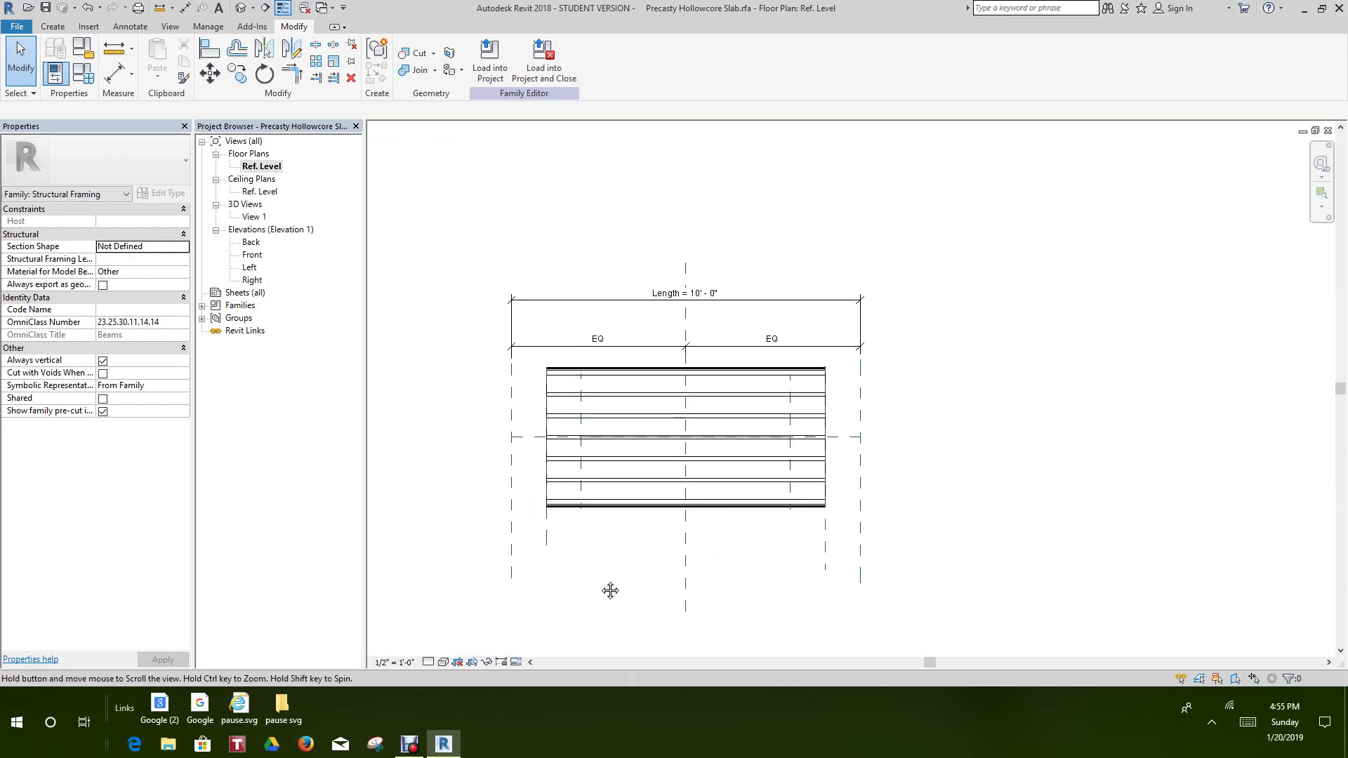
pyautogui.scroll(2, 534, 300)
pyautogui.moveTo(534, 299); pyautogui.dragTo(512, 268, button='middle')
pyautogui.scroll(2, 512, 267)
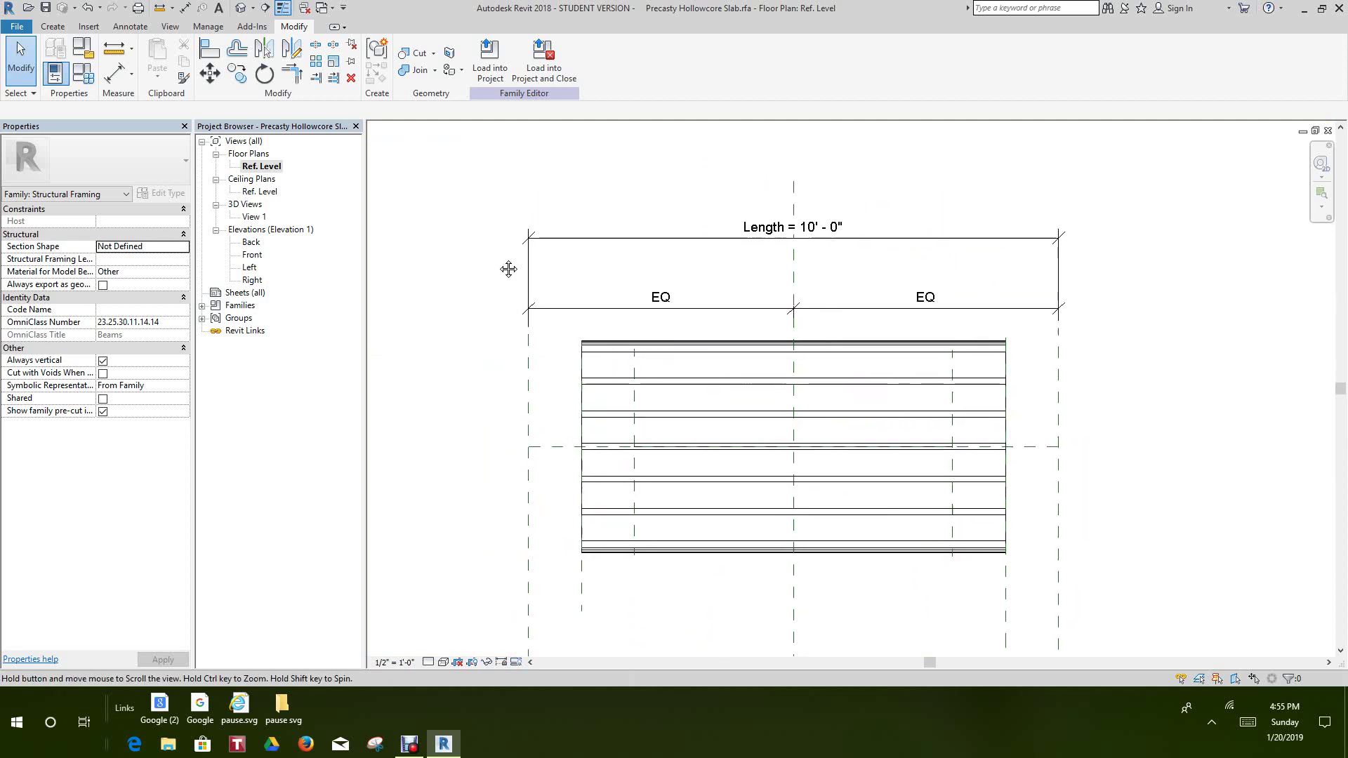
pyautogui.click(261, 167)
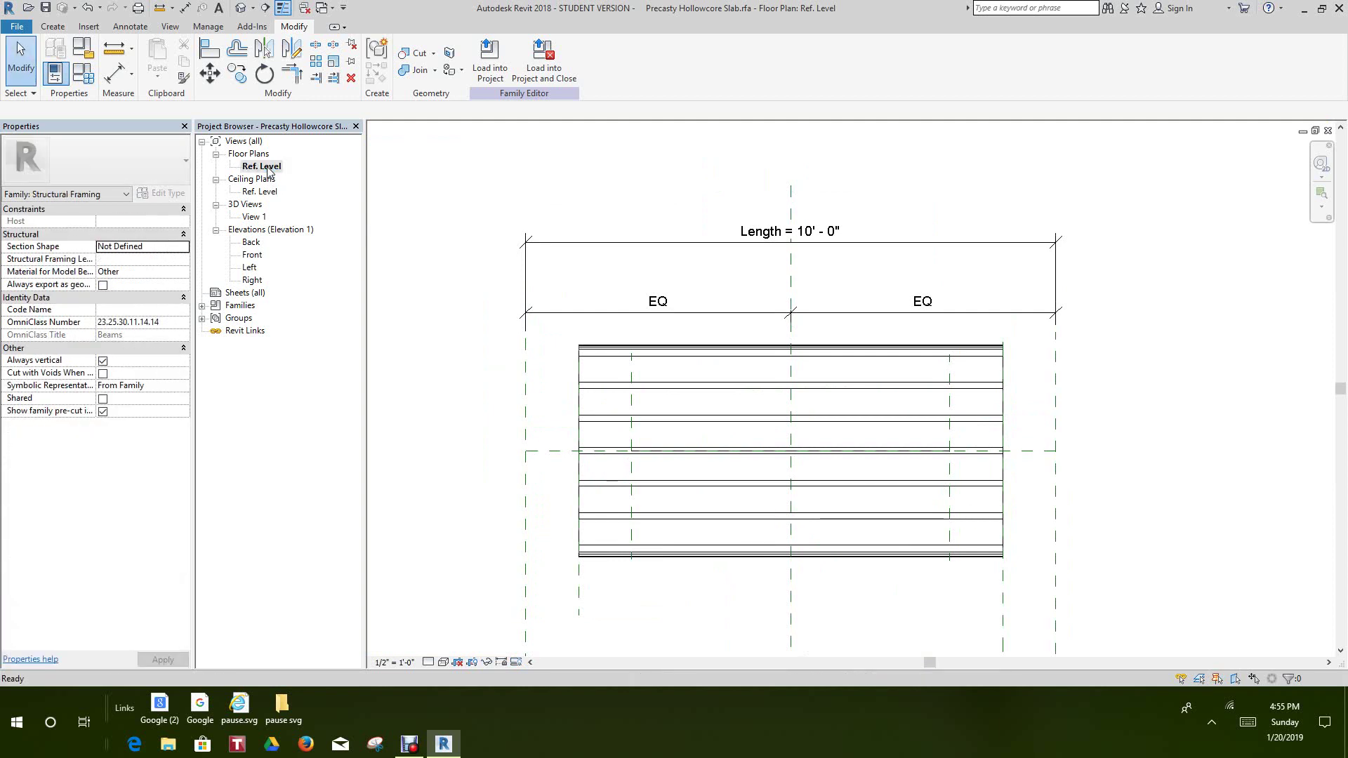
pyautogui.moveTo(600, 391); pyautogui.dragTo(597, 430, button='middle')
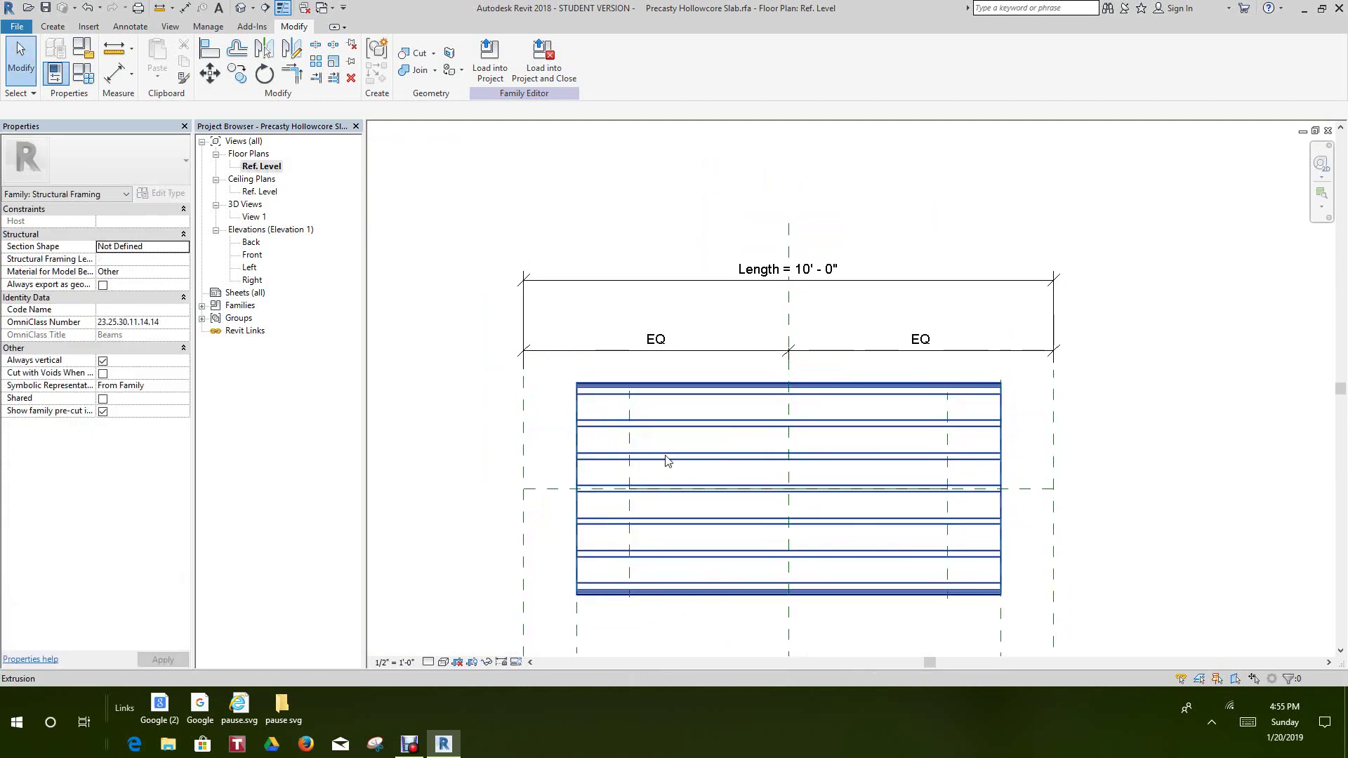
pyautogui.scroll(-1, 624, 478)
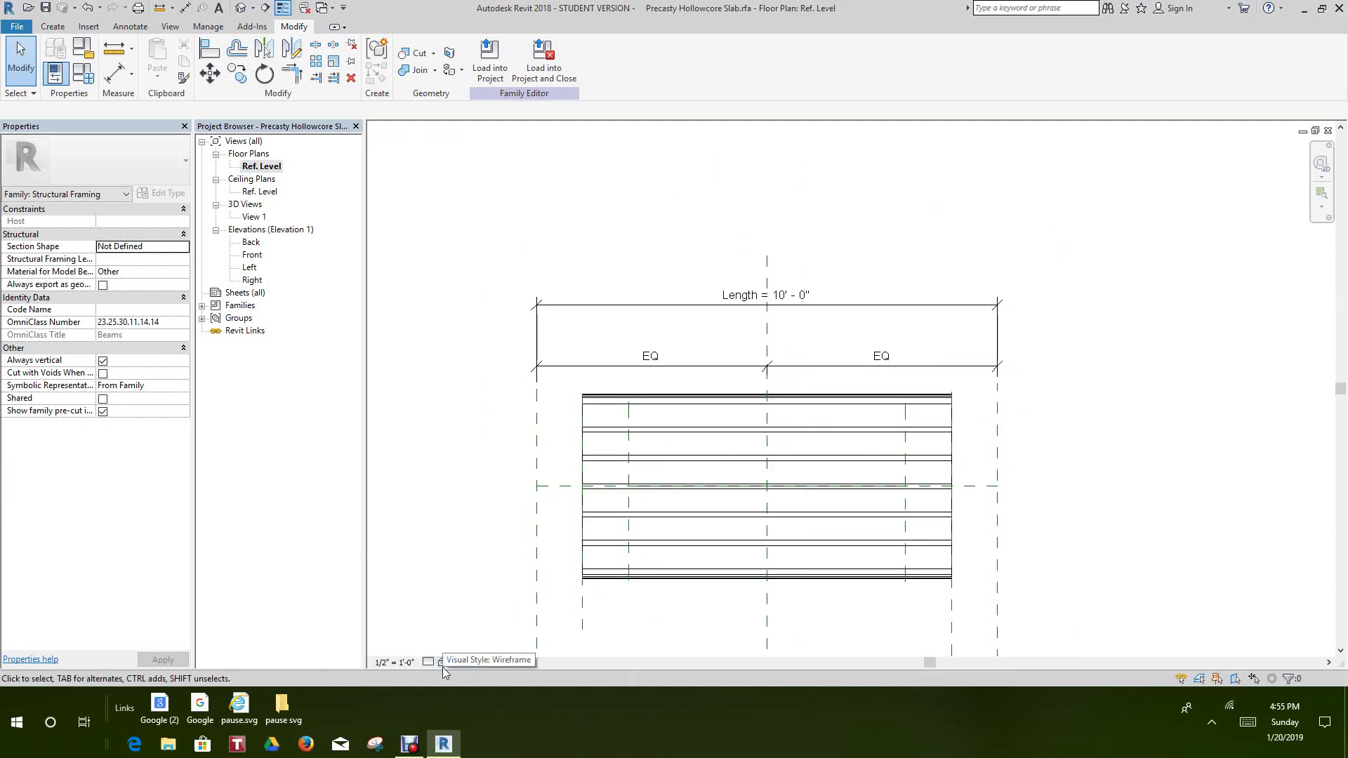
# Step: Start the Symbolic Line command with the Hidden Lines [projection] subcategory and turn off chaining
pyautogui.scroll(3, 467, 545)
pyautogui.moveTo(552, 490)
pyautogui.mouseDown(button='middle')
pyautogui.moveTo(572, 511)
pyautogui.moveTo(551, 431)
pyautogui.mouseUp(button='middle')
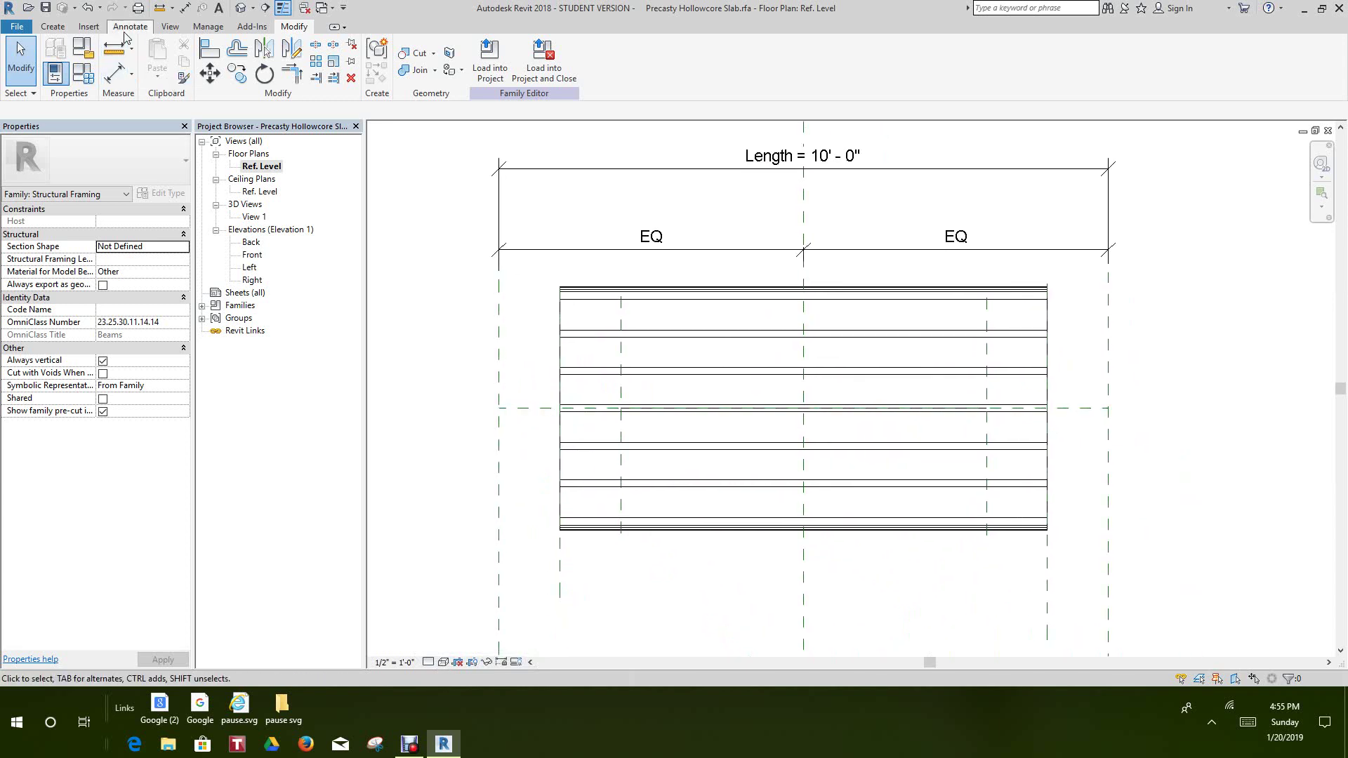
pyautogui.click(127, 28)
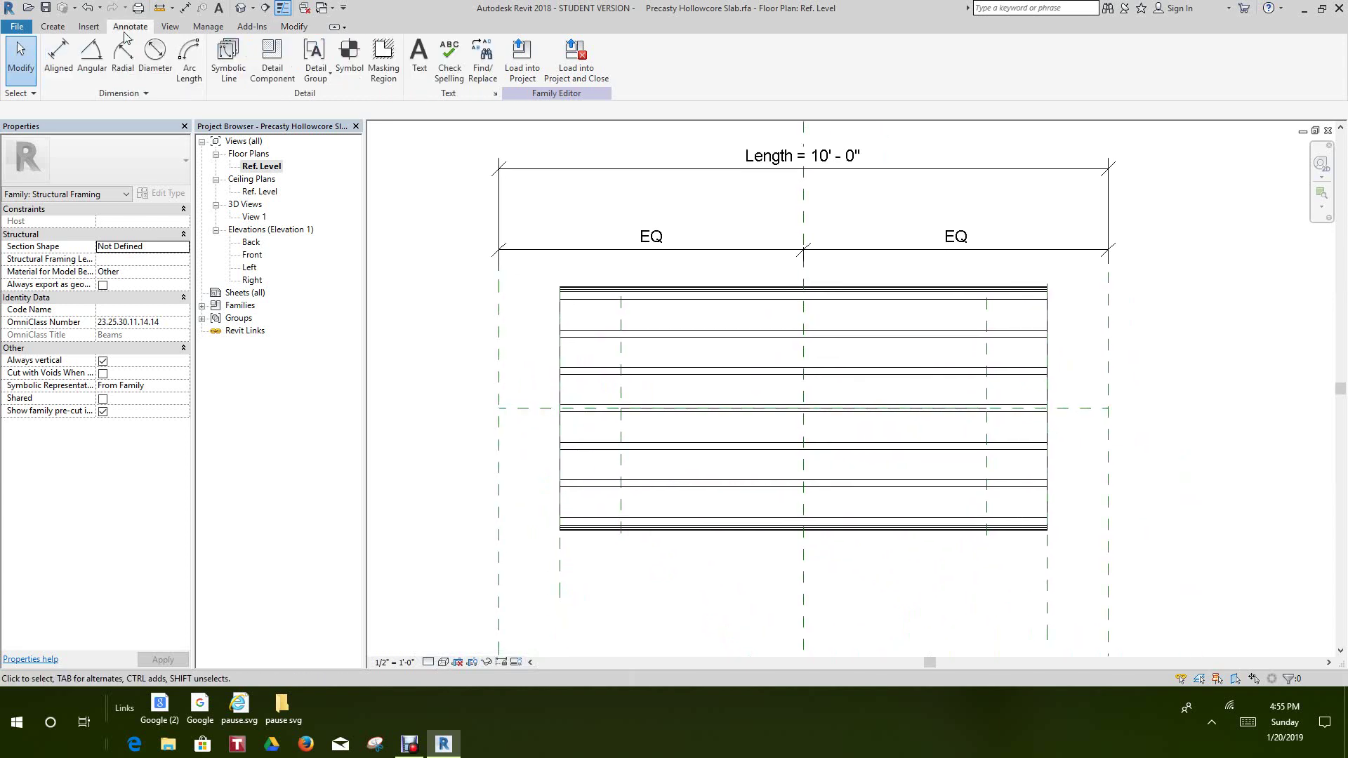
pyautogui.click(232, 55)
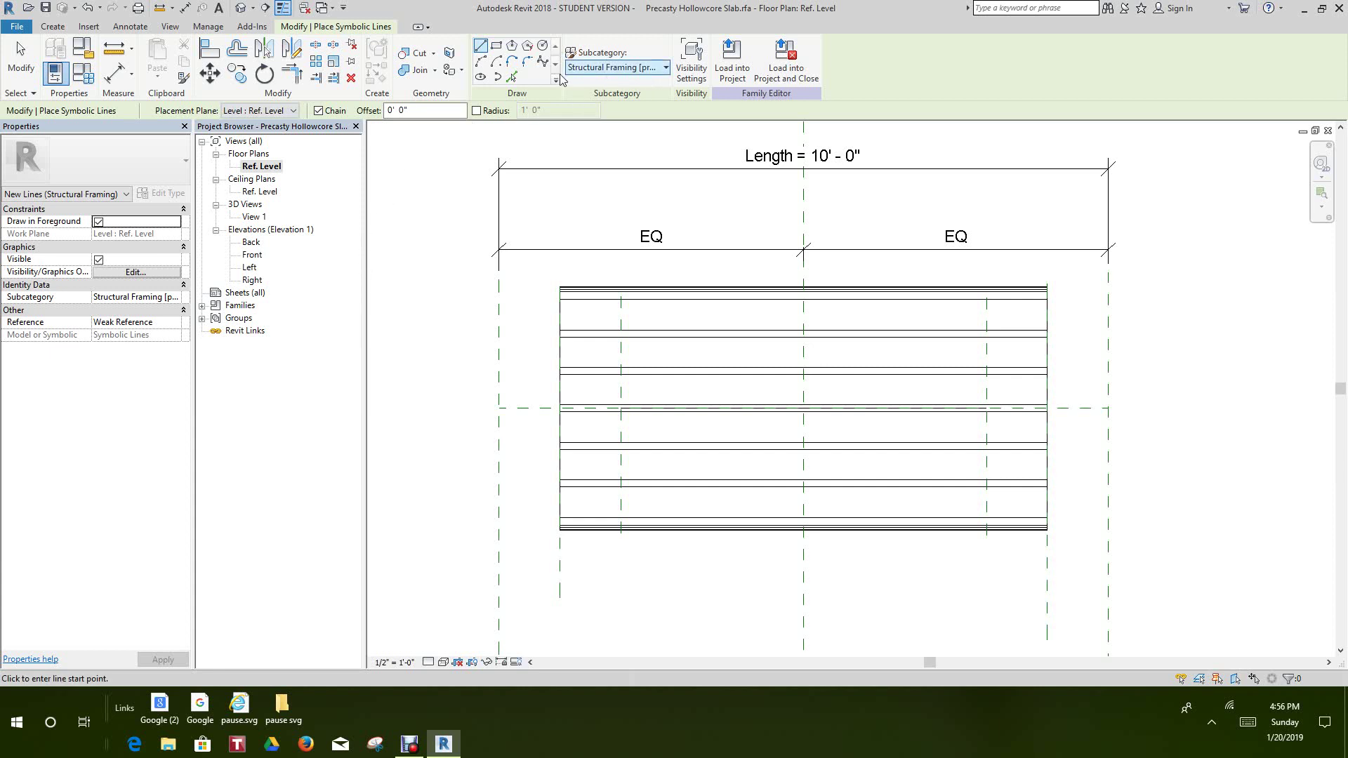
pyautogui.click(666, 68)
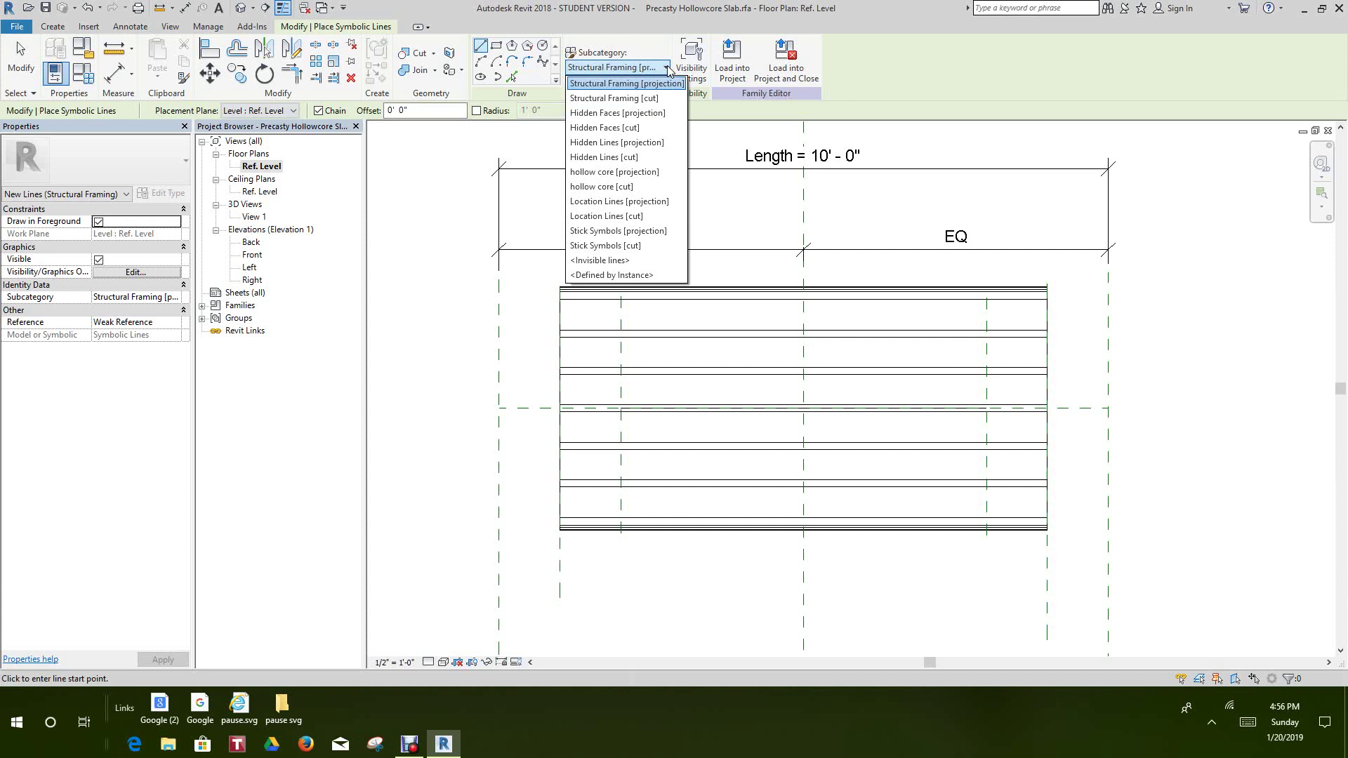
pyautogui.click(631, 144)
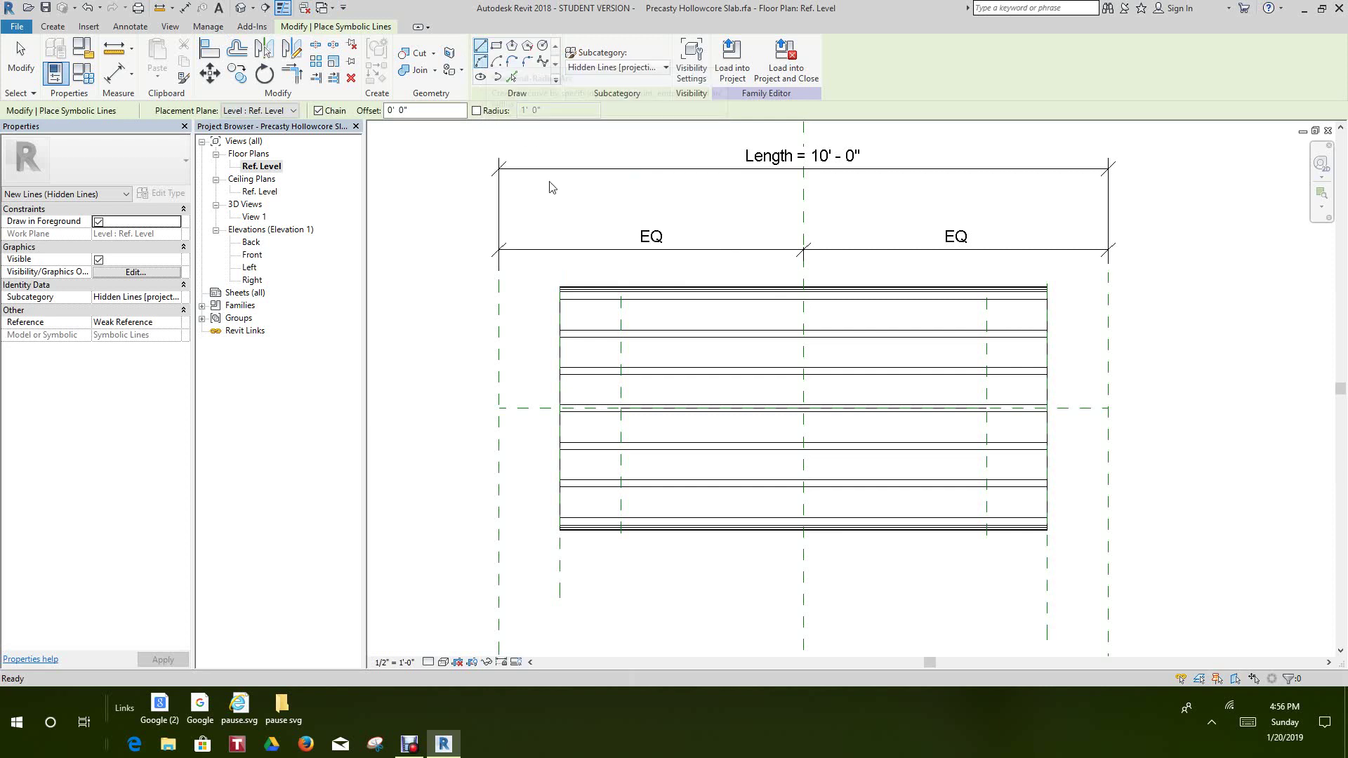
pyautogui.click(500, 407)
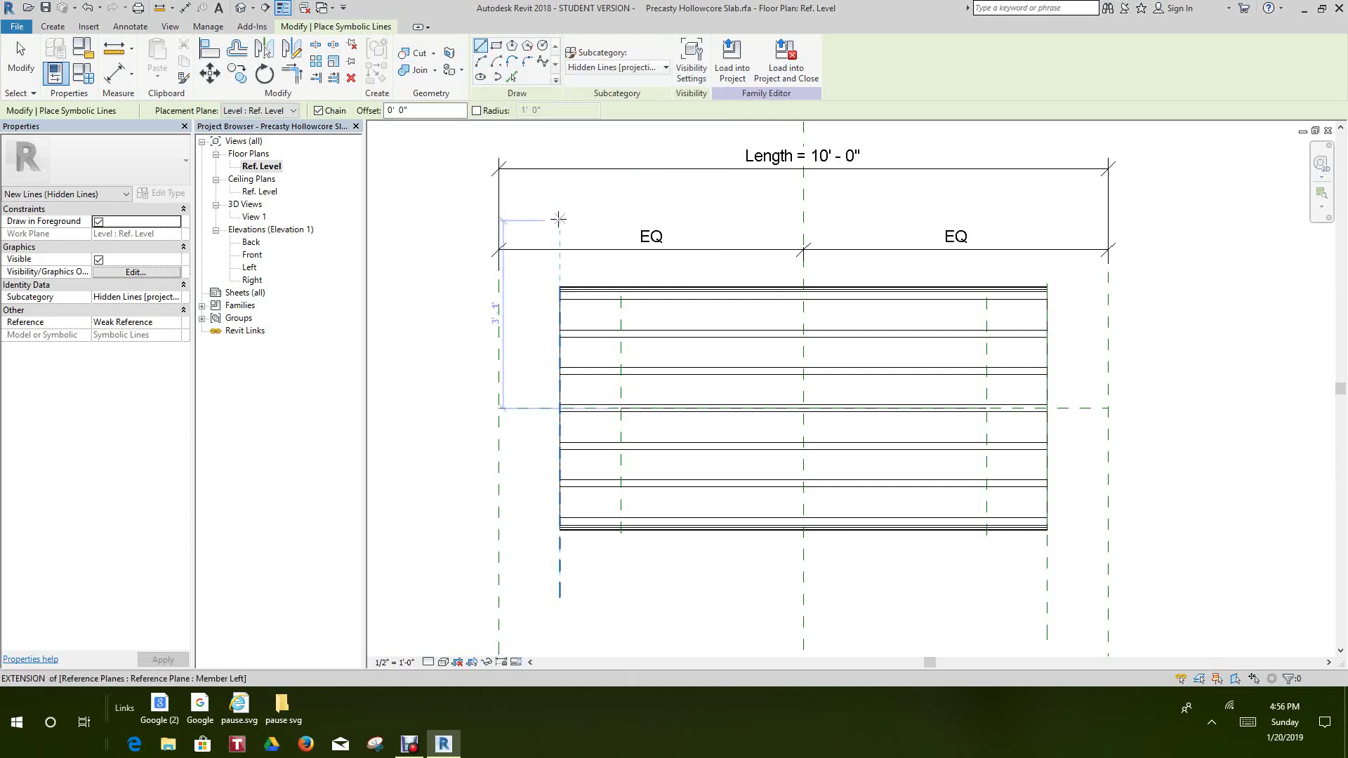
pyautogui.press('Escape')
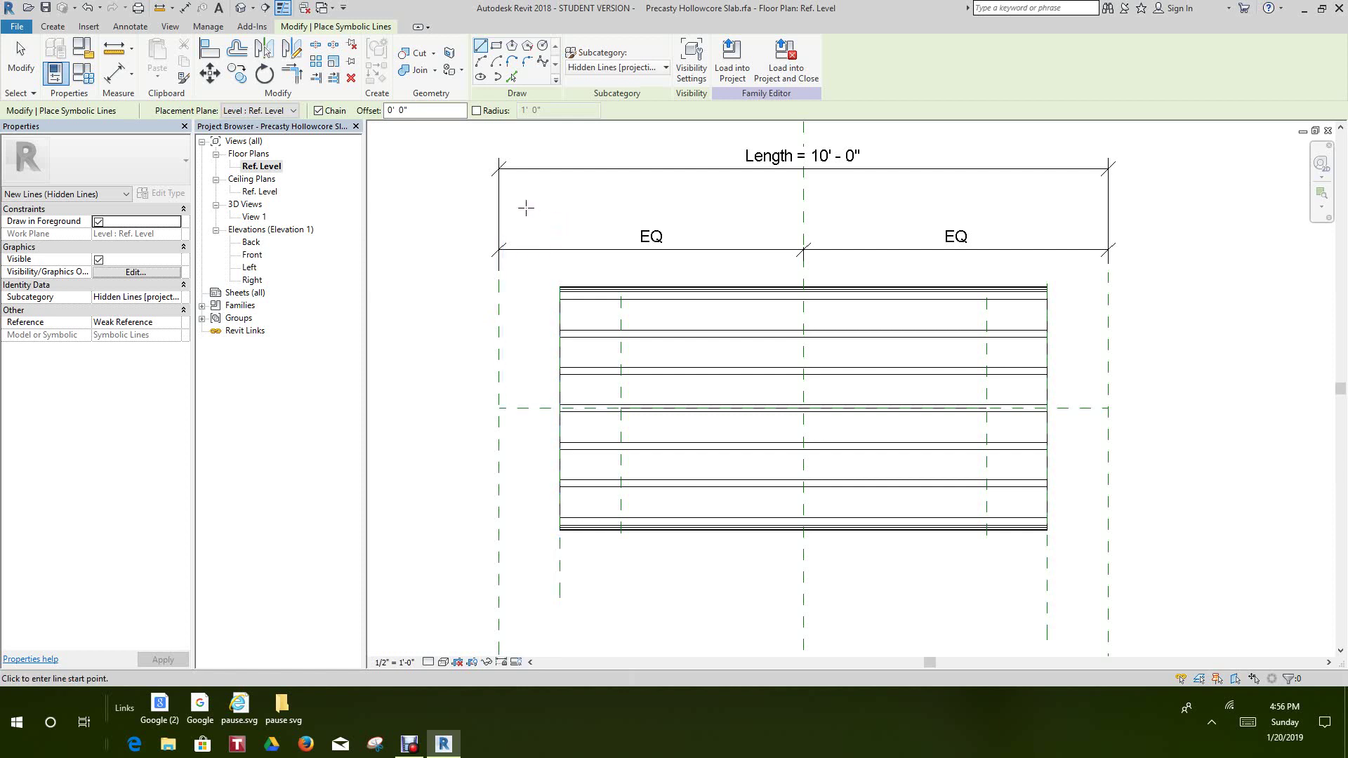
pyautogui.click(318, 111)
pyautogui.click(318, 111)
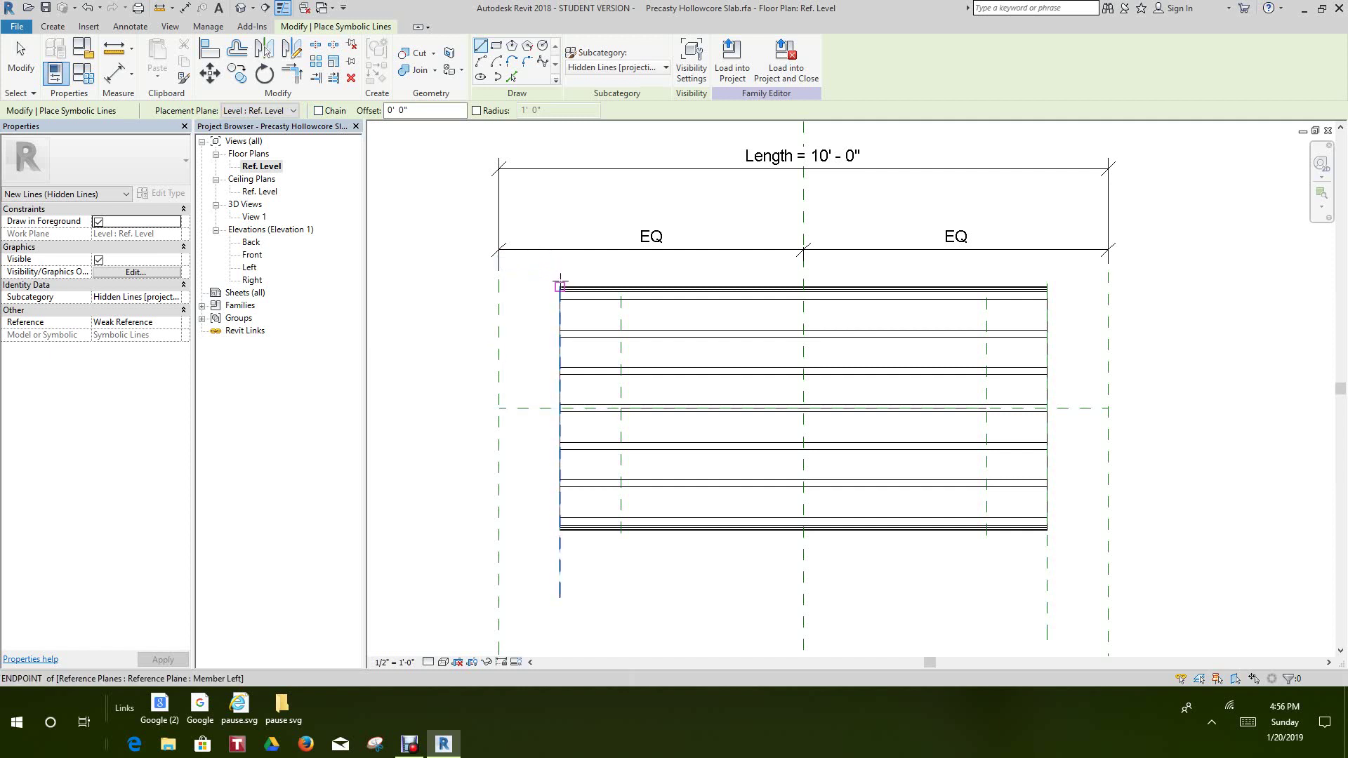
# Step: Draw two hidden symbolic lines over the upper and lower edges of the topmost core, spanning the slab's full length
pyautogui.scroll(3, 555, 289)
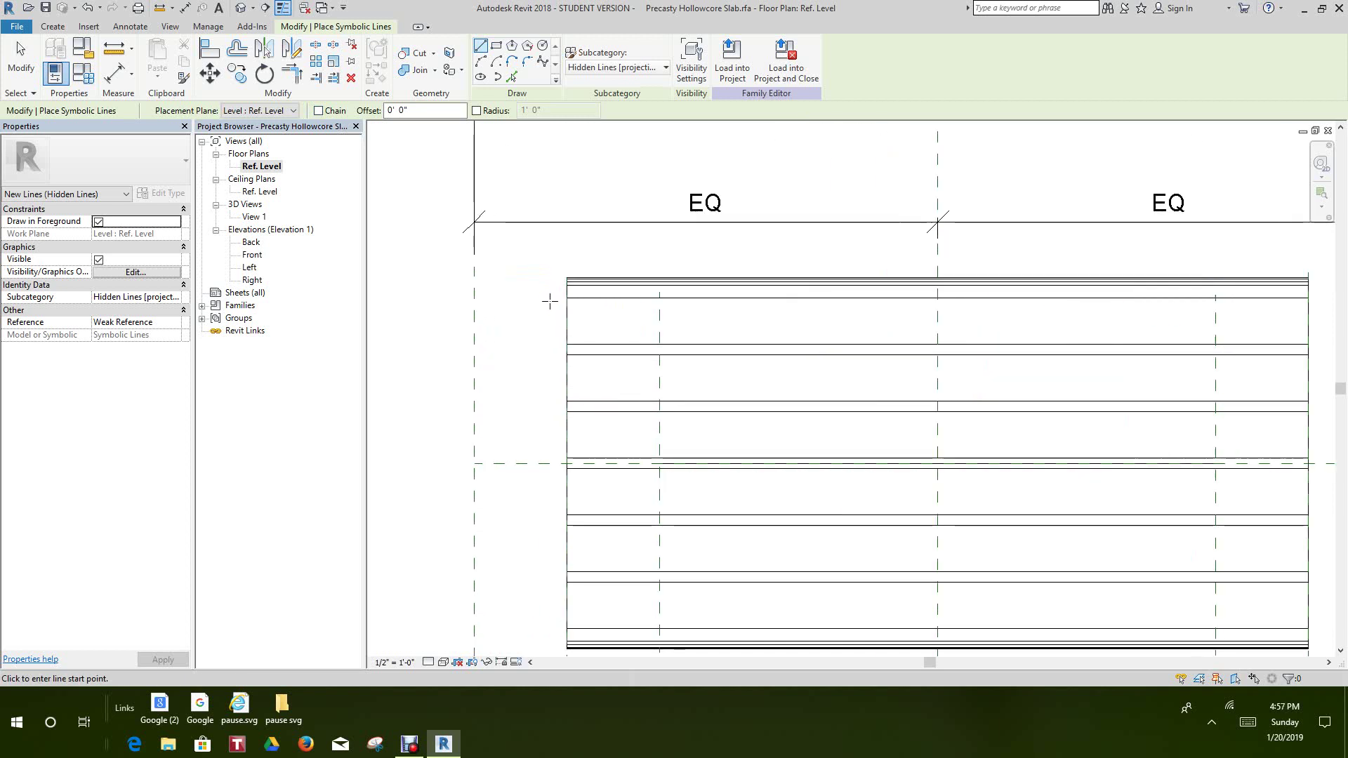
pyautogui.click(559, 299)
pyautogui.scroll(-2, 812, 313)
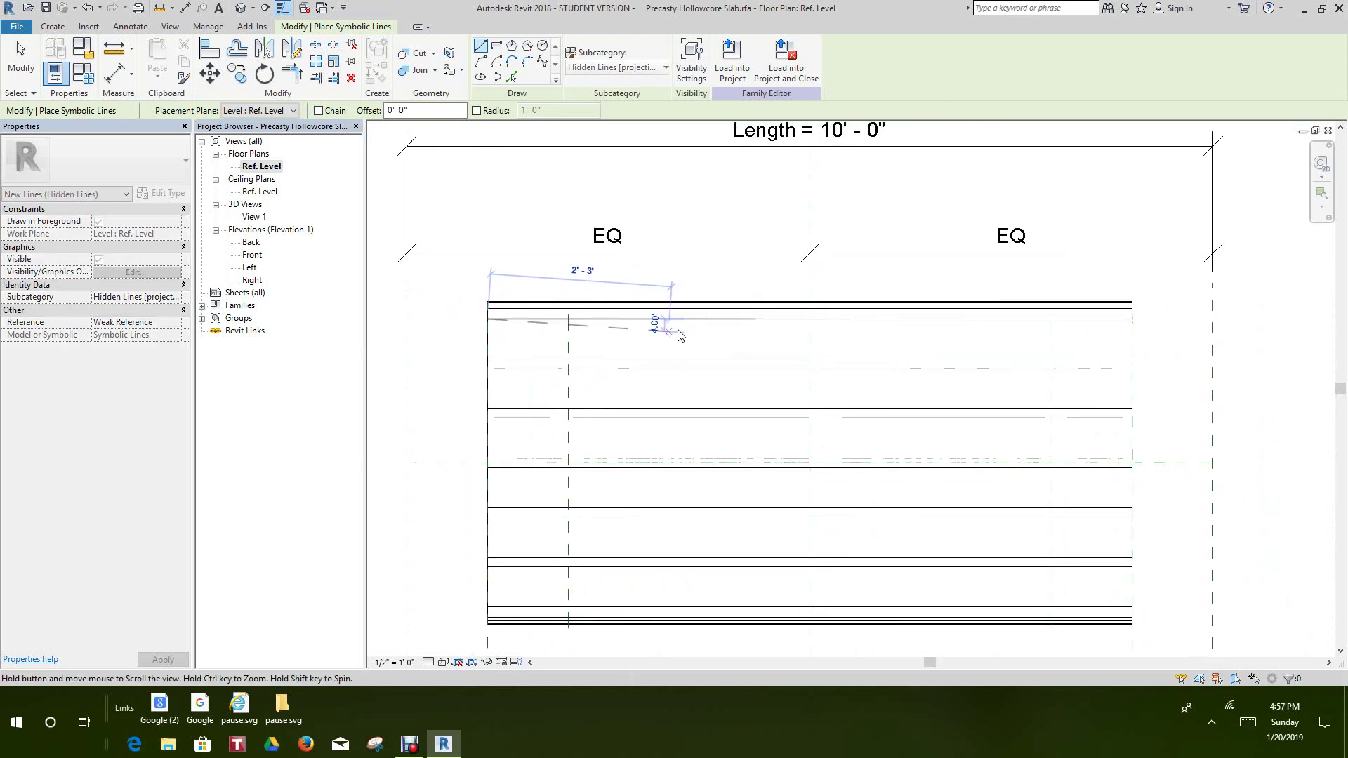
pyautogui.click(1133, 319)
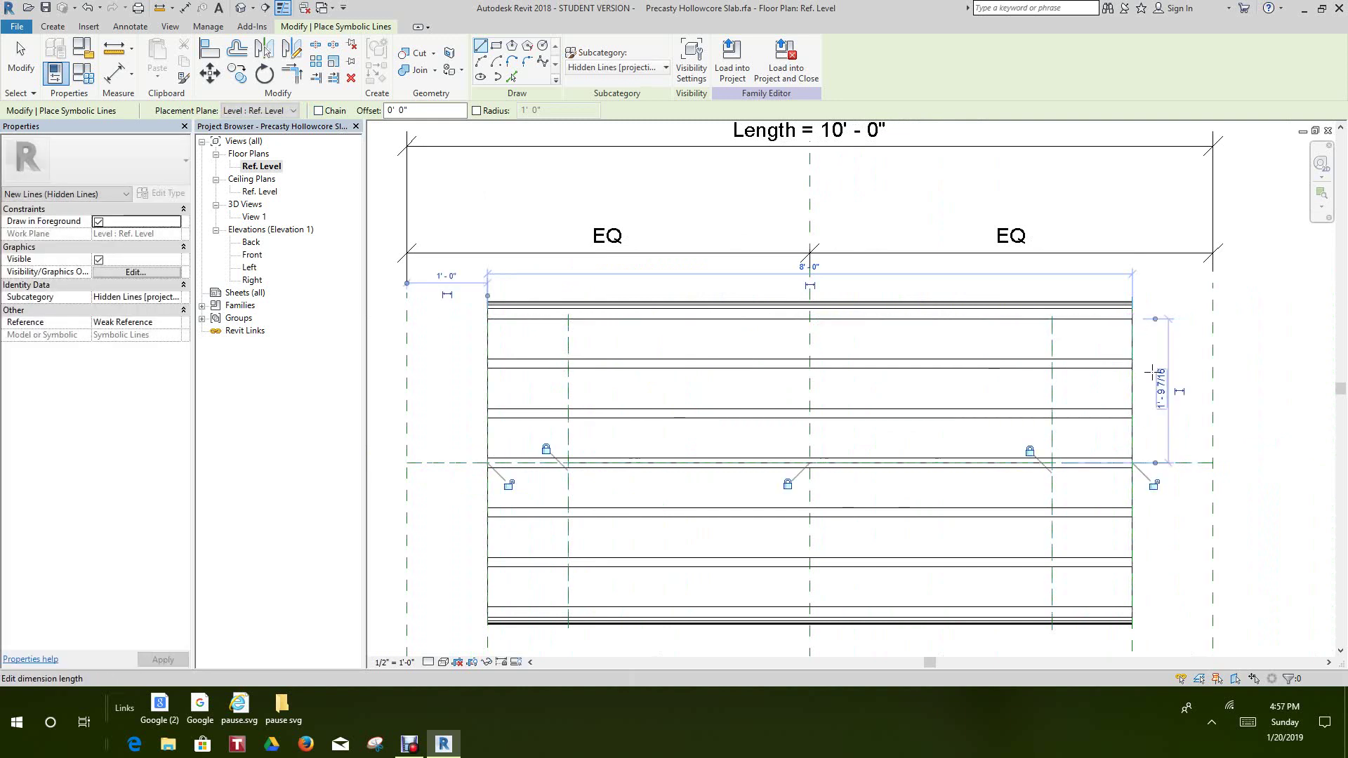
pyautogui.click(1133, 359)
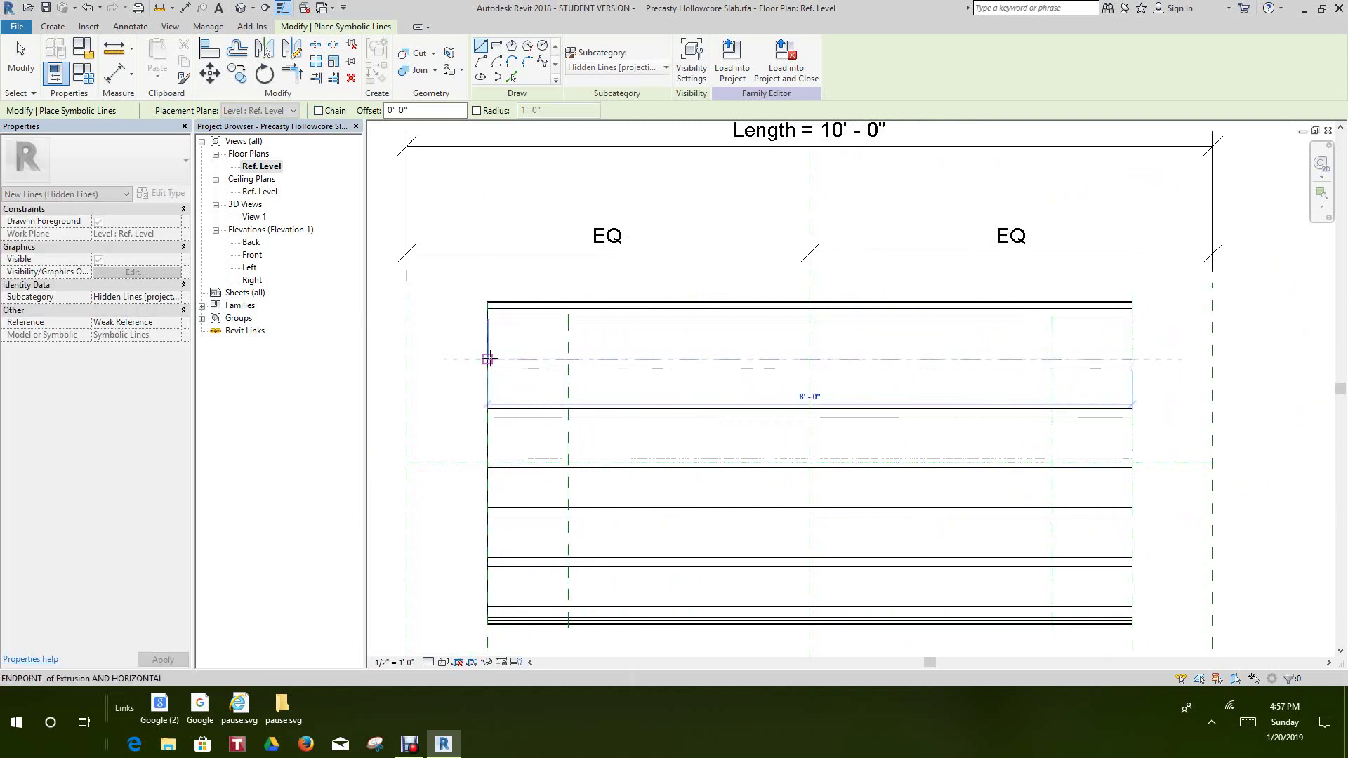
pyautogui.click(487, 359)
# Step: Trace both long edges of the second and third cores from the top with full-length hidden symbolic lines
pyautogui.click(487, 359)
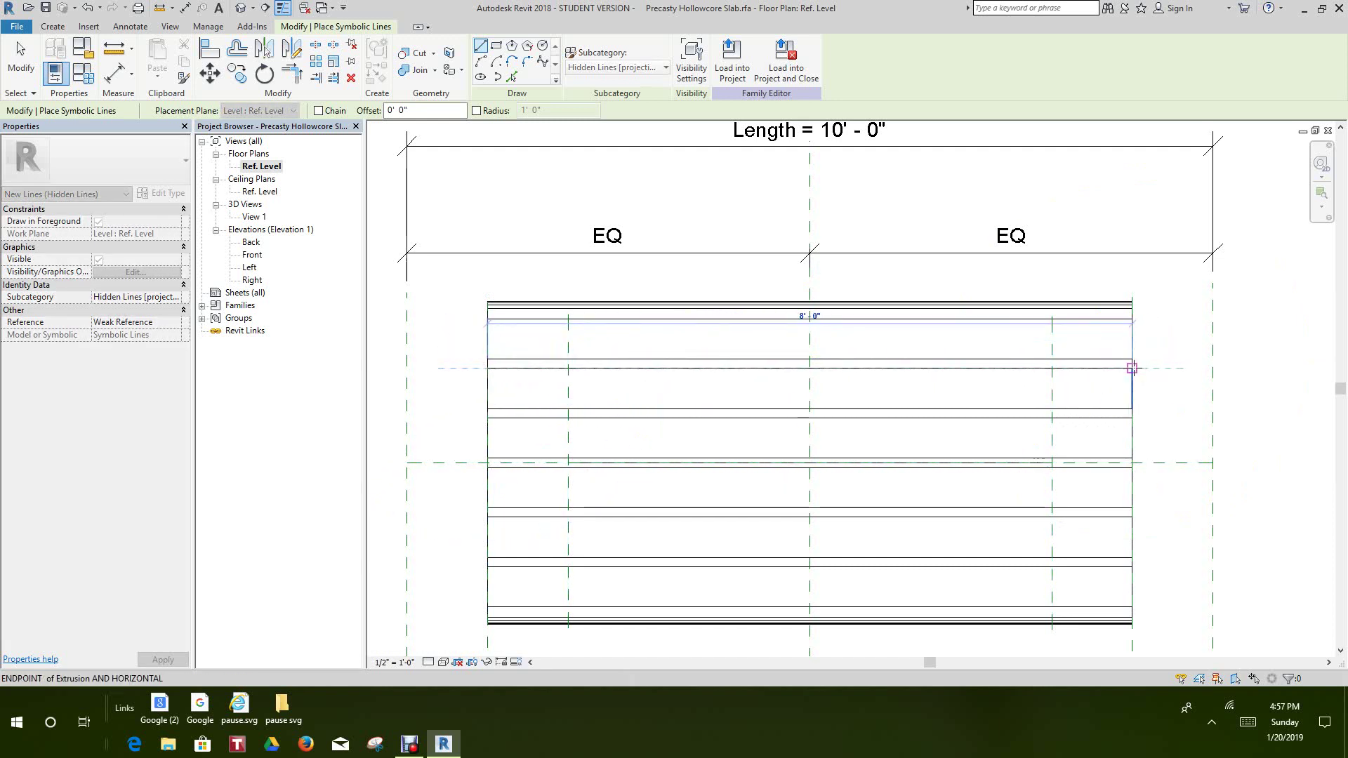
pyautogui.click(1133, 366)
pyautogui.click(1132, 409)
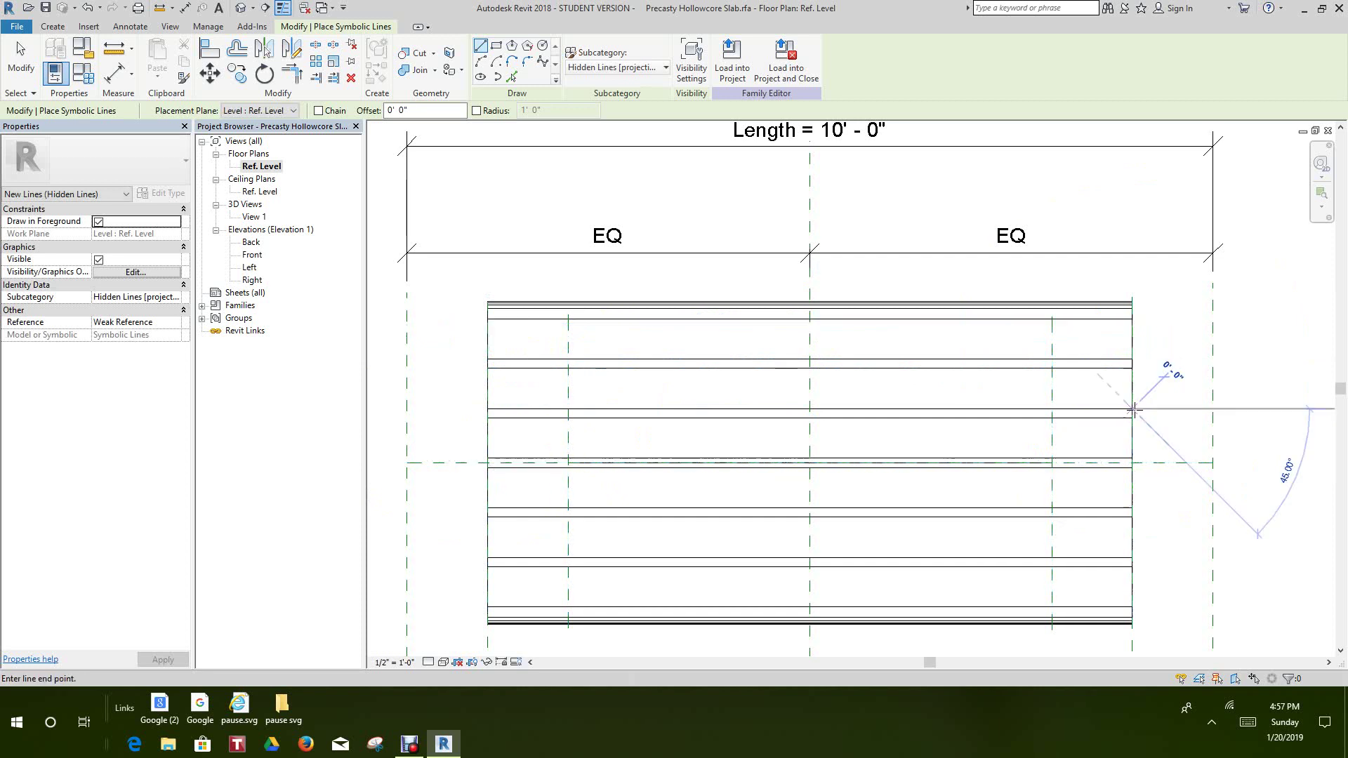
pyautogui.click(488, 410)
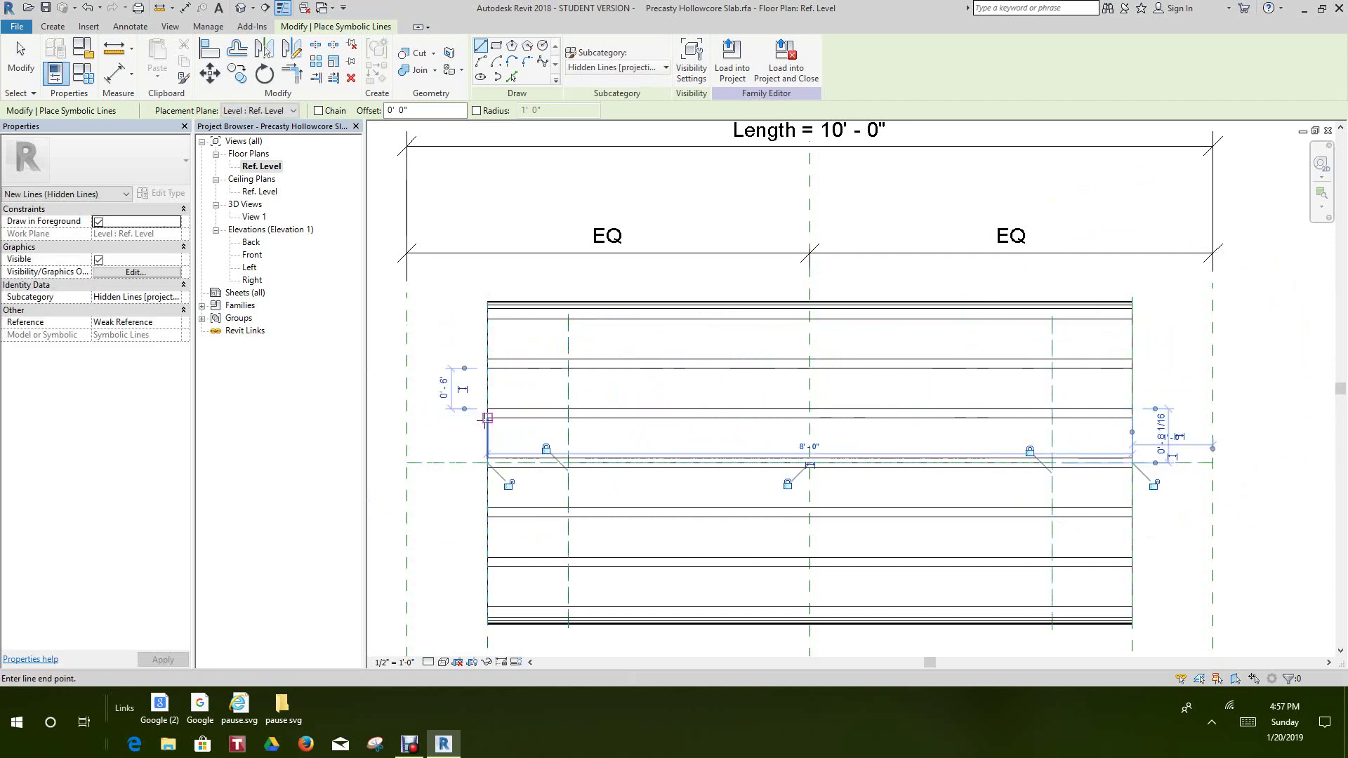
pyautogui.click(487, 418)
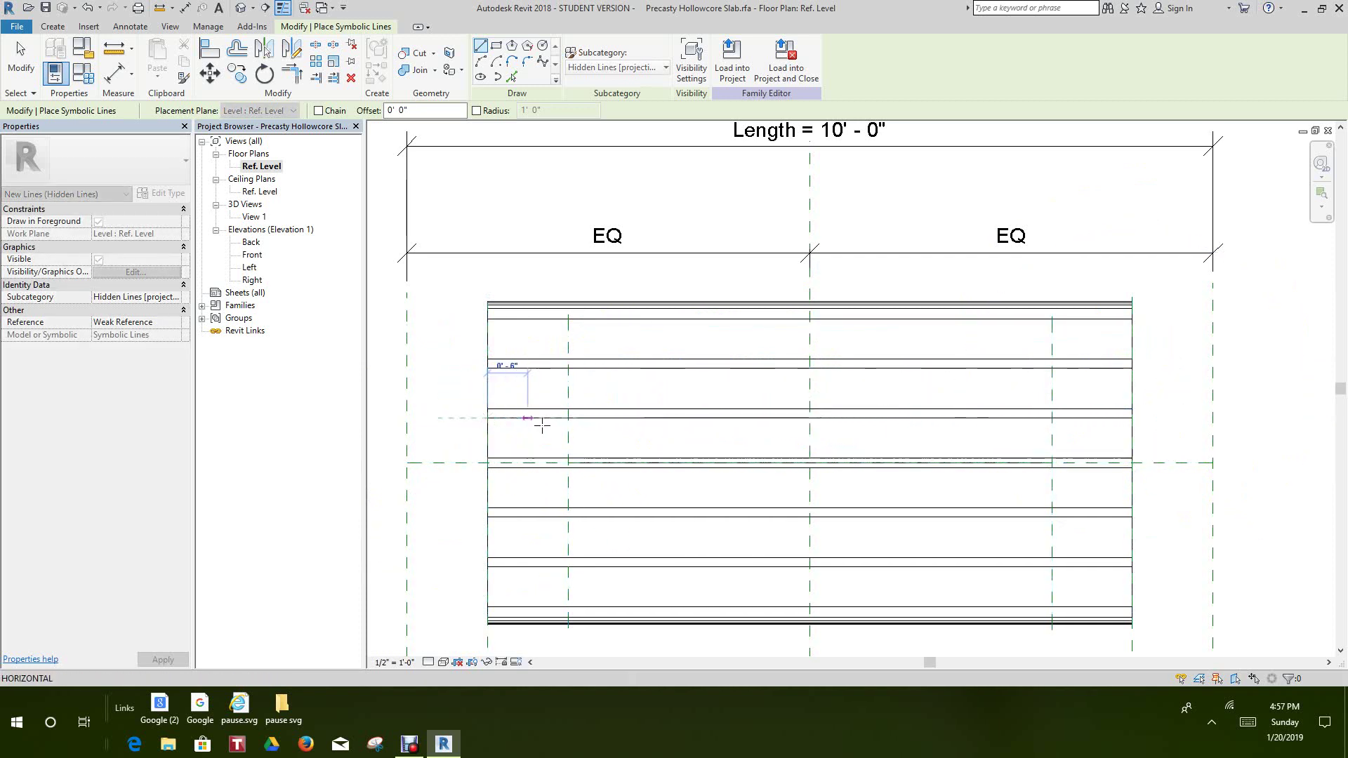
pyautogui.click(1132, 418)
pyautogui.click(1132, 458)
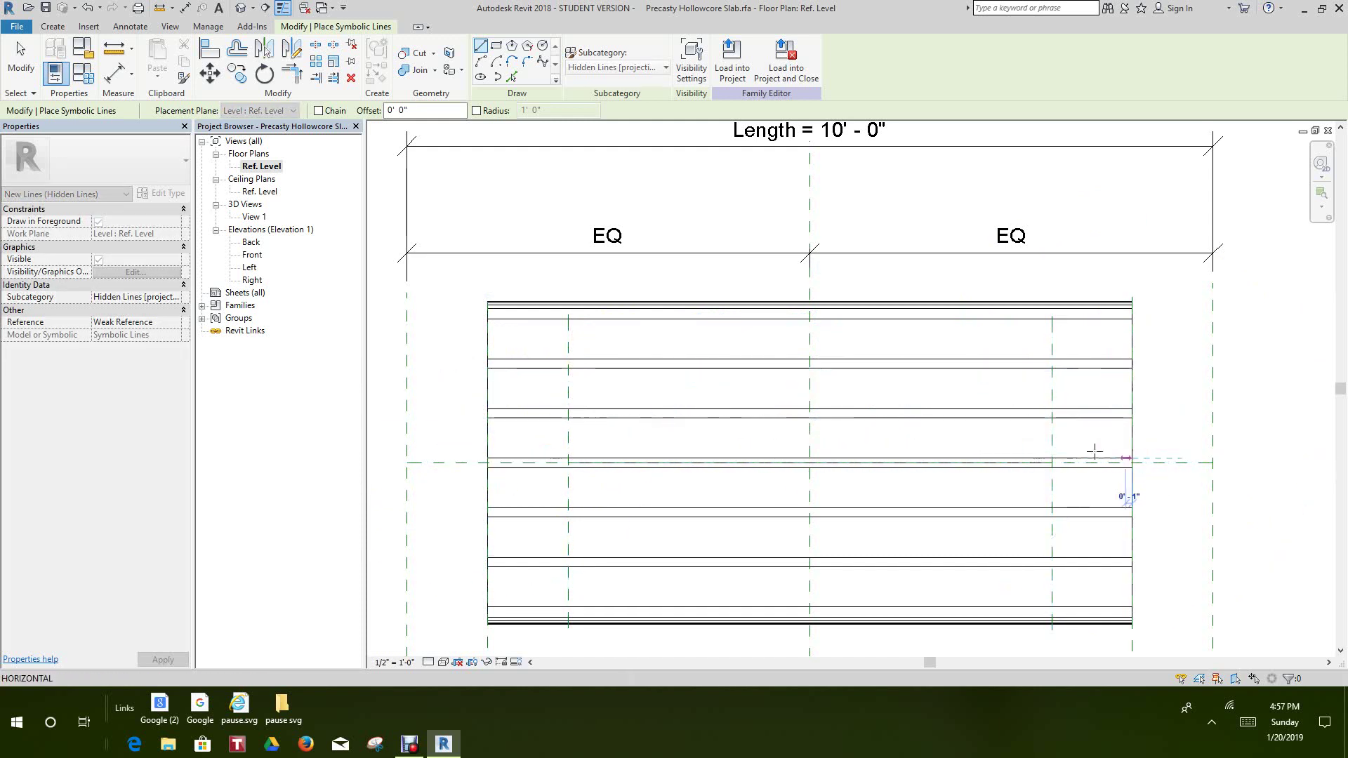
pyautogui.click(486, 467)
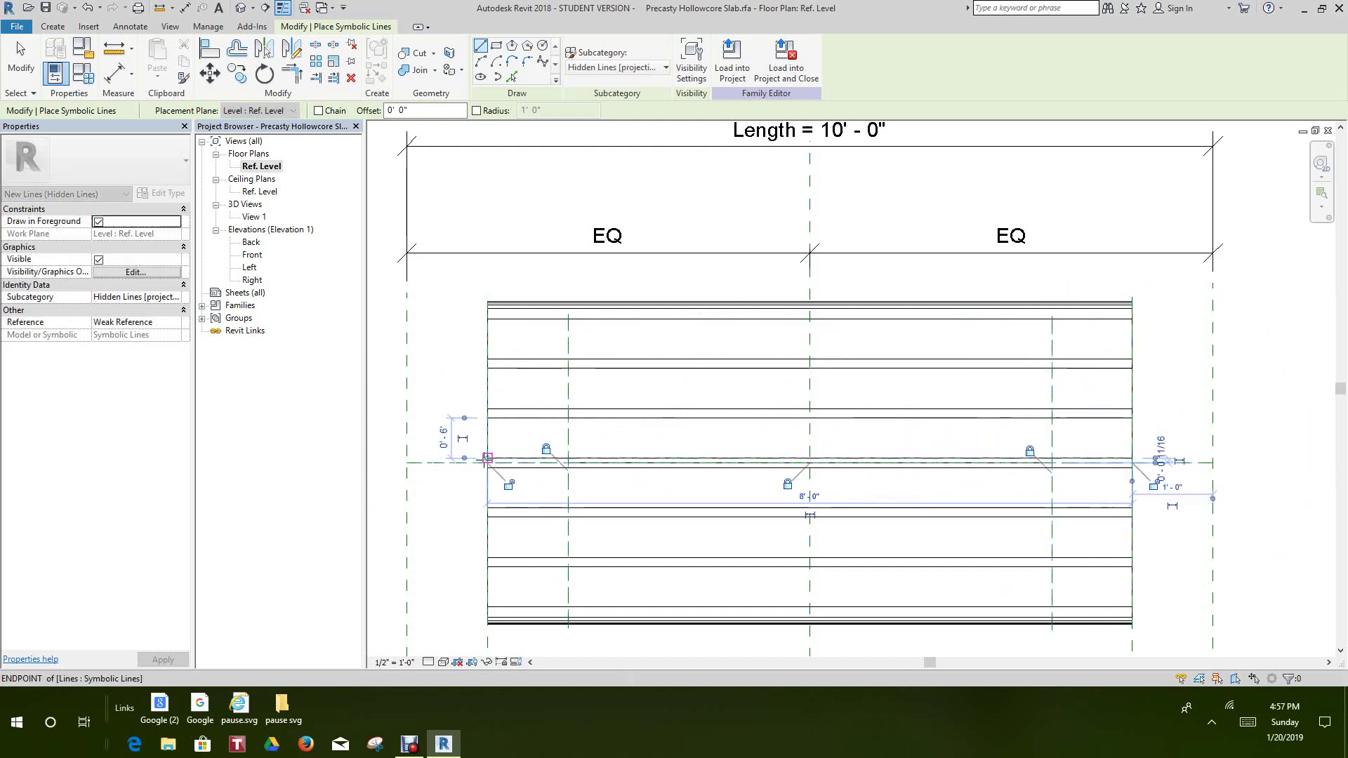
# Step: Trace both long edges of the fourth and fifth cores from the top with full-length hidden symbolic lines
pyautogui.click(488, 468)
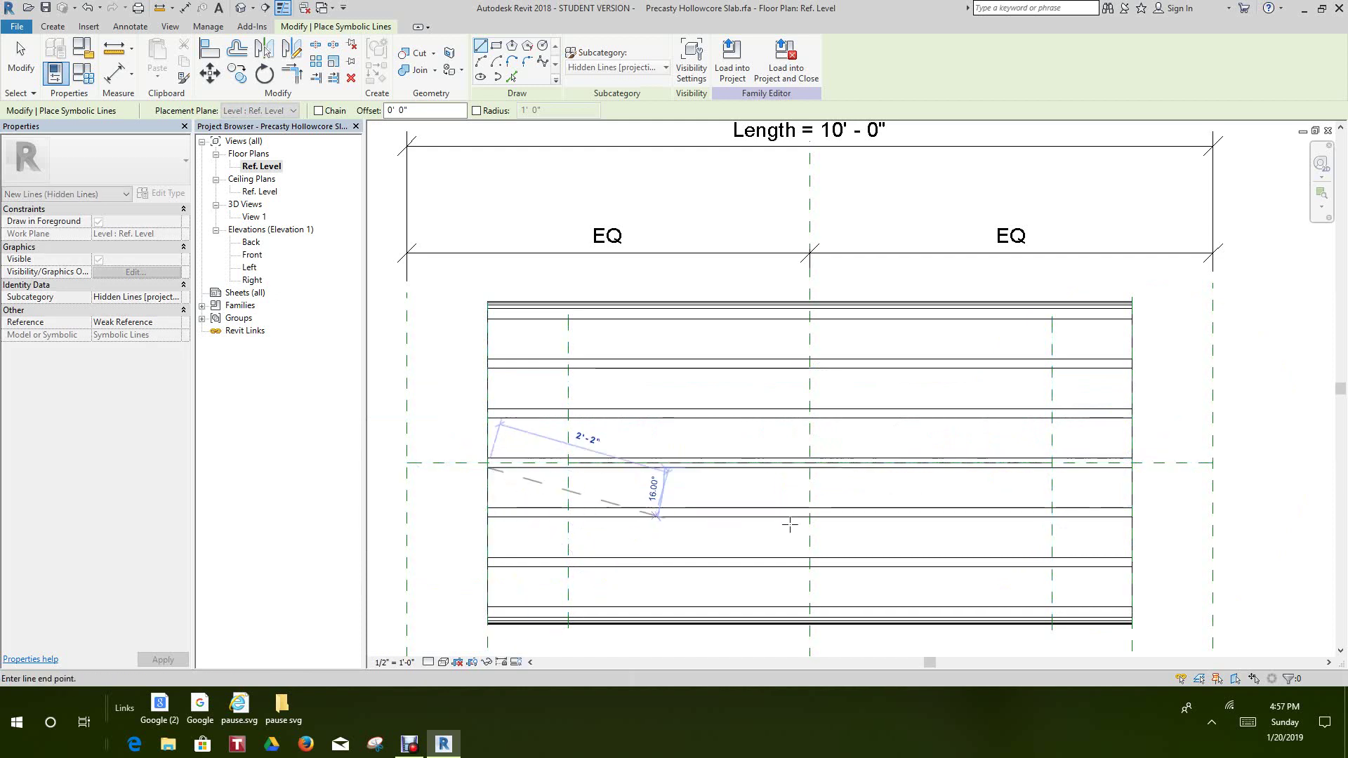
pyautogui.click(1132, 468)
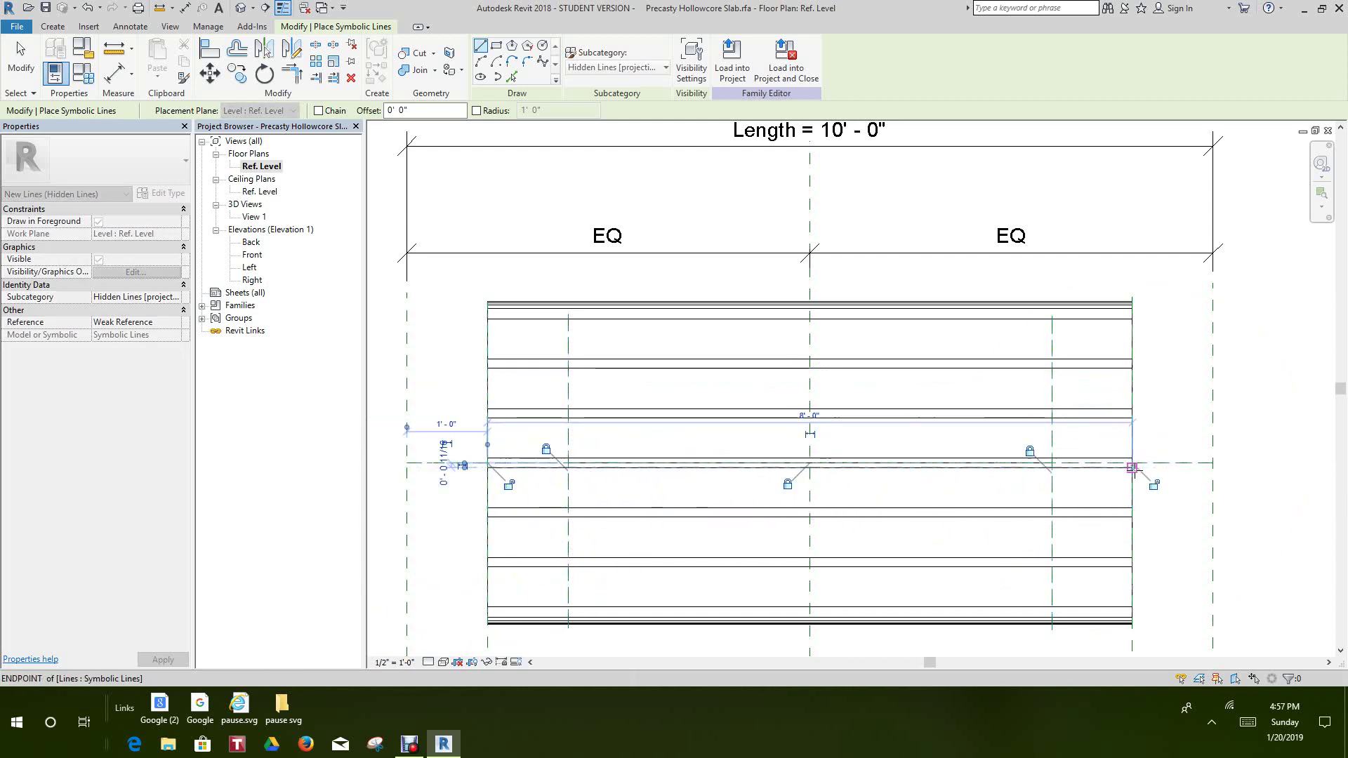
pyautogui.click(1132, 507)
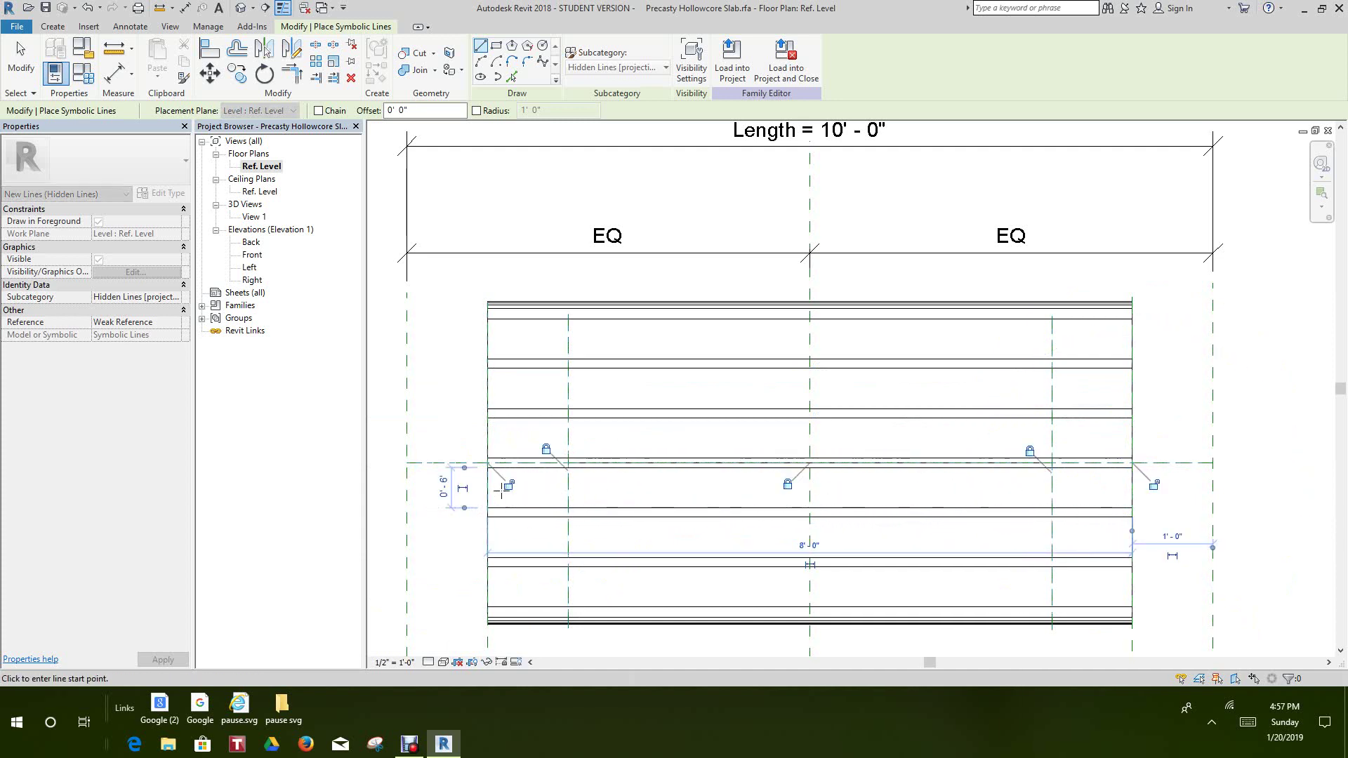
pyautogui.click(489, 507)
pyautogui.click(490, 517)
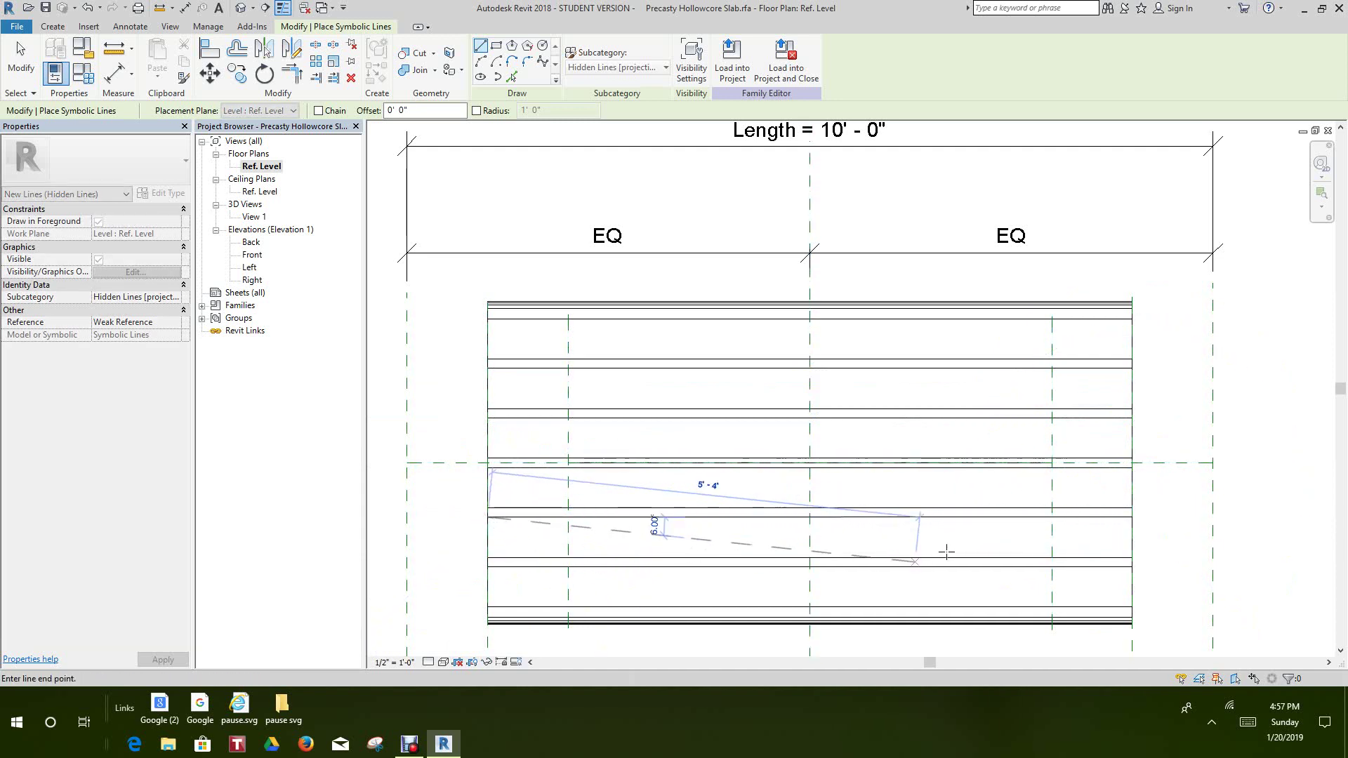
pyautogui.click(1132, 517)
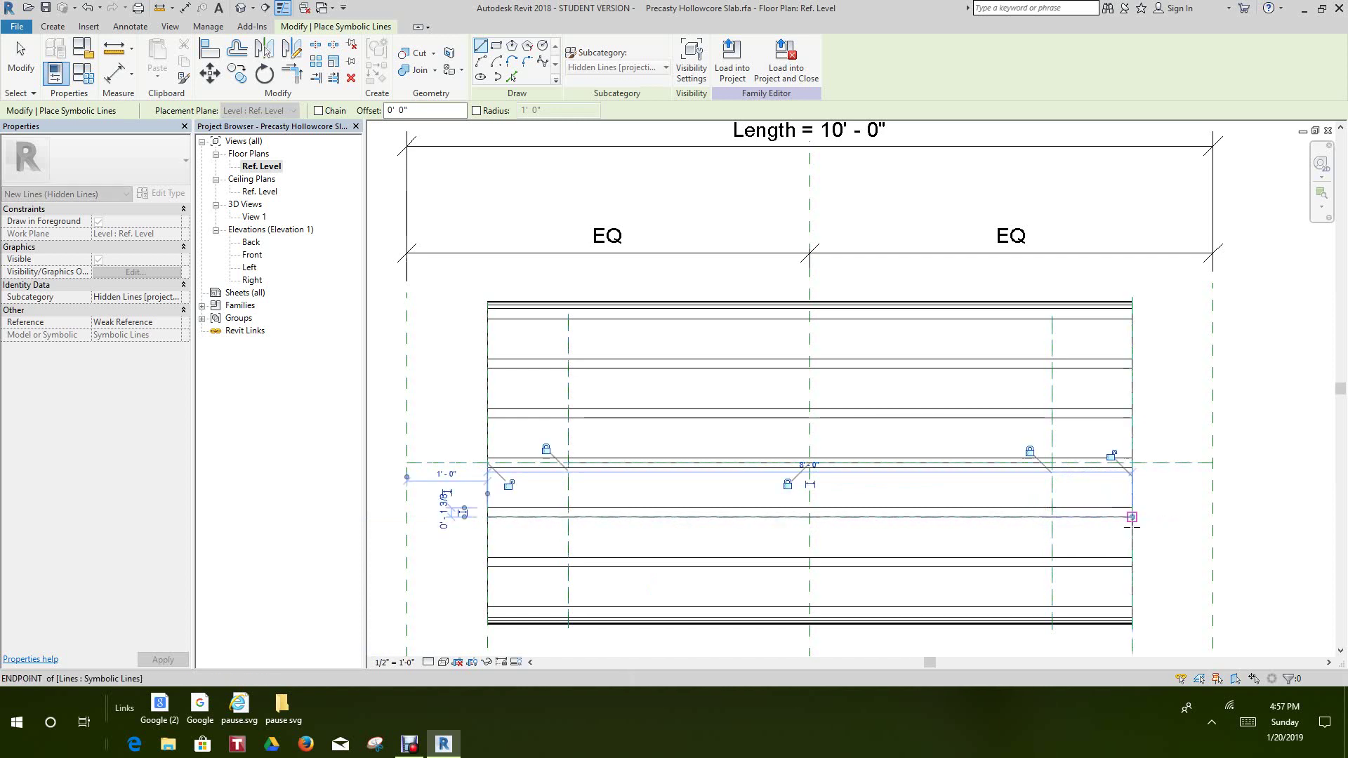
pyautogui.click(1132, 558)
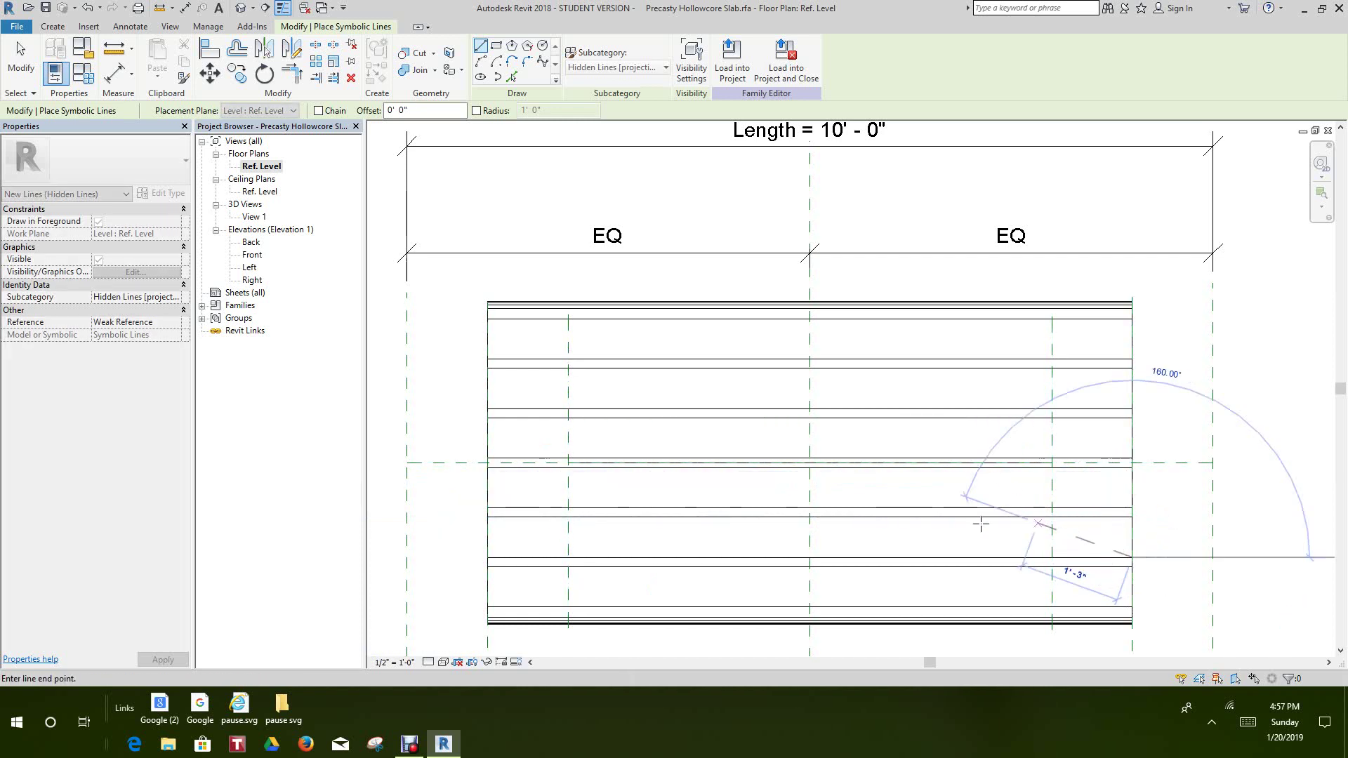
pyautogui.click(487, 558)
# Step: Draw full-length hidden symbolic lines over the upper and lower edges of the bottommost core
pyautogui.click(487, 521)
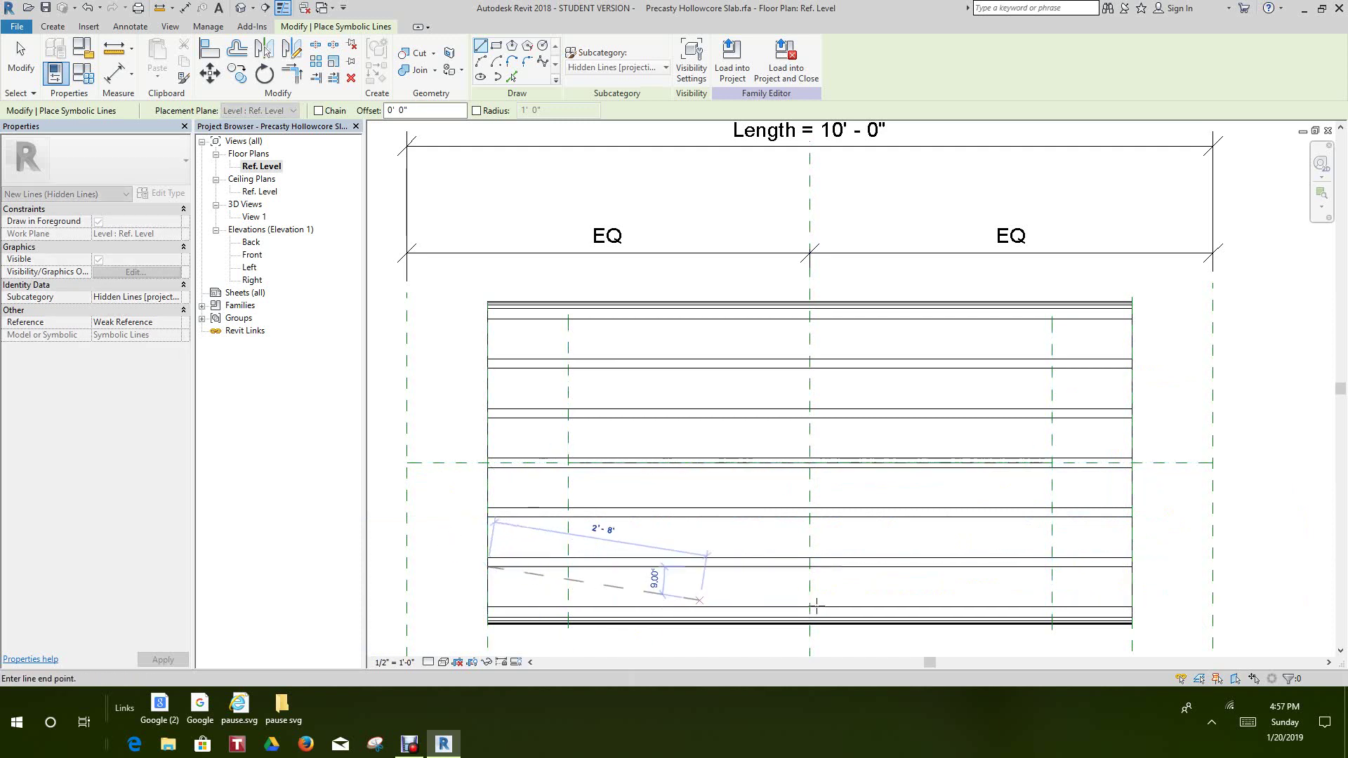
pyautogui.click(1132, 566)
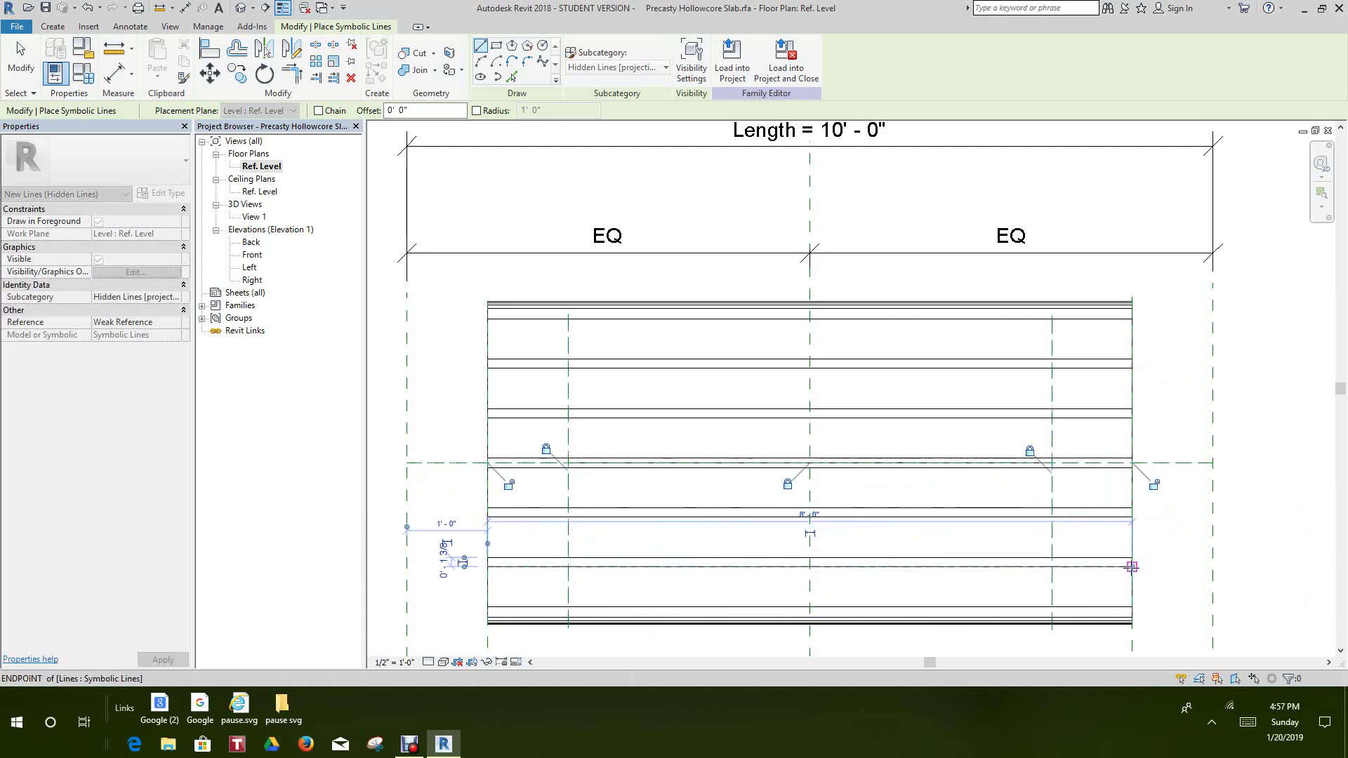
pyautogui.click(1132, 607)
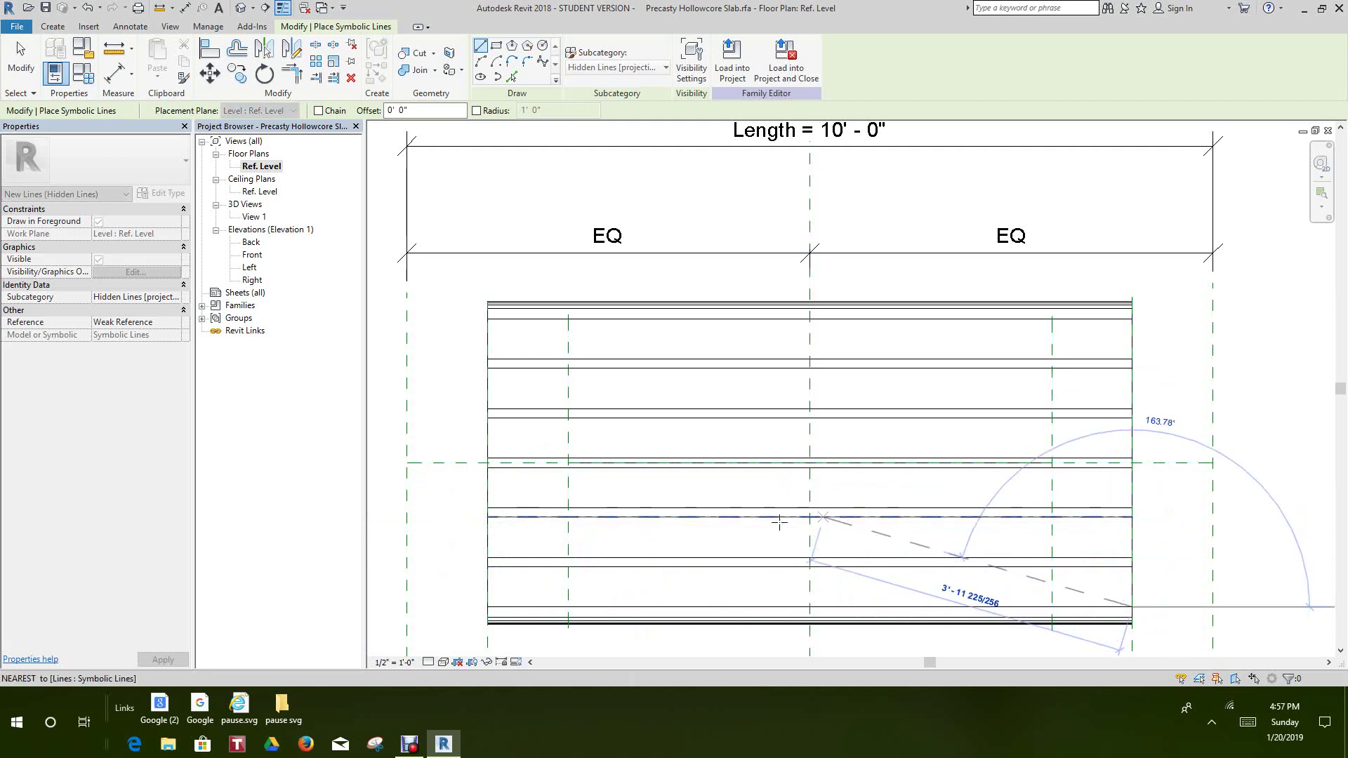
pyautogui.click(488, 607)
# Step: Switch the plan view's visual style to Hidden Line and end the Symbolic Line command
pyautogui.scroll(-2, 452, 430)
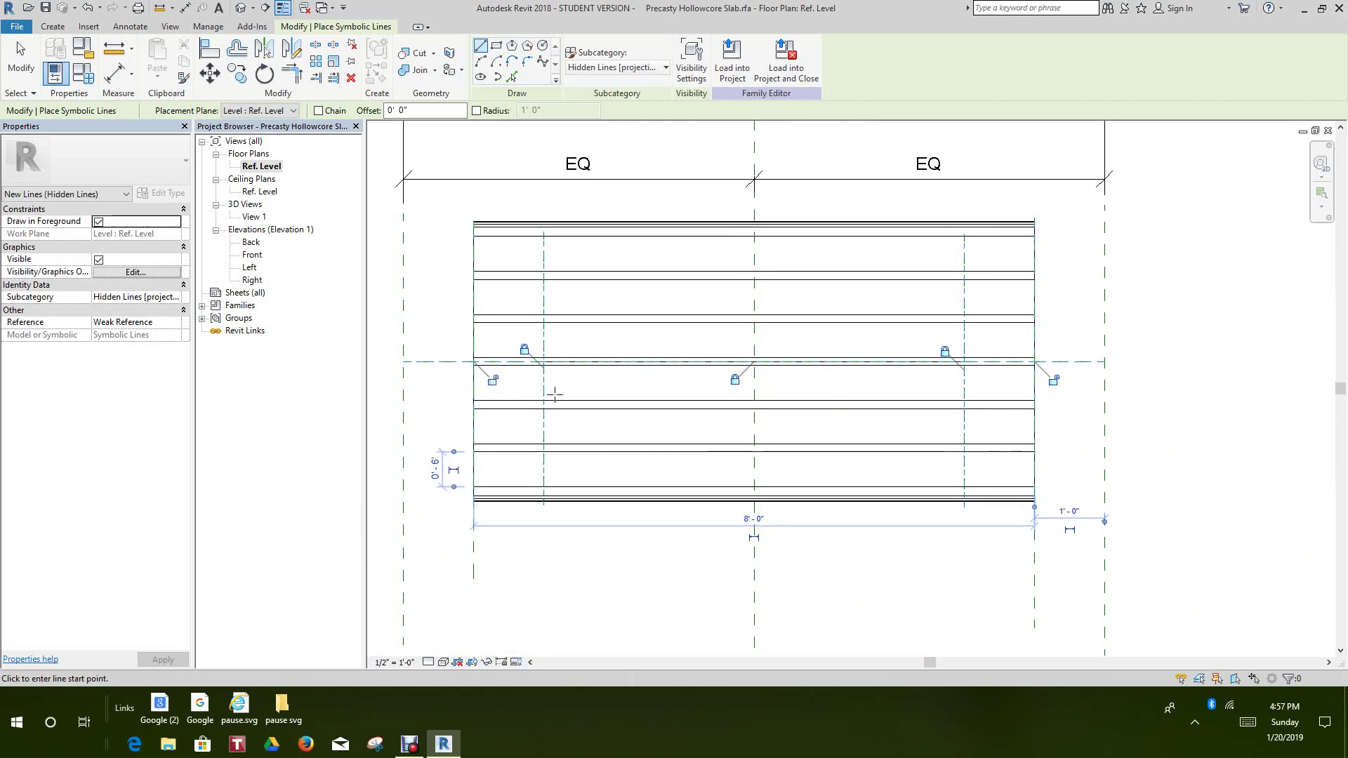
pyautogui.scroll(-2, 702, 416)
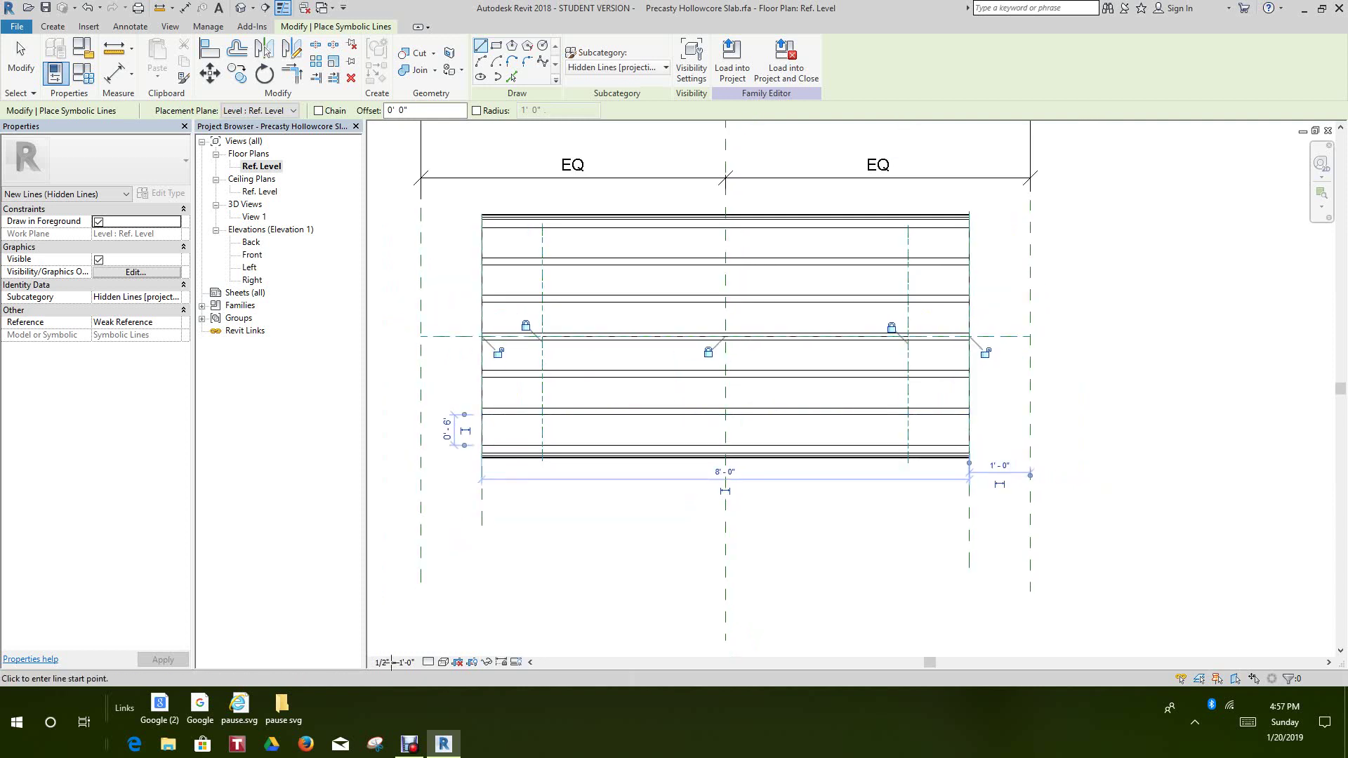
pyautogui.click(444, 662)
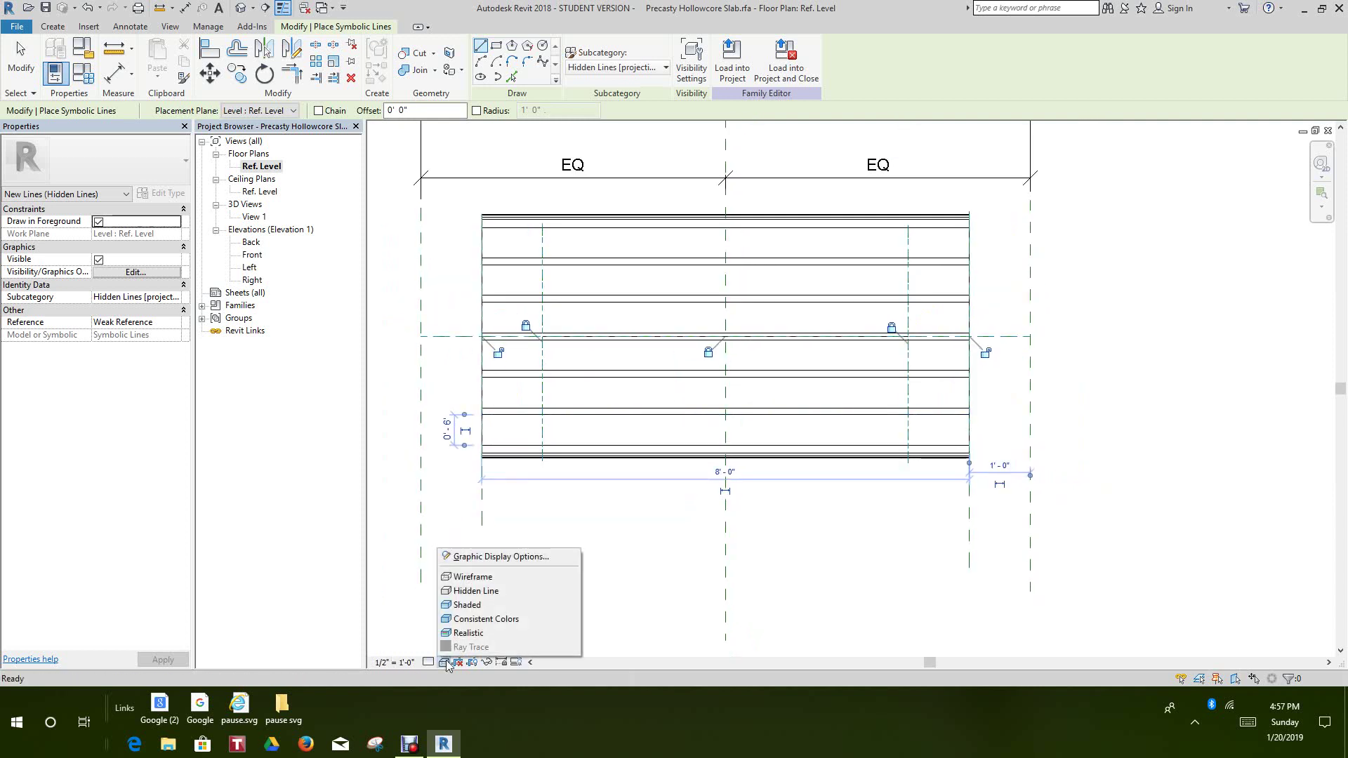
pyautogui.click(481, 594)
pyautogui.moveTo(632, 526); pyautogui.dragTo(651, 621, button='middle')
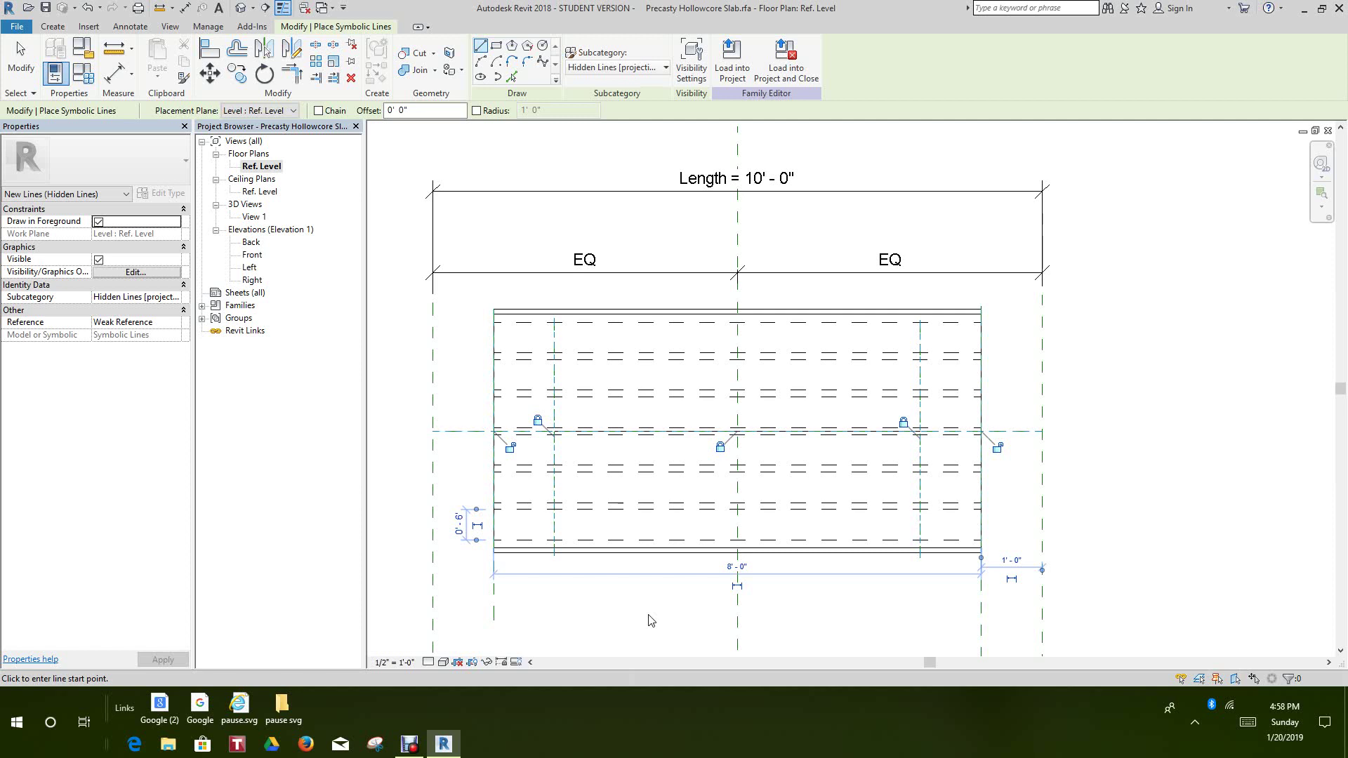
pyautogui.press('Escape')
pyautogui.press('Escape')
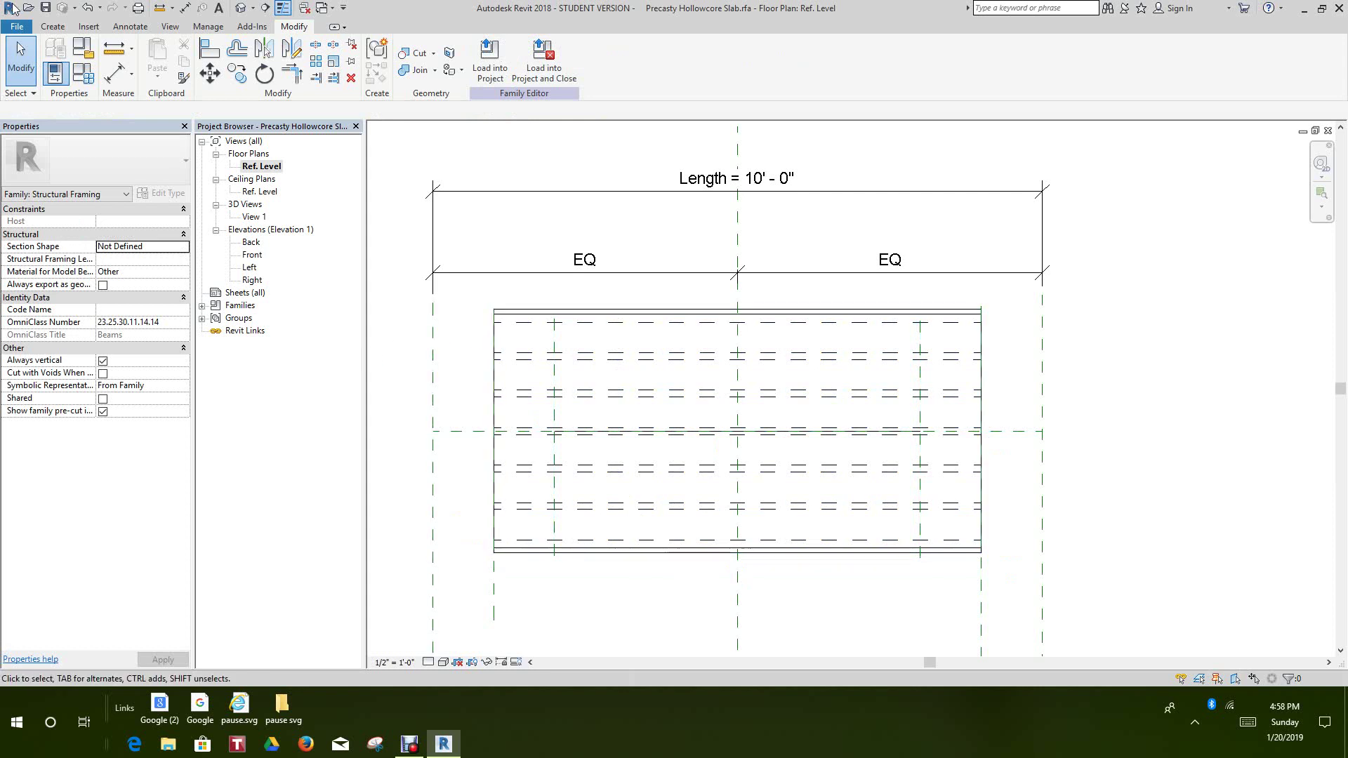
# Step: Select the hidden symbolic lines along the cores and limit their visibility to Medium and Fine detail levels, with Coarse off
pyautogui.click(585, 324)
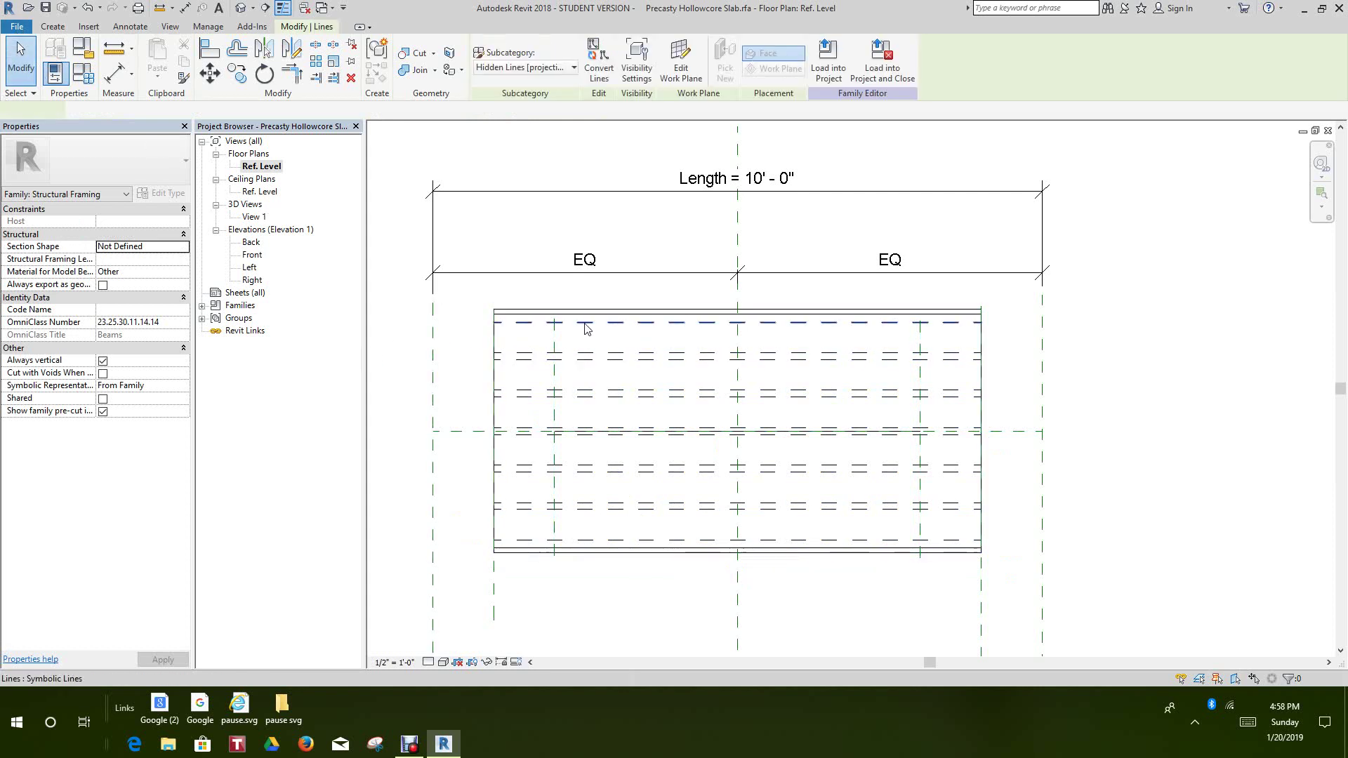
pyautogui.click(618, 354)
pyautogui.click(444, 337)
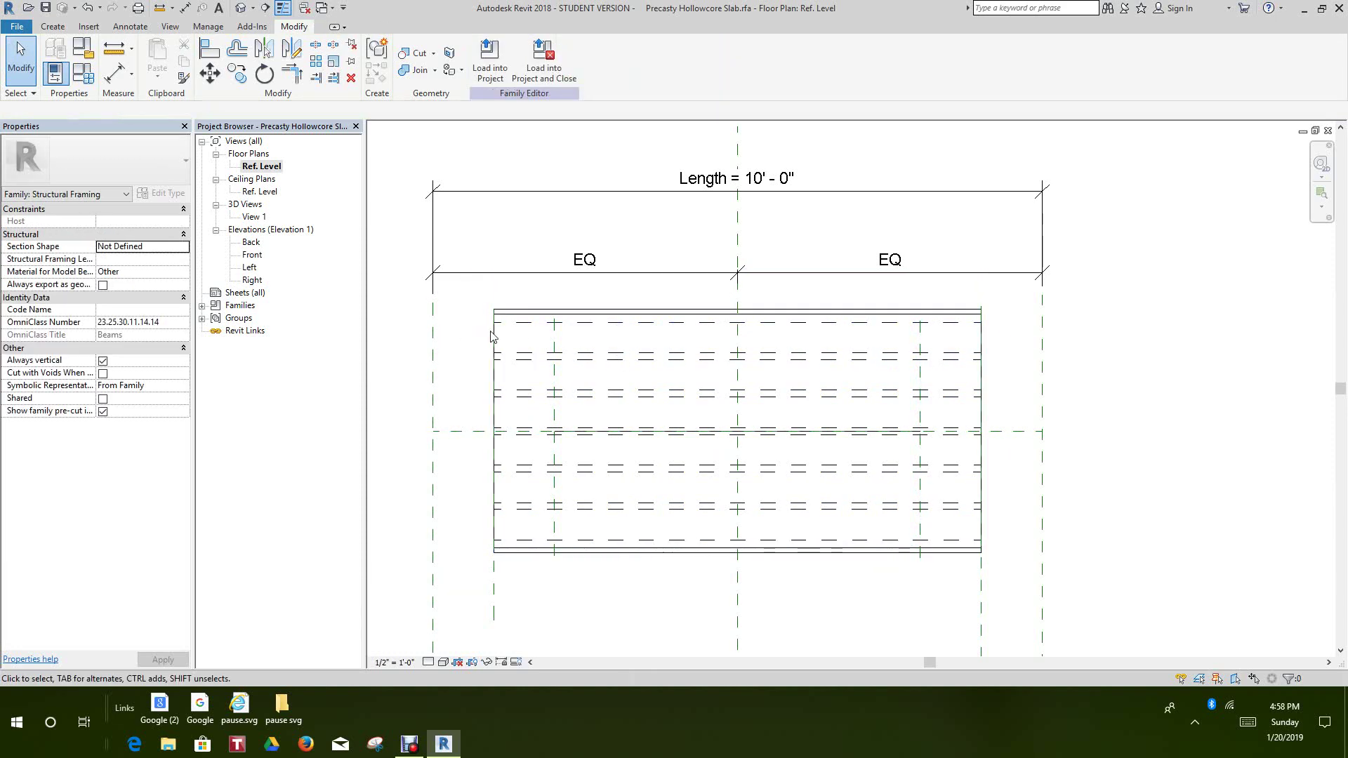
pyautogui.click(588, 359)
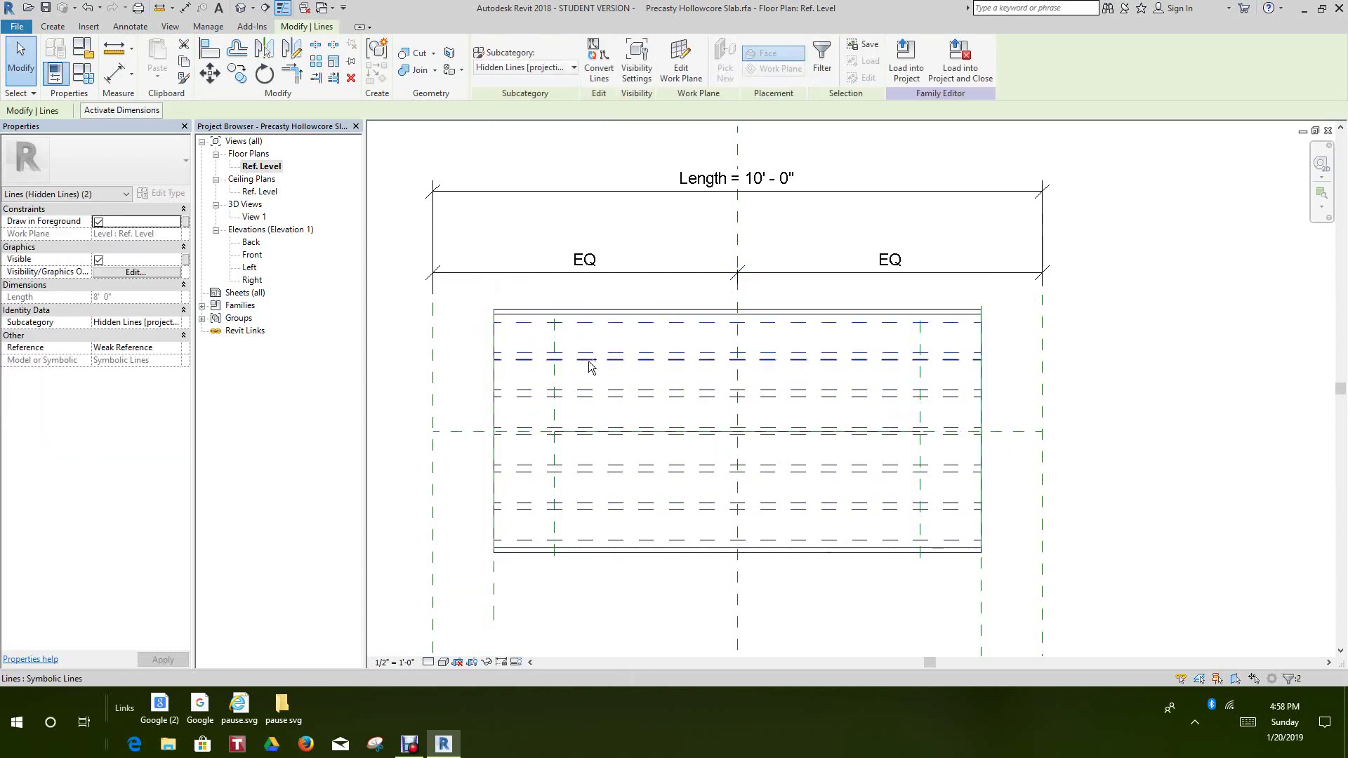
pyautogui.keyDown('ctrl'); pyautogui.click(618, 397); pyautogui.keyUp('ctrl')
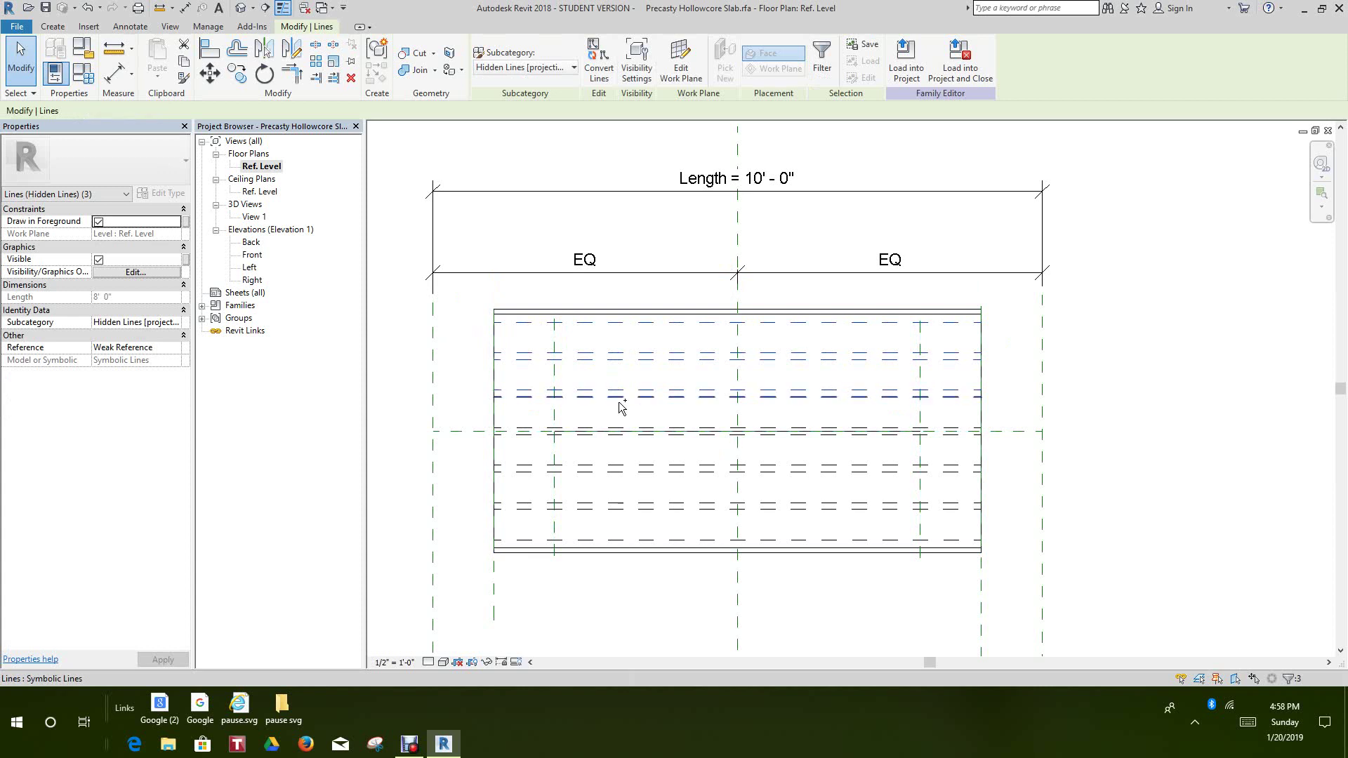
pyautogui.keyDown('ctrl'); pyautogui.click(622, 429); pyautogui.keyUp('ctrl')
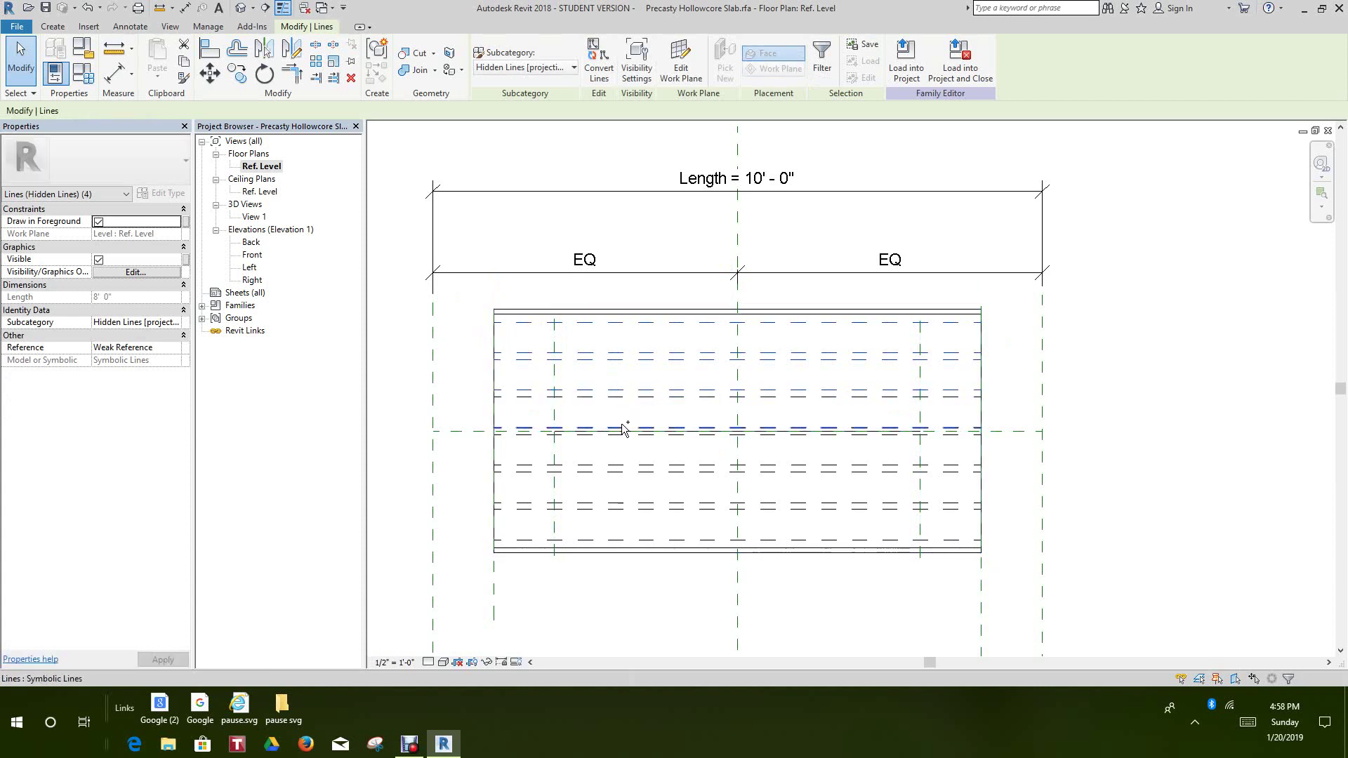
pyautogui.keyDown('ctrl'); pyautogui.click(628, 432); pyautogui.keyUp('ctrl')
pyautogui.keyDown('ctrl'); pyautogui.click(621, 469); pyautogui.keyUp('ctrl')
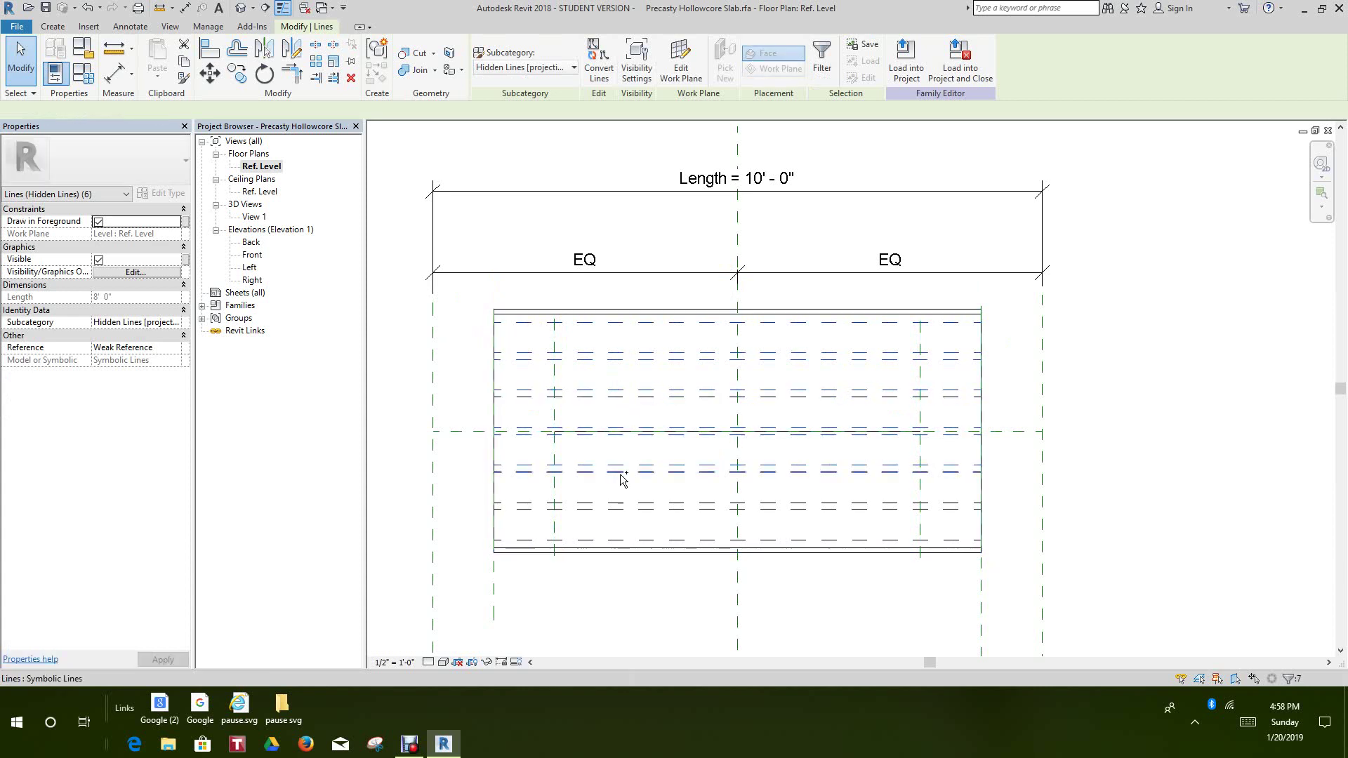
pyautogui.keyDown('ctrl'); pyautogui.click(625, 507); pyautogui.keyUp('ctrl')
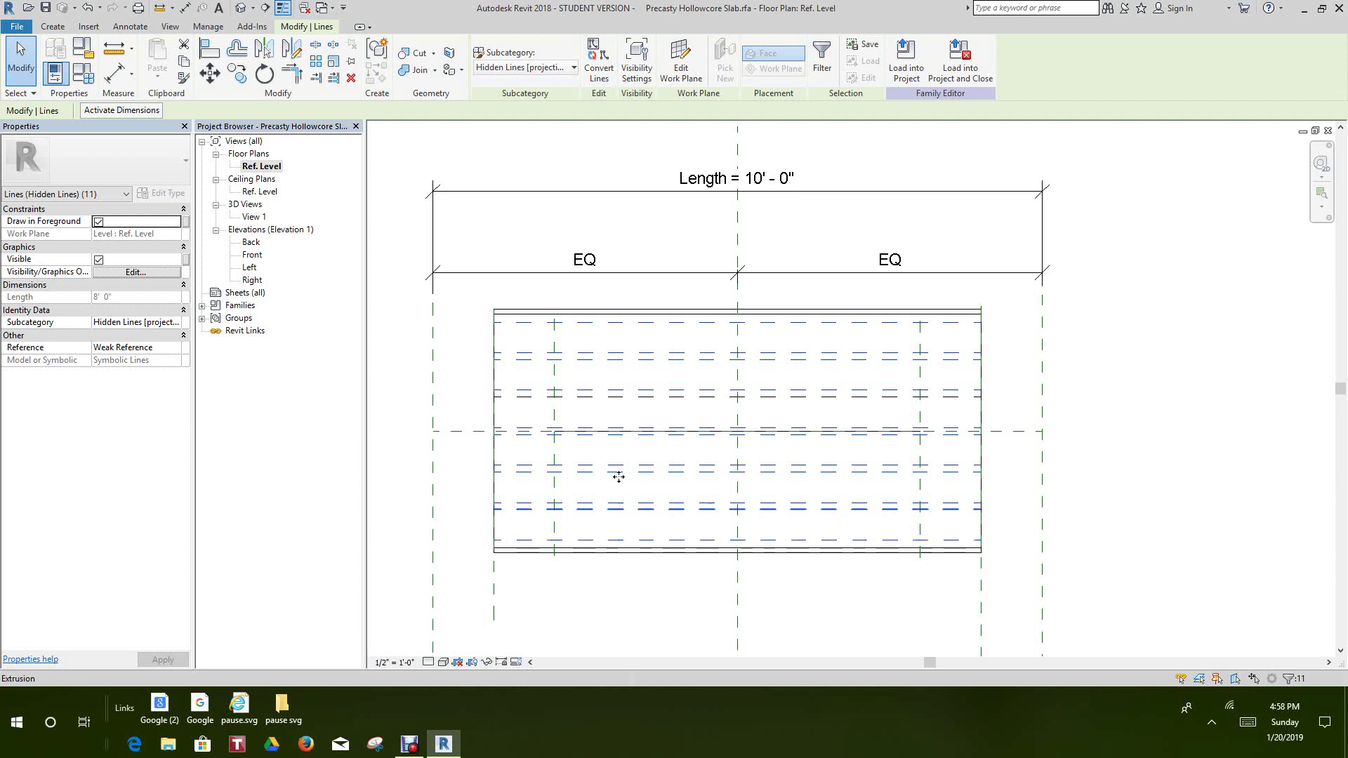
pyautogui.click(639, 62)
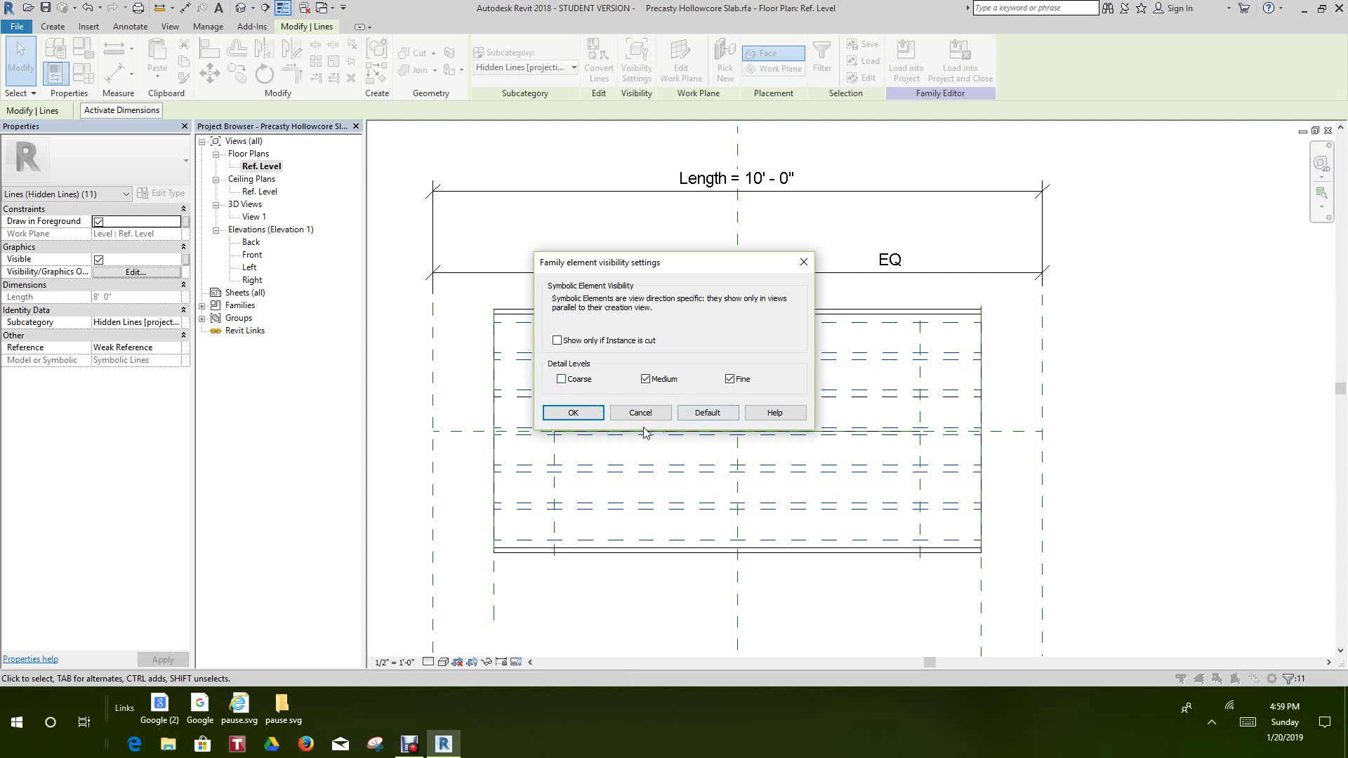
pyautogui.click(573, 414)
pyautogui.scroll(-1, 529, 348)
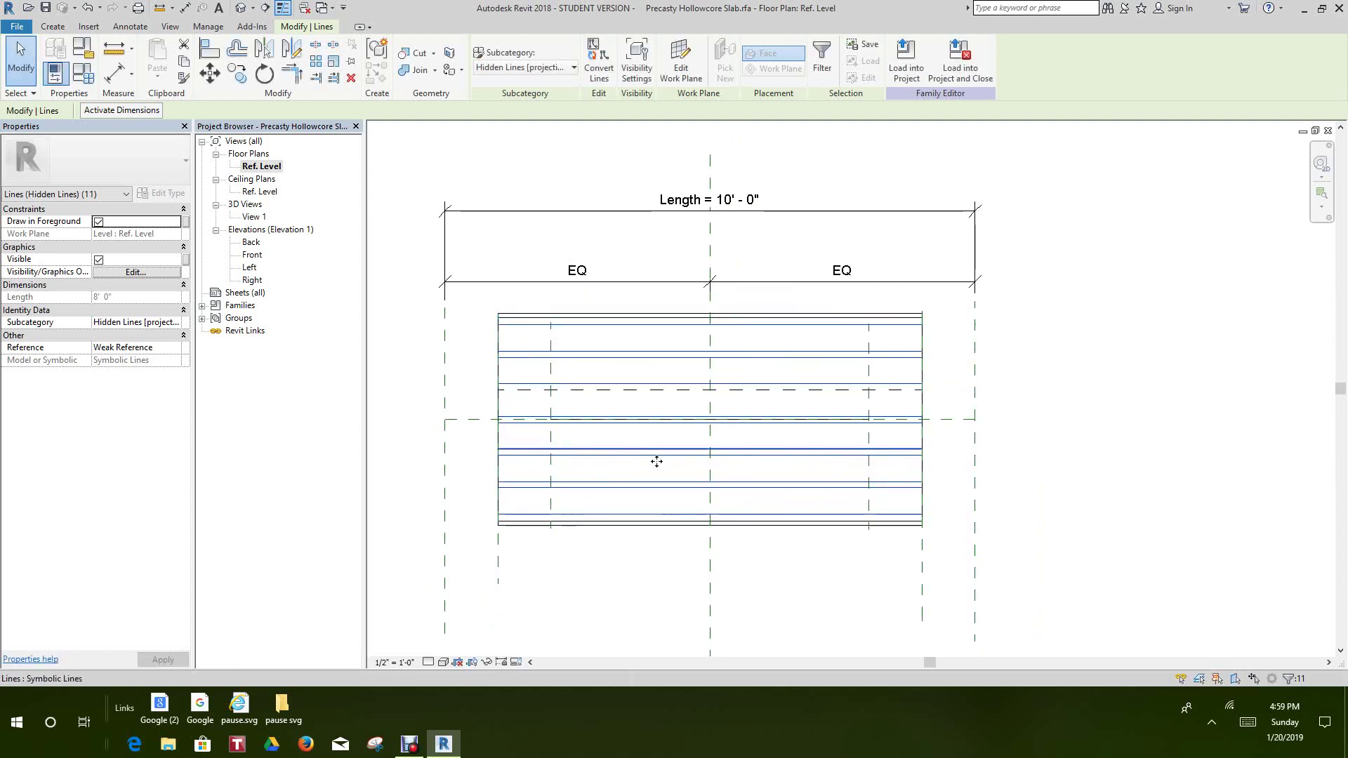
pyautogui.click(640, 575)
# Step: Save the hollow-core slab family
pyautogui.scroll(1, 614, 444)
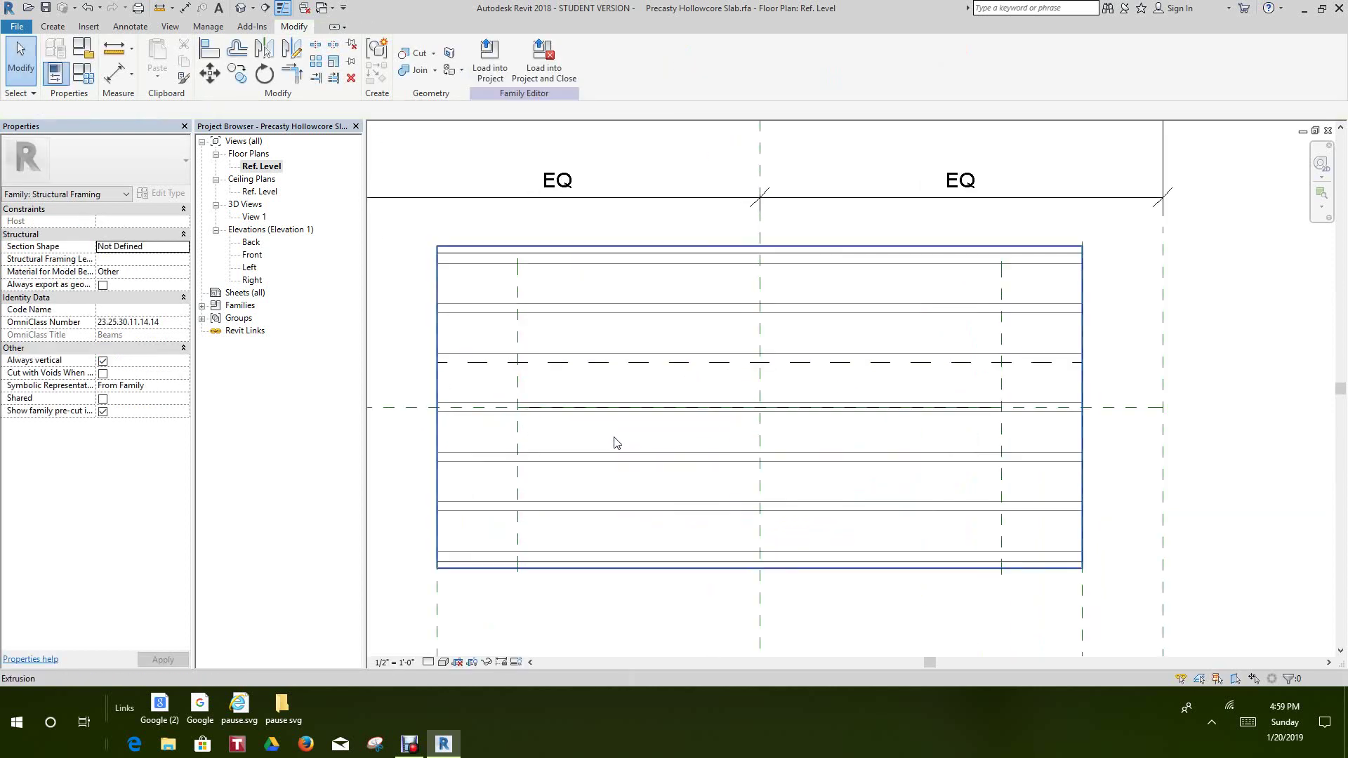
pyautogui.scroll(-1, 596, 380)
pyautogui.moveTo(610, 401); pyautogui.dragTo(637, 465, button='middle')
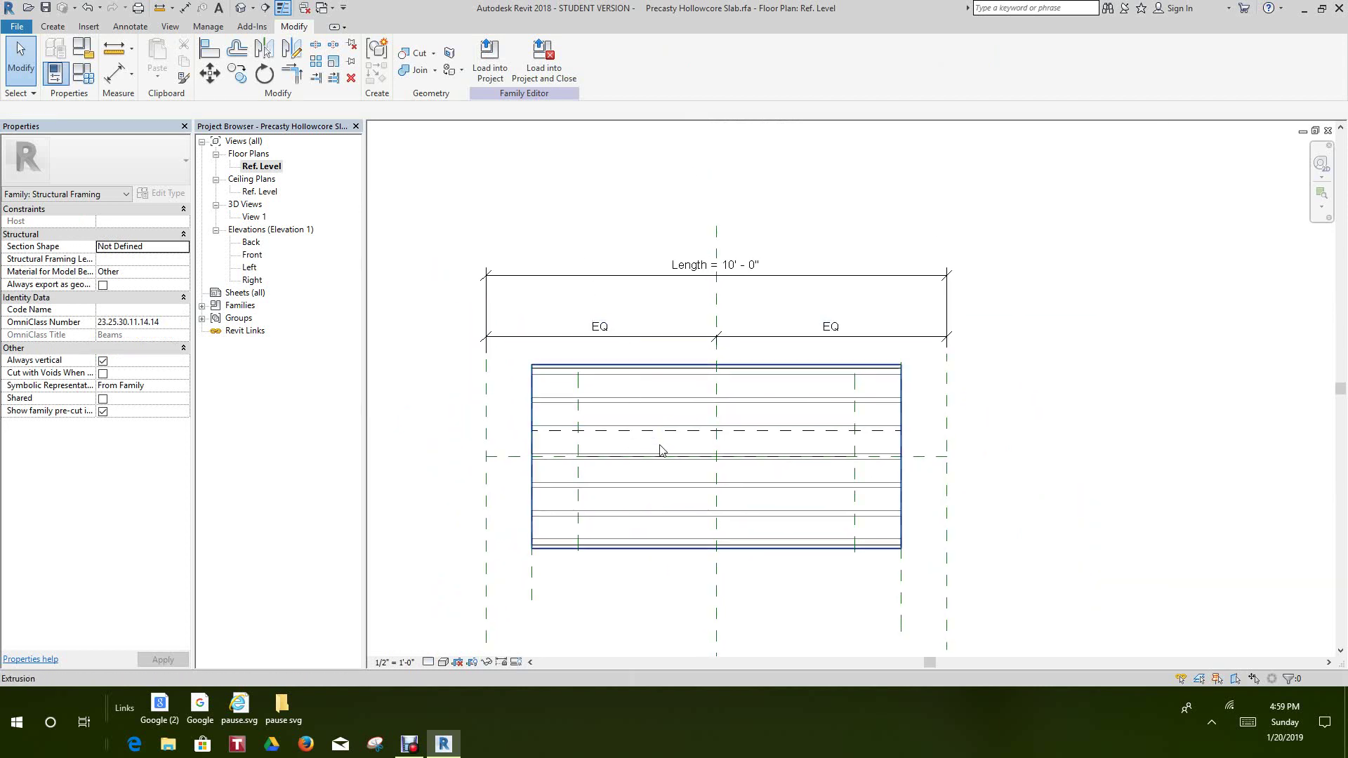
pyautogui.scroll(-2, 635, 432)
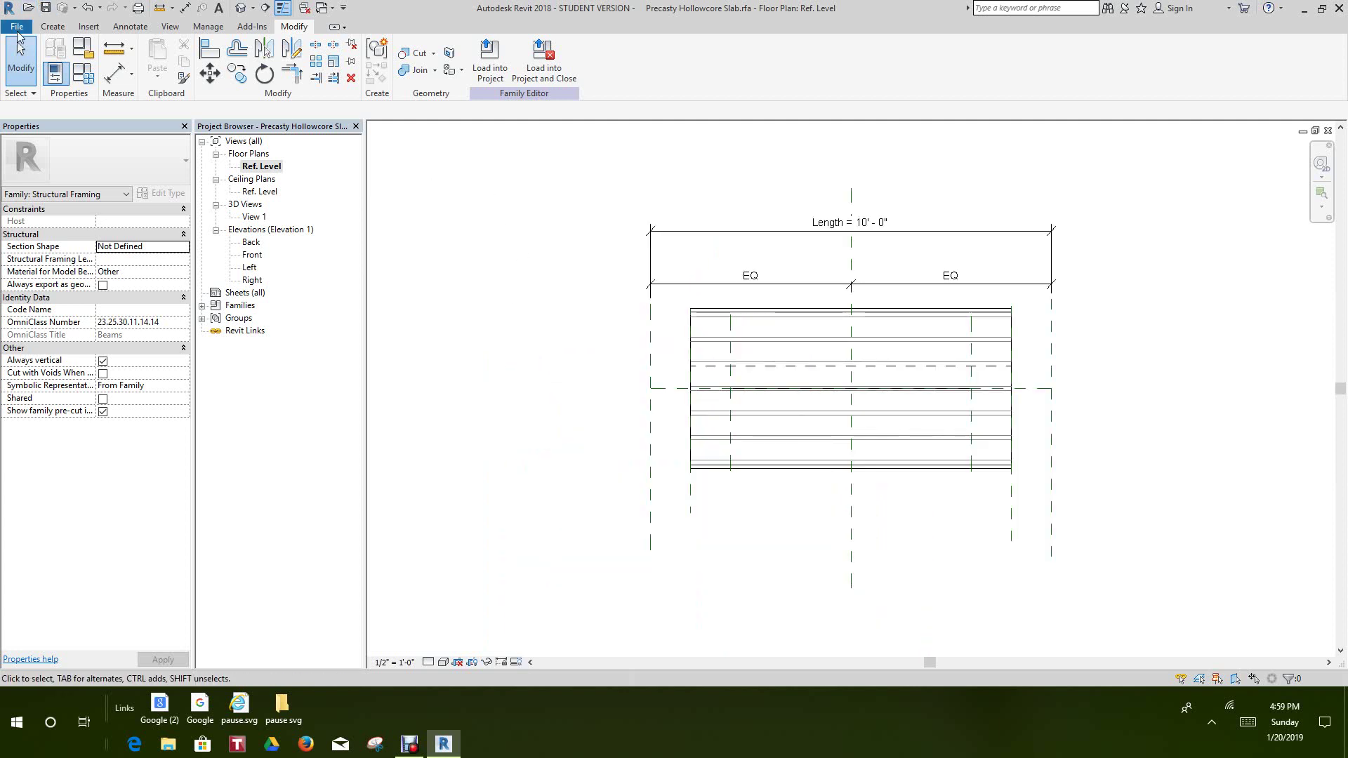
pyautogui.click(46, 8)
# Step: Create a new project from the Structural Template
pyautogui.click(16, 29)
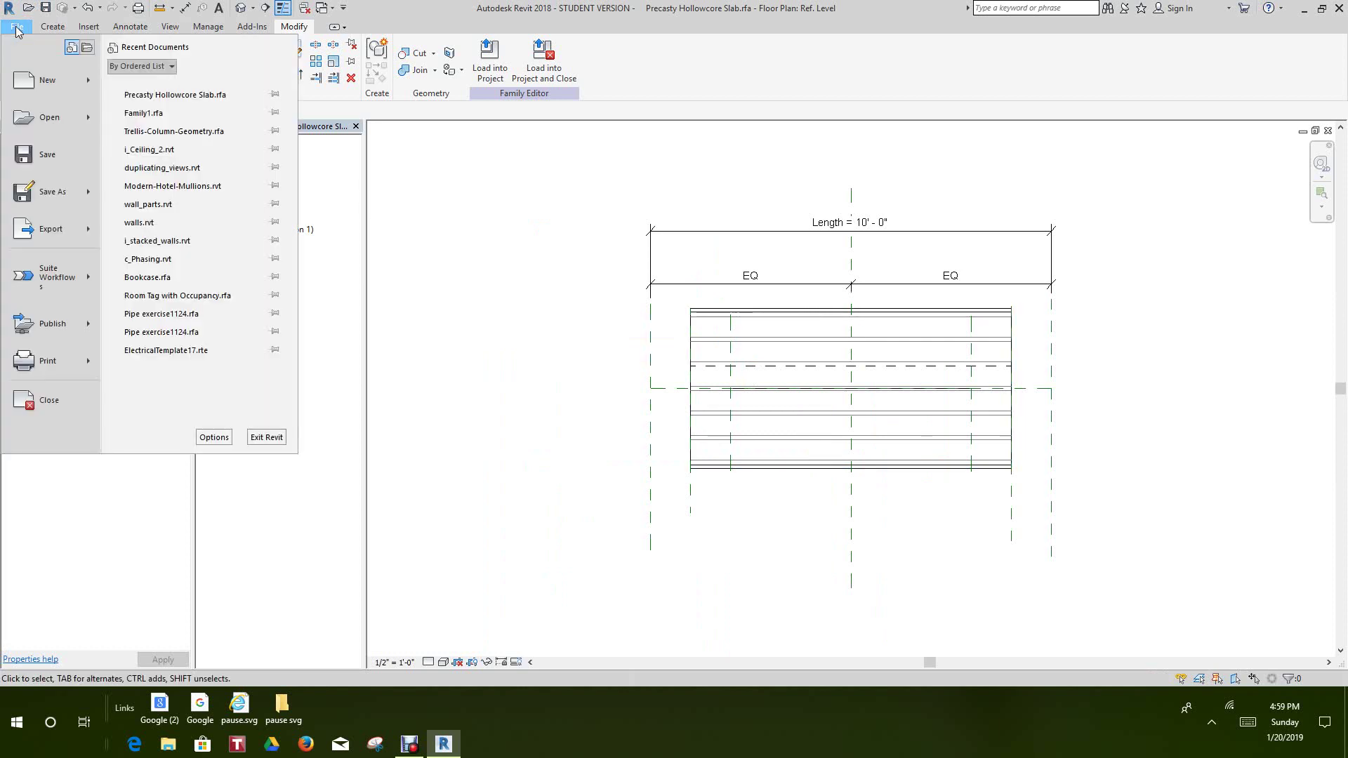
pyautogui.moveTo(45, 84)
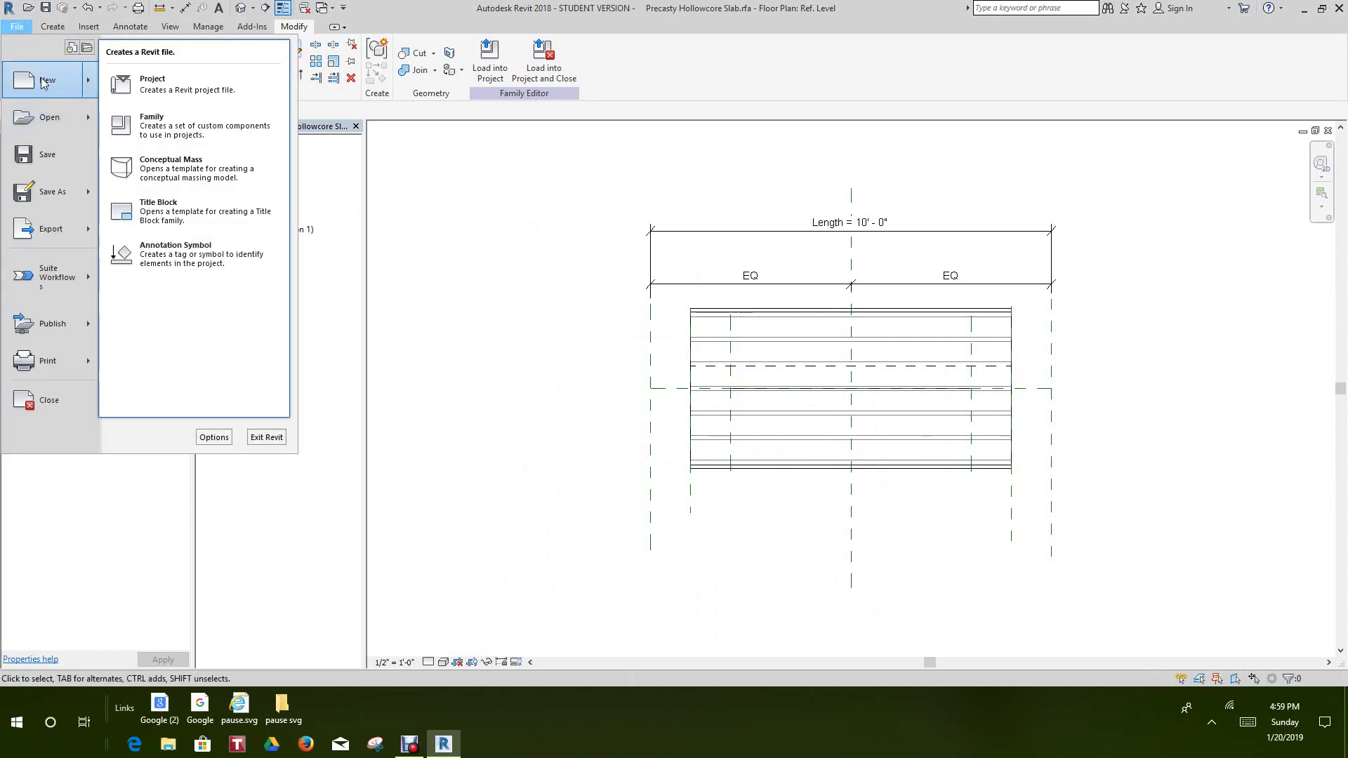
pyautogui.click(153, 83)
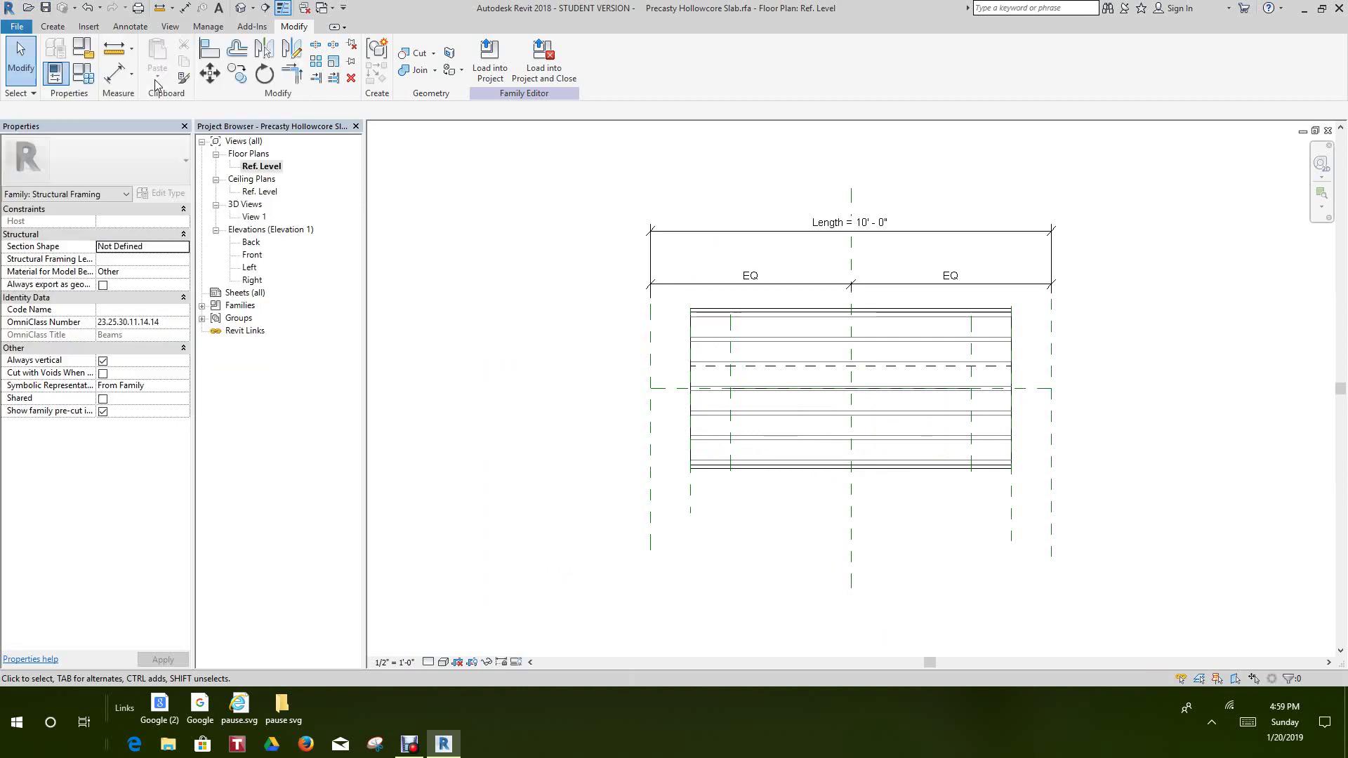
pyautogui.click(716, 321)
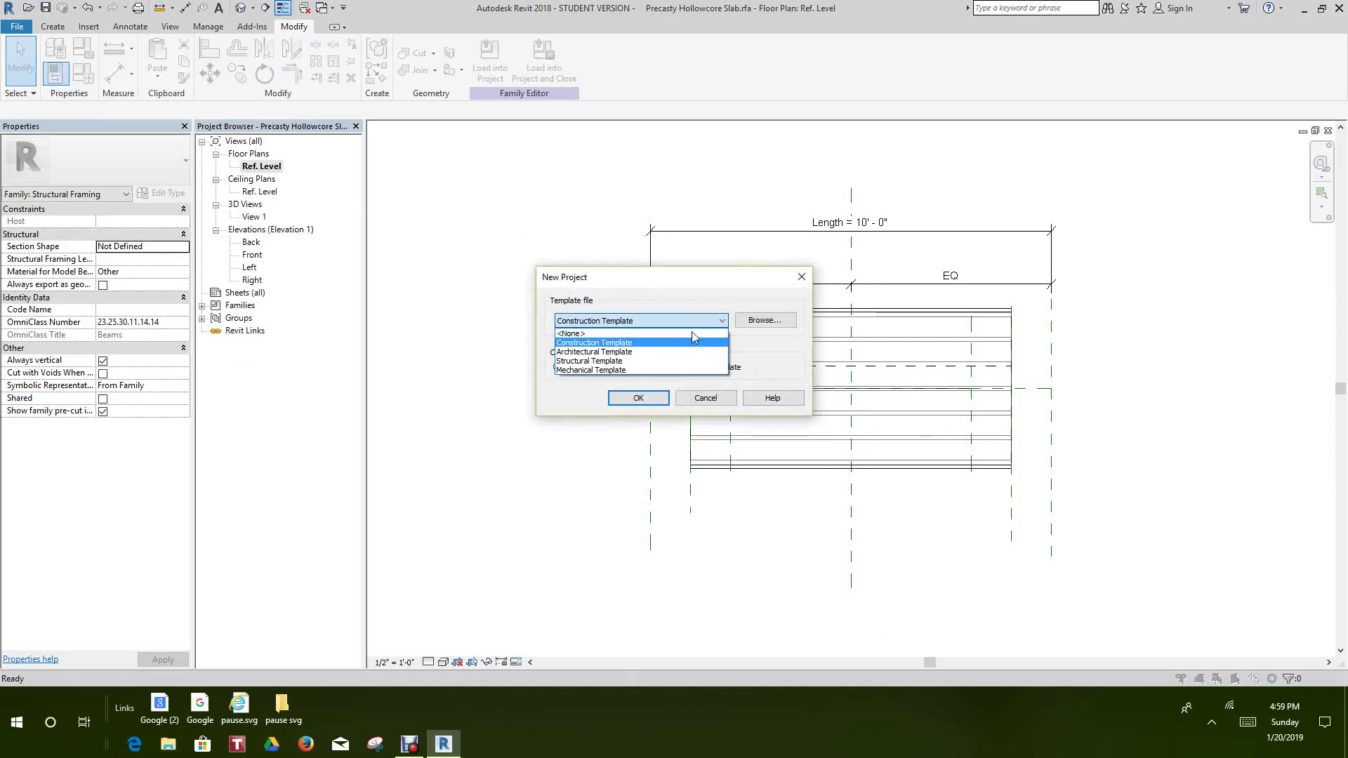
pyautogui.click(597, 361)
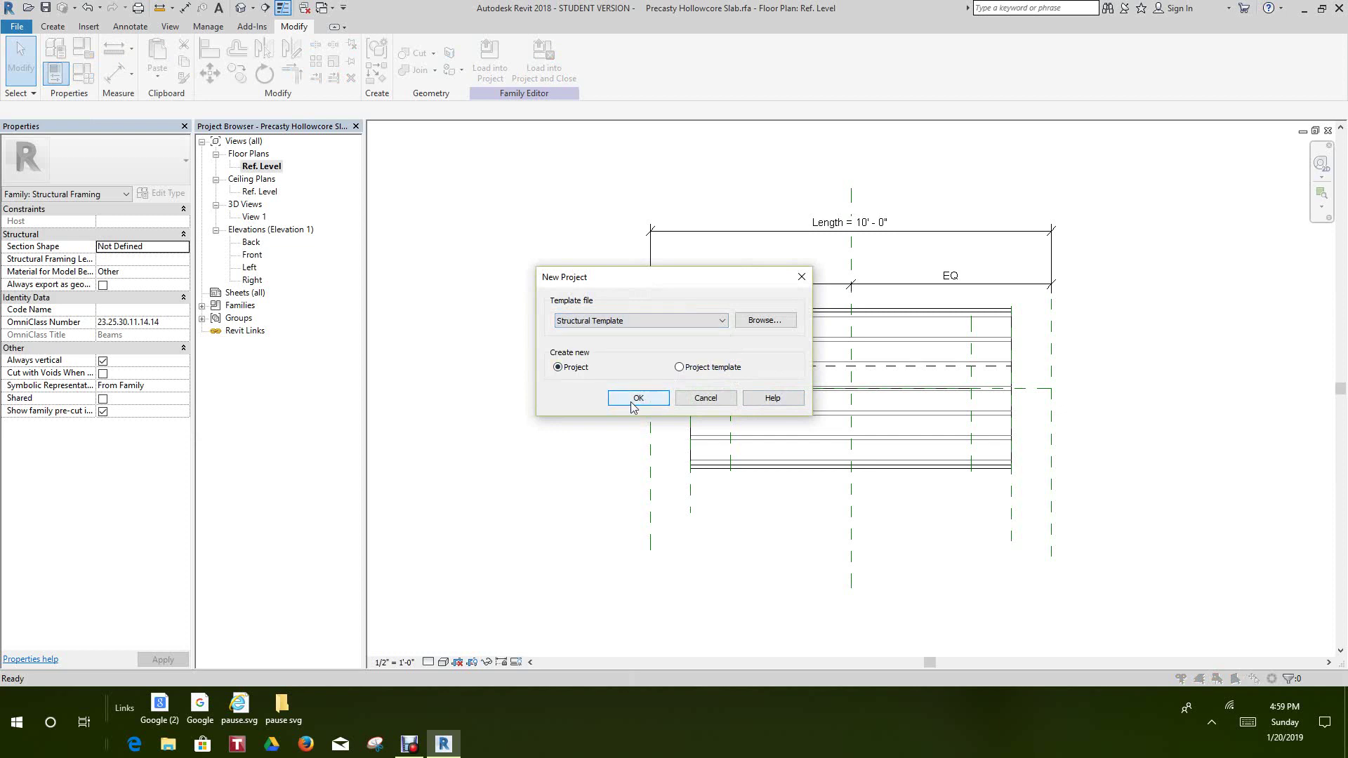
pyautogui.click(637, 398)
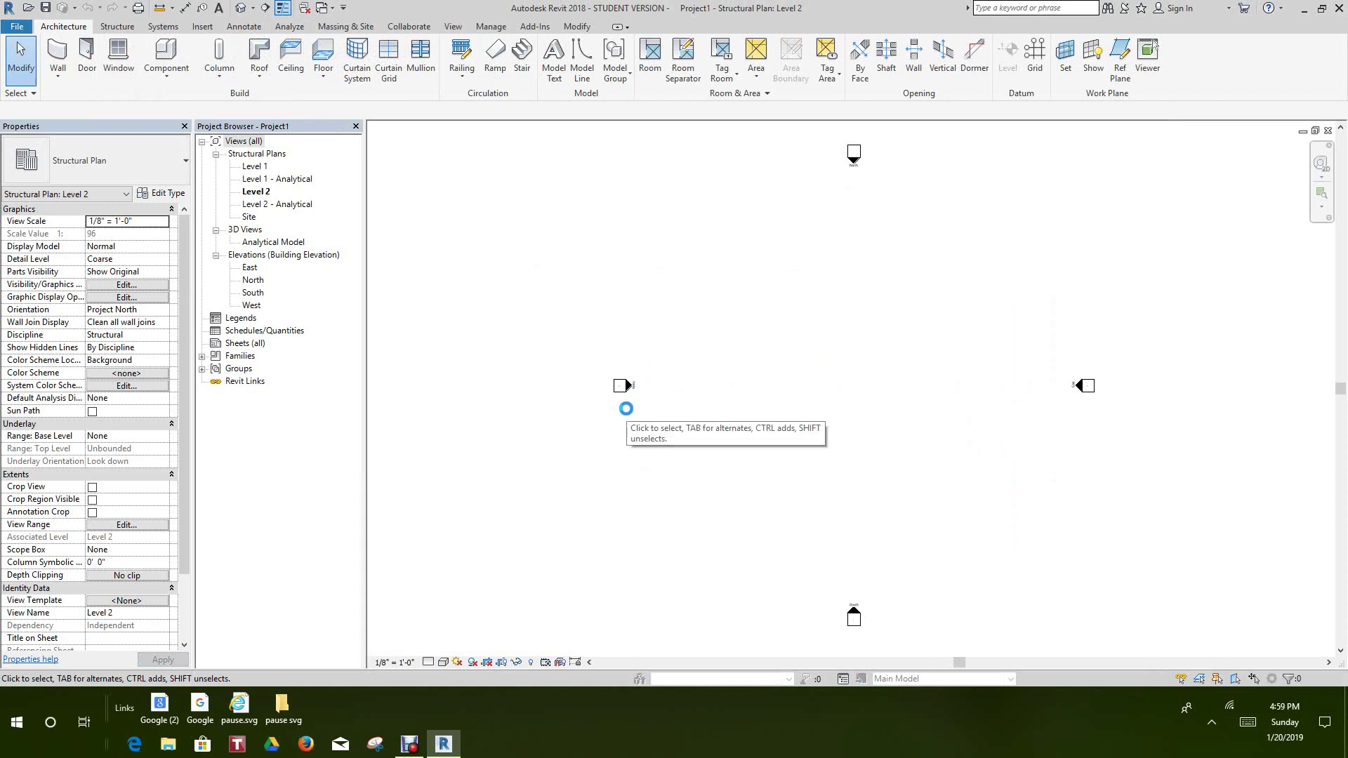
# Step: Tile all open windows so the new project's Level 2 plan and the slab family views are side by side
pyautogui.scroll(-1, 763, 435)
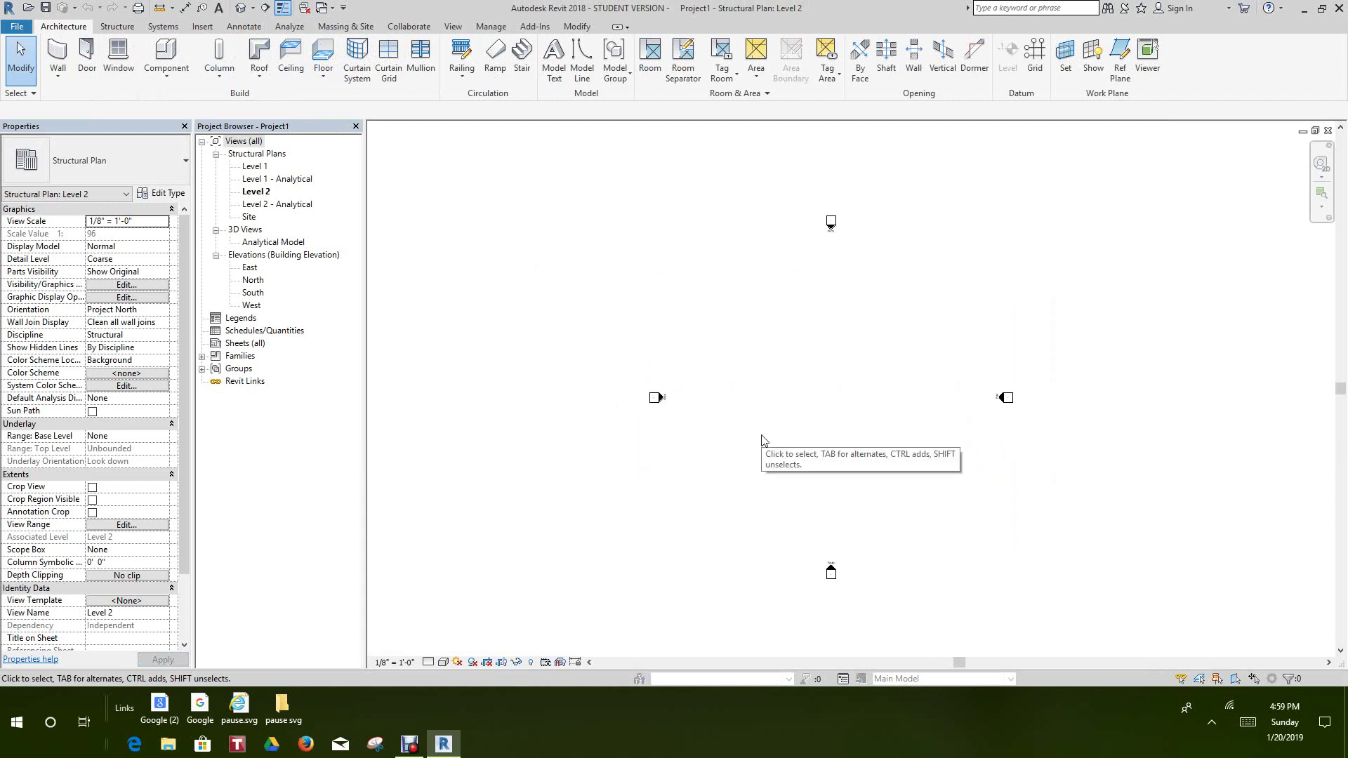
pyautogui.press('w')
pyautogui.press('t')
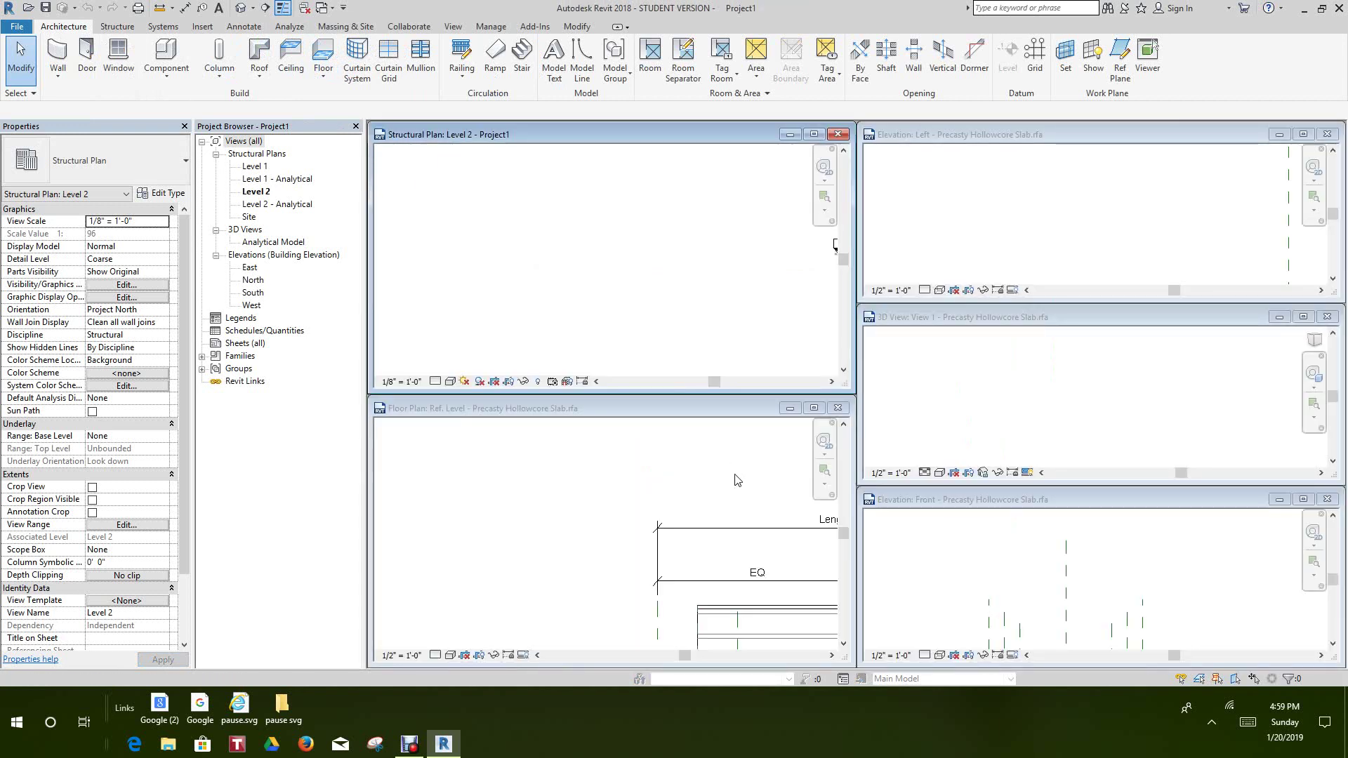
pyautogui.scroll(-1, 664, 588)
pyautogui.scroll(-1, 596, 276)
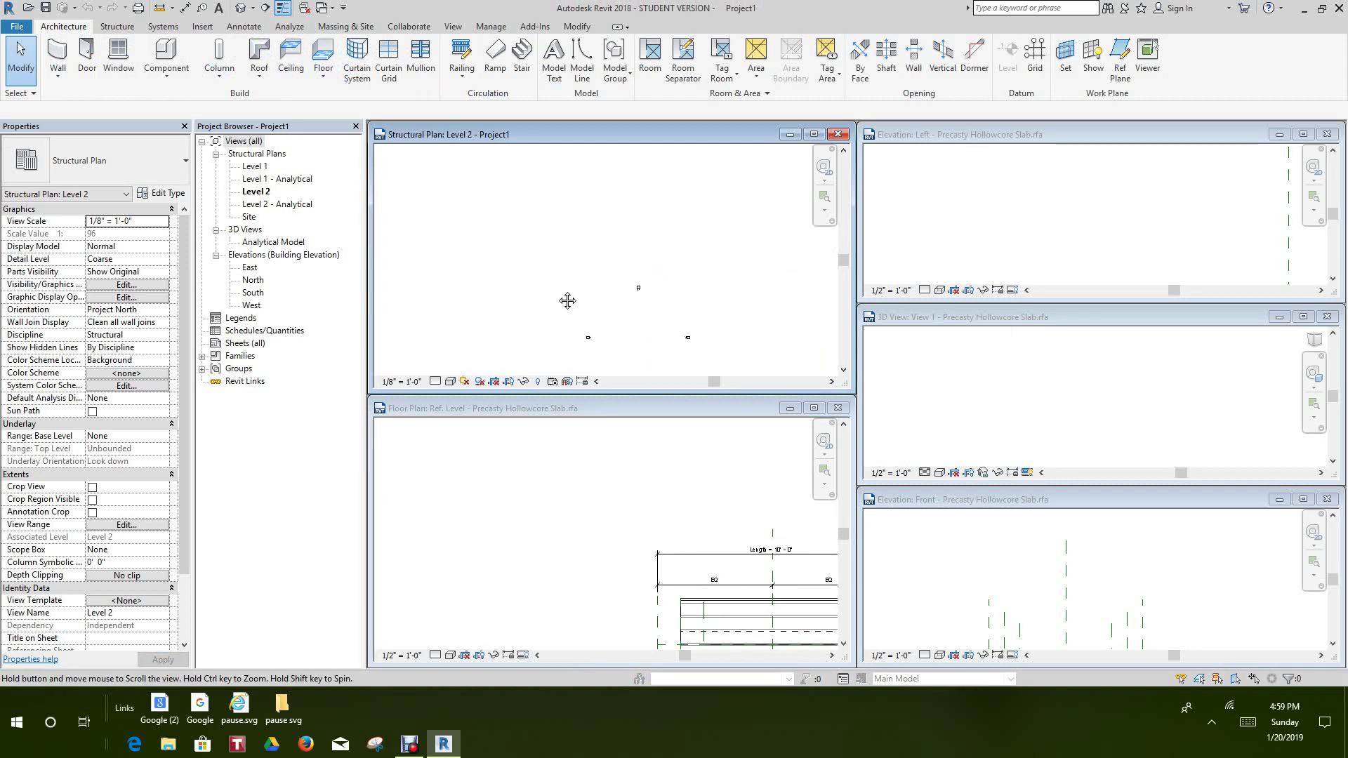
# Step: Load the Precasty Hollowcore Slab family into the new project from its Ref. Level plan view
pyautogui.moveTo(566, 298); pyautogui.dragTo(460, 216, button='middle')
pyautogui.scroll(-1, 508, 247)
pyautogui.scroll(-1, 587, 502)
pyautogui.click(587, 502)
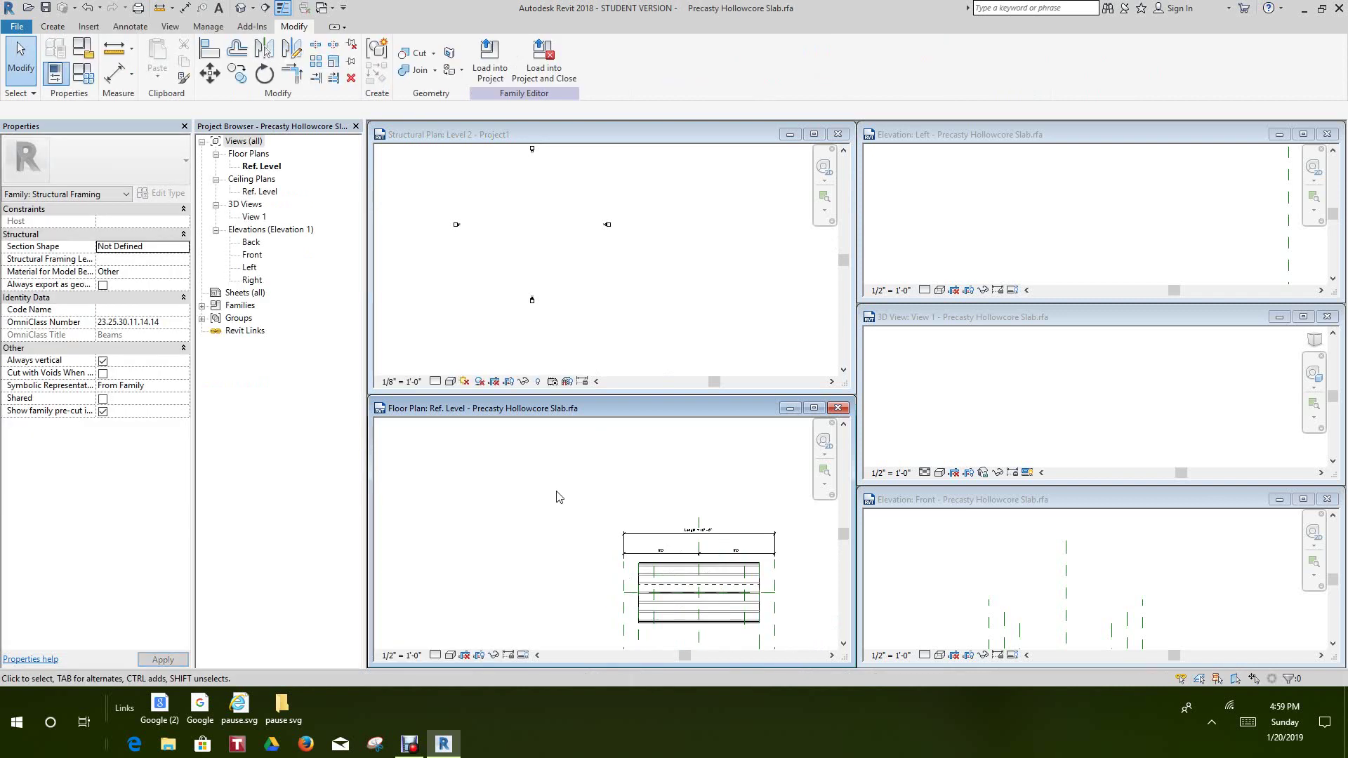
pyautogui.moveTo(587, 502); pyautogui.dragTo(503, 512, button='middle')
pyautogui.scroll(-1, 502, 514)
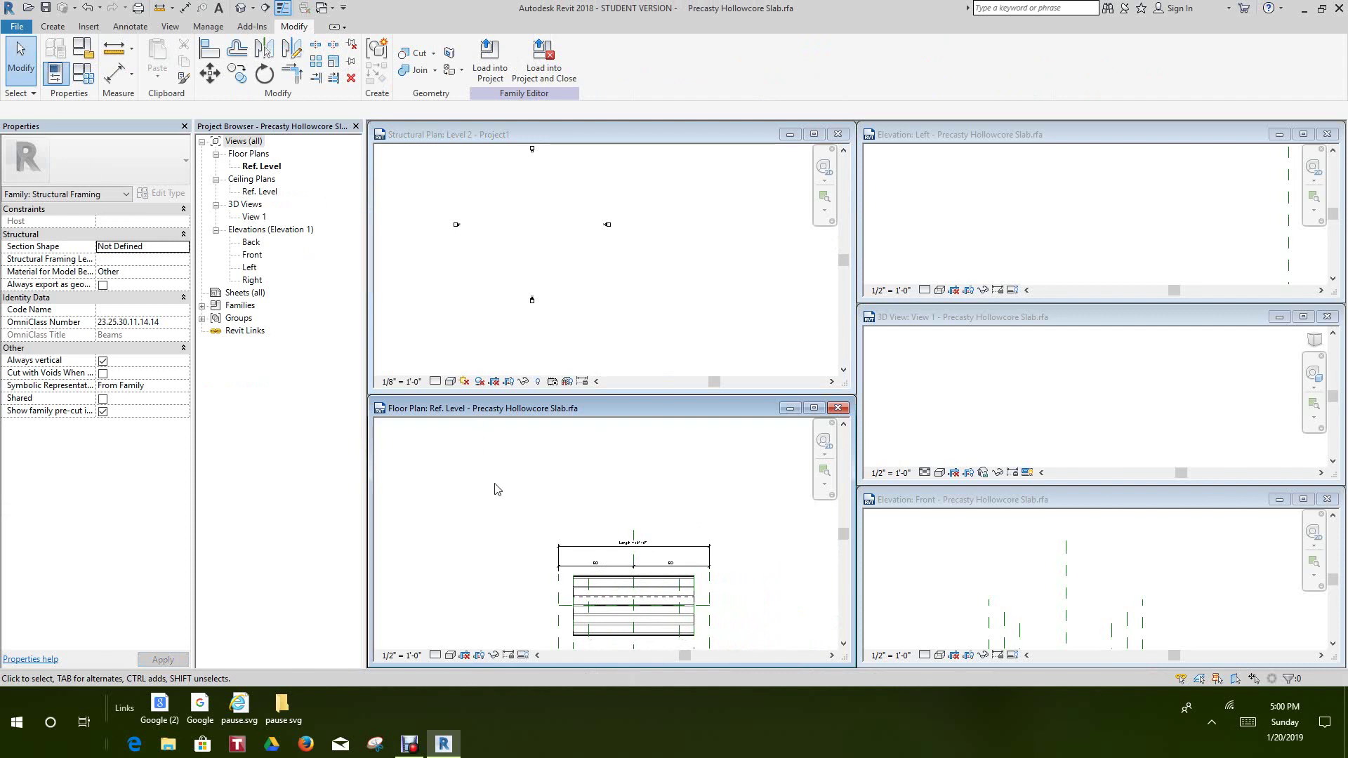
pyautogui.moveTo(497, 489); pyautogui.dragTo(507, 462, button='middle')
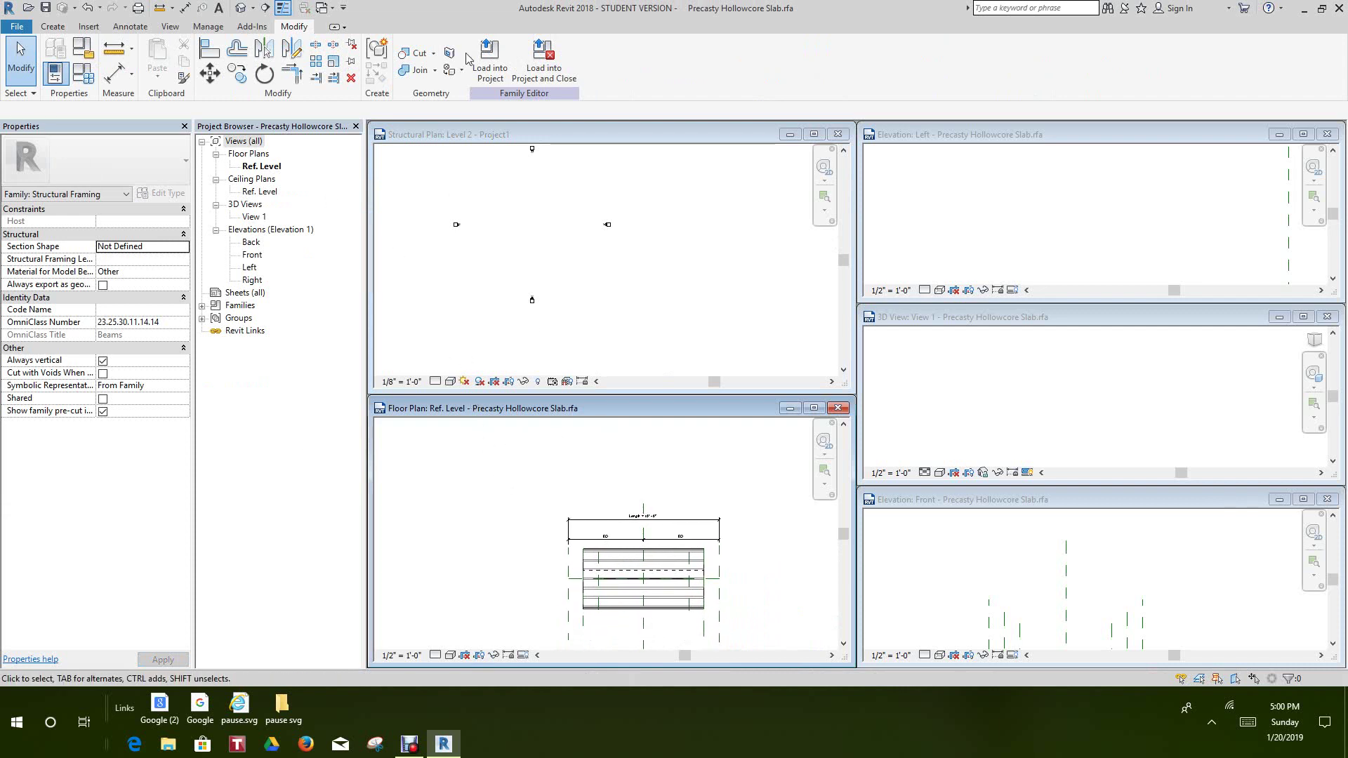
pyautogui.click(497, 60)
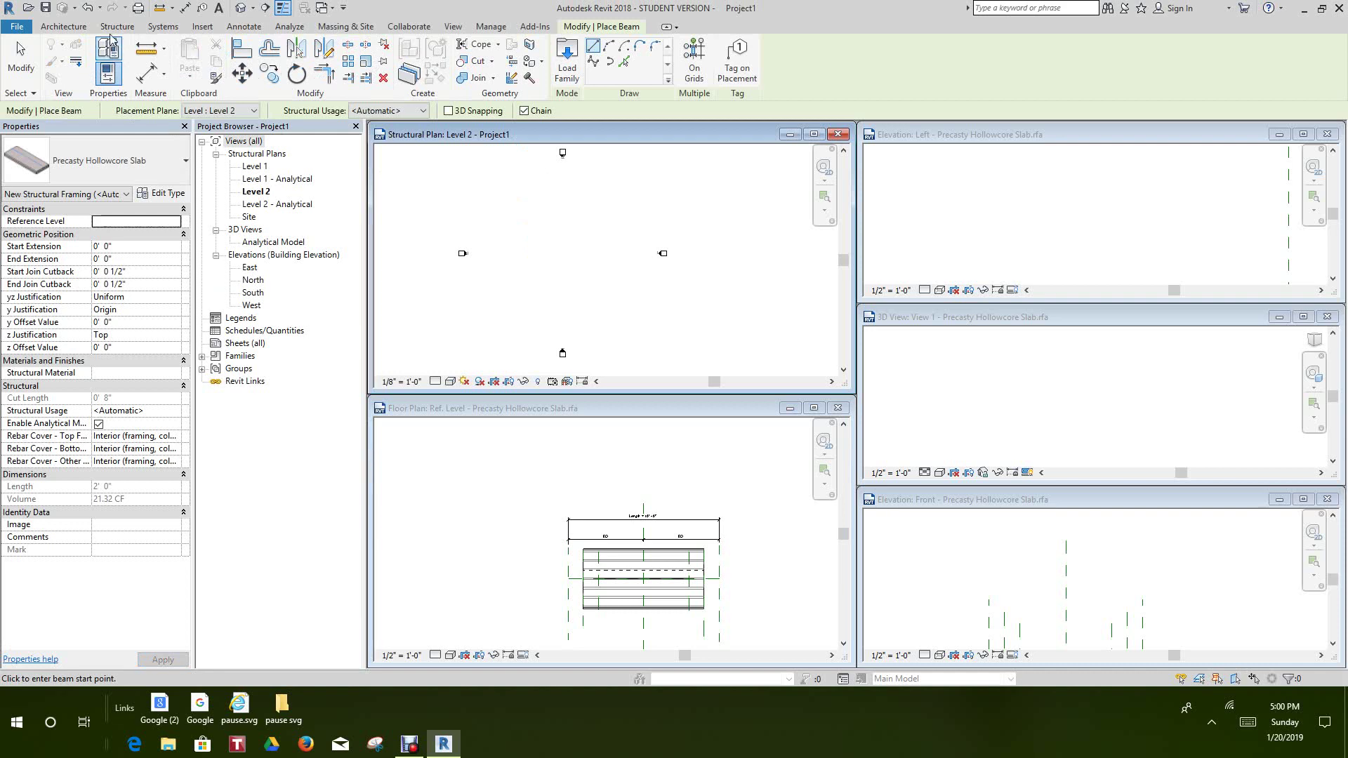
# Step: Place one horizontal Precasty Hollowcore Slab as a beam between the elevation markers in the Level 2 structural plan
pyautogui.click(112, 28)
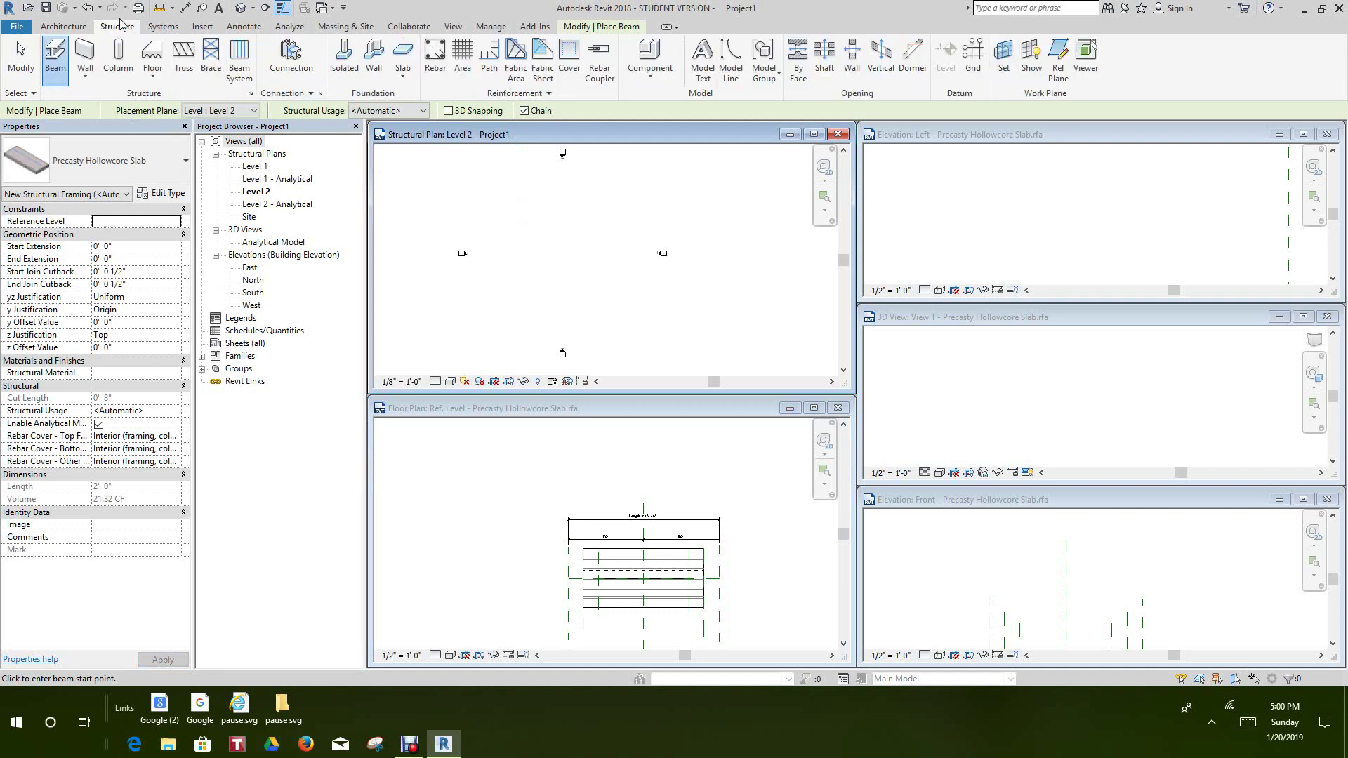
pyautogui.click(59, 67)
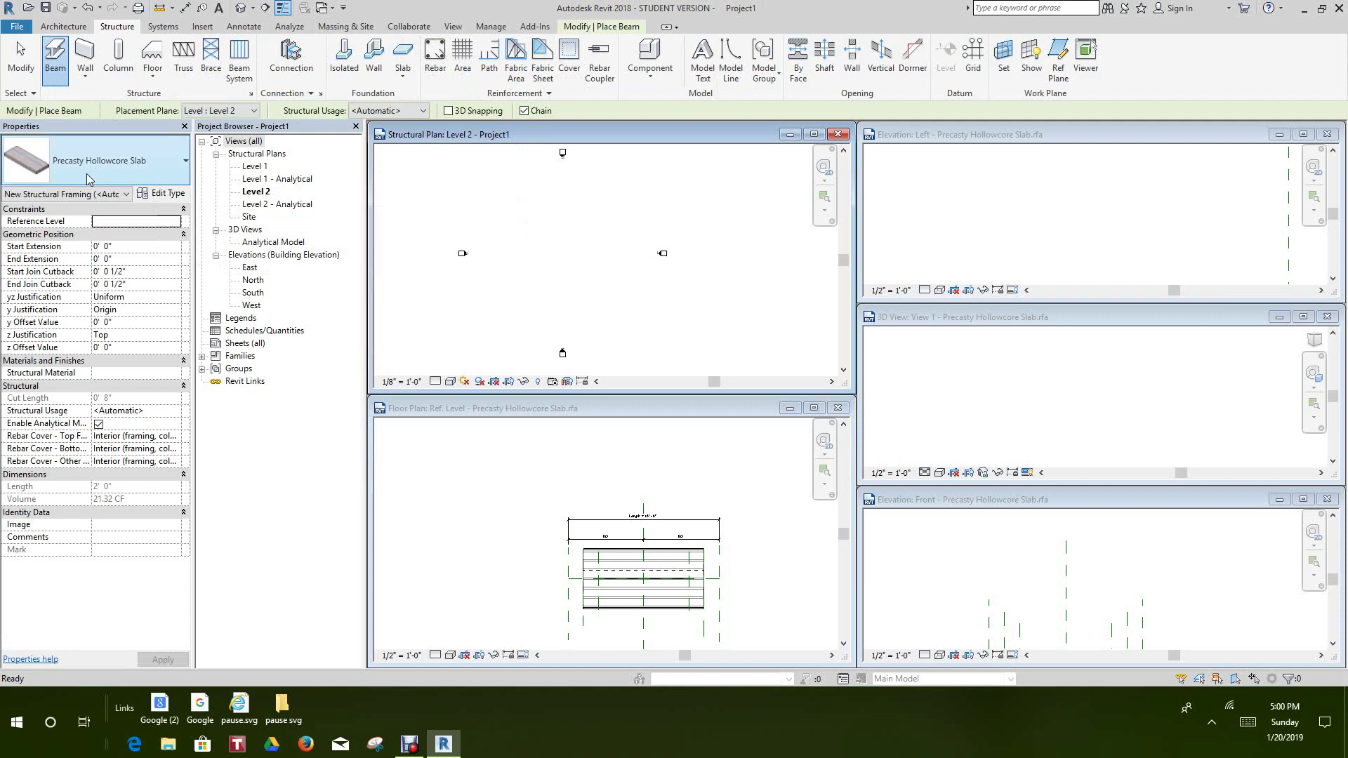
pyautogui.click(524, 268)
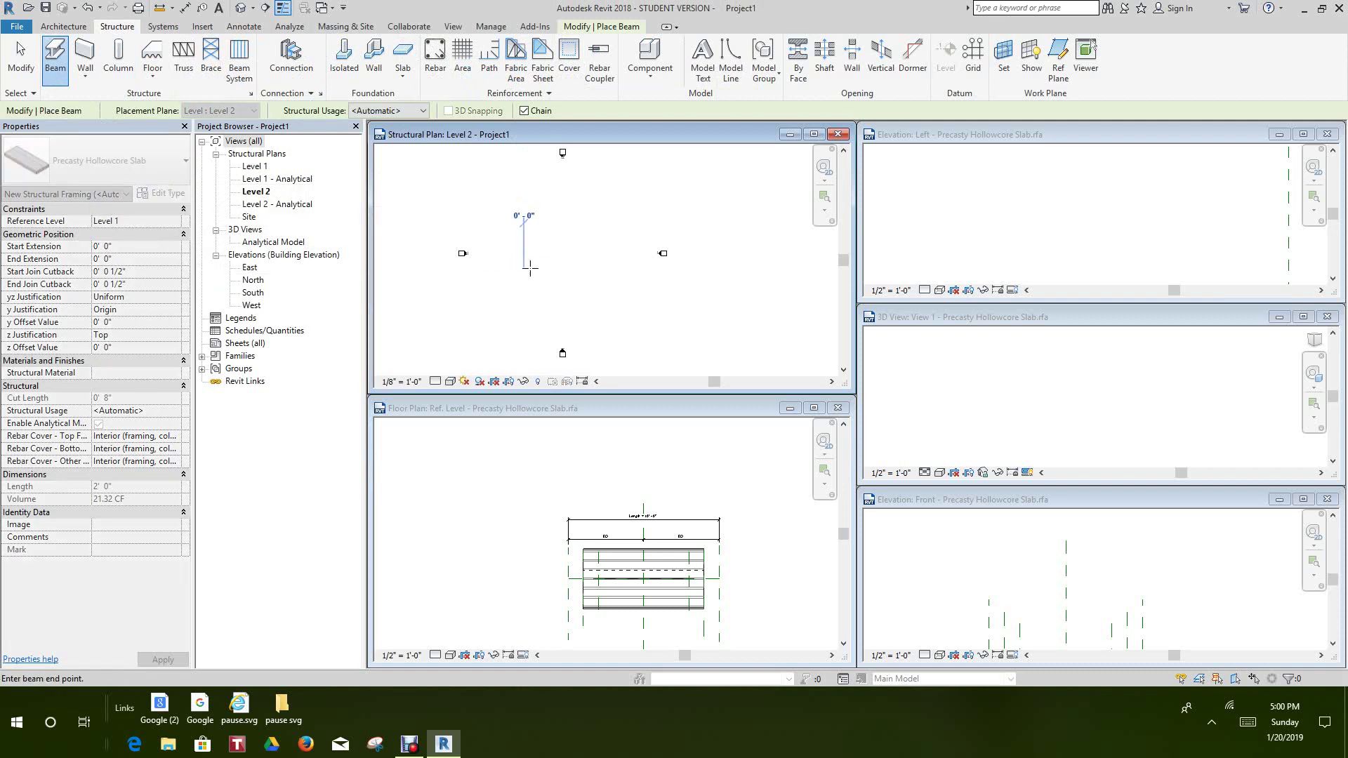
pyautogui.click(570, 267)
pyautogui.scroll(6, 569, 266)
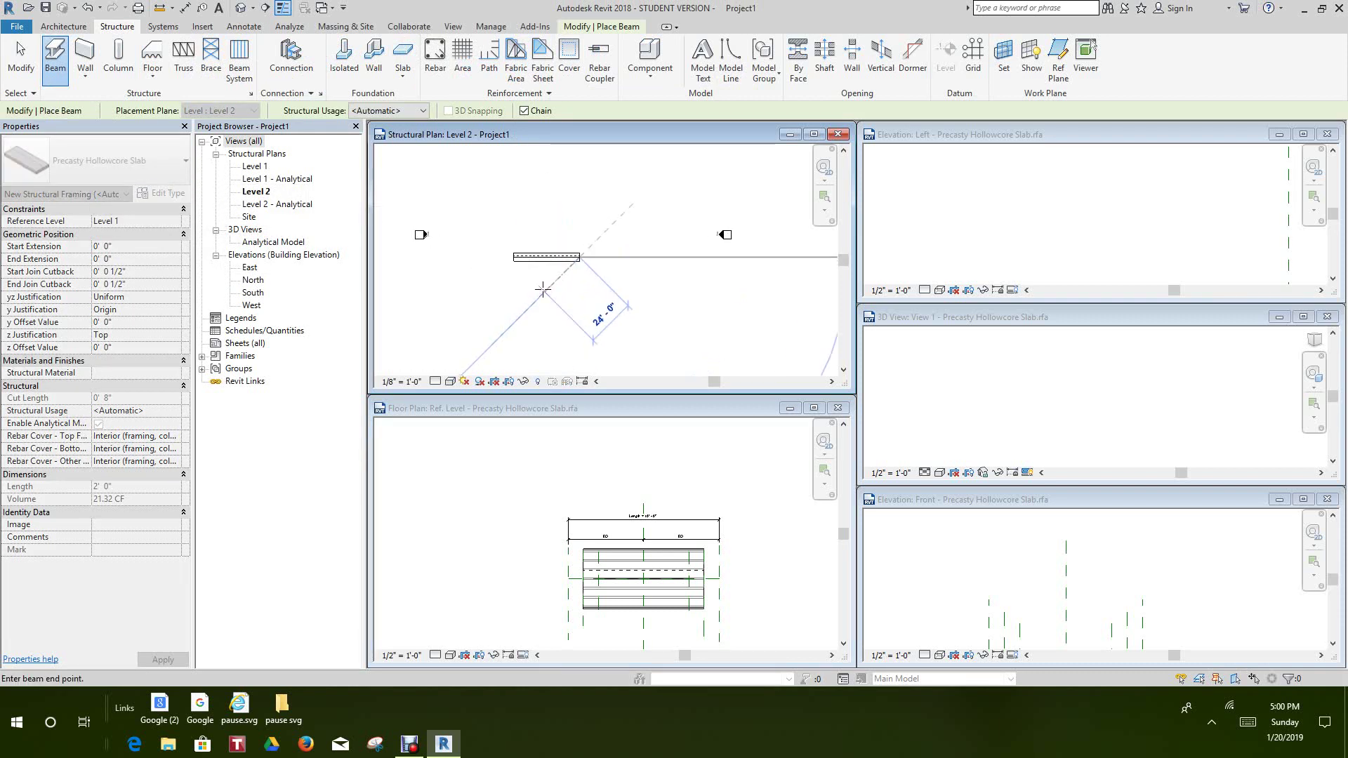
pyautogui.moveTo(571, 263); pyautogui.dragTo(553, 337, button='middle')
pyautogui.rightClick(555, 328)
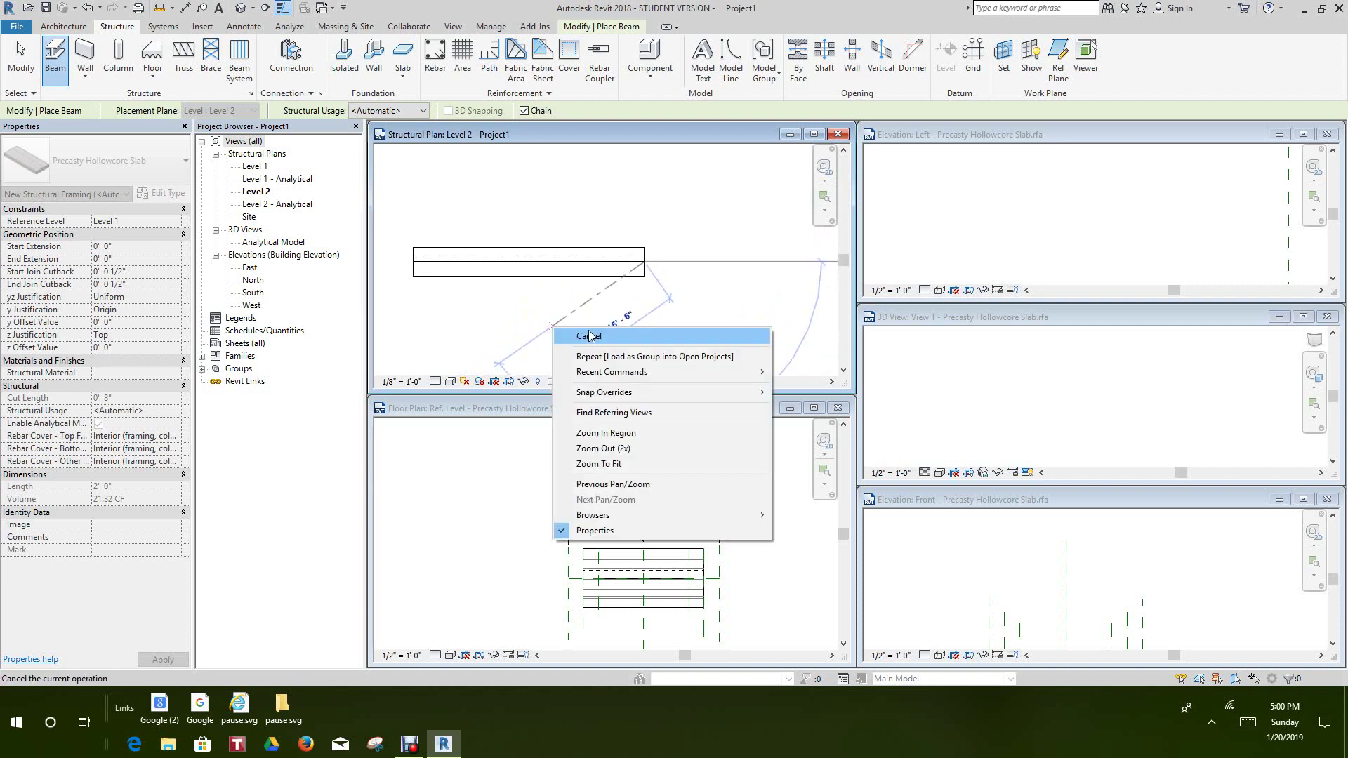
pyautogui.click(592, 337)
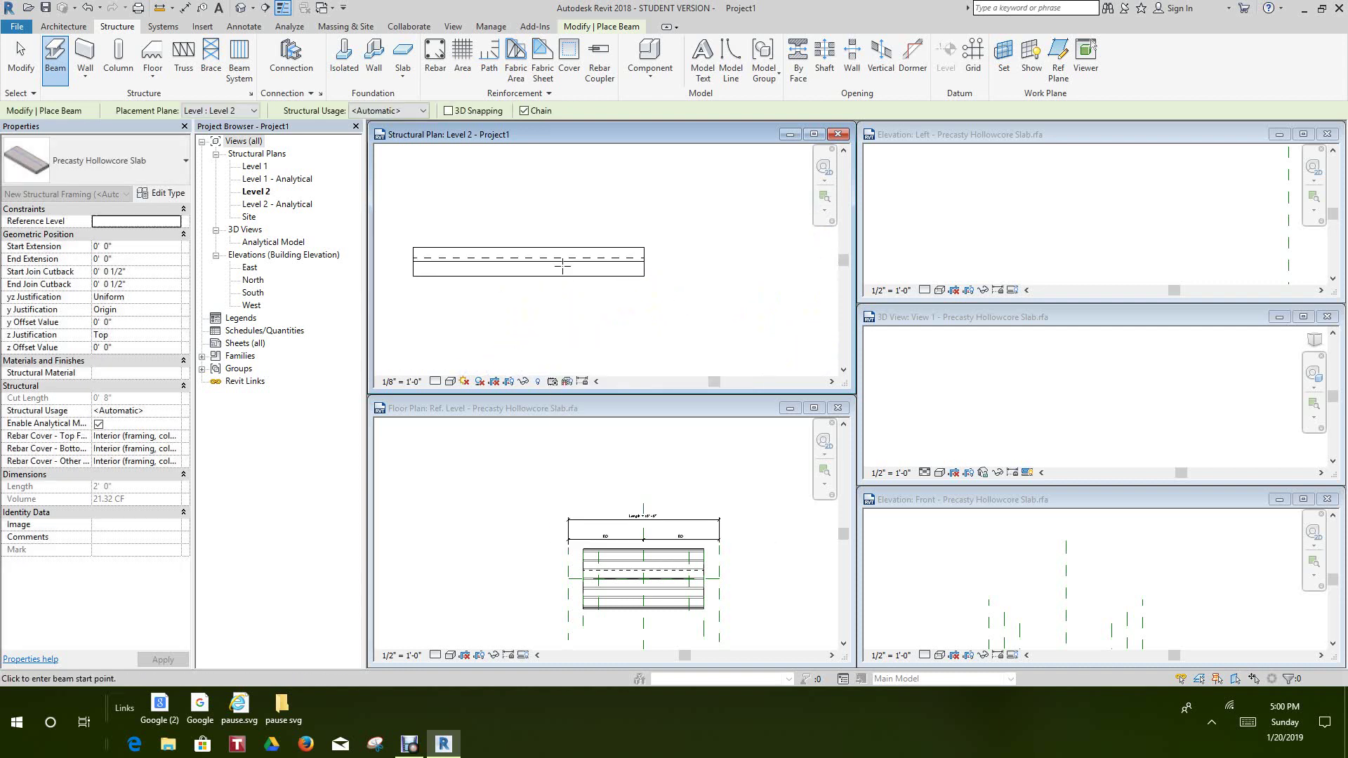
# Step: Set the Level 2 plan's detail level to Fine and maximize the plan view
pyautogui.click(436, 381)
pyautogui.click(453, 366)
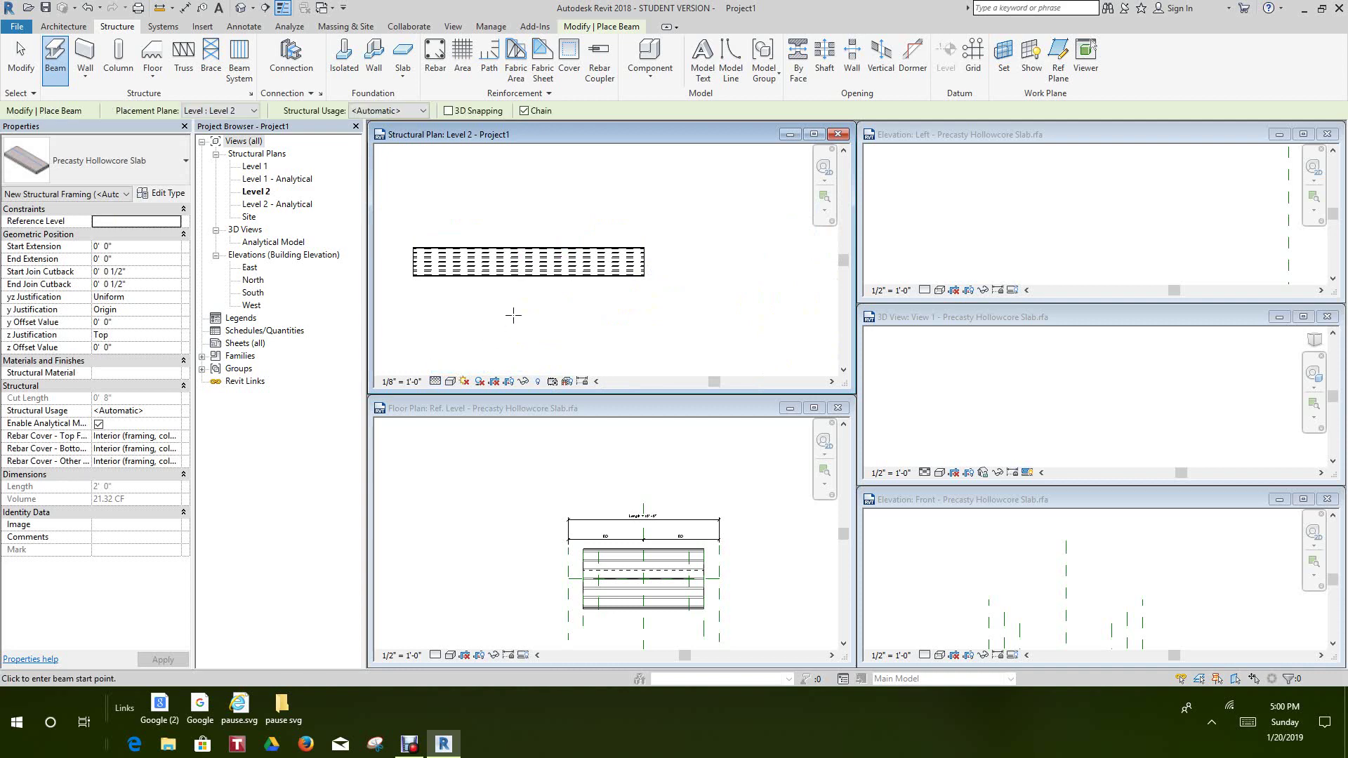
pyautogui.scroll(2, 534, 295)
pyautogui.scroll(-2, 549, 284)
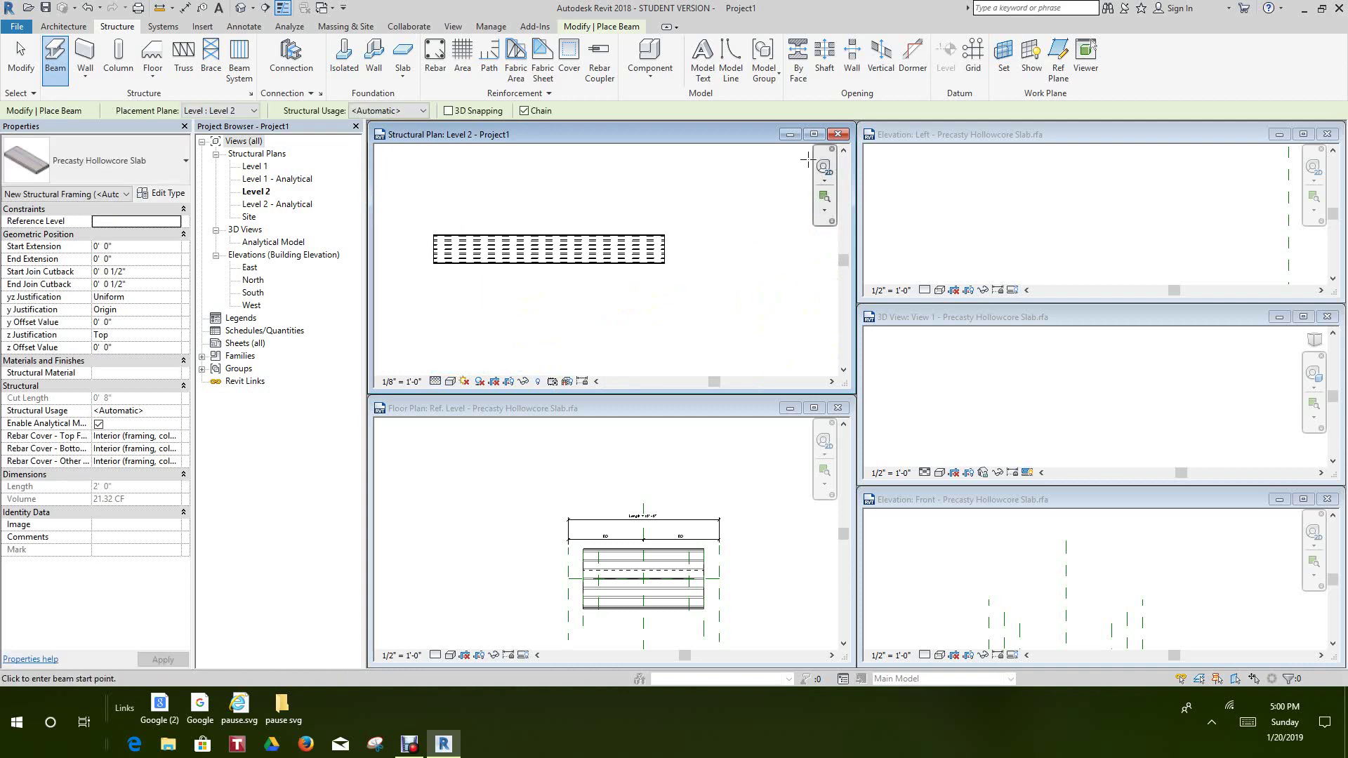
pyautogui.click(814, 134)
pyautogui.scroll(-3, 875, 416)
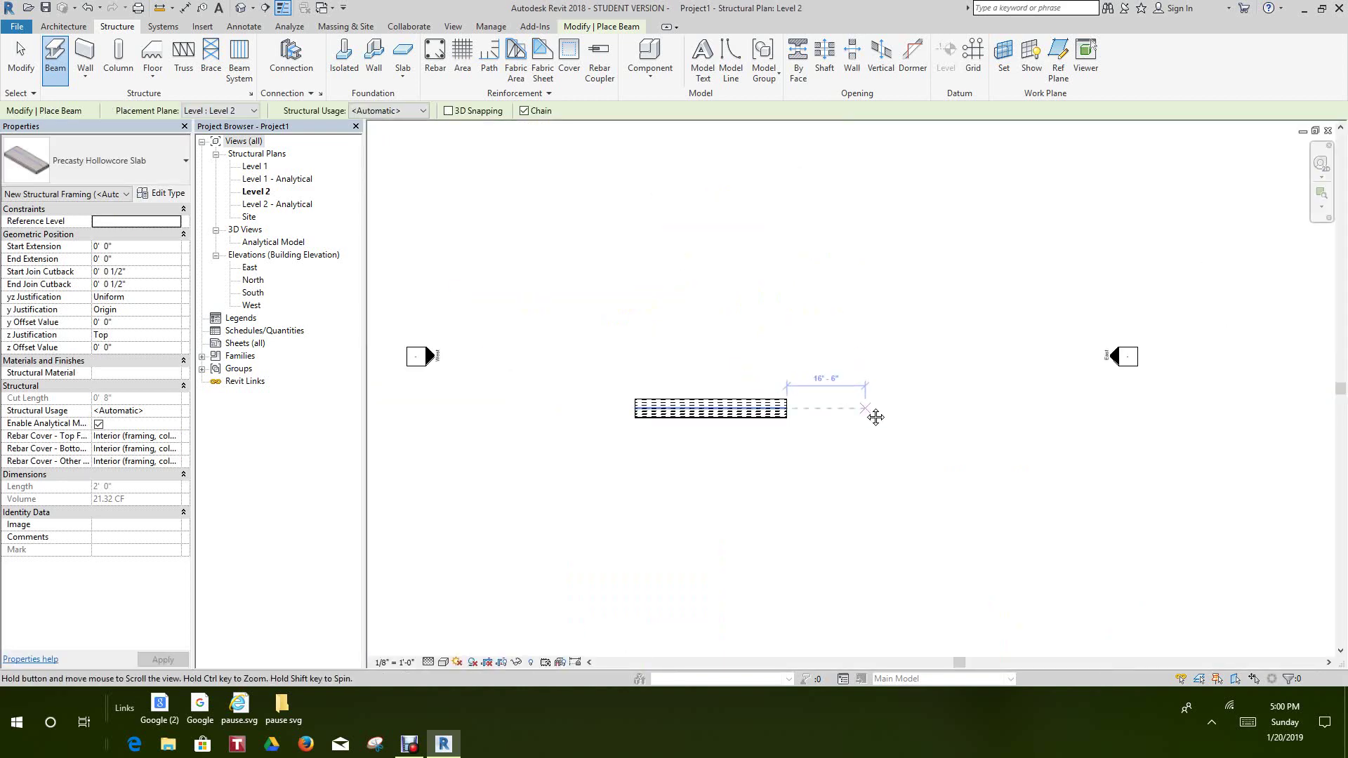
# Step: Open the project's default 3D view and show the hollow-core slab in the Realistic visual style
pyautogui.click(242, 9)
pyautogui.scroll(5, 957, 452)
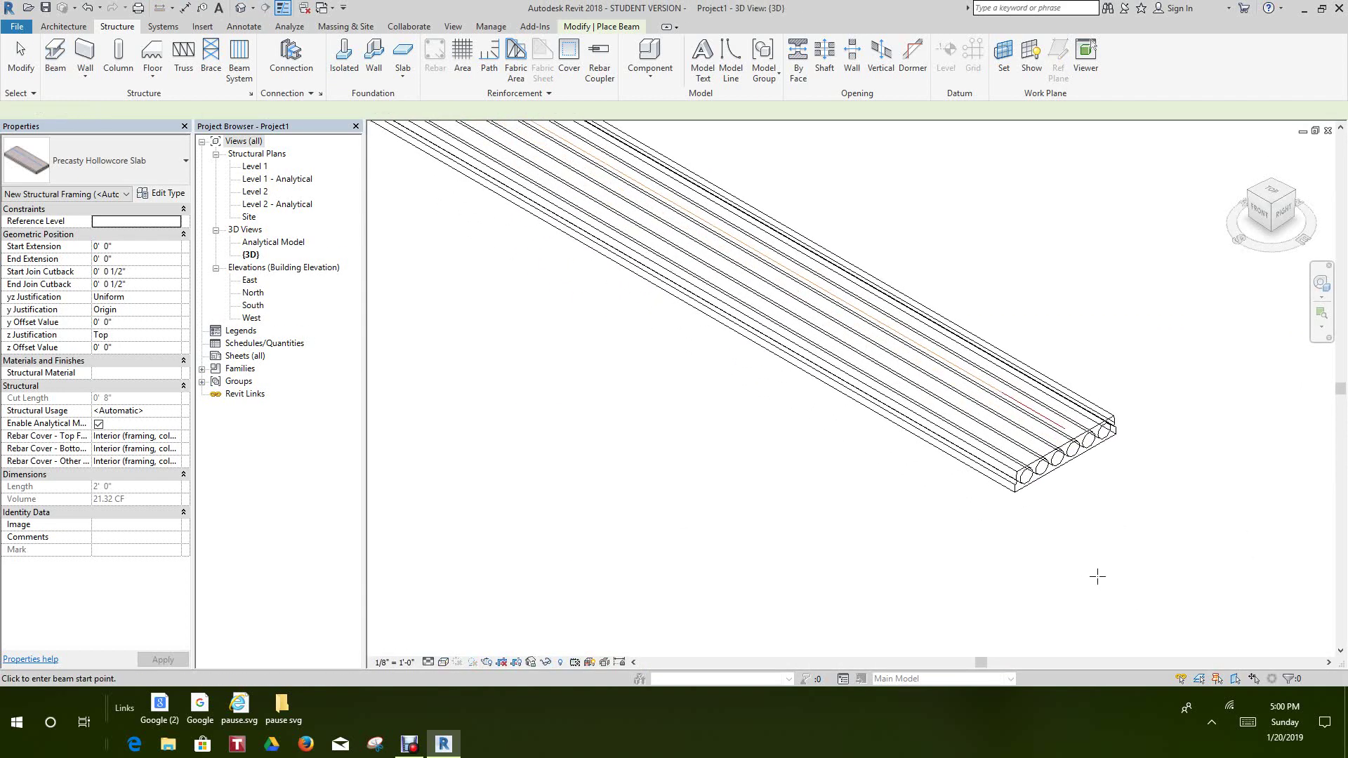
pyautogui.click(443, 662)
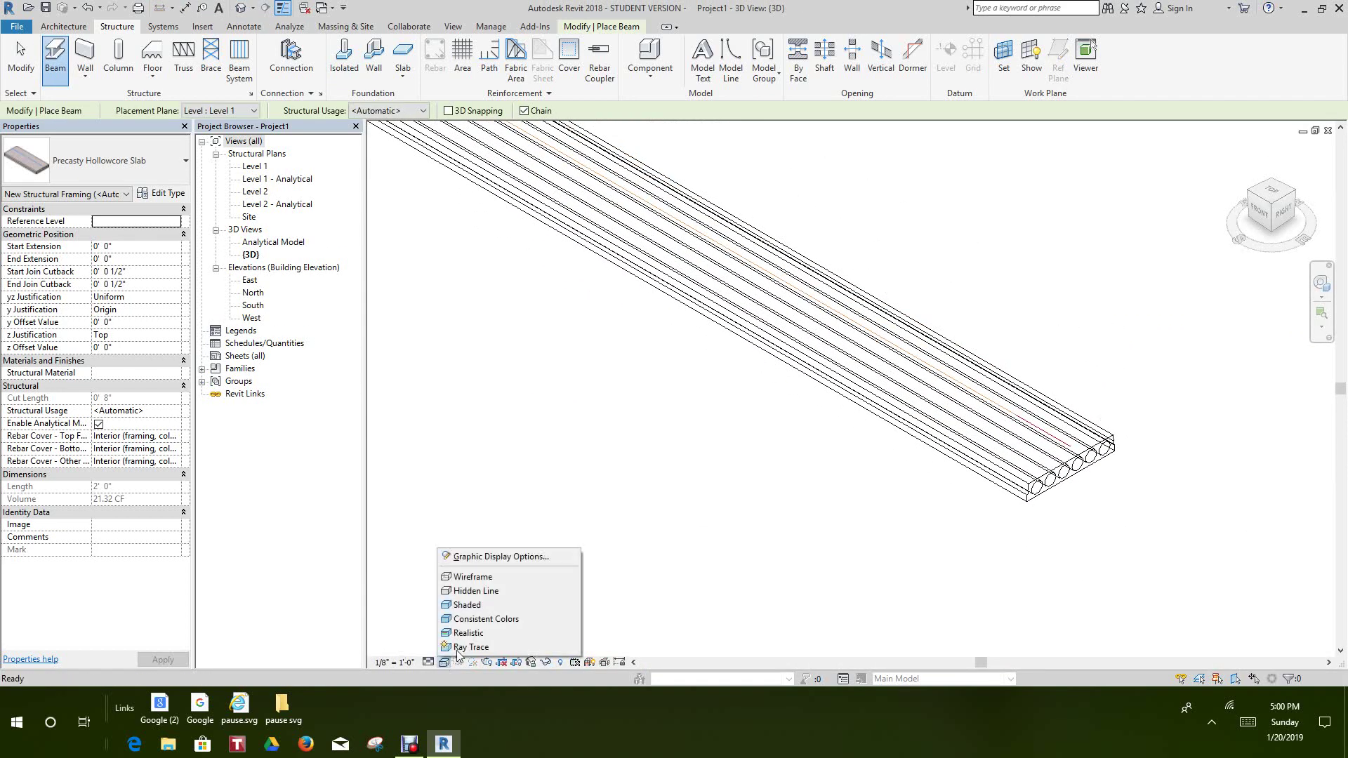
pyautogui.click(480, 634)
pyautogui.scroll(3, 852, 512)
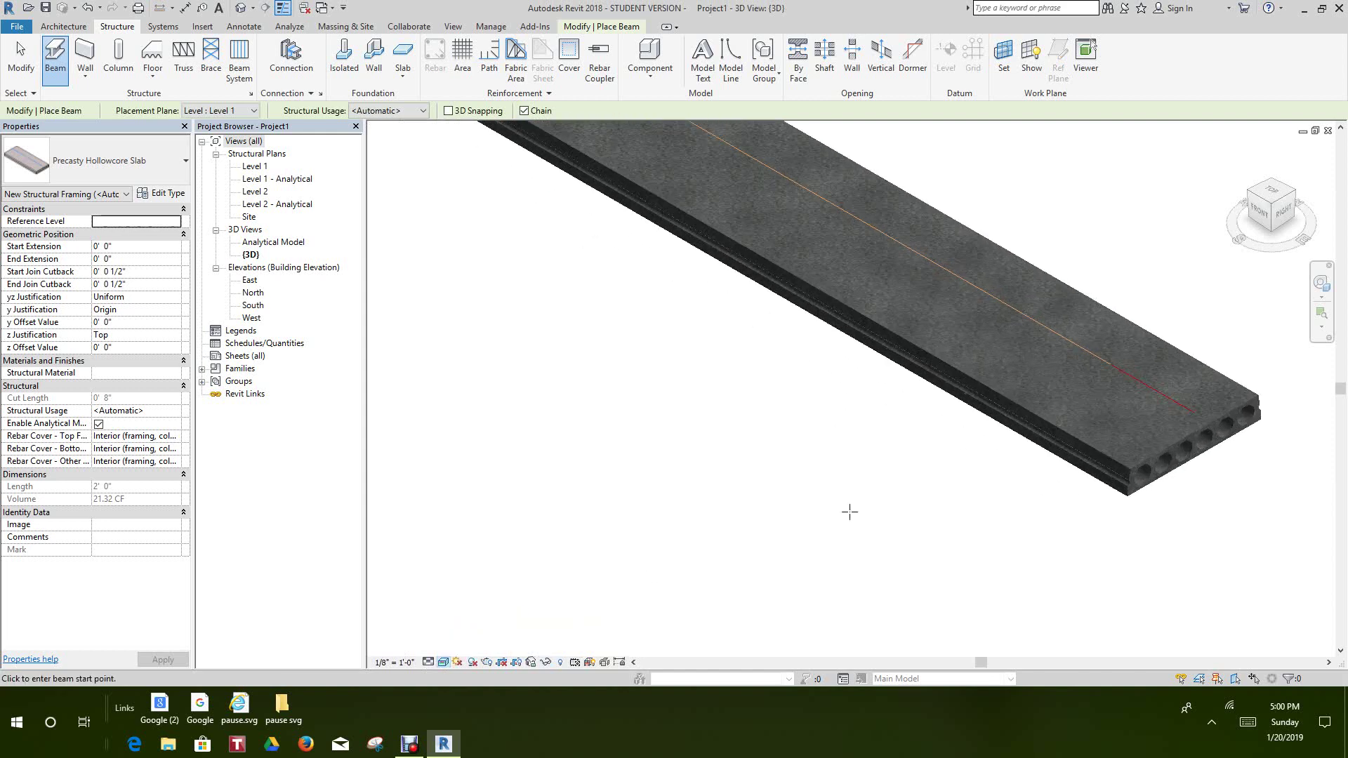
pyautogui.keyDown('shift'); pyautogui.moveTo(987, 622); pyautogui.dragTo(1064, 610, button='middle'); pyautogui.keyUp('shift')
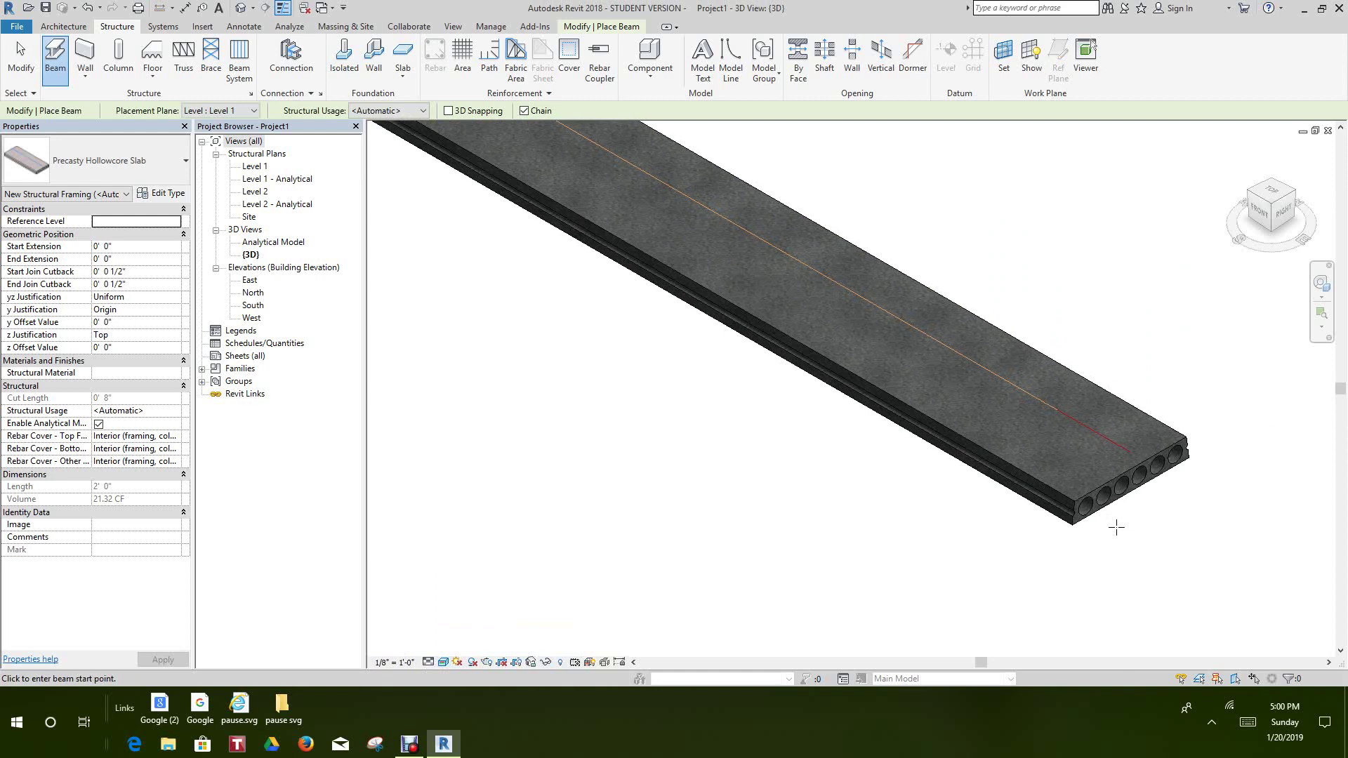
pyautogui.scroll(-3, 1121, 526)
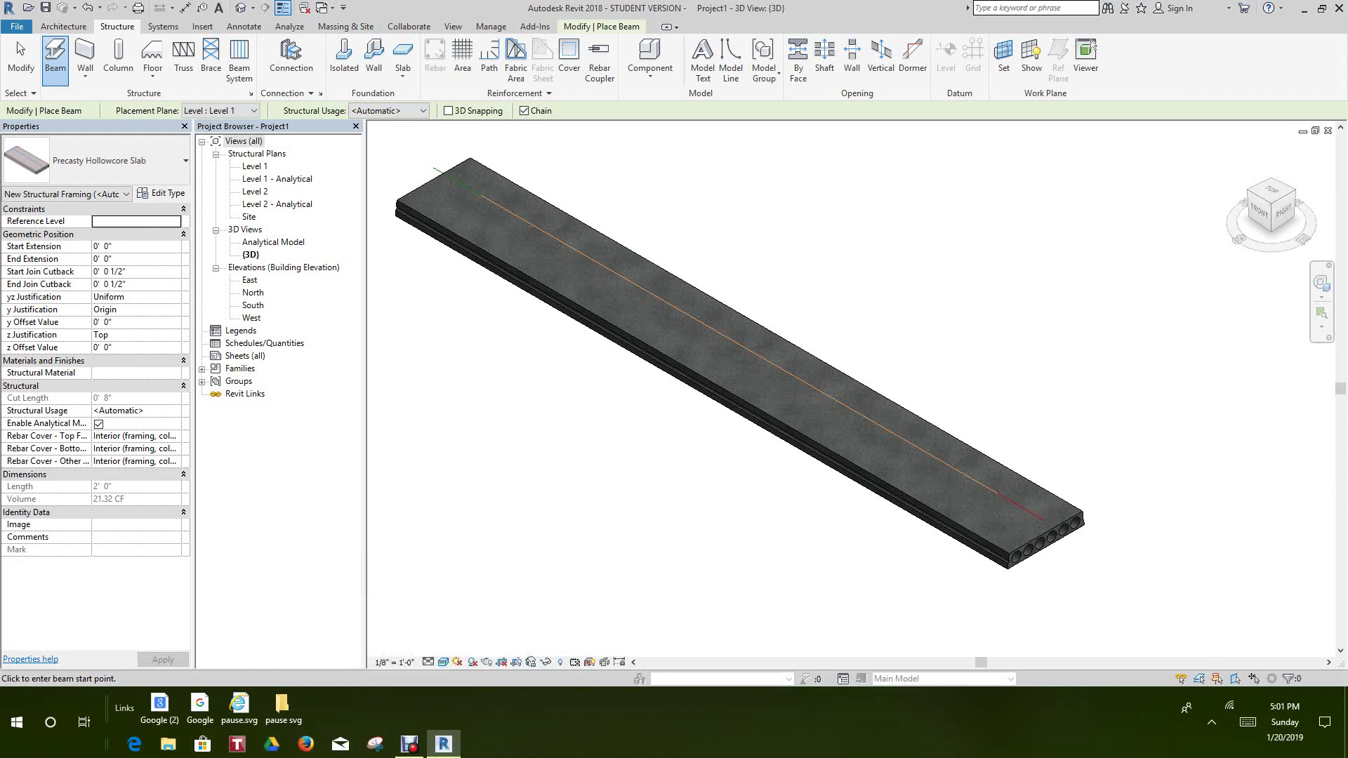
pyautogui.click(411, 744)
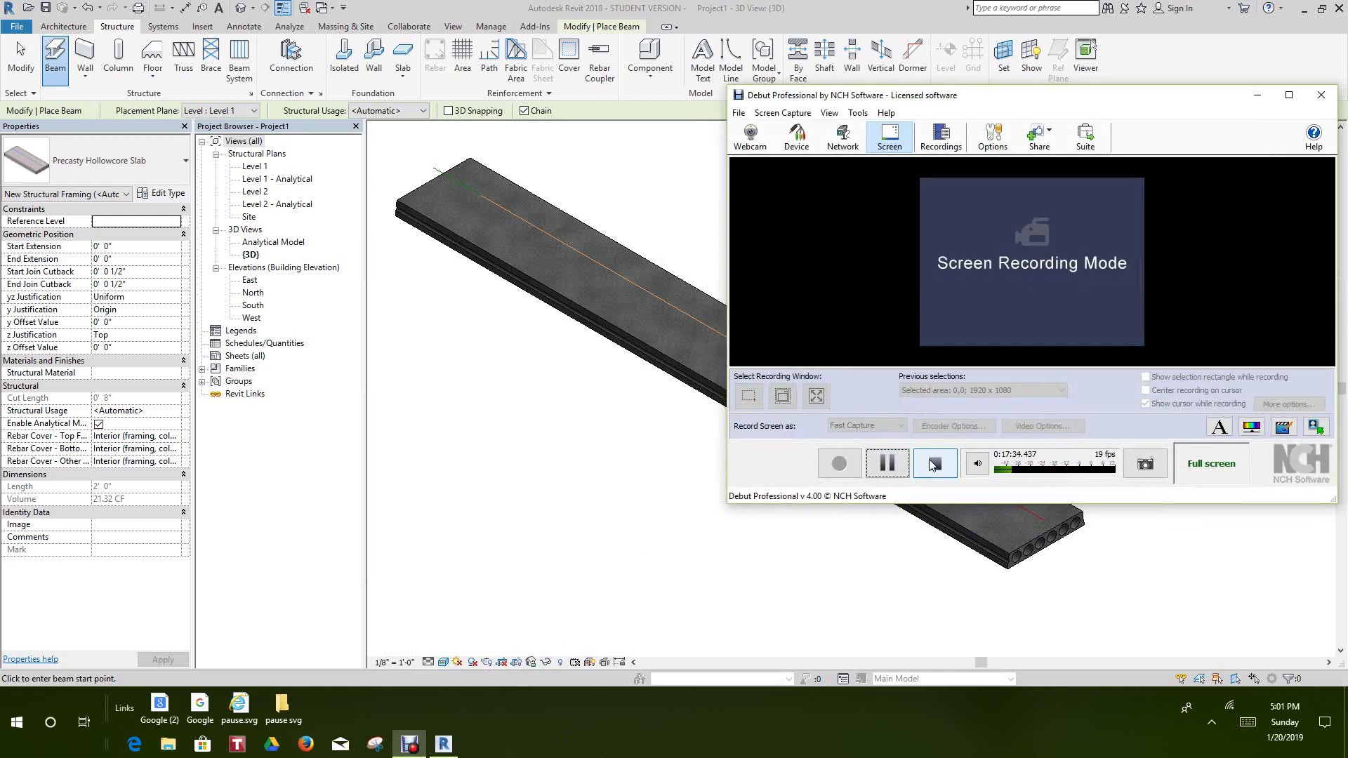